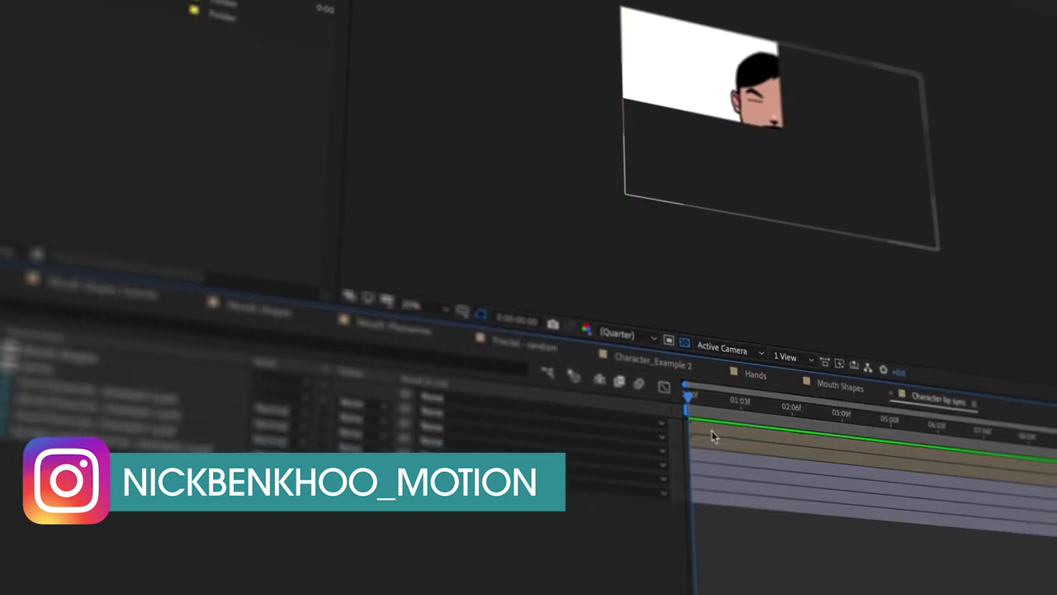
right_click(715, 265)
mouse_move(755, 330)
click(933, 536)
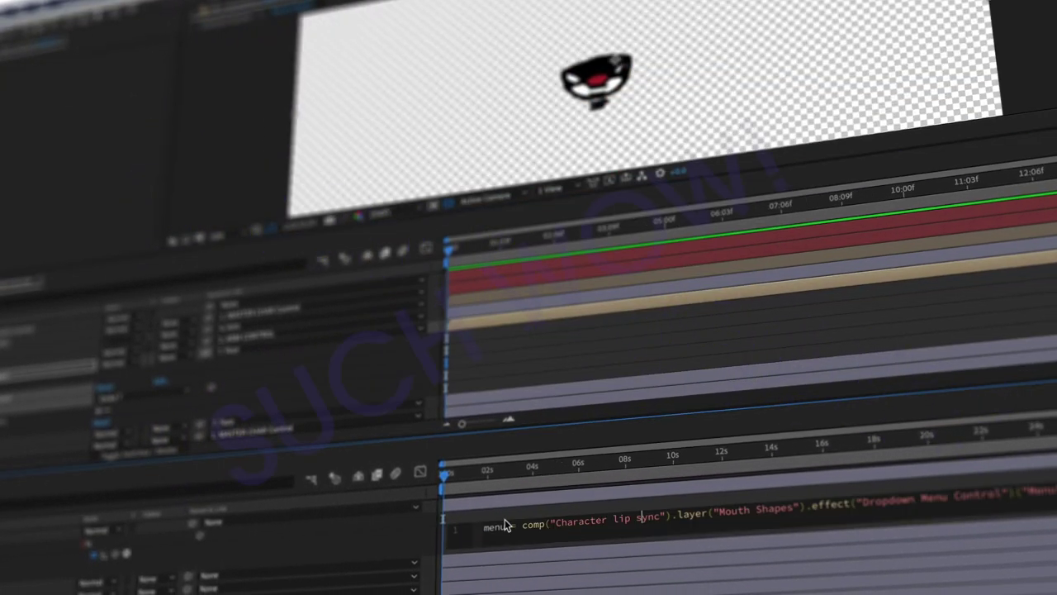
Step: Add the line "if (menu == 1) 100; else 0;" below the menu definition in the layer's expression
text(menu == 1) 100; else 0)
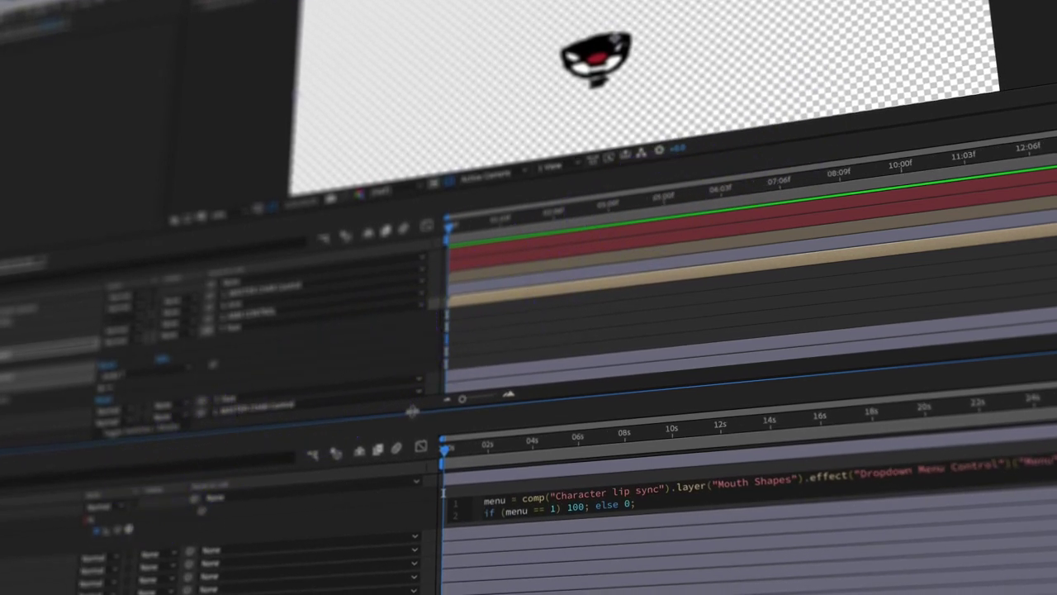
text(;)
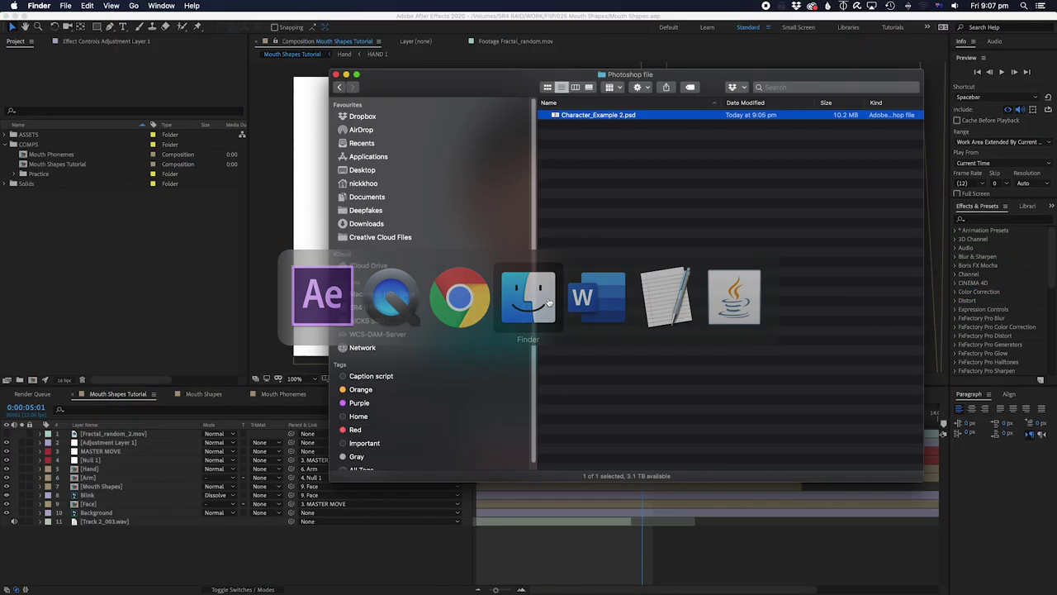
Step: Import Character_Example 2.psd into the project as a Composition with Editable Layer Styles
drag(618, 115, 88, 289)
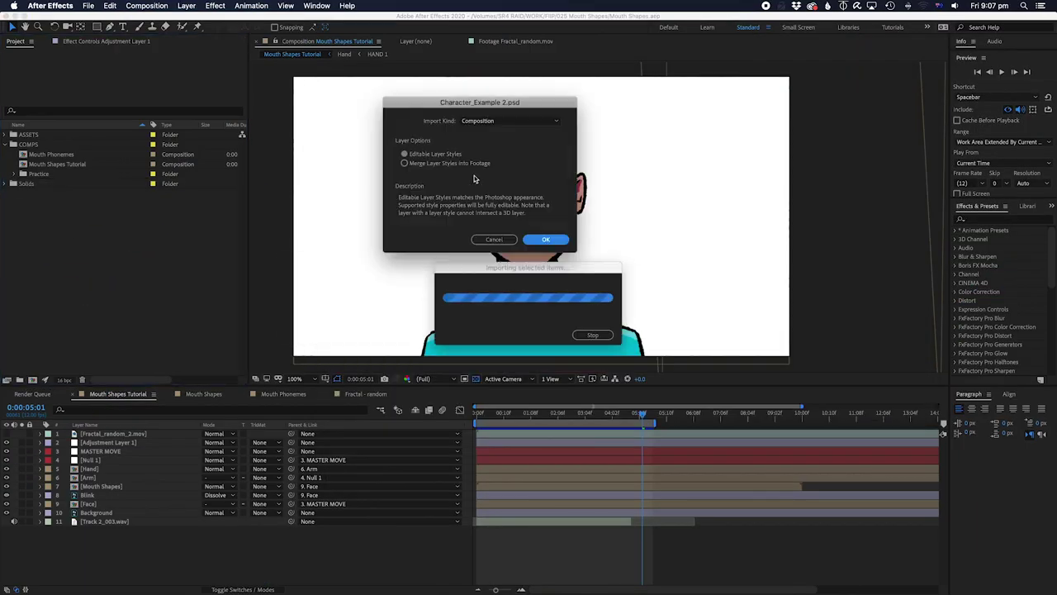
click(494, 122)
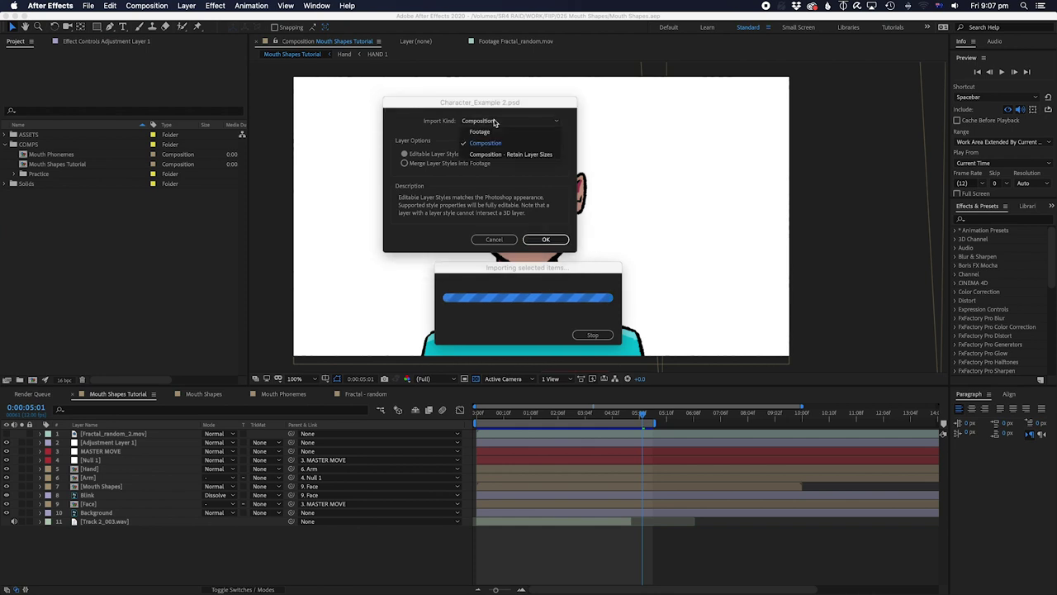
click(489, 147)
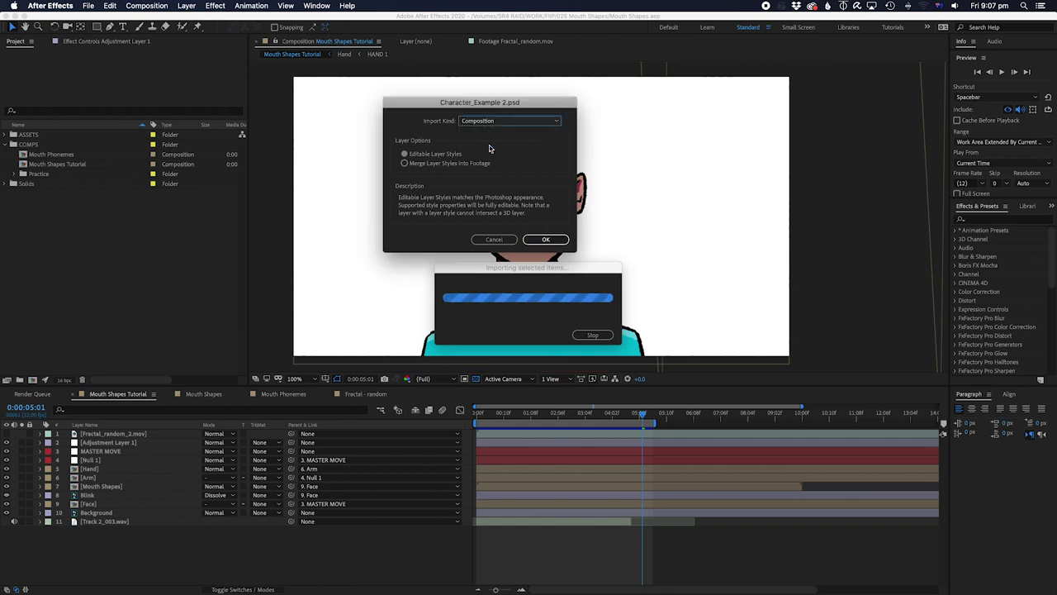
click(545, 240)
click(118, 264)
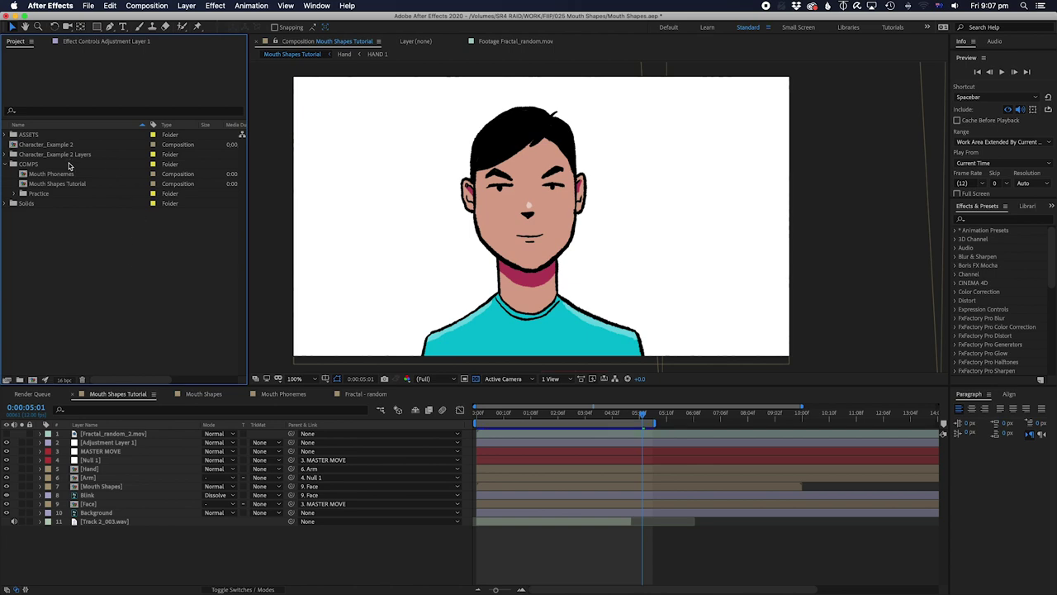
Step: Open the Character_Example 2 composition and hide its Mouth Shapes and Hands layers
double_click(57, 145)
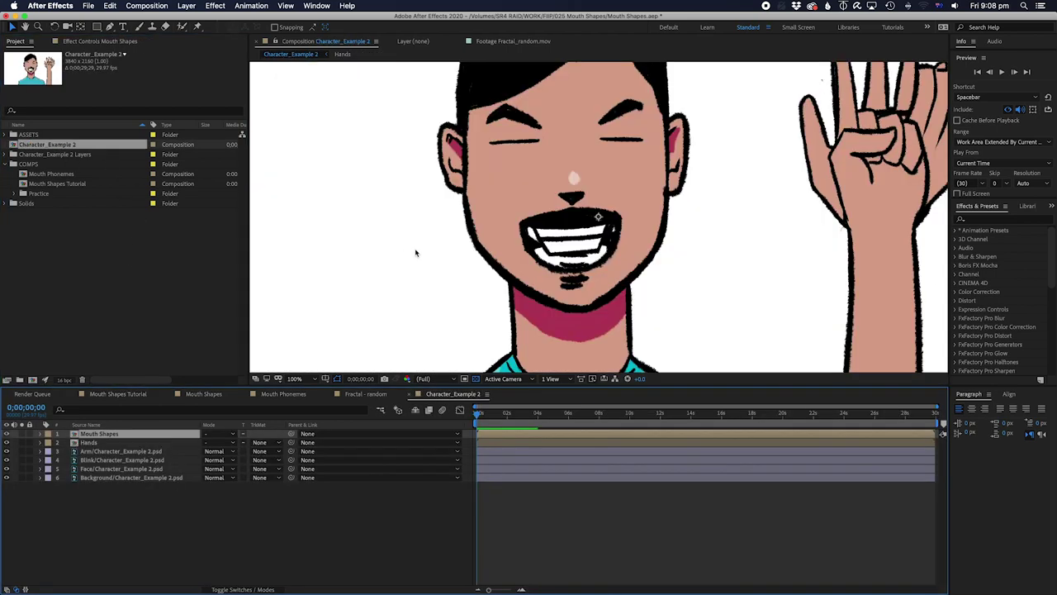
scroll(489, 258, down, 2)
click(119, 487)
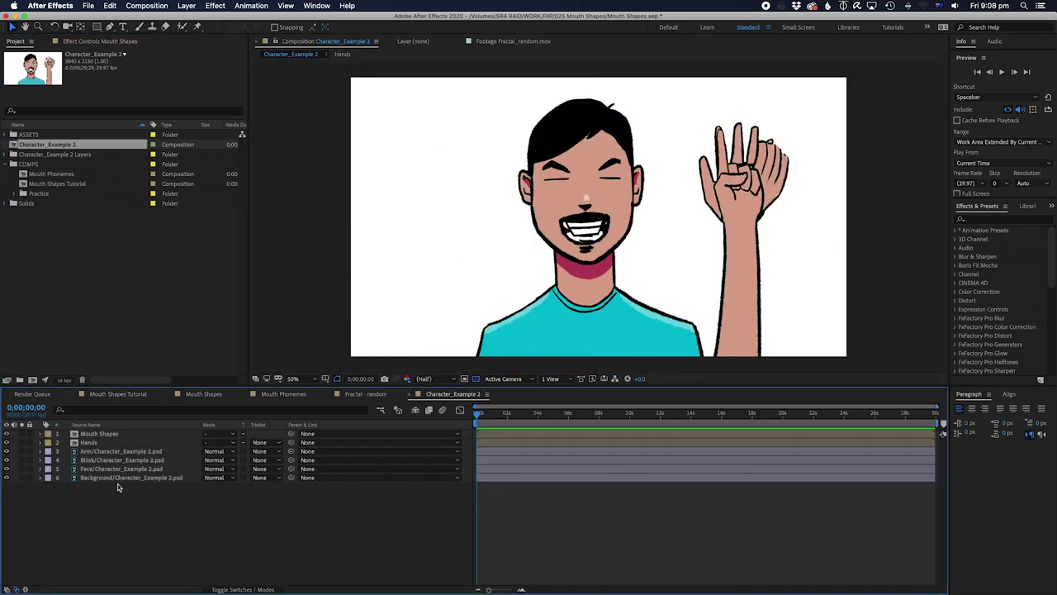
click(63, 444)
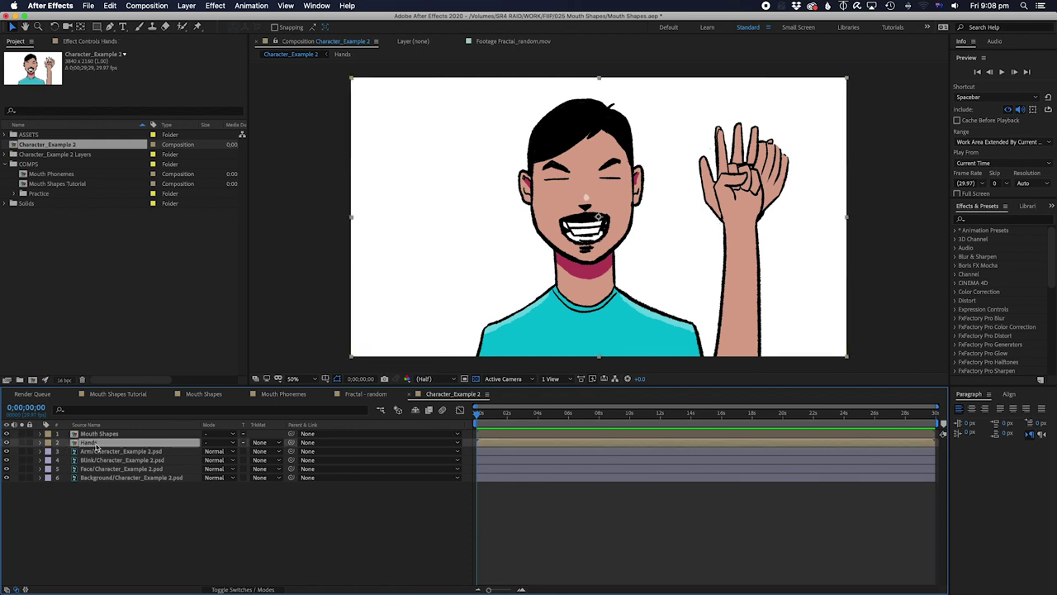
click(6, 433)
click(7, 443)
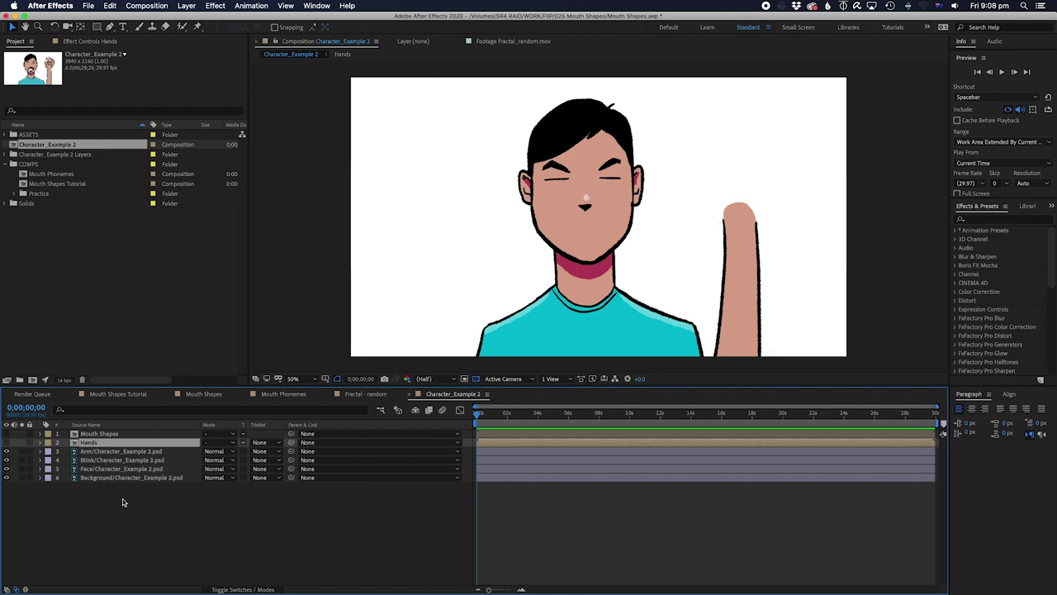
Step: Display layer names instead of source names and rename the Blink/Character_Example 2.psd layer to Blink
click(157, 578)
click(98, 460)
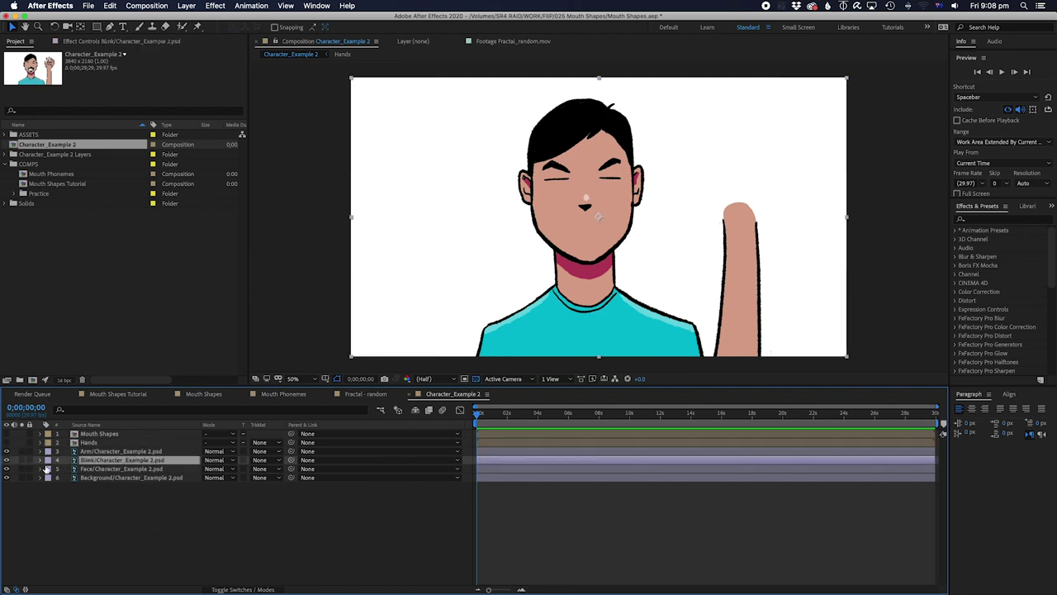
click(82, 468)
click(99, 461)
key(Return)
text(B)
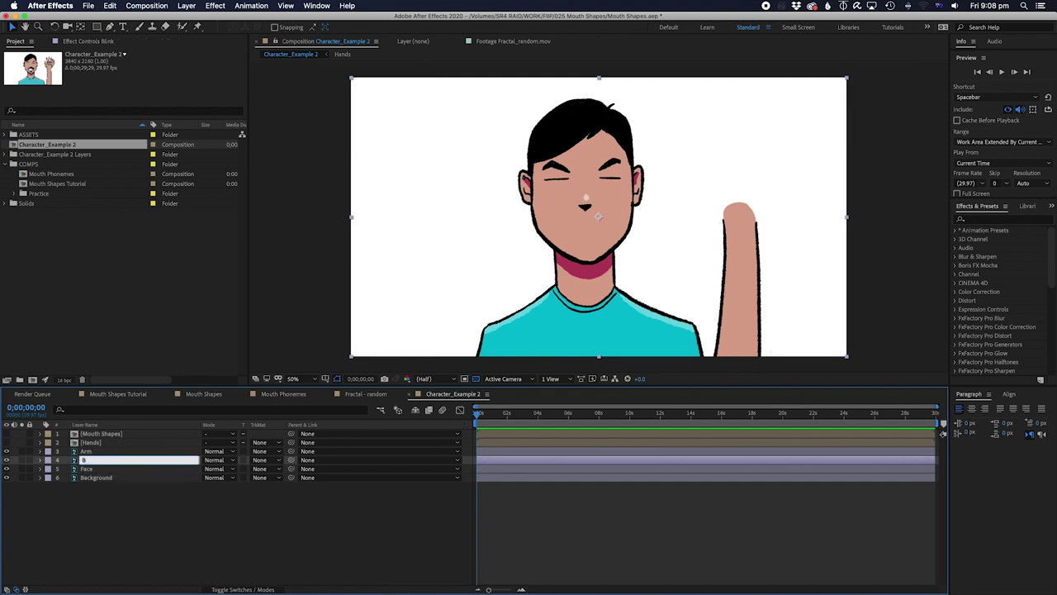
click(102, 500)
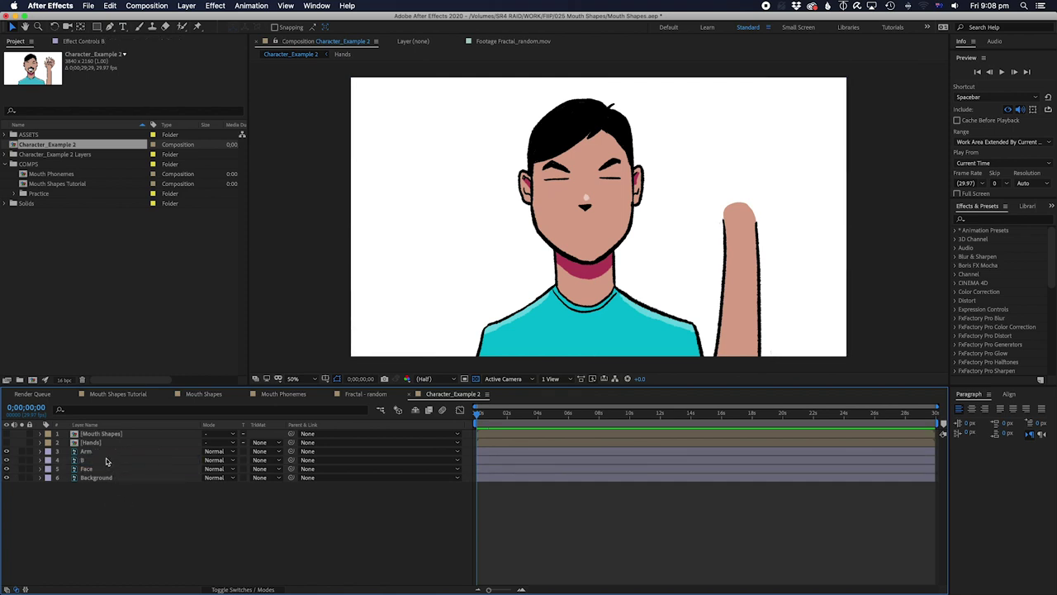
click(100, 465)
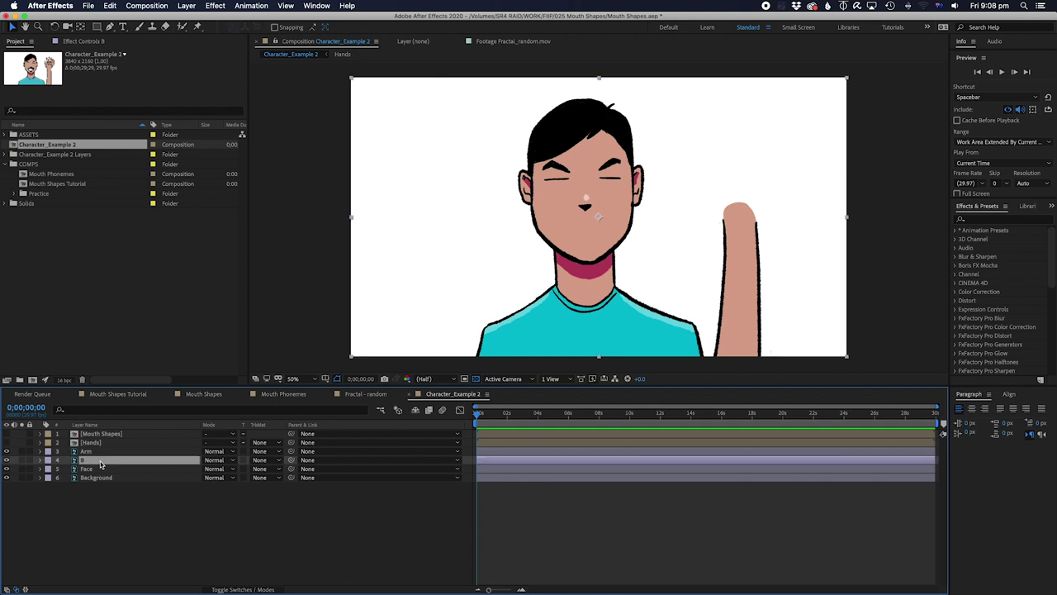
key(Return)
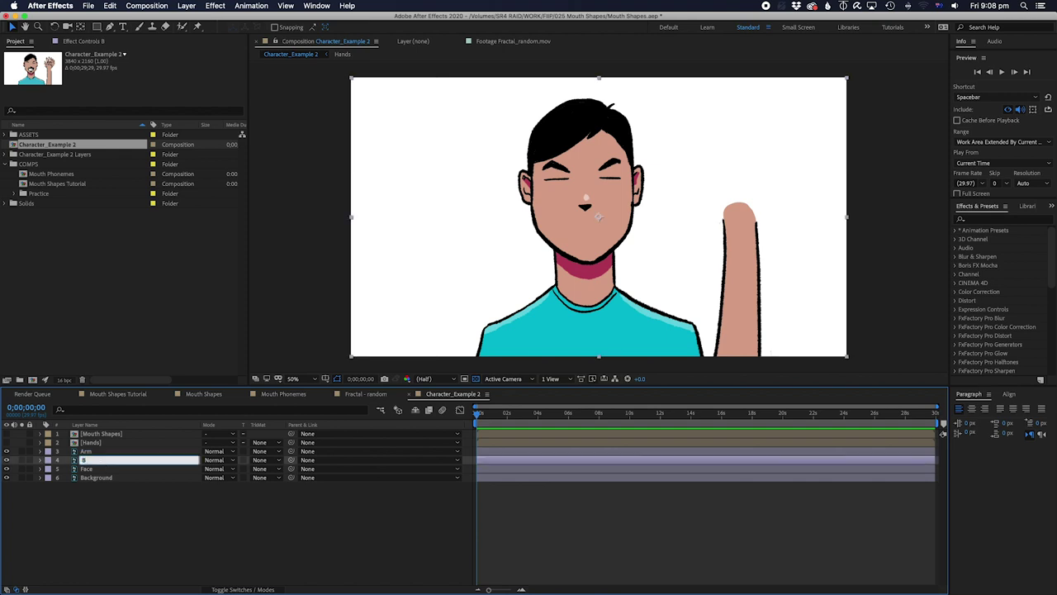
text(Blink)
click(77, 528)
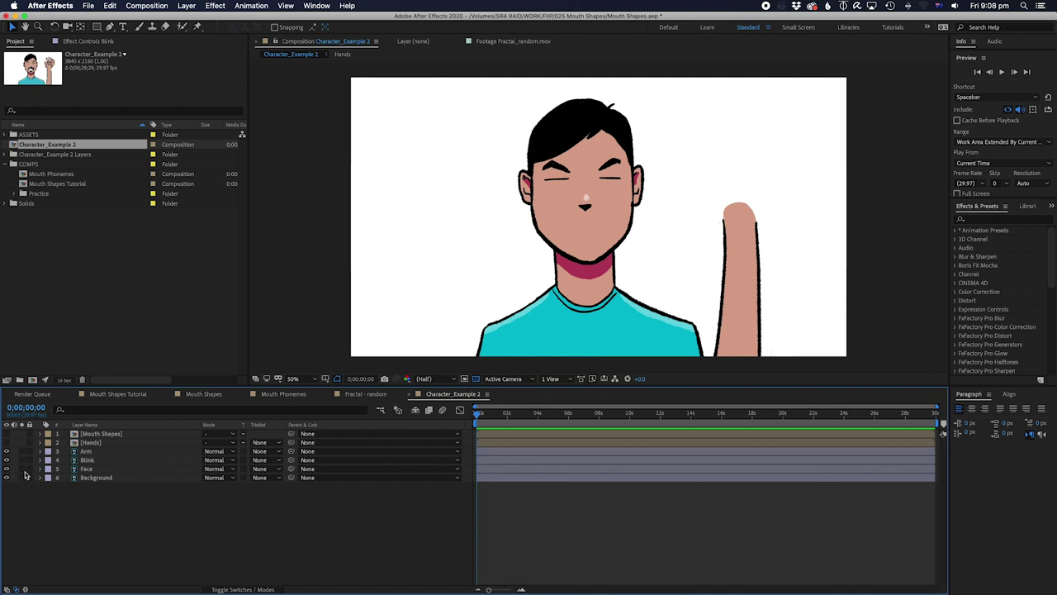
Step: Solo the Face layer to examine the head and body artwork on its own
click(22, 468)
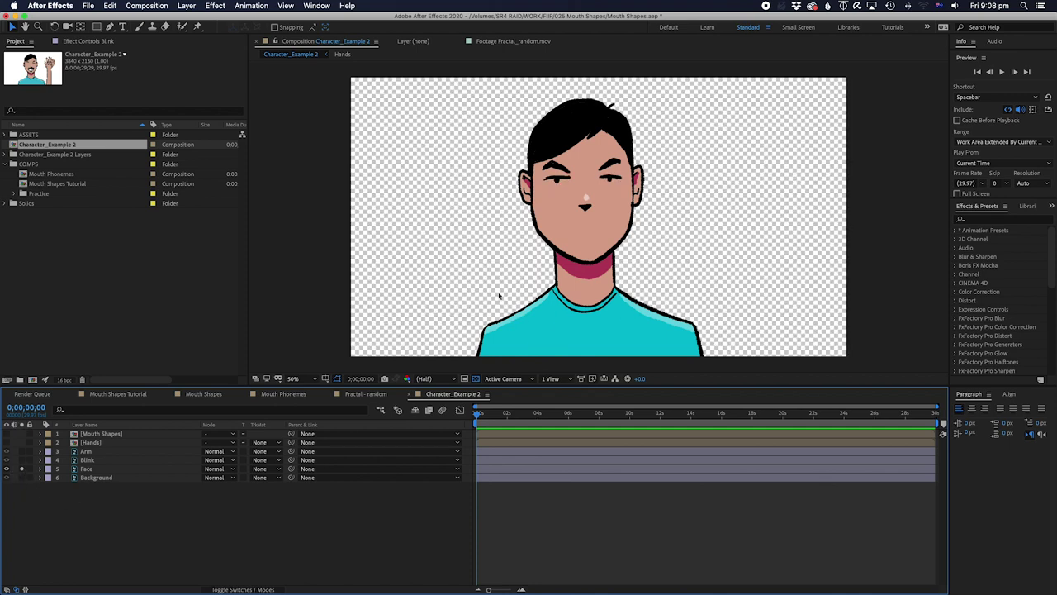
click(498, 470)
drag(607, 217, 572, 169)
click(22, 469)
click(23, 469)
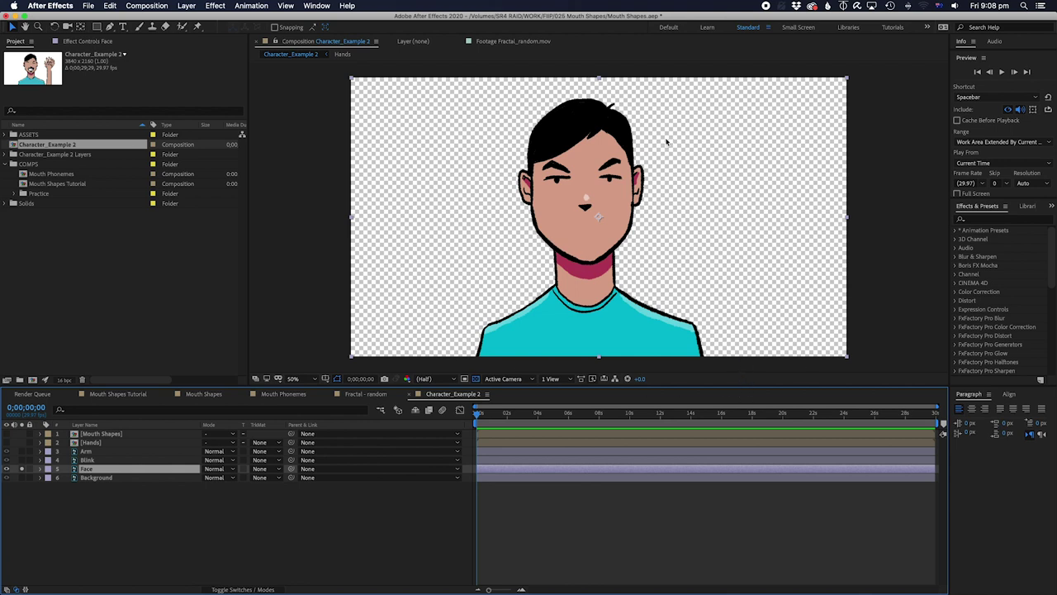
Step: Solo the Blink layer, examine the closed-eye artwork up close and turn its solo off
click(22, 460)
click(22, 460)
key(period)
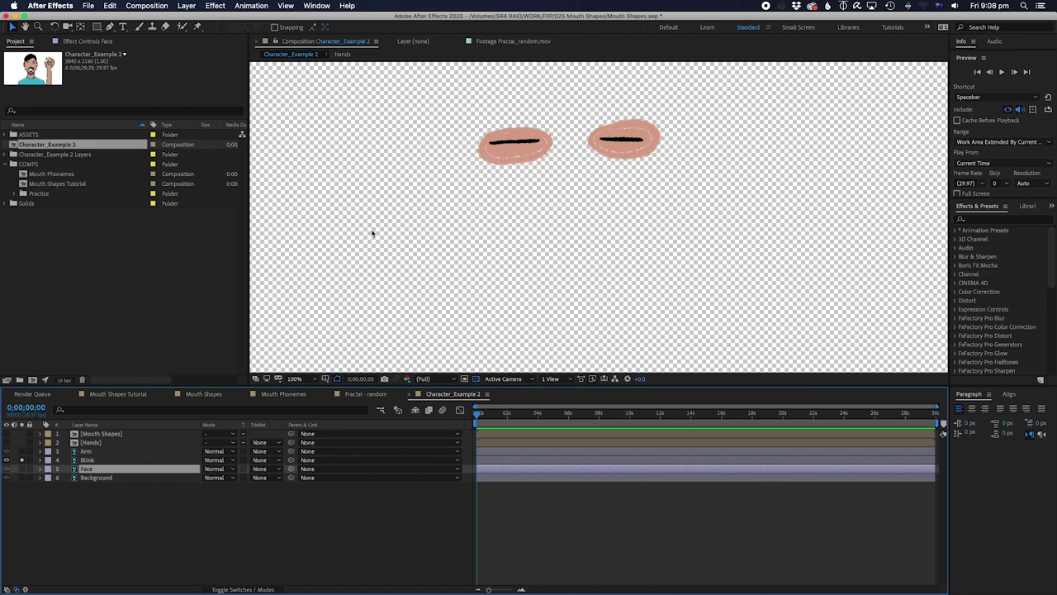
click(22, 460)
Step: Solo the Arm layer to examine its artwork, undo the trial move and turn the solo off
click(22, 451)
drag(754, 265, 656, 200)
key(comma)
click(590, 453)
mouse_move(692, 239)
mouse_down()
mouse_move(713, 218)
mouse_move(685, 221)
mouse_up()
key(super+z)
click(19, 451)
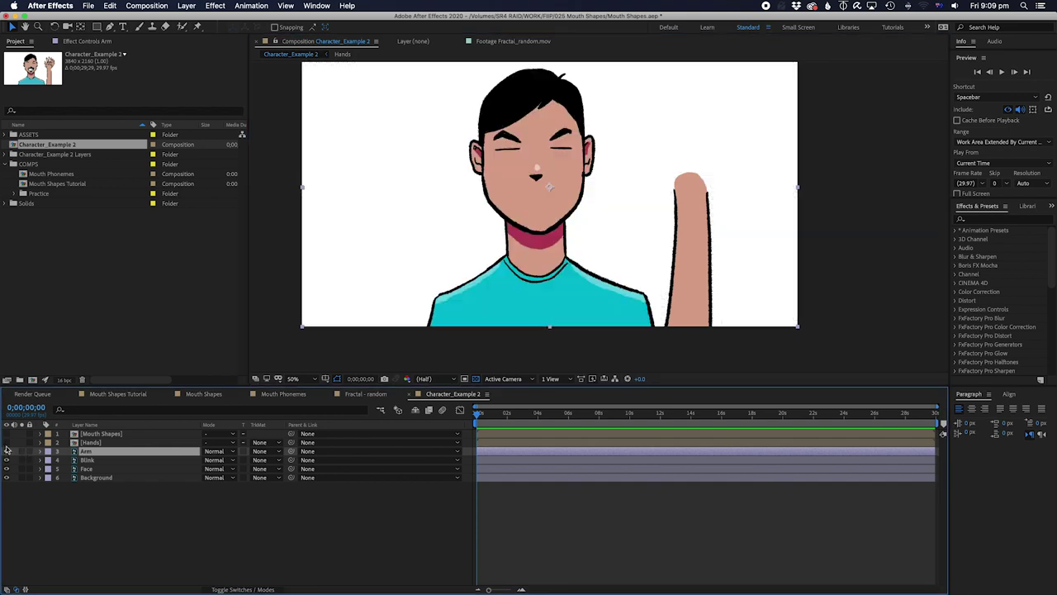
Step: Make the Hands layer visible, solo it and open its nested composition
click(7, 443)
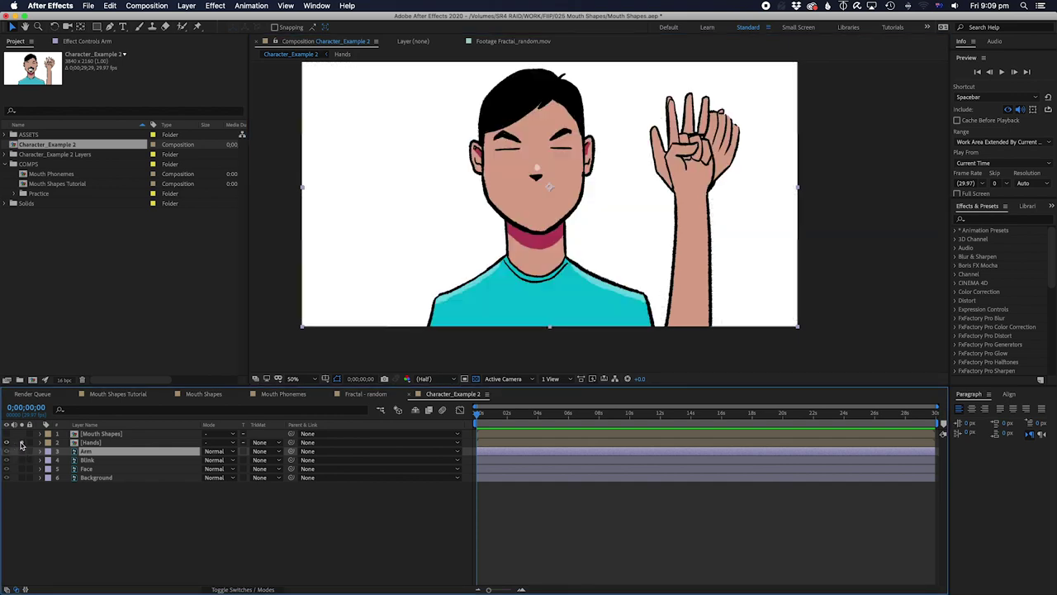
click(22, 442)
double_click(91, 442)
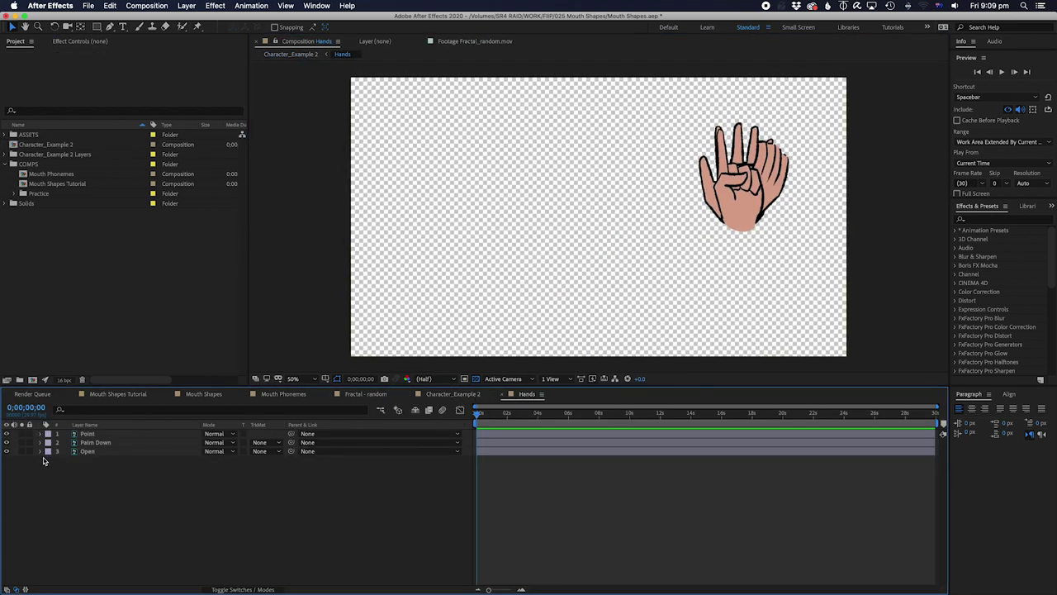
Step: Solo the Open, Palm Down and Point layers one at a time to examine each hand pose
click(22, 451)
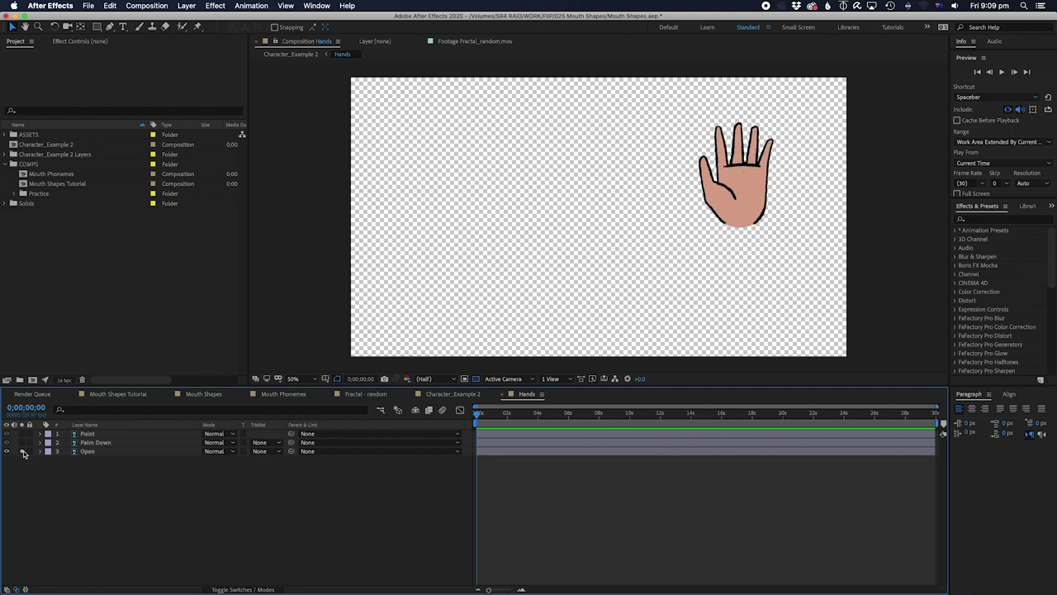
click(23, 451)
click(22, 443)
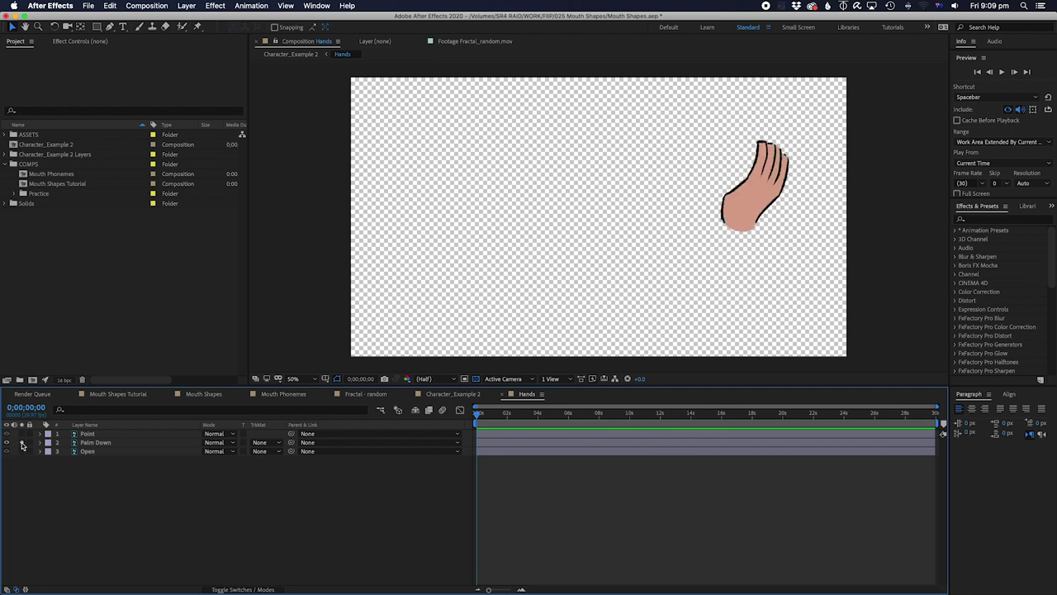
click(23, 443)
click(22, 434)
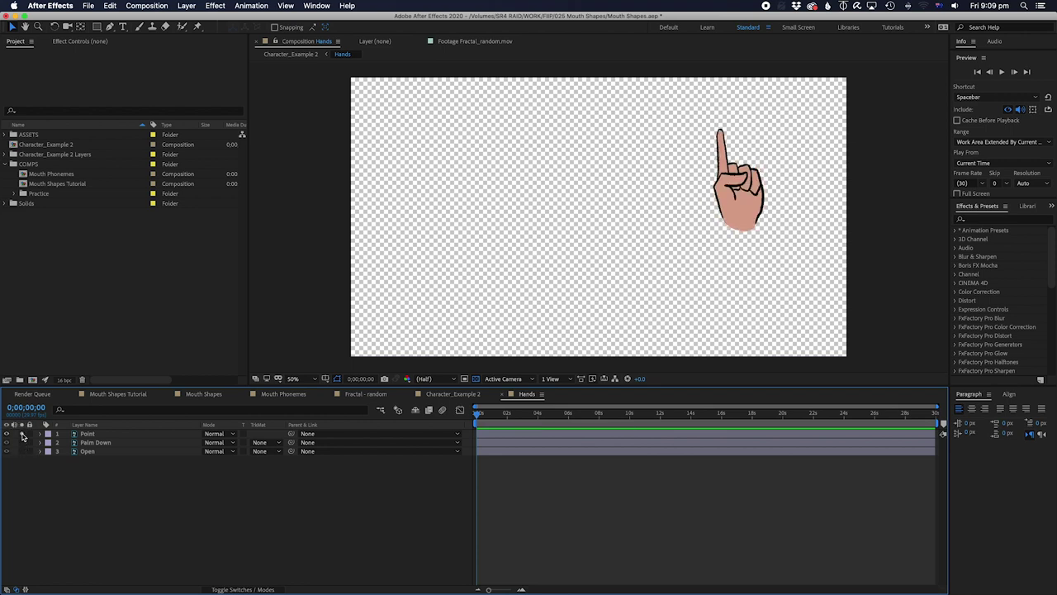
click(22, 433)
Step: Return to Character_Example 2, unsolo Hands, make Mouth Shapes visible and open its nested composition
click(291, 55)
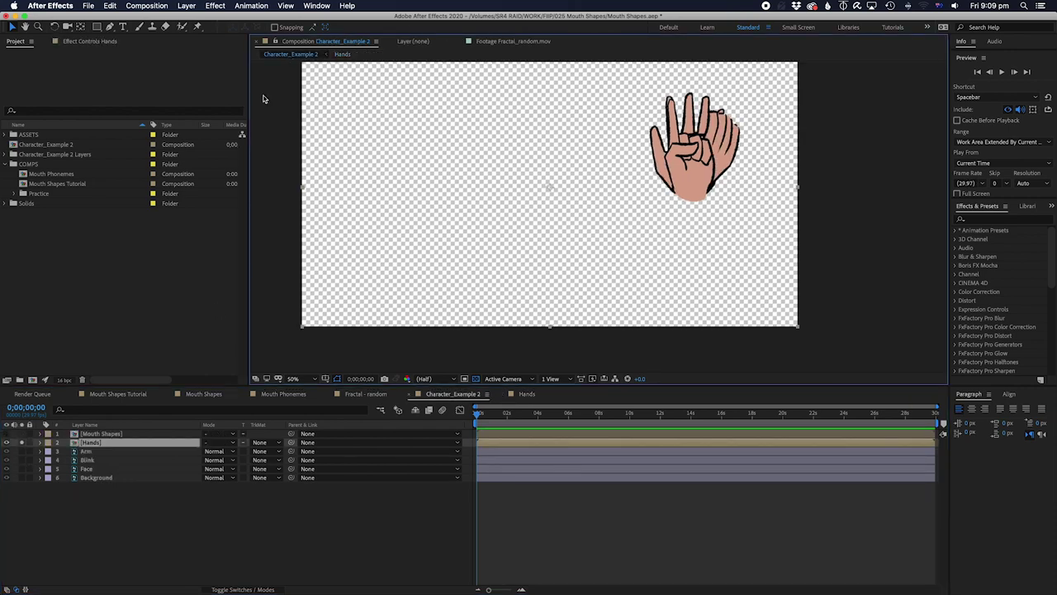
click(22, 443)
click(6, 434)
double_click(97, 434)
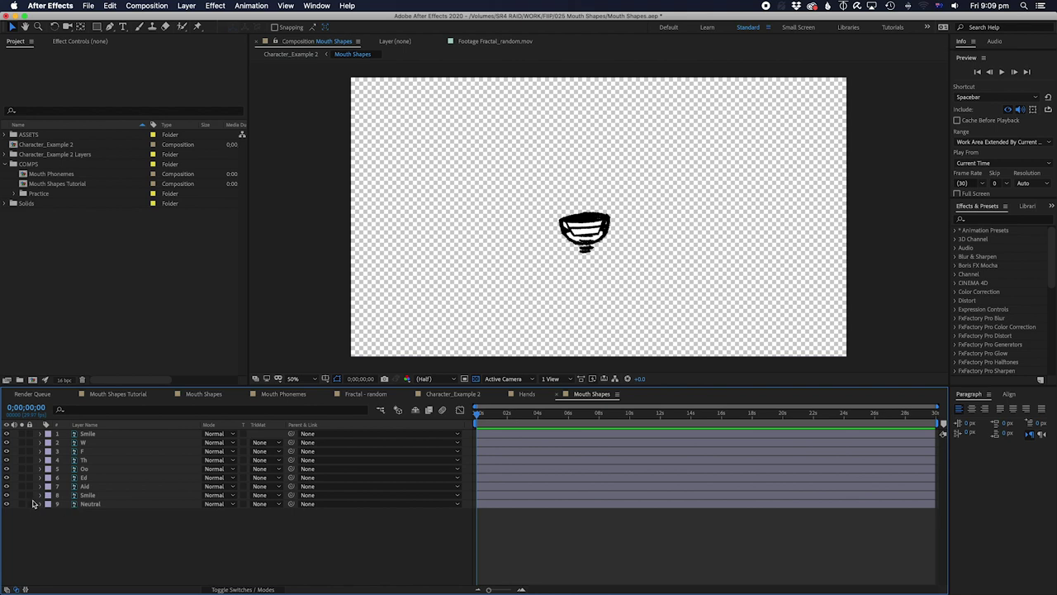
Step: Solo each mouth layer in turn, from Neutral up to the topmost Smile, to examine every mouth shape
click(23, 504)
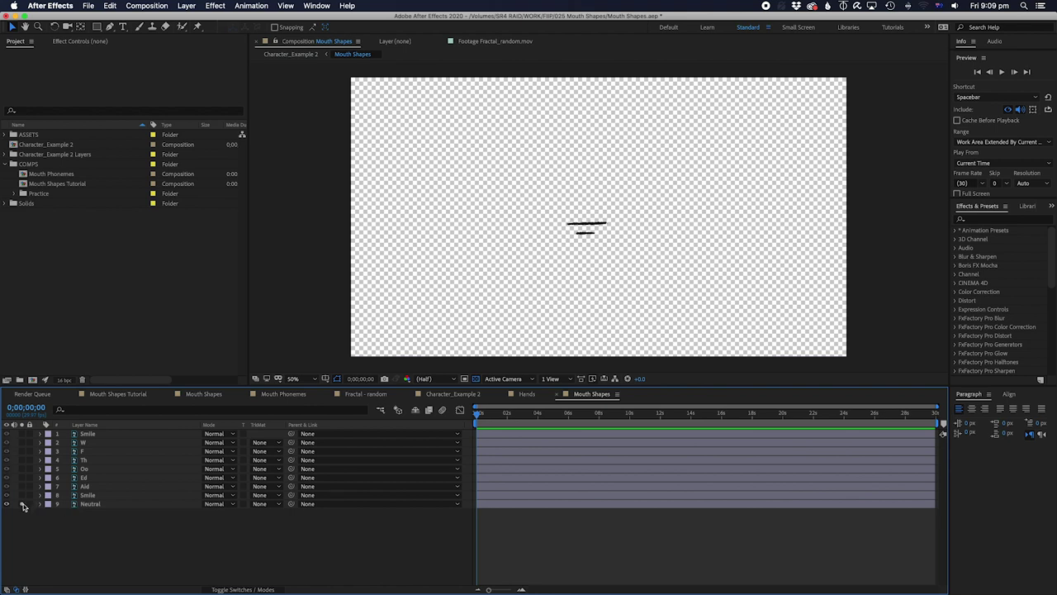
alt+click(24, 495)
alt+click(23, 486)
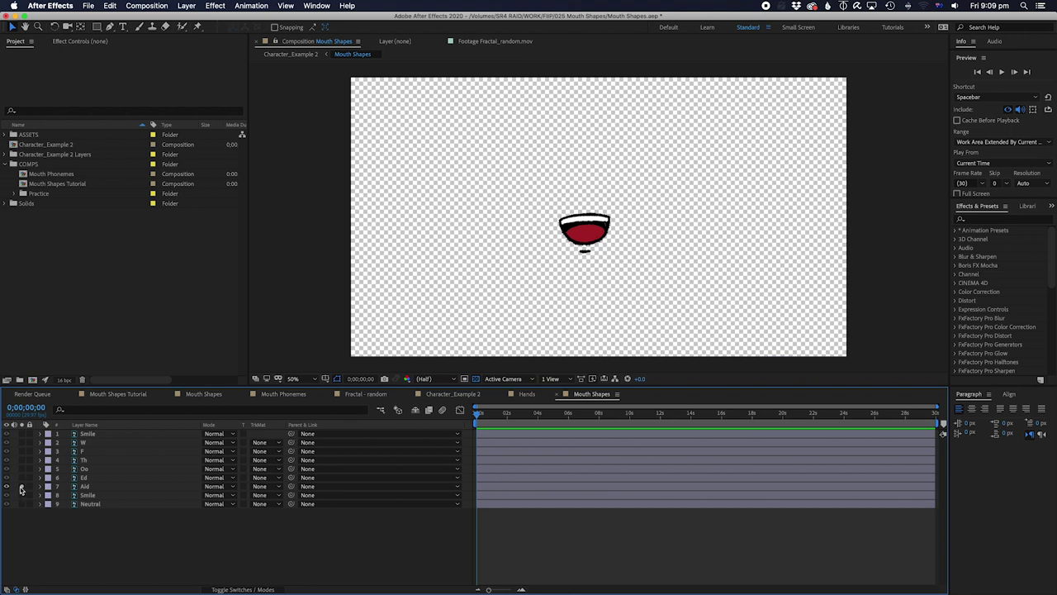
alt+click(23, 478)
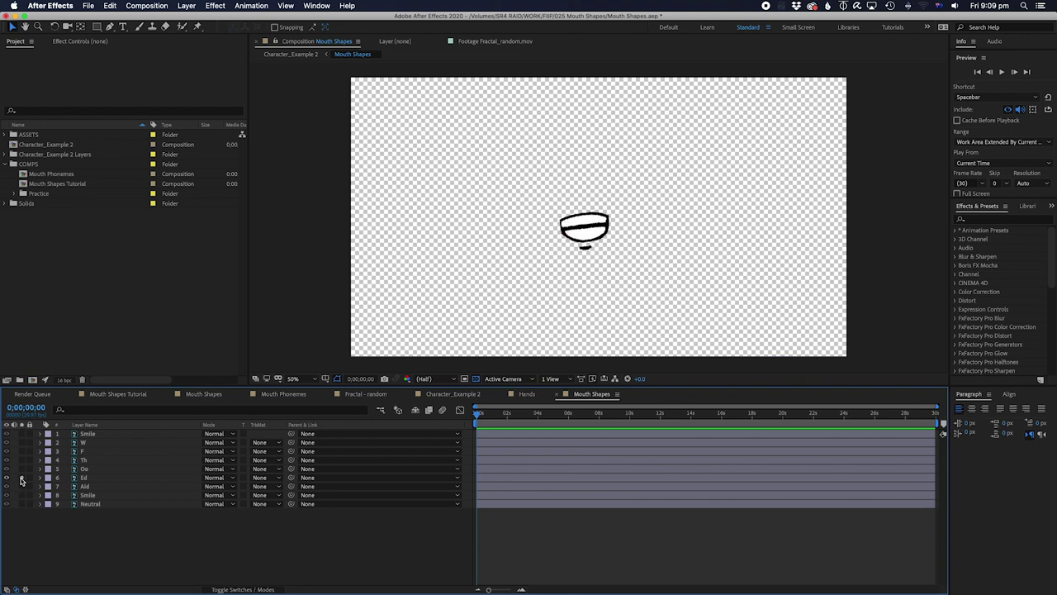
click(22, 477)
click(21, 460)
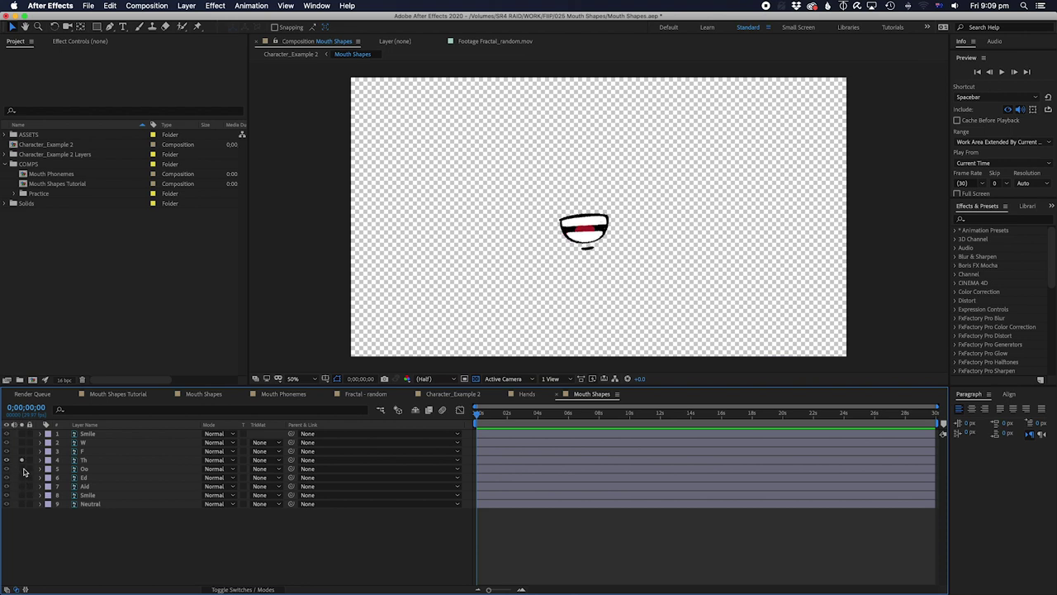
alt+click(22, 468)
alt+click(23, 460)
alt+click(23, 451)
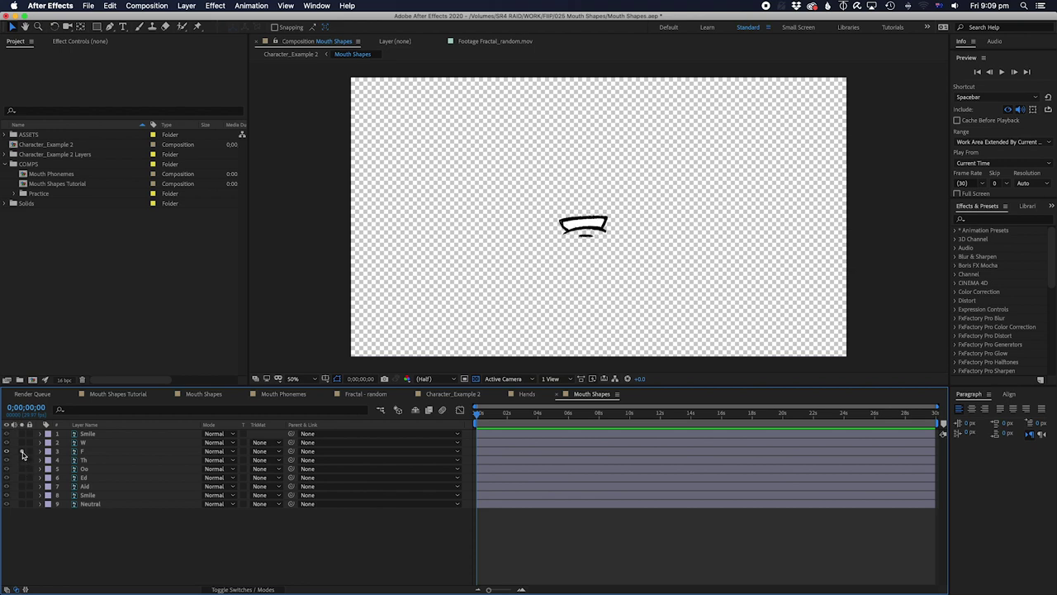
click(22, 451)
click(22, 442)
click(23, 442)
click(21, 433)
click(23, 436)
Step: Compare the Mouth Phonemes reference chart with the layers in the Mouth Shapes nested composition of Character_Example 2
click(70, 233)
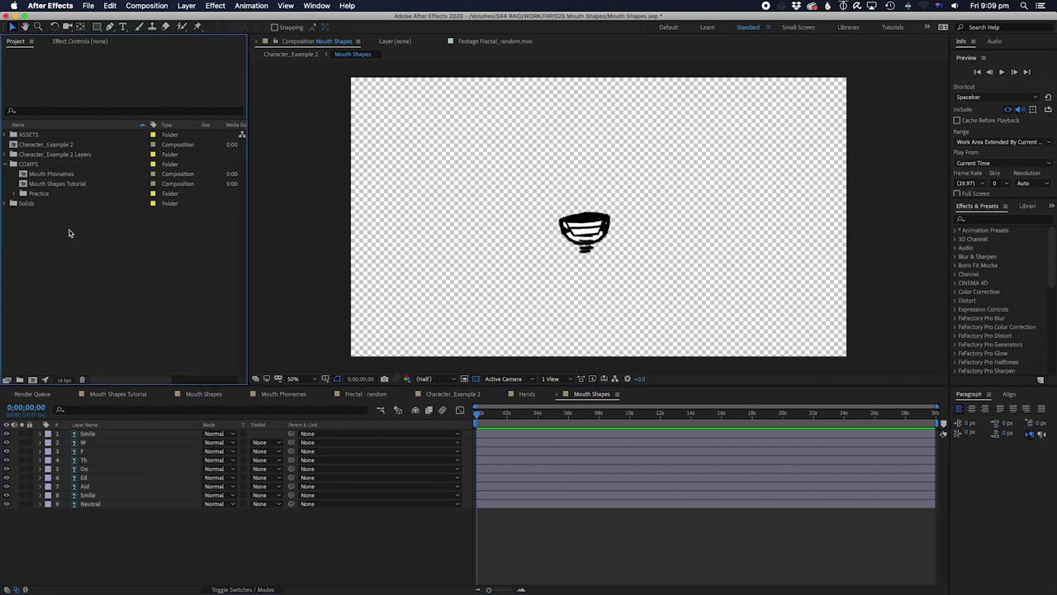
click(98, 434)
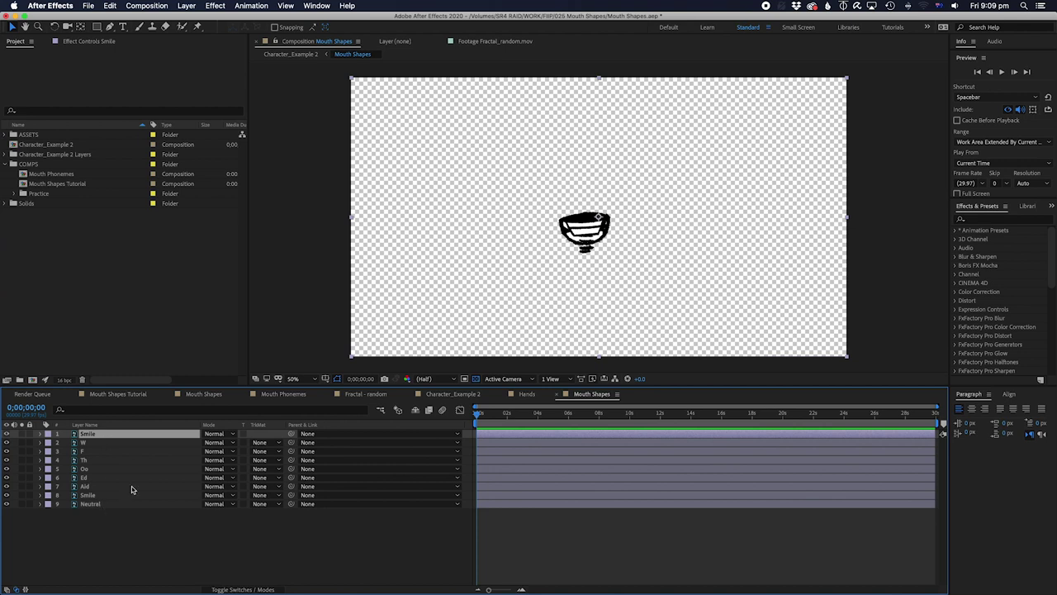
click(96, 253)
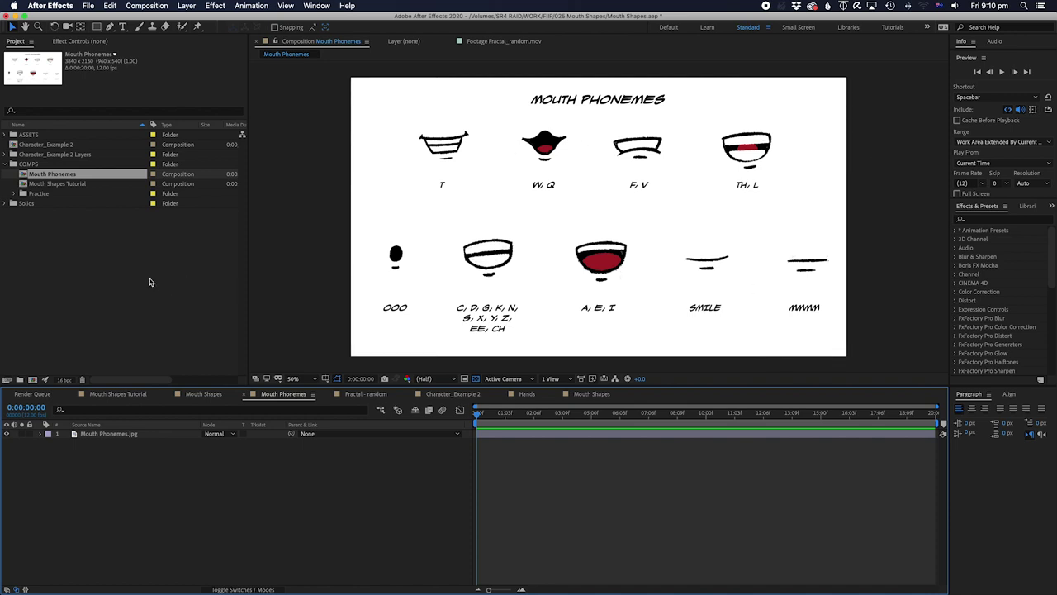
double_click(48, 144)
double_click(98, 434)
click(111, 435)
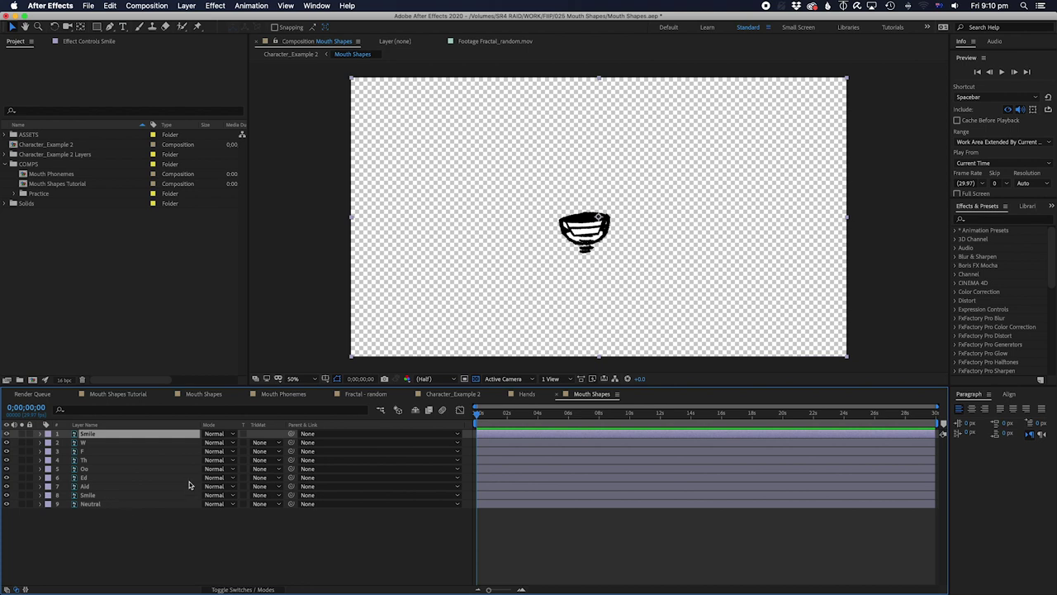
click(125, 336)
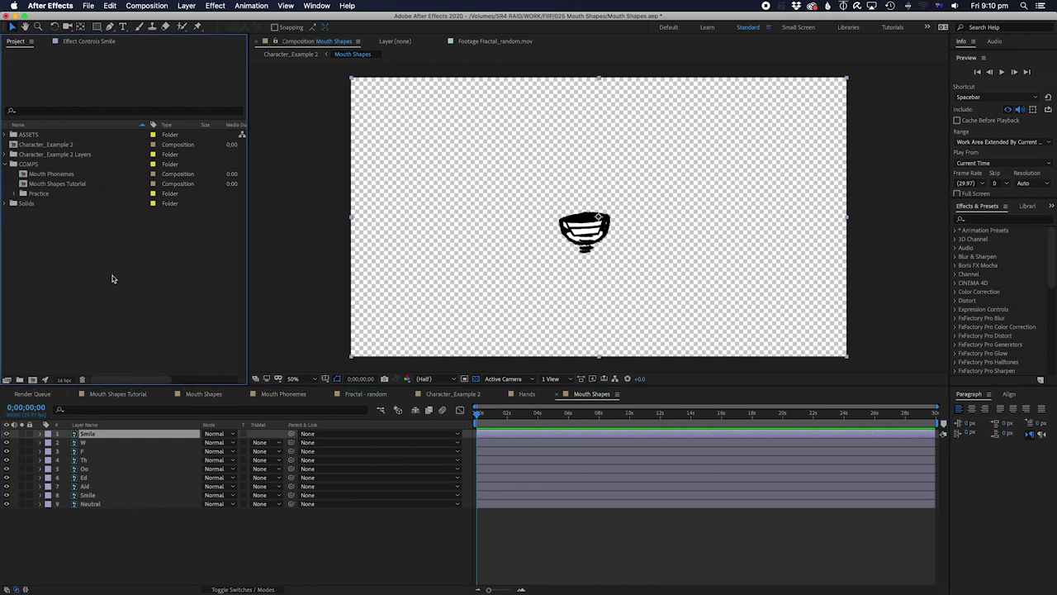
Step: Return to Character_Example 2 and copy all its layers, from Mouth Shapes down to Background
double_click(57, 147)
click(86, 538)
click(100, 434)
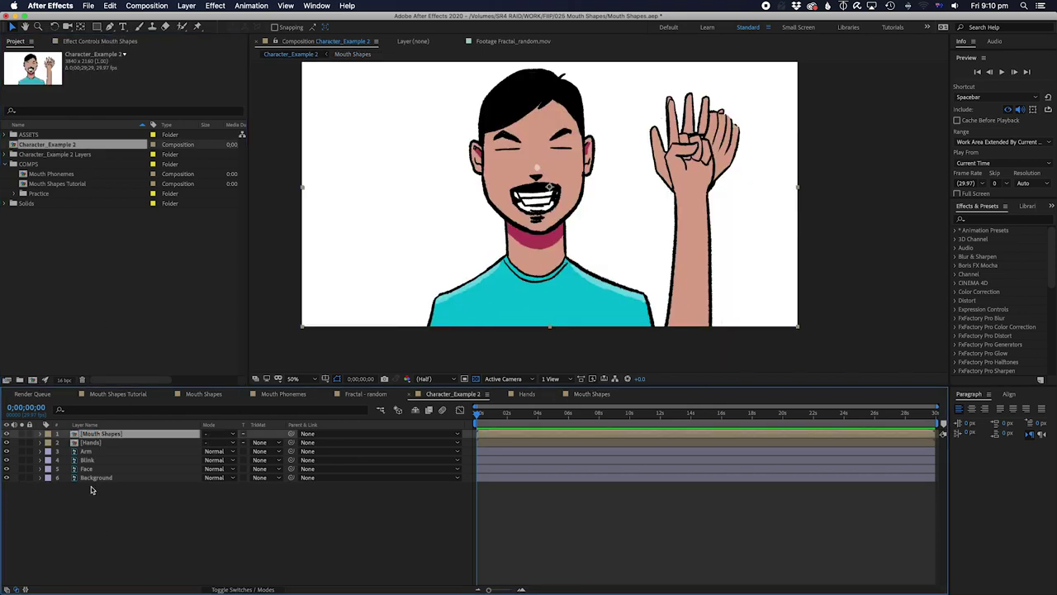
shift+click(95, 478)
click(110, 6)
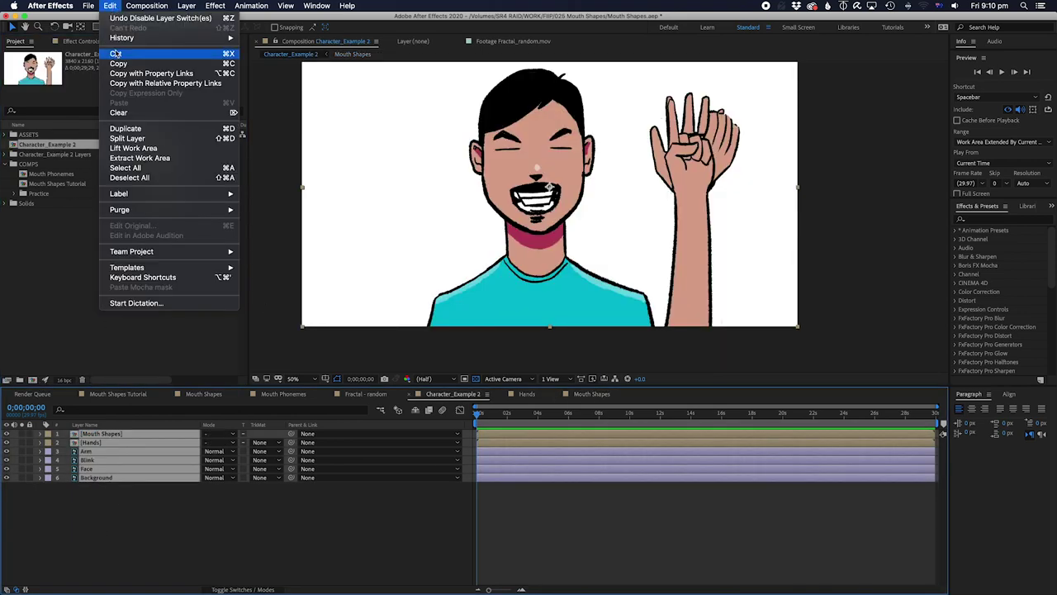
click(96, 227)
Step: Create a 1920 x 1080 composition named "Character lip sync" at 12 frames per second, lasting 15 seconds
right_click(52, 276)
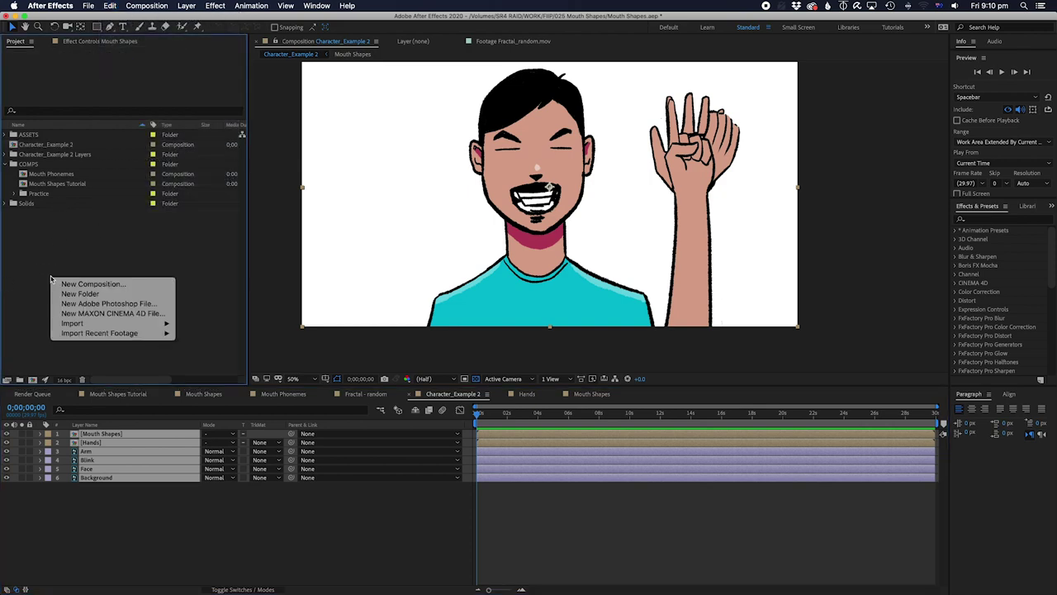
click(95, 286)
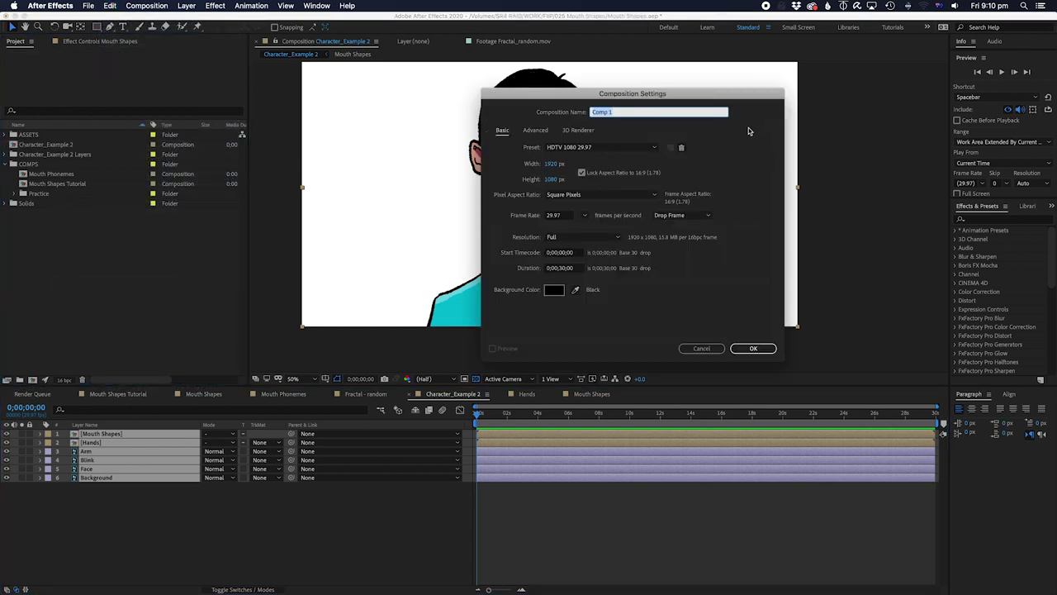
click(592, 148)
click(519, 169)
drag(567, 215, 479, 221)
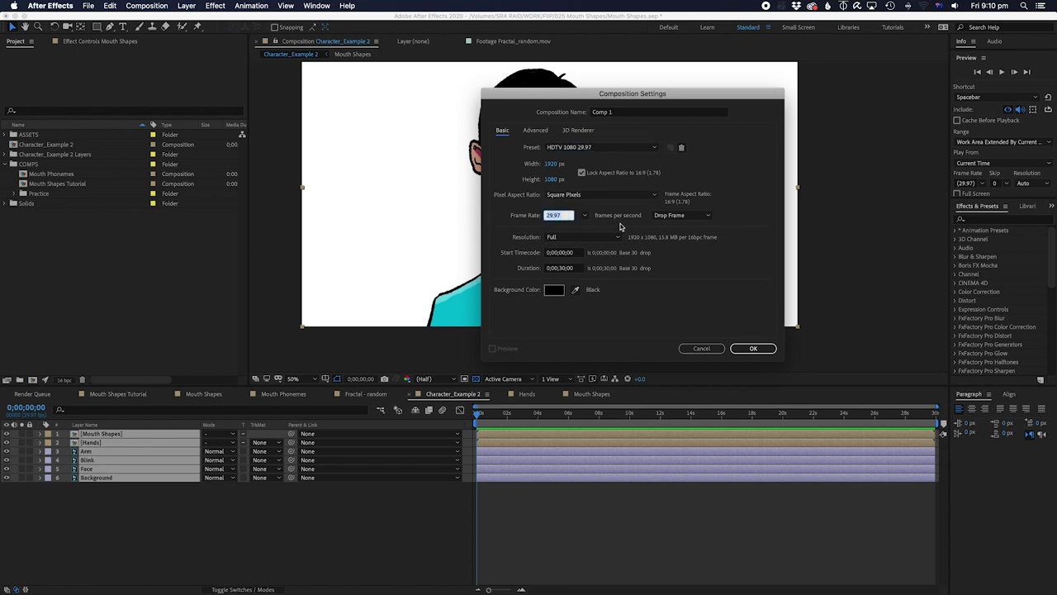
text(12)
click(574, 271)
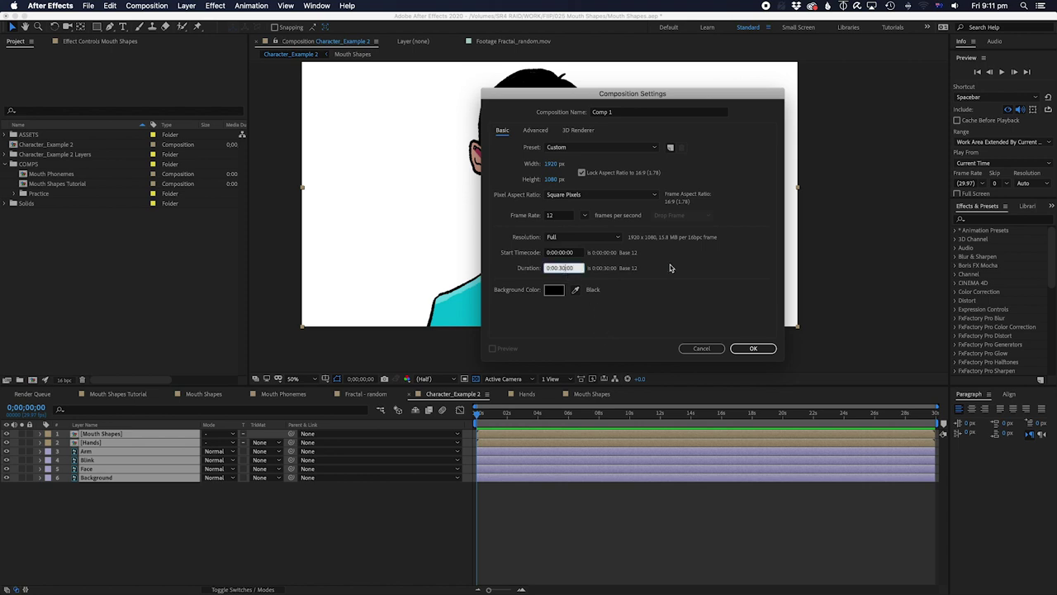
text(15)
click(617, 114)
text(Character li)
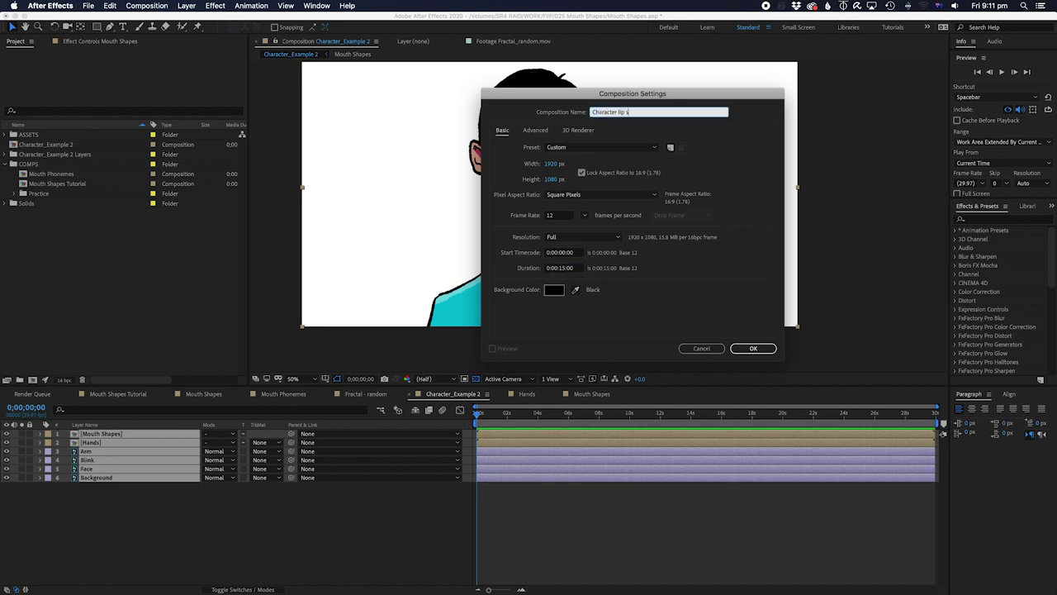
key(Return)
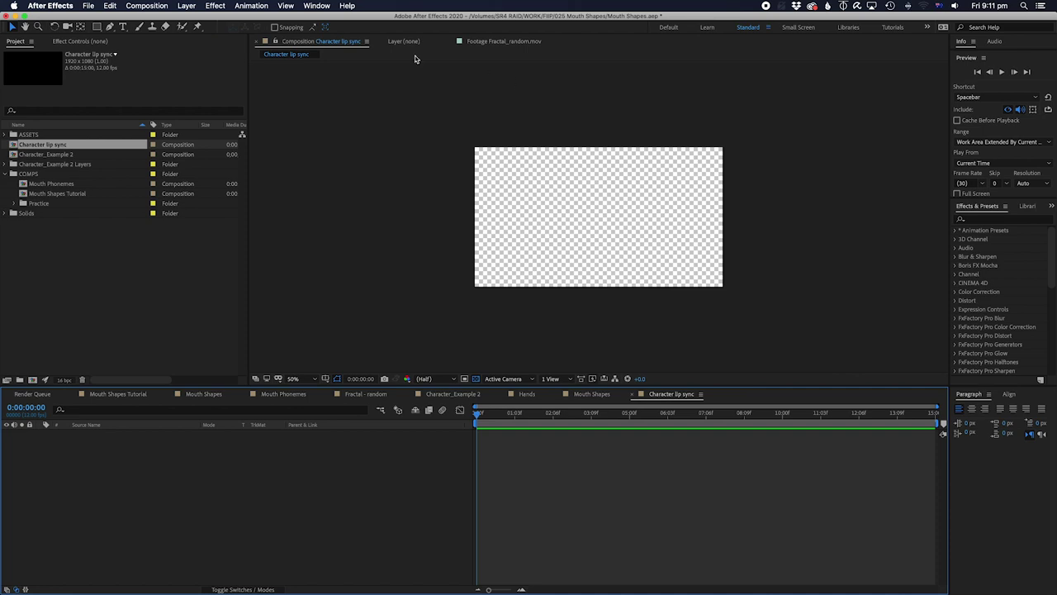
Step: Paste the copied character layers into the Character lip sync composition, undoing any accidental move
drag(490, 418, 422, 425)
key(super+v)
scroll(652, 288, down, 1)
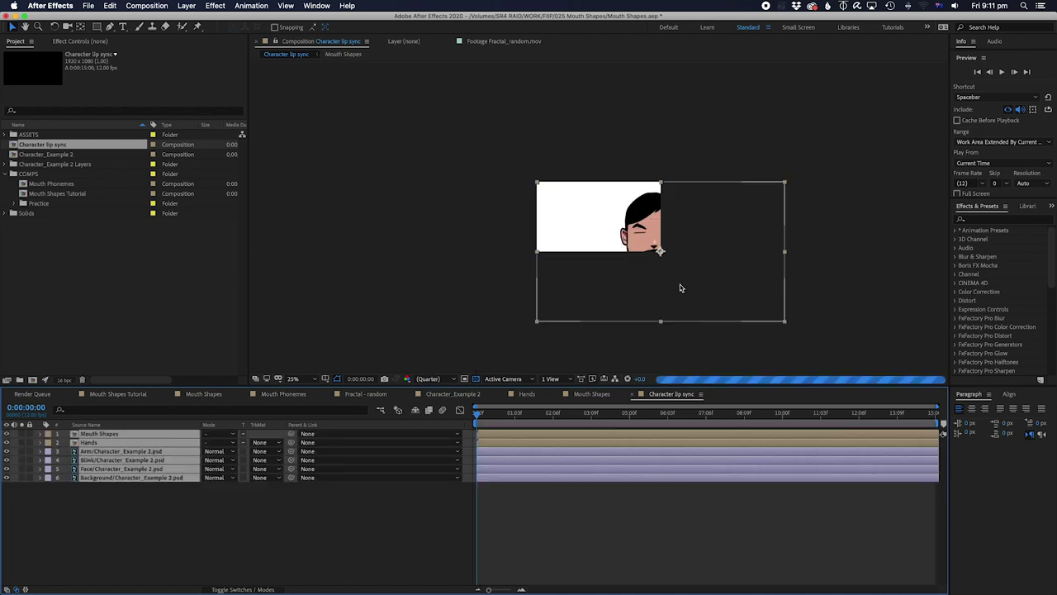
drag(673, 270, 663, 263)
key(super+z)
drag(715, 288, 614, 248)
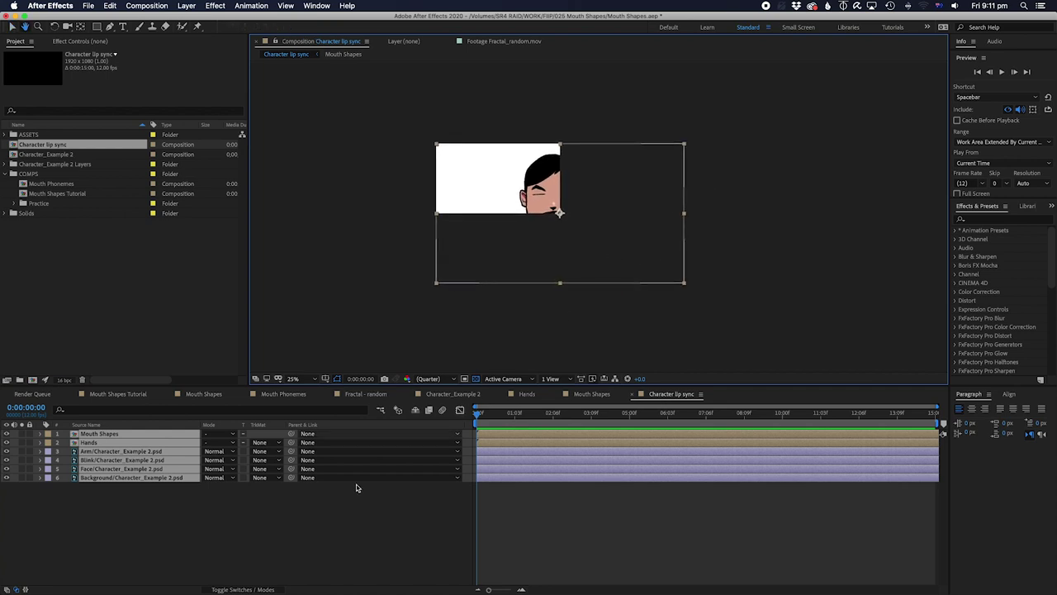
click(91, 504)
click(95, 435)
shift+click(99, 479)
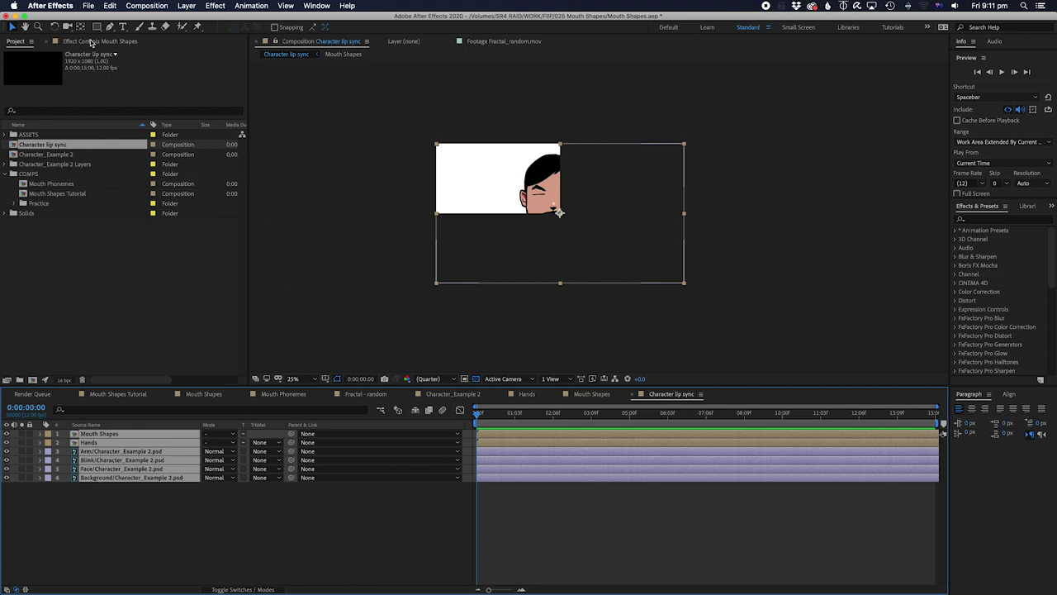
right_click(519, 438)
click(471, 504)
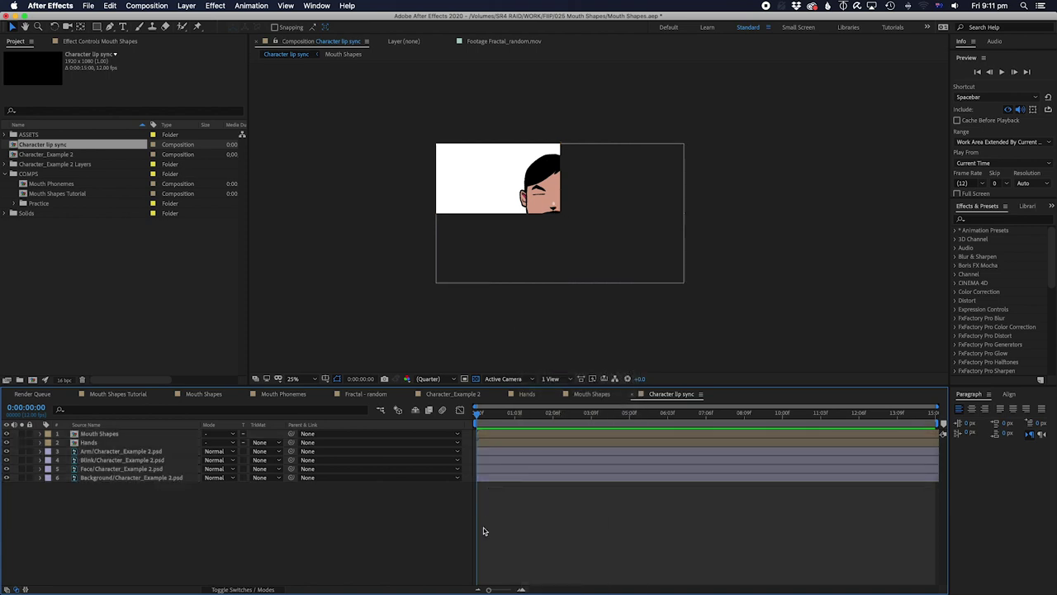
Step: Scale all six layers, from Mouth Shapes to Background, to fit the composition height
click(493, 438)
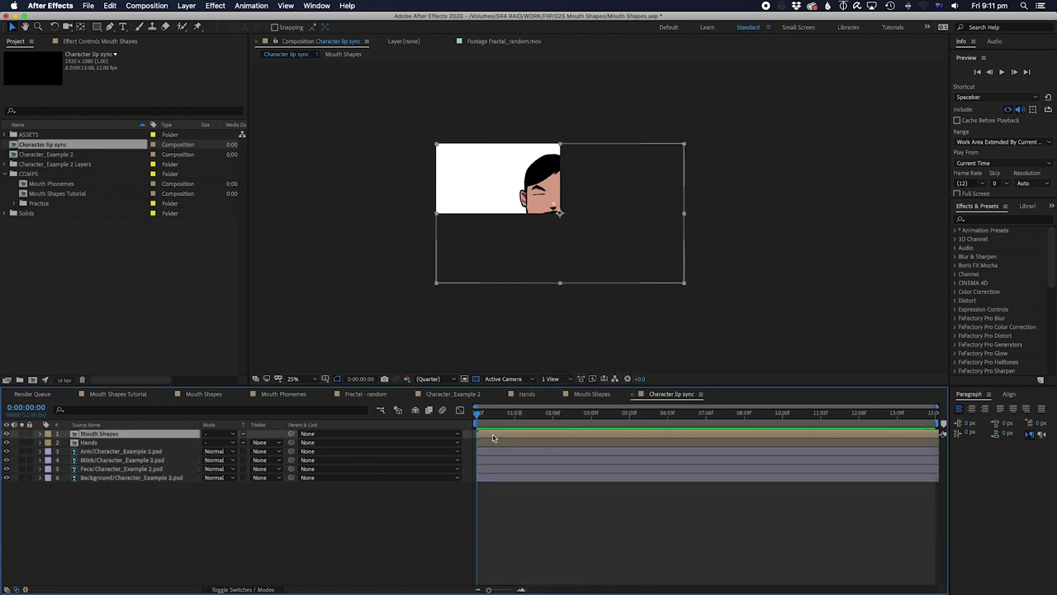
shift+click(494, 479)
right_click(495, 483)
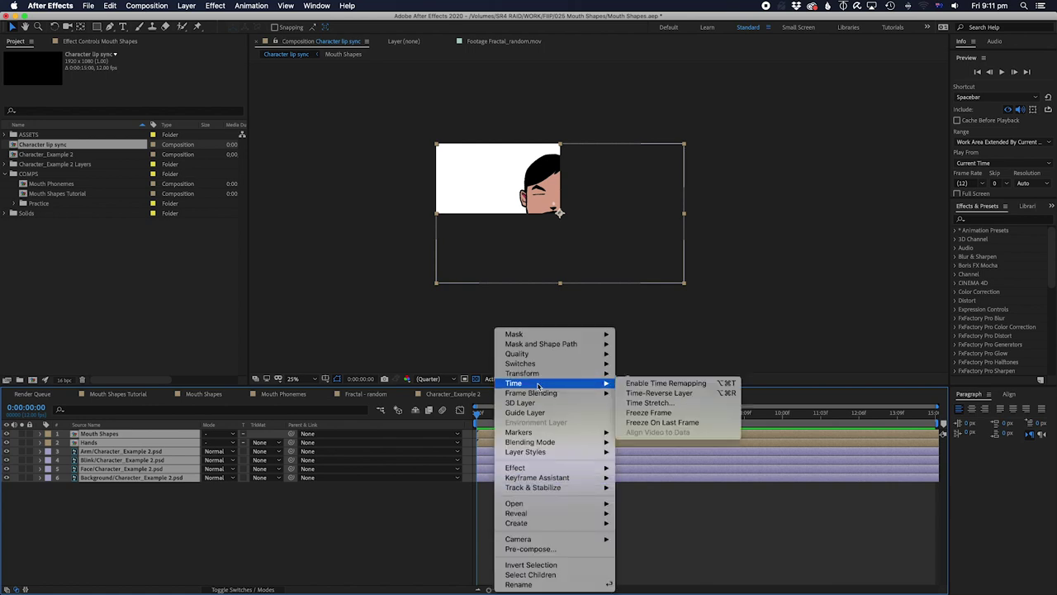
mouse_move(538, 375)
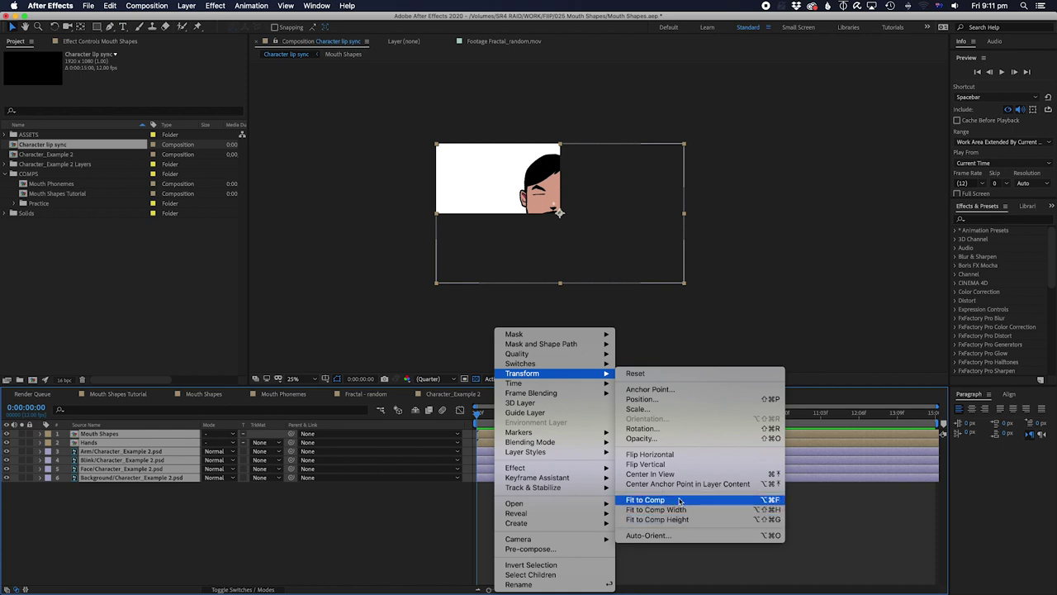
click(686, 518)
scroll(512, 264, up, 1)
drag(459, 244, 632, 279)
scroll(649, 325, up, 1)
click(606, 484)
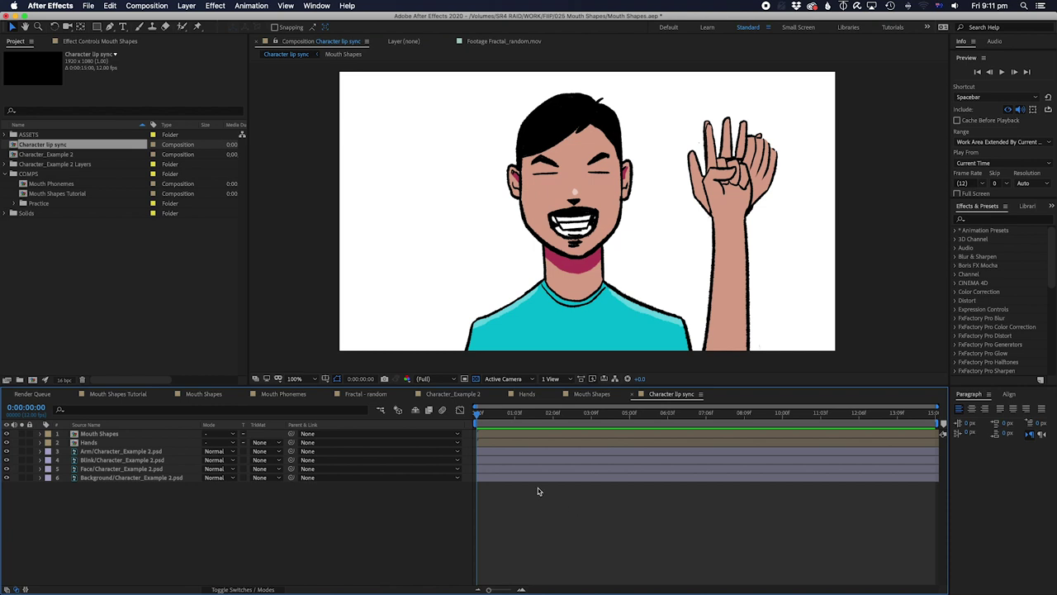
Step: Hide the Mouth Shapes, Hands and Blink layers
click(99, 435)
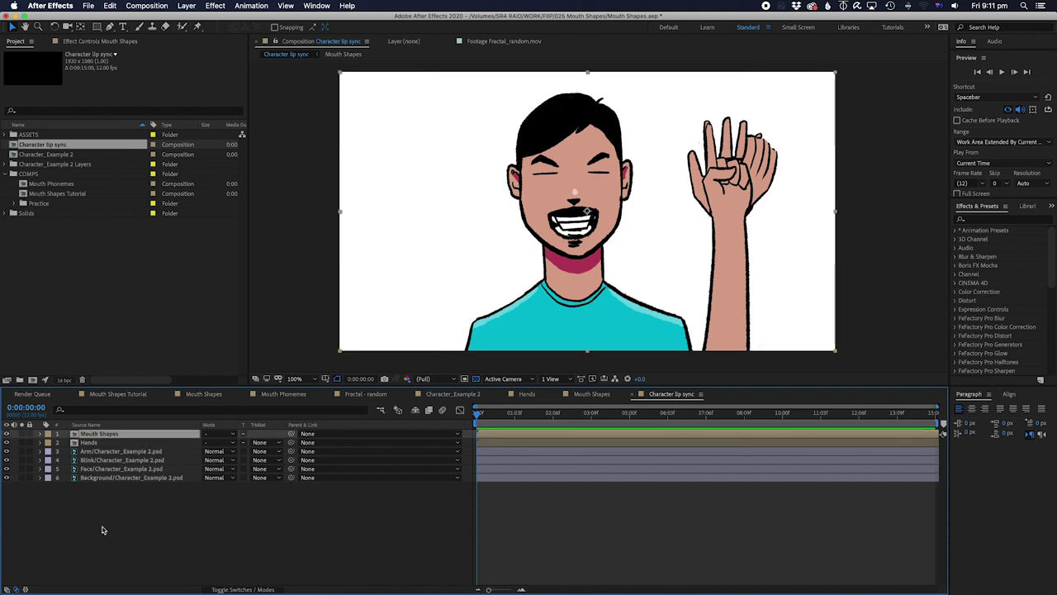
click(6, 434)
click(7, 442)
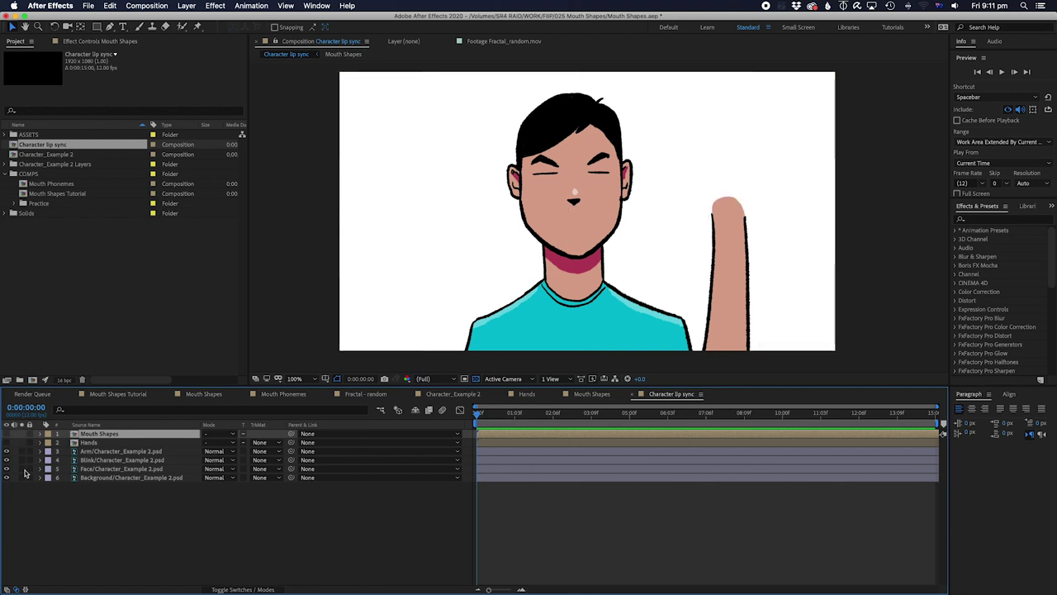
click(77, 532)
click(106, 461)
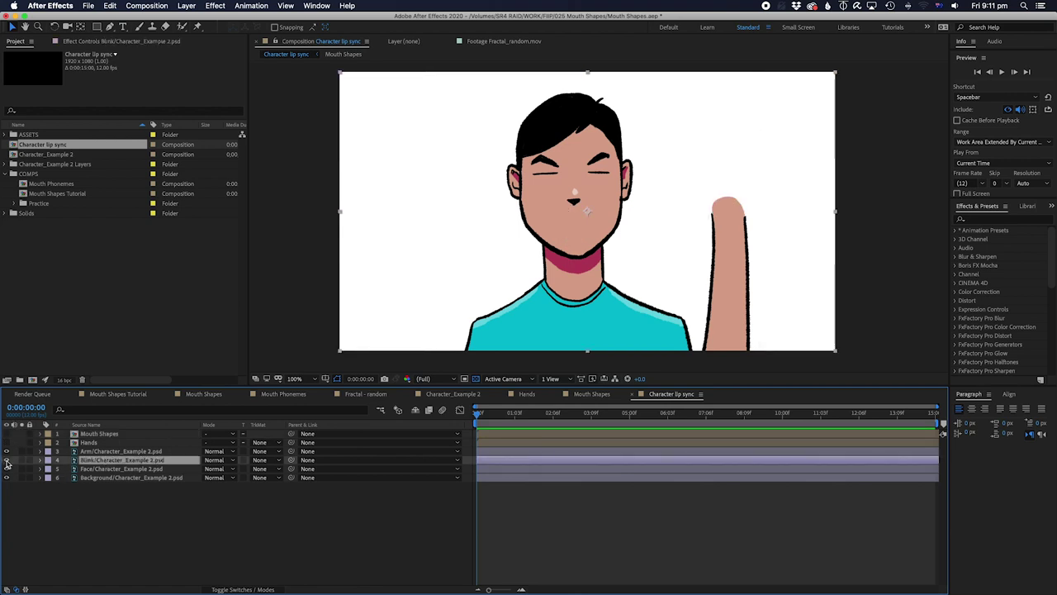
click(7, 460)
click(76, 538)
Step: Make the Hands layer visible again and solo the Open pose inside its nested composition
click(103, 452)
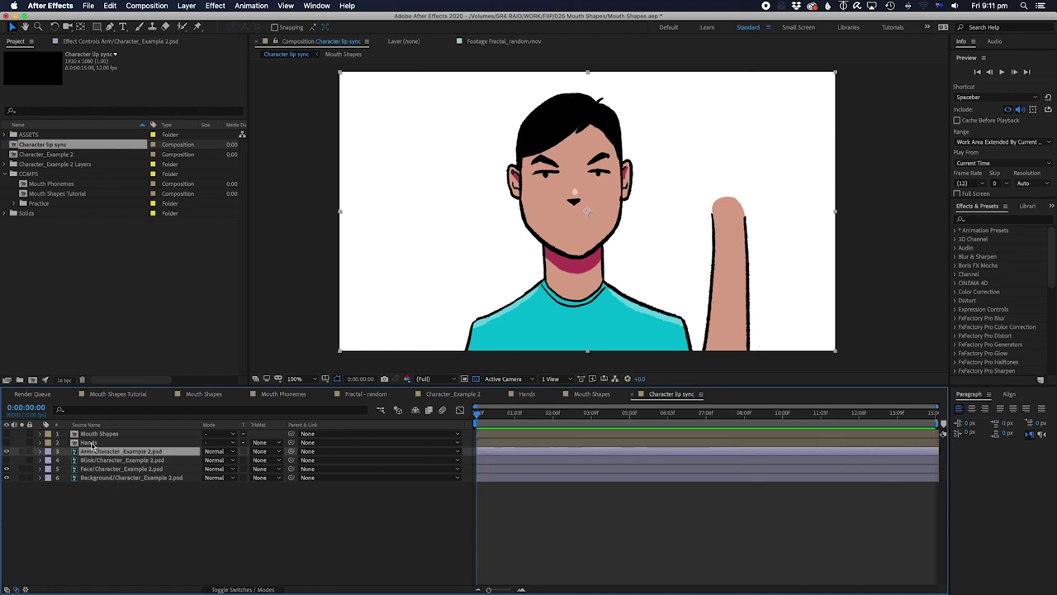
click(91, 443)
click(114, 513)
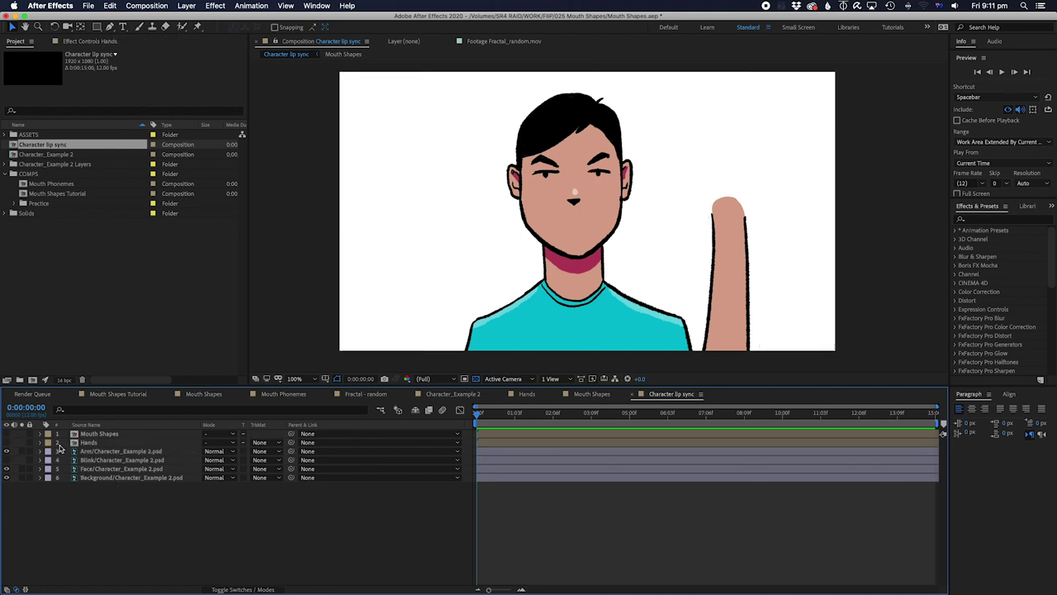
click(7, 443)
click(89, 444)
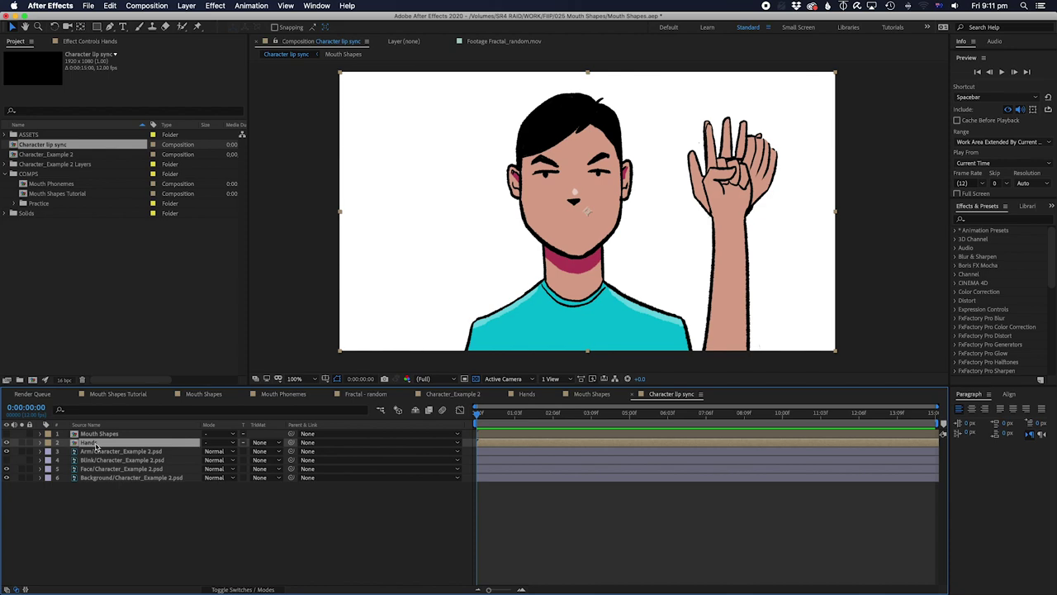
double_click(87, 445)
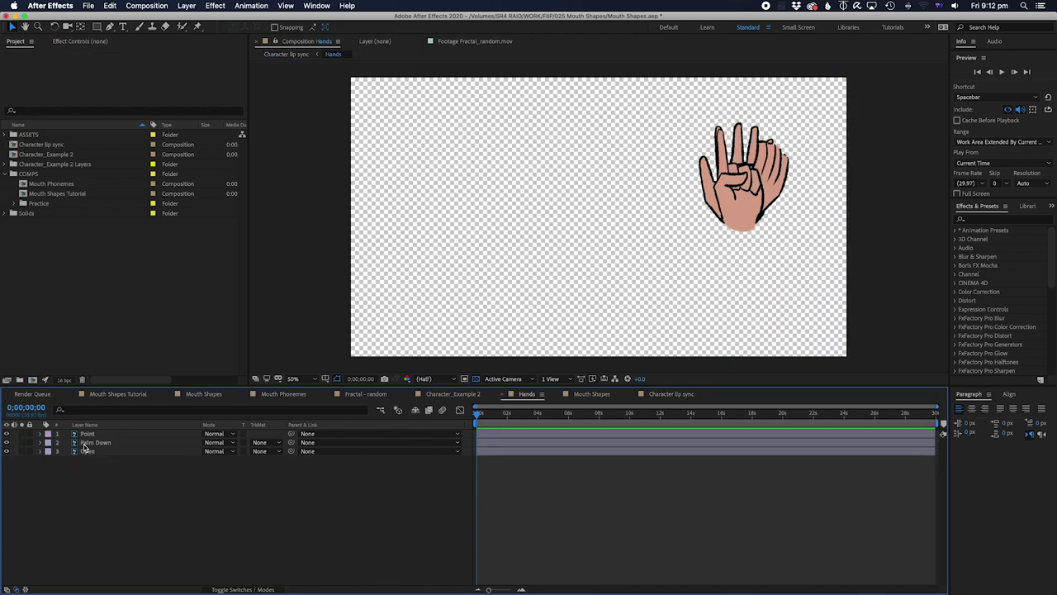
click(23, 452)
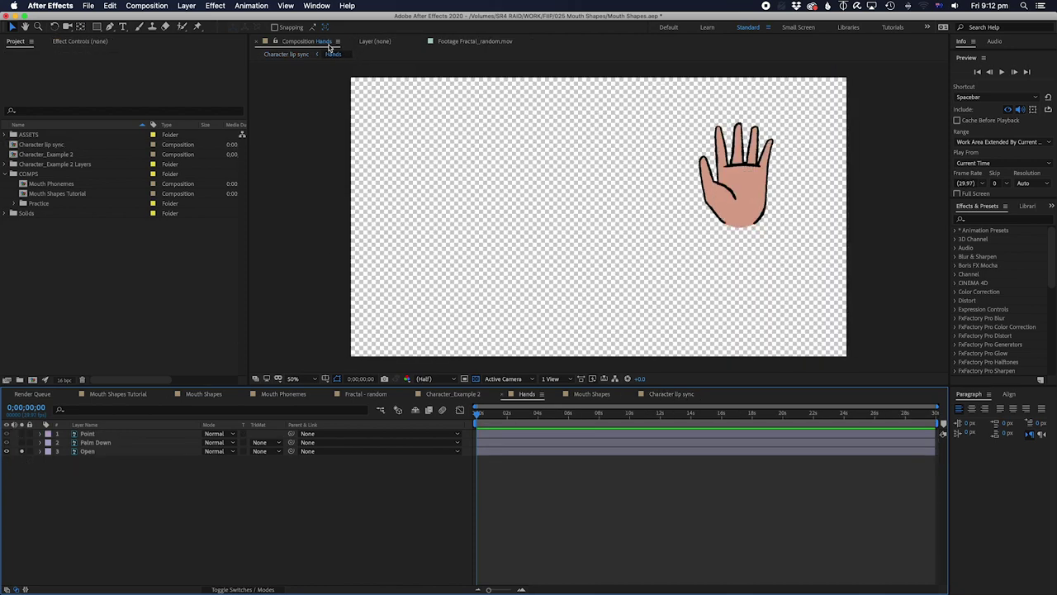
Step: Return to Character lip sync and move the Hands layer's anchor point to the wrist
click(290, 53)
scroll(717, 241, up, 3)
drag(779, 250, 590, 268)
key(v)
click(239, 515)
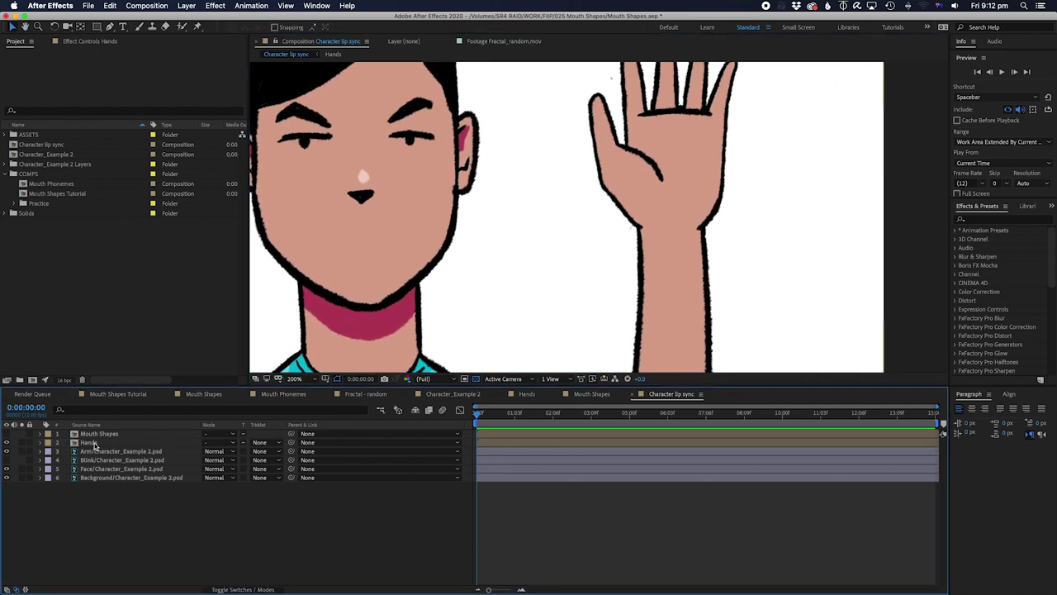
click(94, 445)
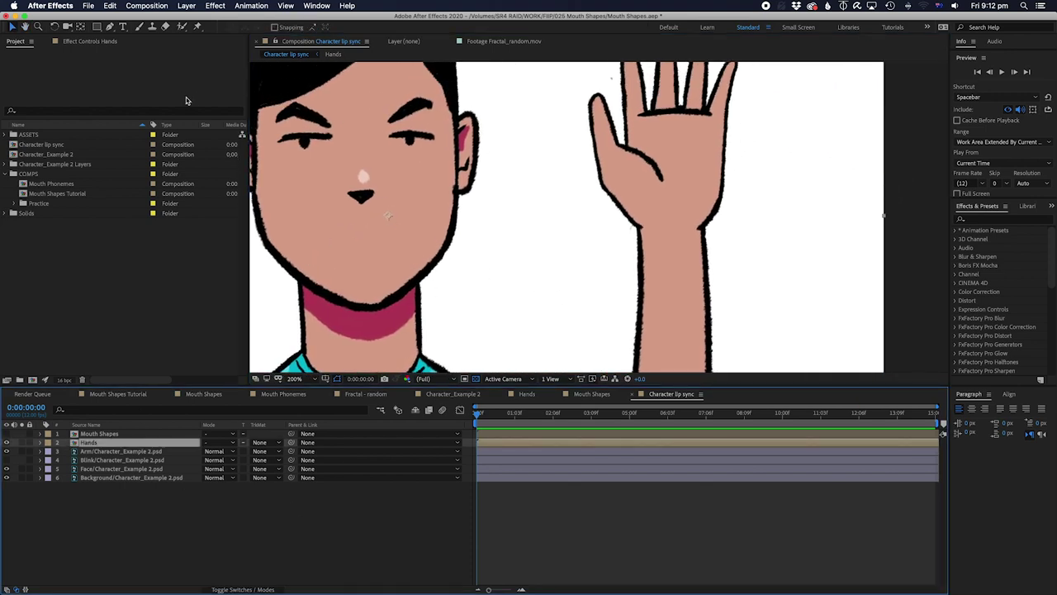
key(y)
drag(392, 221, 671, 230)
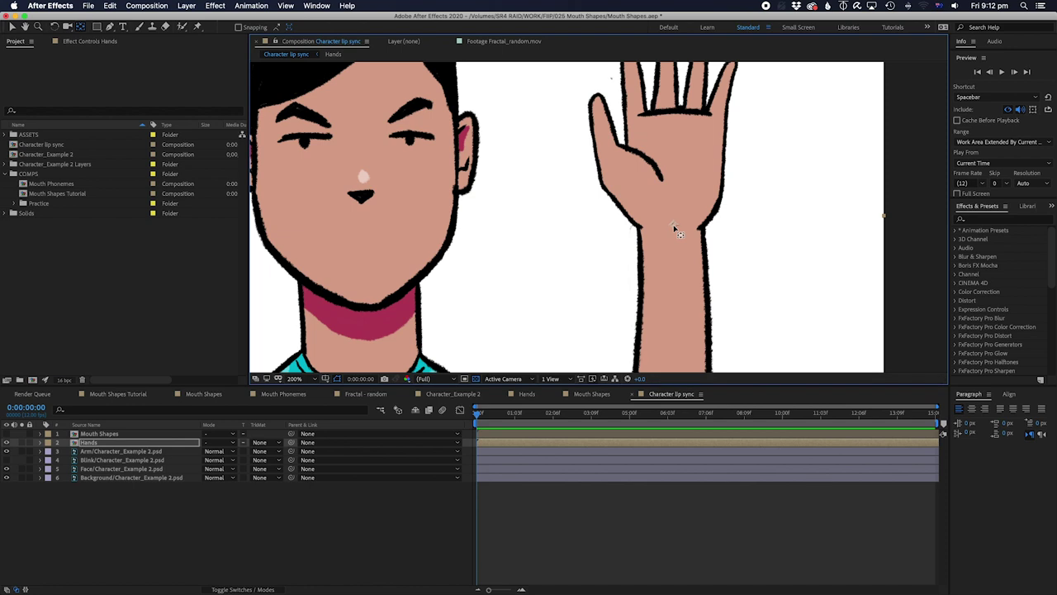
Step: Reveal the Hands layer's Rotation property, test it, and parent the layer to the Arm layer
key(r)
mouse_move(218, 453)
mouse_down()
mouse_move(235, 451)
mouse_move(210, 451)
mouse_move(236, 447)
mouse_move(221, 452)
mouse_up()
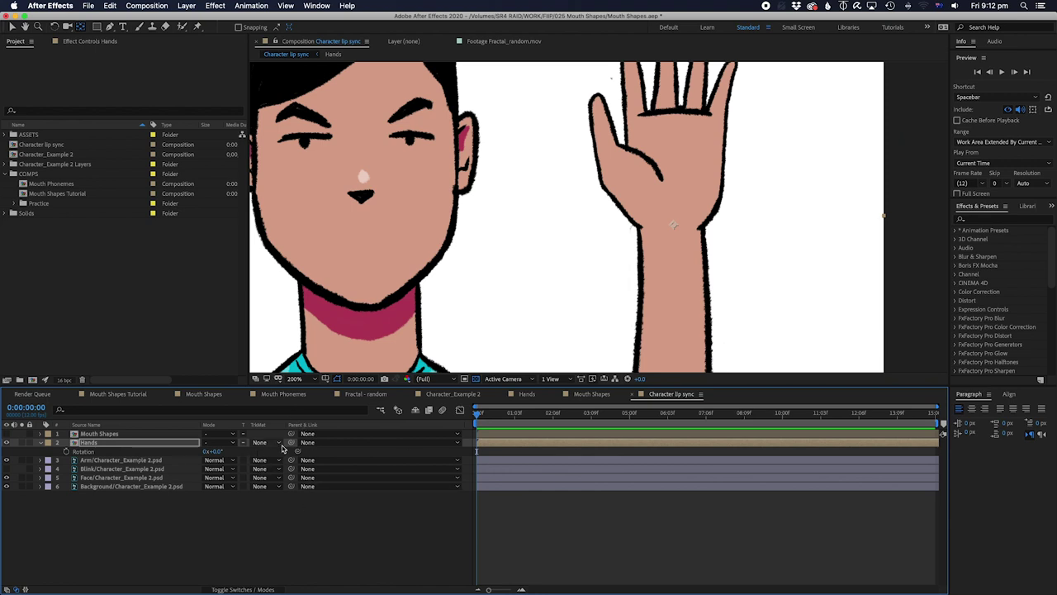
drag(290, 442, 134, 460)
click(134, 460)
Step: Try moving the arm to test the hand's parenting, undo the move and reselect the Arm layer
scroll(563, 269, down, 1)
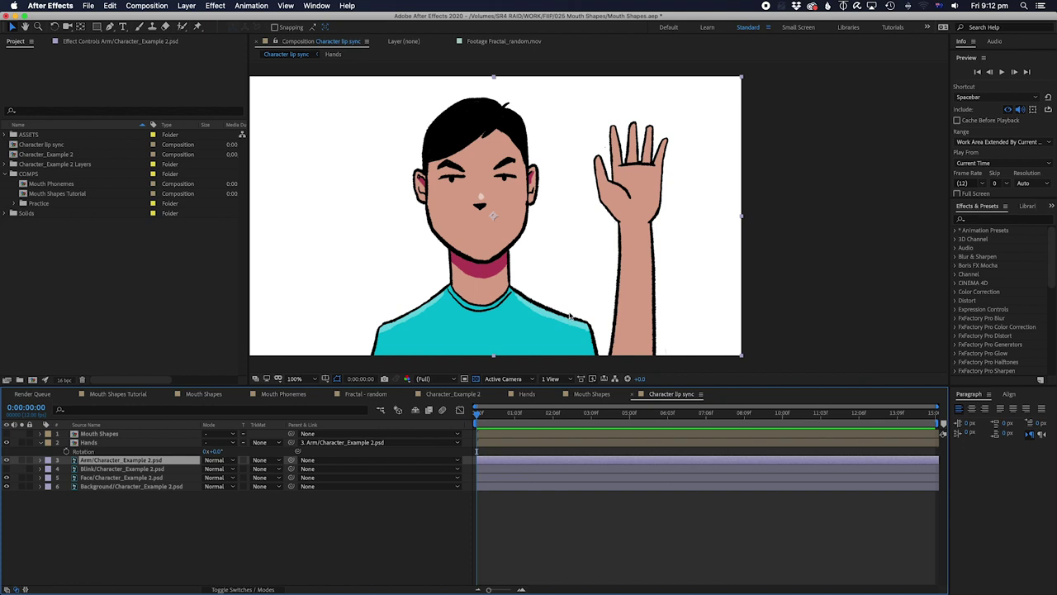
drag(573, 309, 587, 250)
key(v)
drag(647, 270, 618, 299)
key(super+z)
click(143, 534)
click(130, 461)
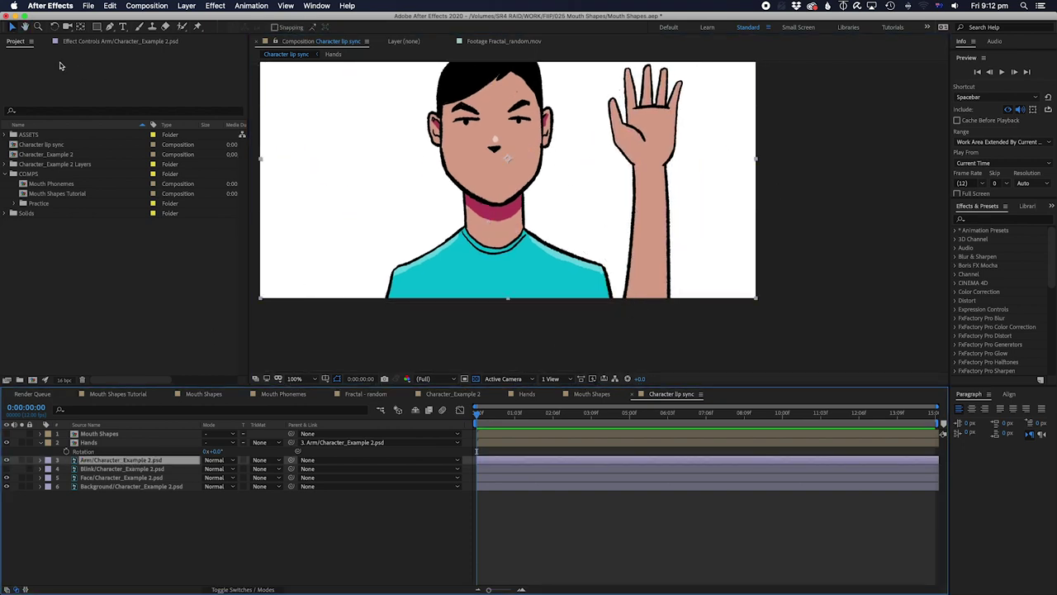
Step: Add a null object and place it at the base of the arm on the composition's bottom edge
click(88, 442)
click(94, 460)
click(88, 435)
click(90, 442)
right_click(537, 519)
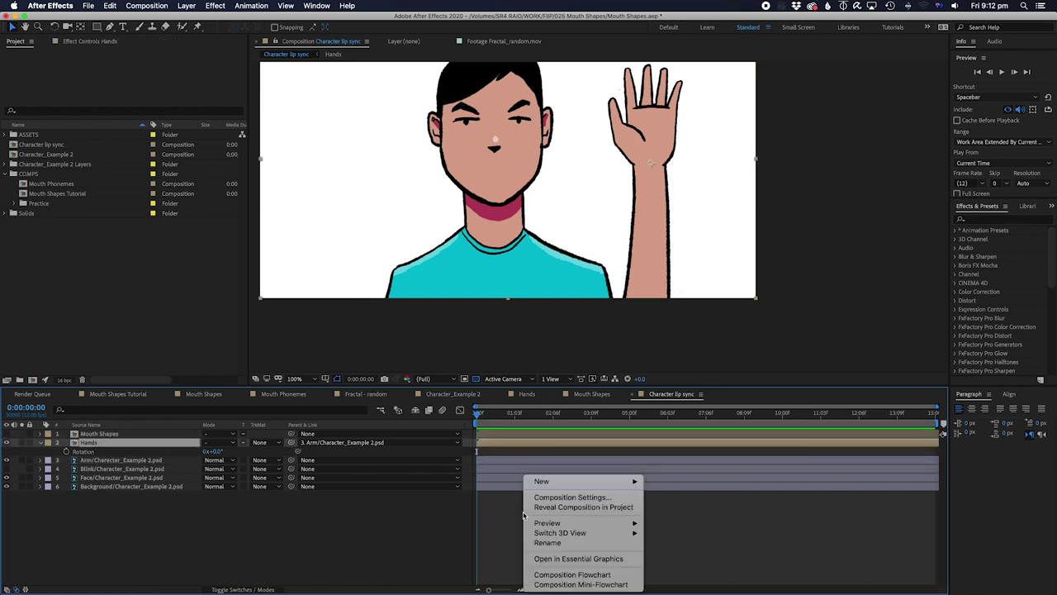
right_click(510, 533)
mouse_move(535, 482)
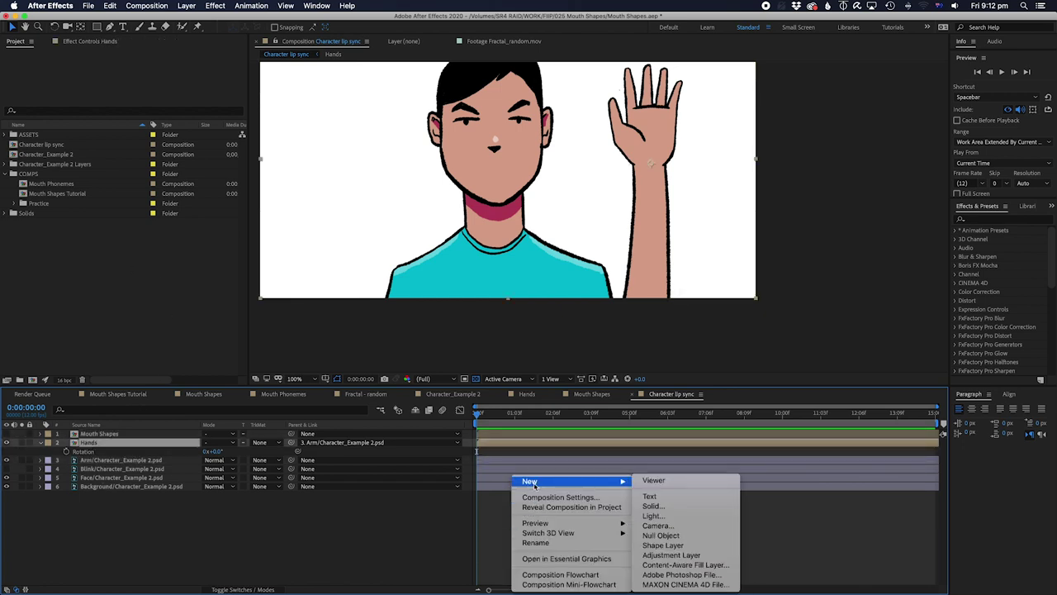
click(683, 535)
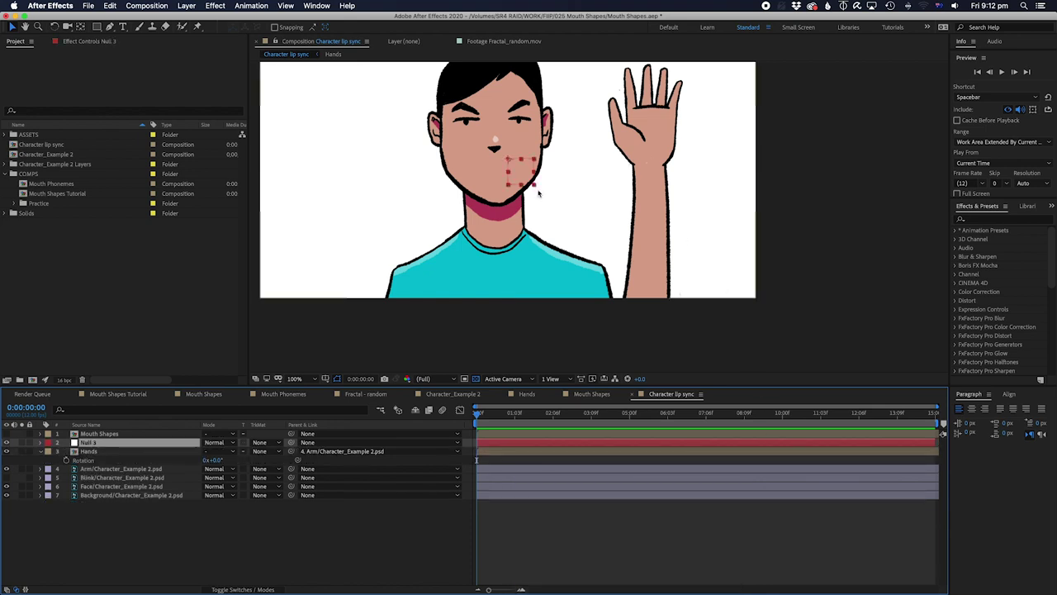
drag(578, 231, 690, 341)
key(Return)
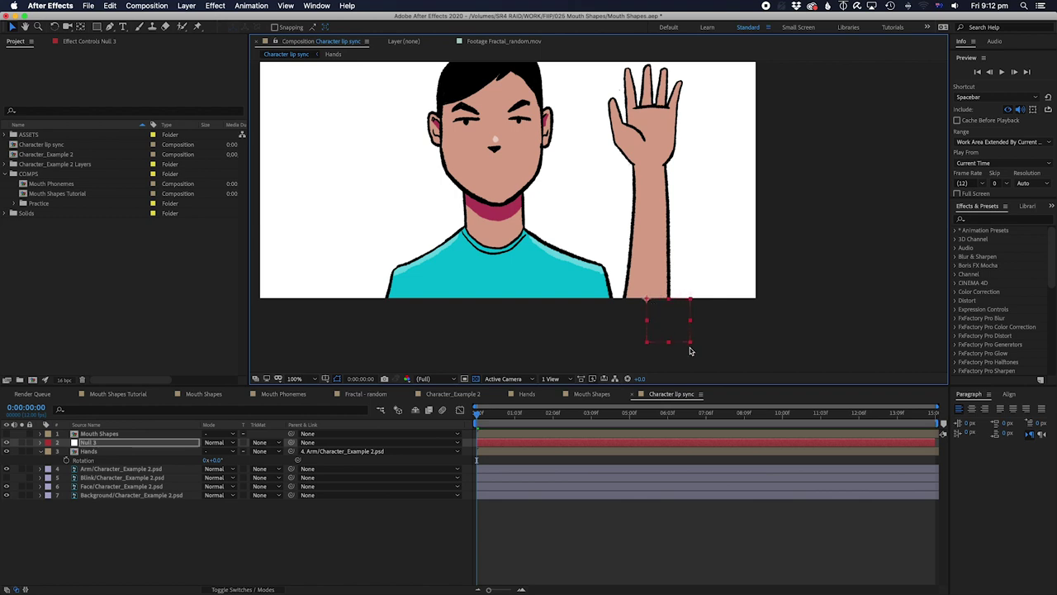
Step: Show layer names instead of source names and parent the Arm layer to Null 3
click(87, 453)
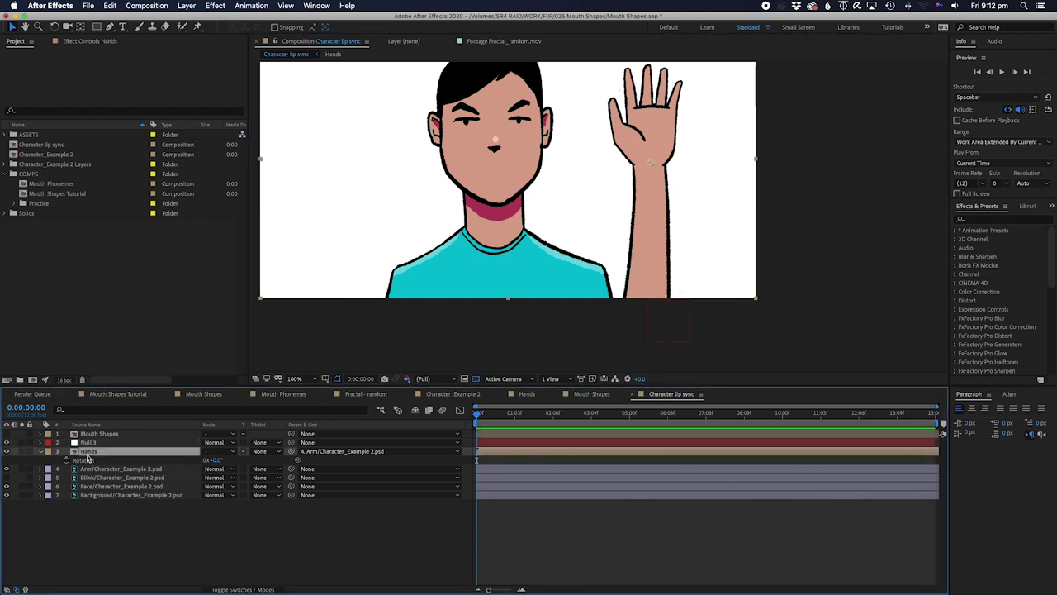
click(102, 471)
click(83, 424)
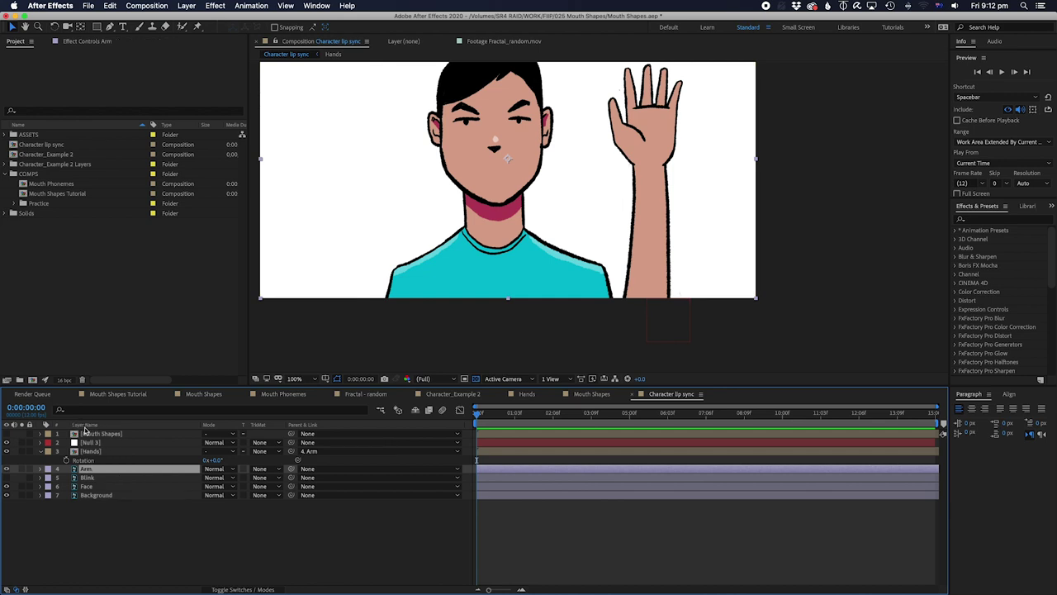
click(110, 536)
click(85, 468)
drag(291, 468, 90, 443)
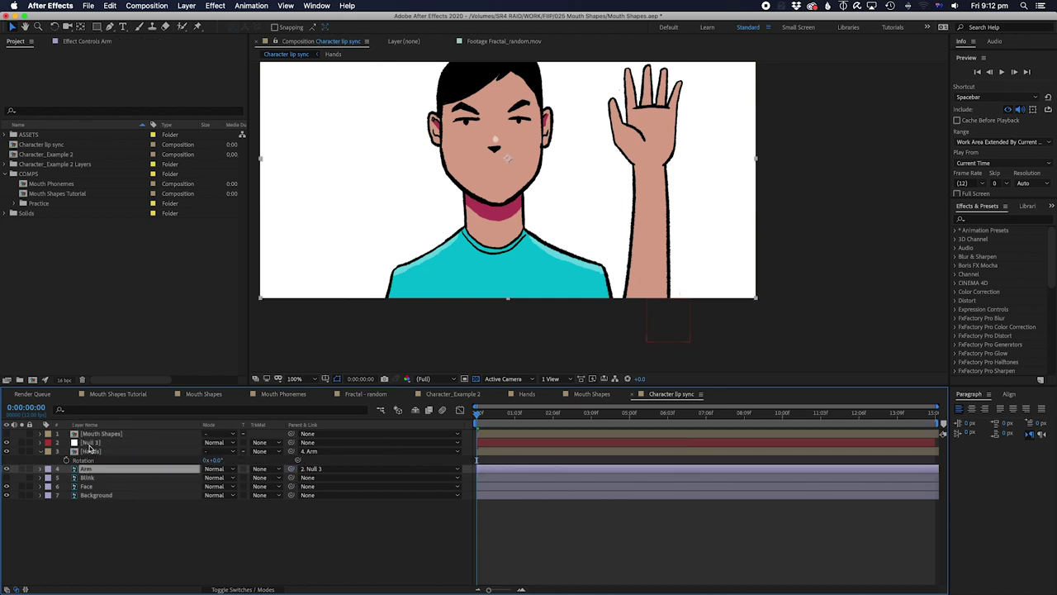
Step: Try rotating Null 3 to test the arm's swing, and undo the rotation
click(90, 443)
key(r)
drag(214, 451, 171, 442)
drag(357, 351, 410, 390)
mouse_move(218, 451)
mouse_down()
mouse_move(235, 451)
mouse_move(217, 451)
mouse_up()
key(super+z)
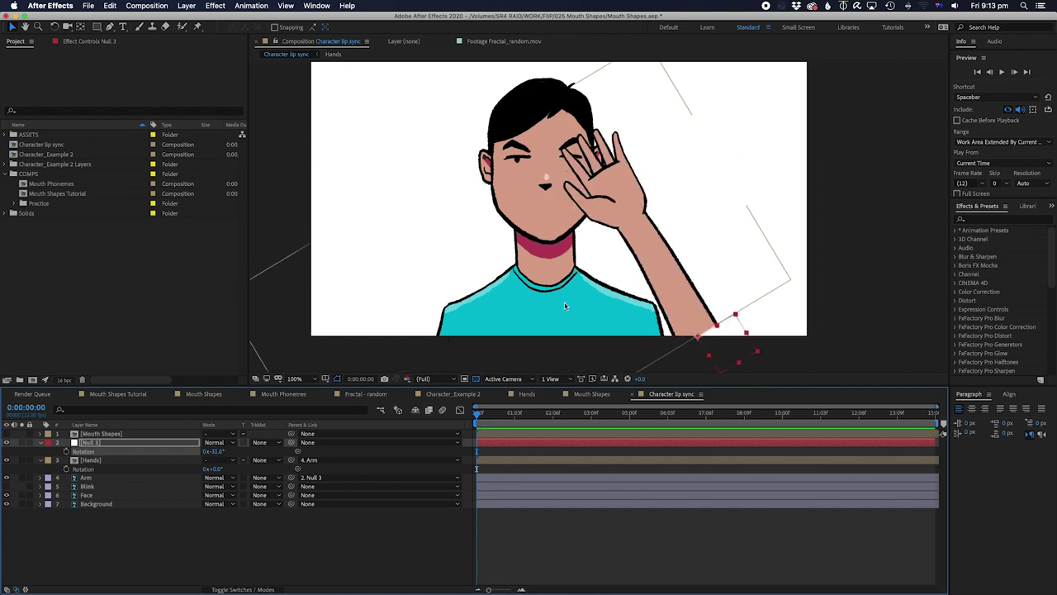
key(super+z)
Step: Move Null 3 with the arm down below the composition's bottom edge and collapse the Rotation properties of Null 3 and Hands
drag(661, 298, 666, 335)
key(space)
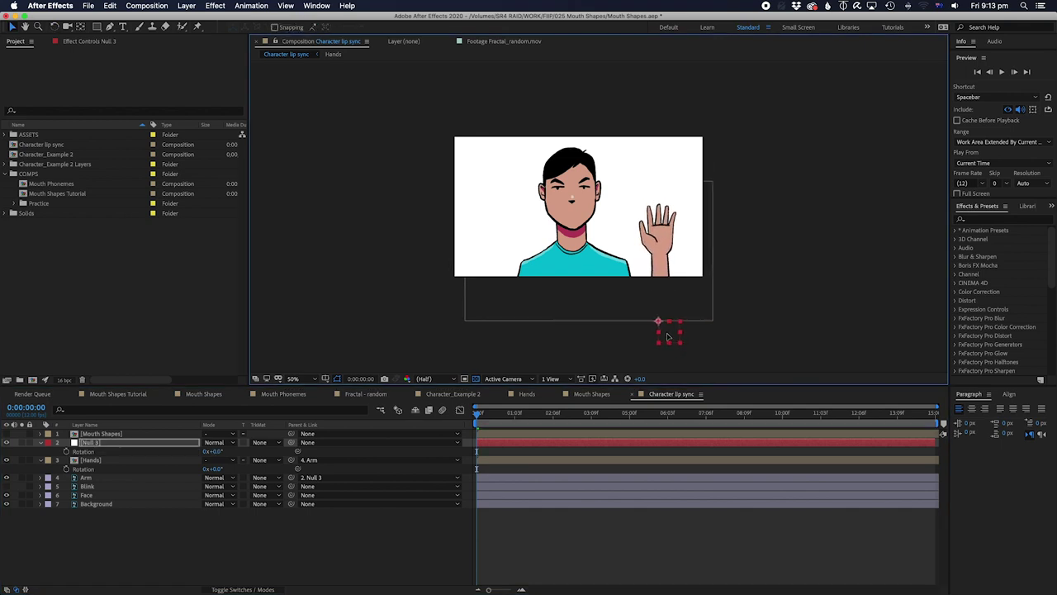
click(52, 446)
click(41, 443)
click(40, 451)
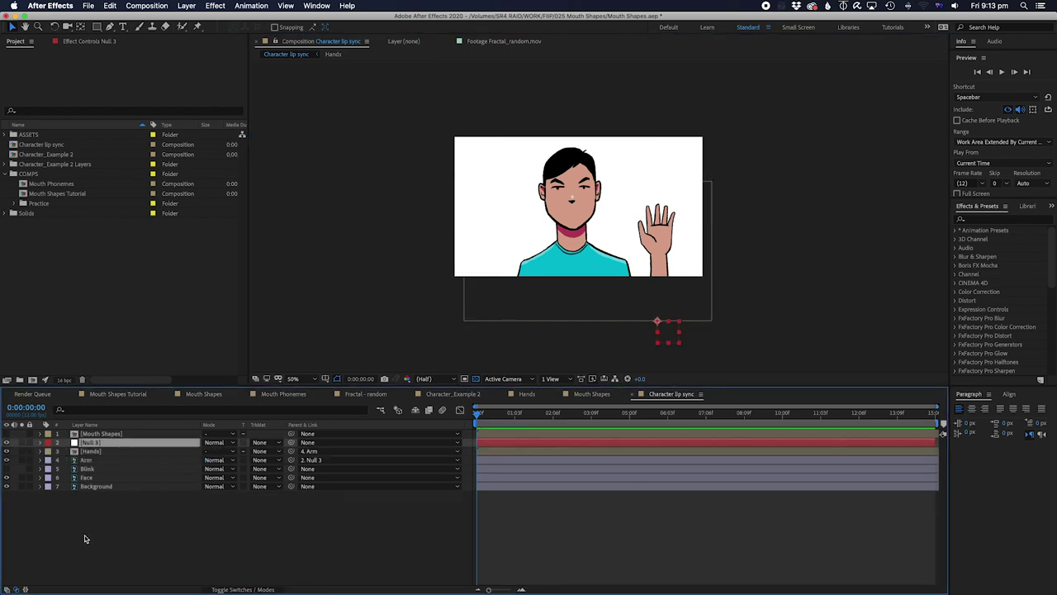
Step: Reorder the Mouth Shapes layer to sit between the Arm and Blink layers
click(110, 522)
drag(105, 439, 103, 470)
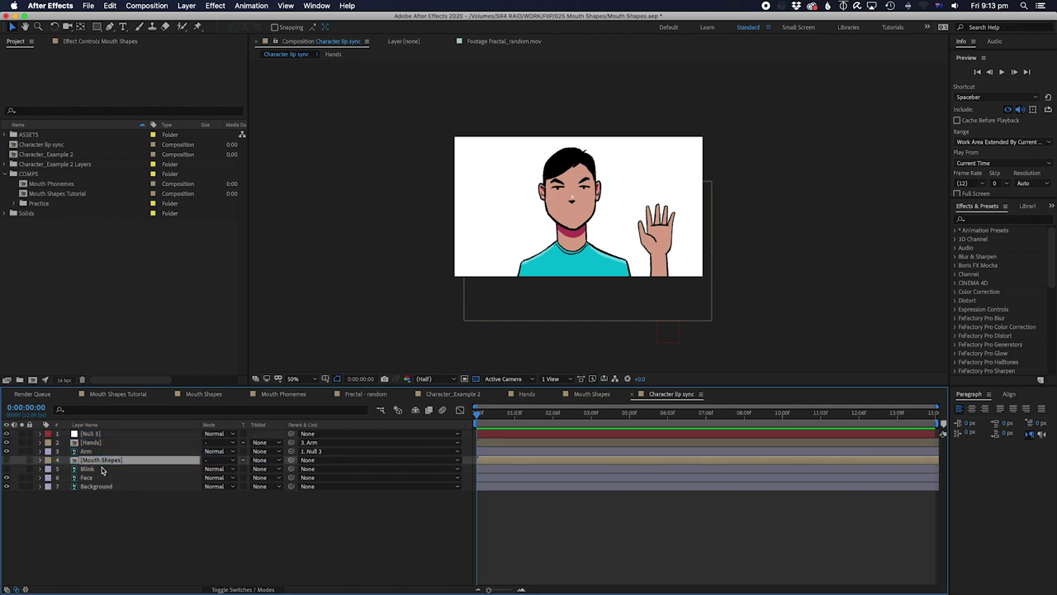
click(90, 434)
click(90, 515)
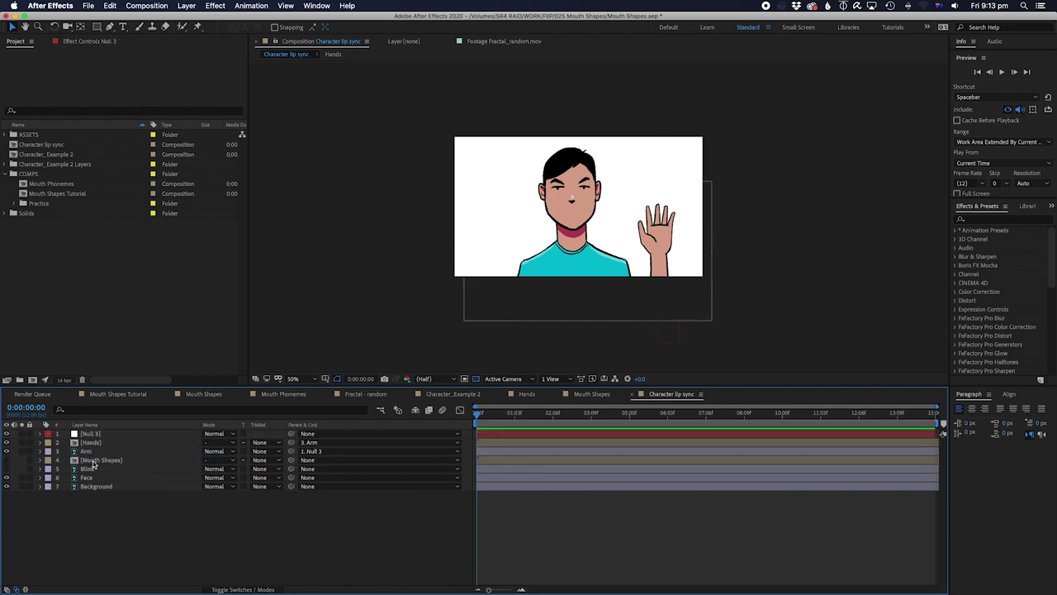
click(94, 460)
click(116, 512)
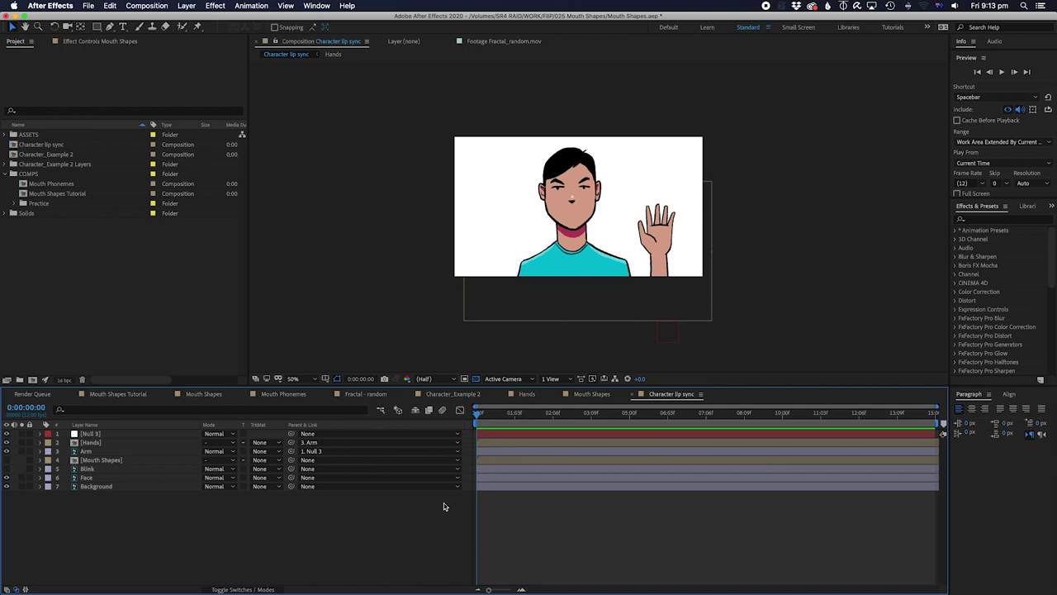
Step: Add a second null object and set its scale to 200%
right_click(517, 519)
mouse_move(537, 481)
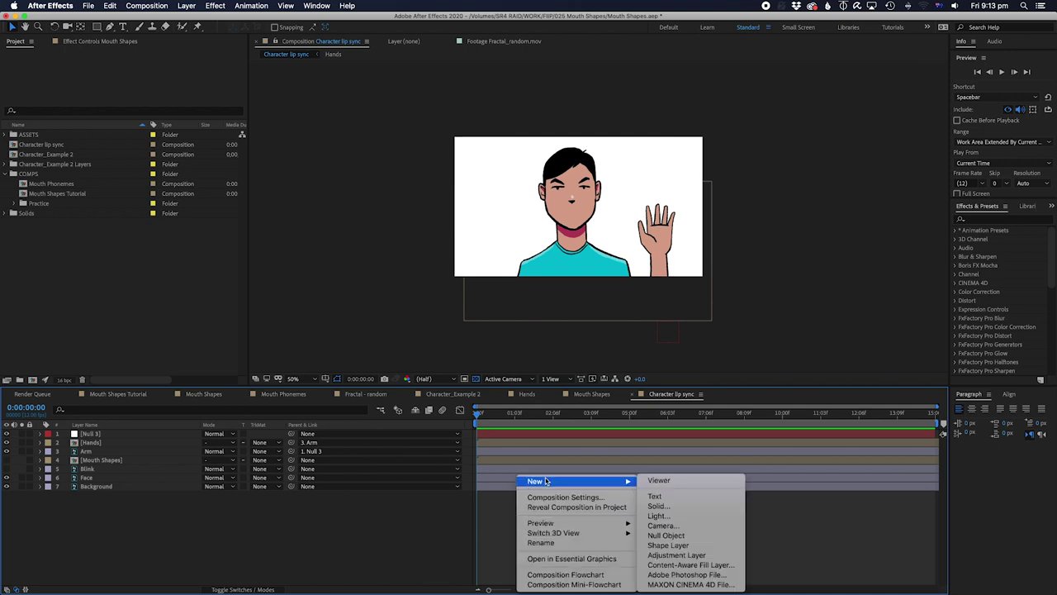
click(666, 535)
key(s)
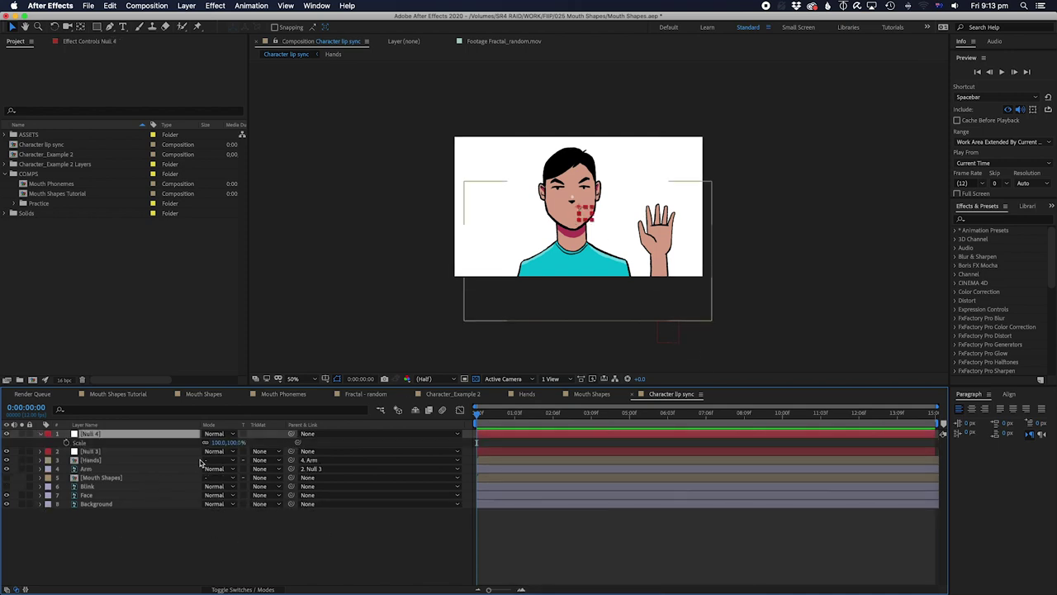
drag(218, 443, 236, 443)
click(218, 443)
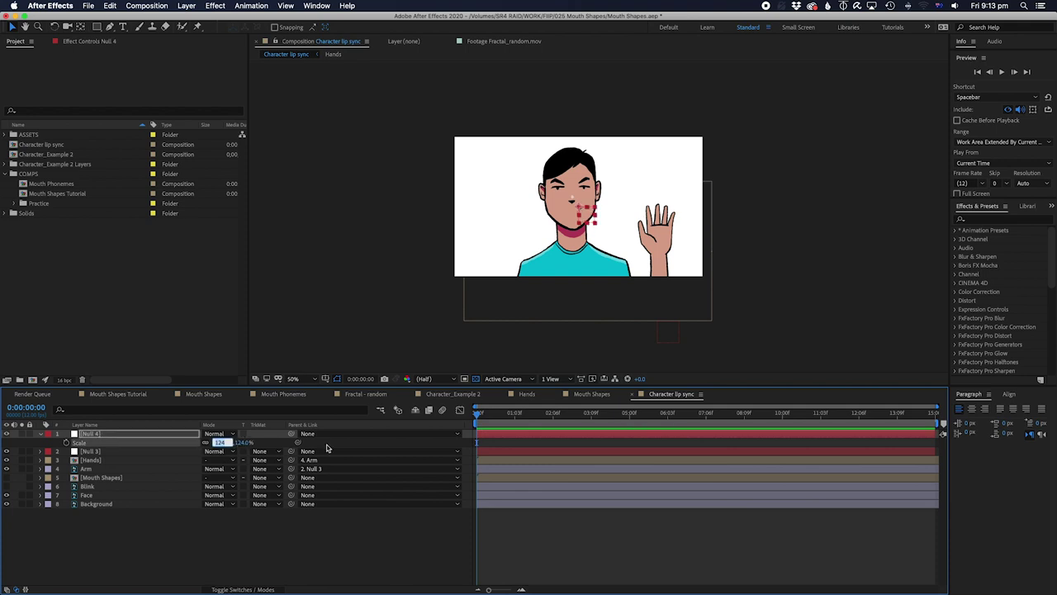
text(200)
key(Return)
Step: Move Null 4 to the composition's bottom centre and place its layer directly above Mouth Shapes
drag(613, 231, 594, 295)
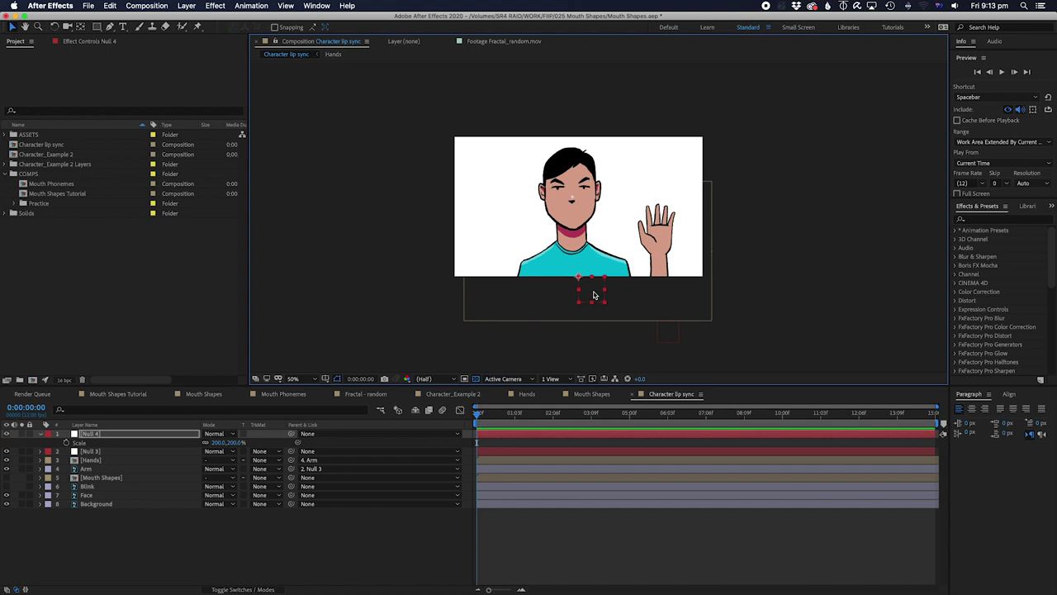
drag(87, 433, 89, 474)
click(97, 478)
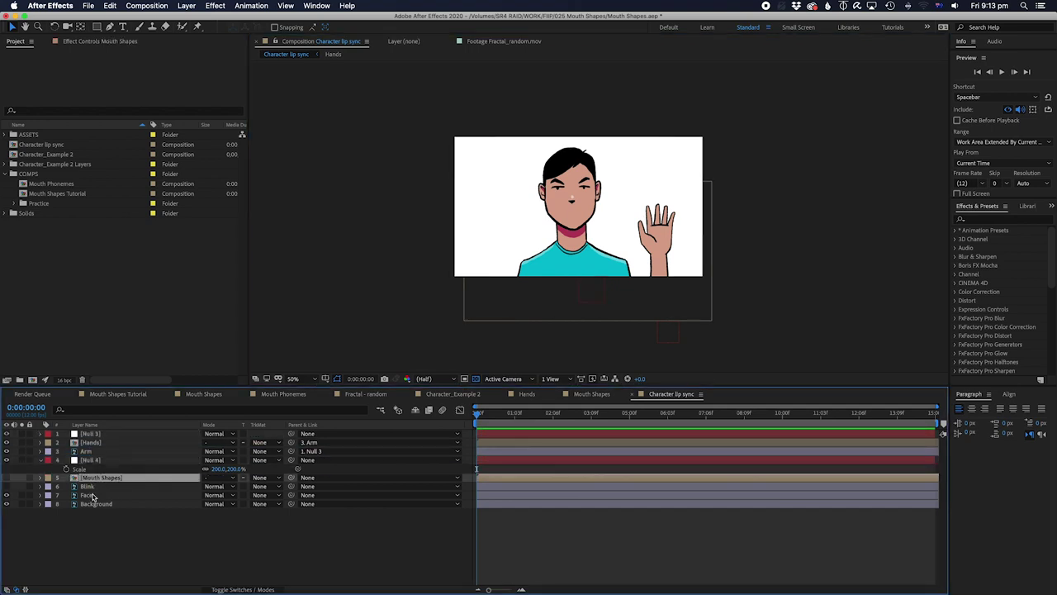
Step: Make the Mouth Shapes and Blink layers visible
click(91, 523)
click(6, 478)
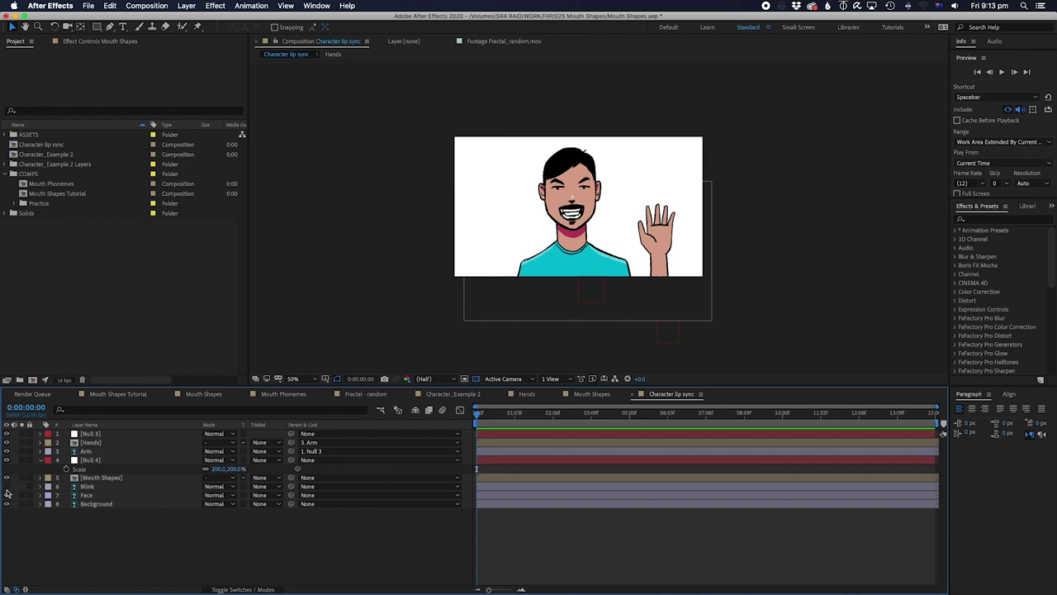
click(91, 478)
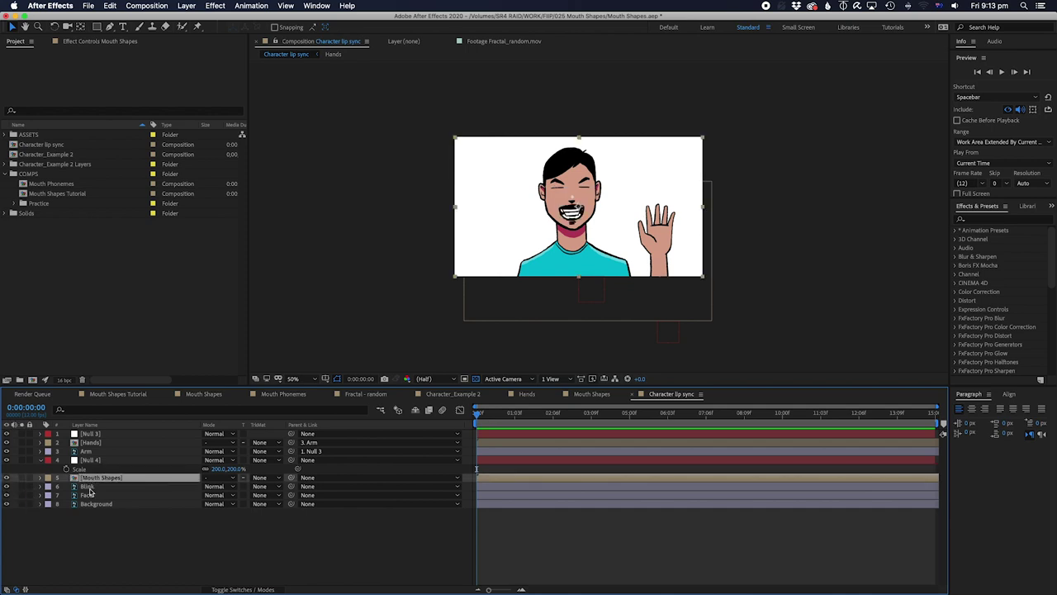
Step: Rename the Null 3 layer as ARM CONTROL
click(90, 433)
key(Return)
text(ARM CONTROL)
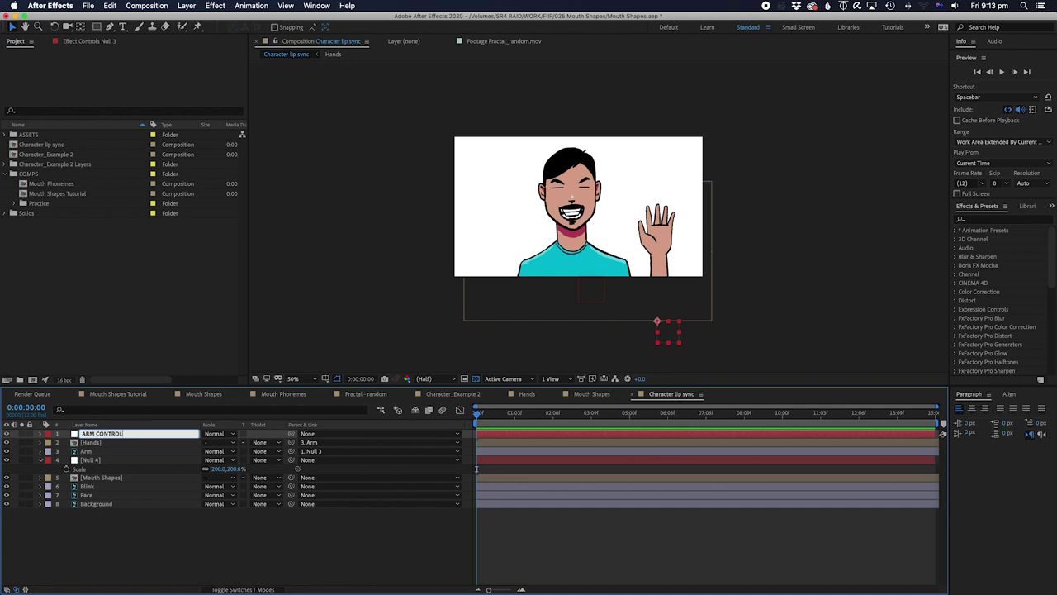
key(Return)
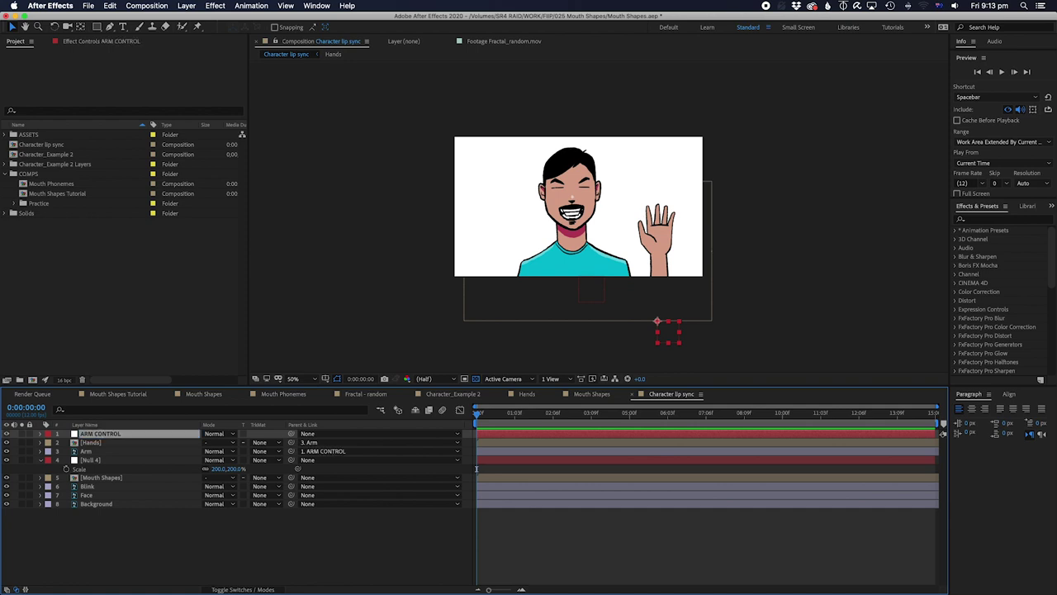
Step: Rename the Null 4 layer as MASTER CHAR Control
click(90, 461)
key(Return)
text(TER CHAR Con)
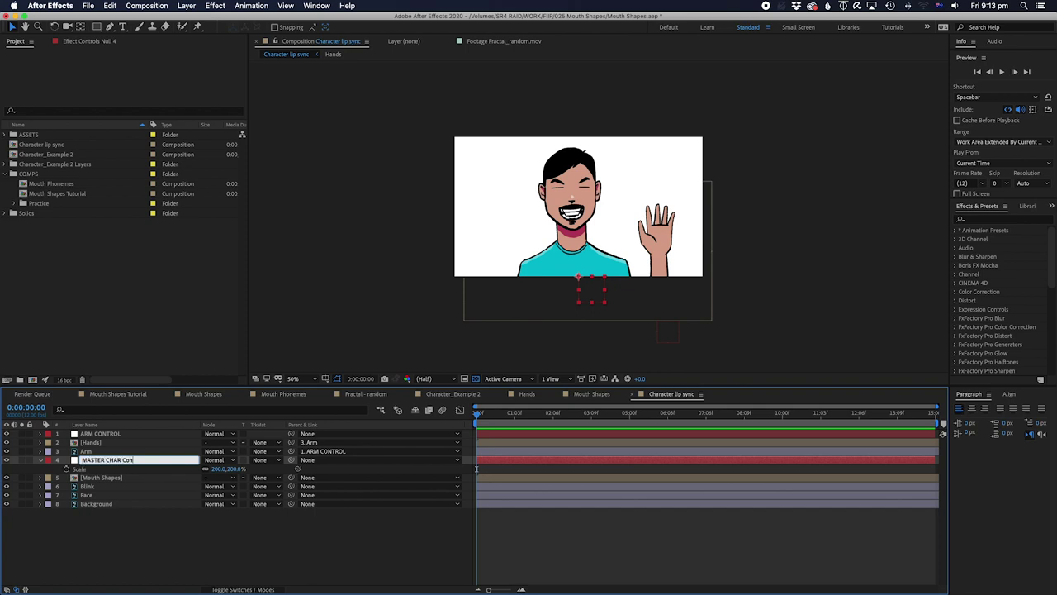
text(l)
key(Return)
Step: Parent the Mouth Shapes, Blink and Face layers to MASTER CHAR Control
click(85, 477)
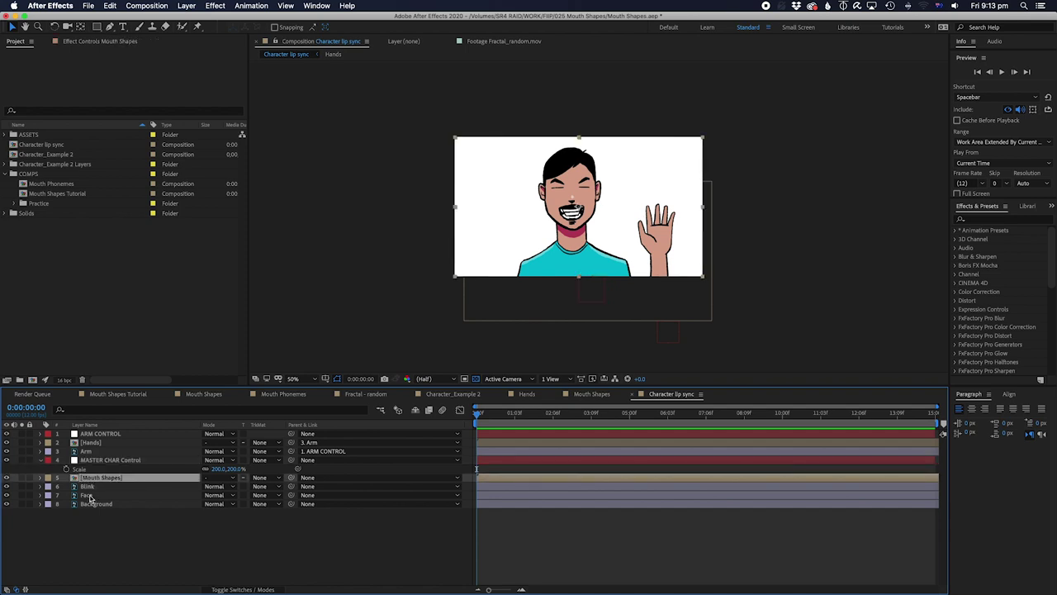
shift+click(88, 495)
drag(291, 485, 110, 459)
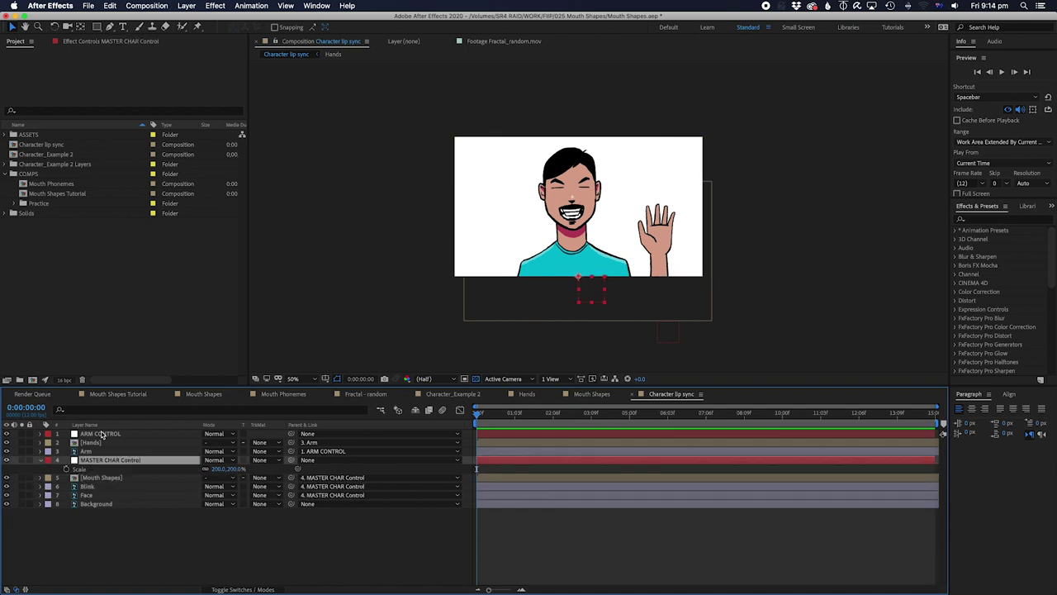
Step: Parent the Mouth Shapes and Blink layers to the Face layer instead
click(95, 477)
shift+click(92, 487)
drag(291, 486, 106, 503)
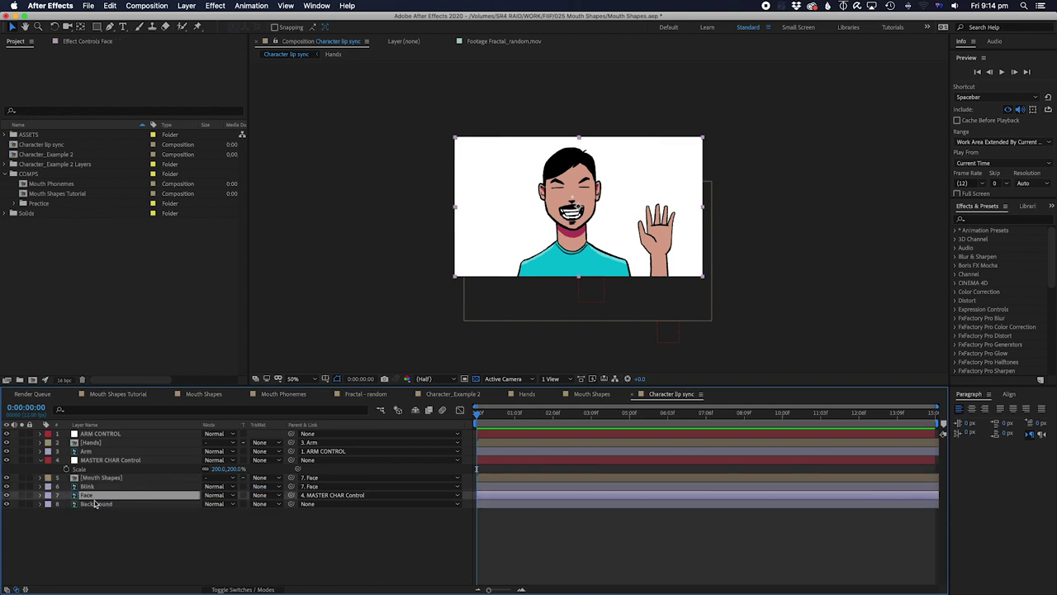
Step: Parent the ARM CONTROL null to MASTER CHAR Control
click(124, 460)
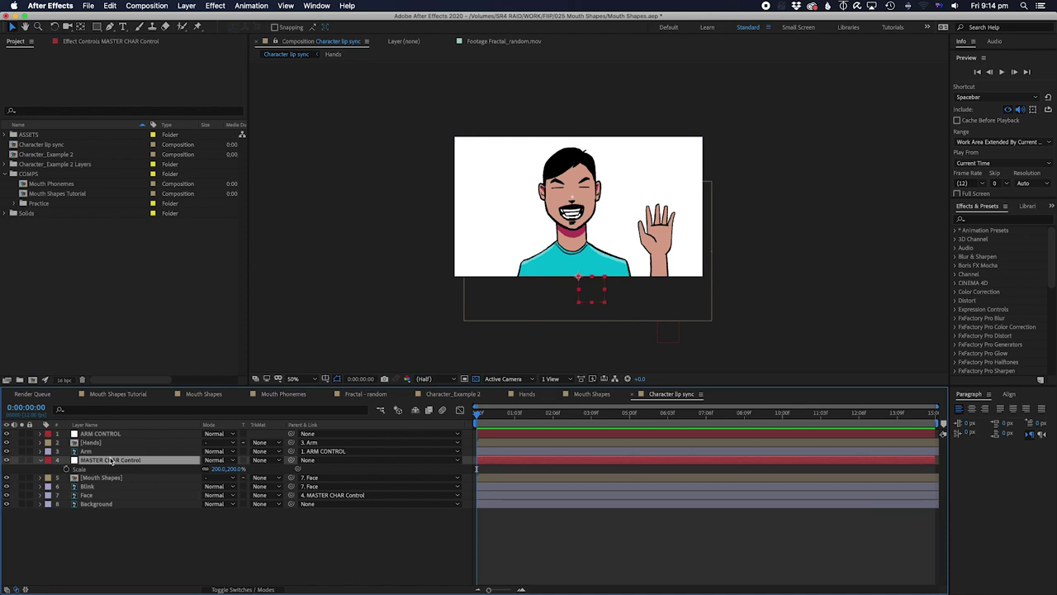
click(103, 433)
drag(292, 434, 118, 464)
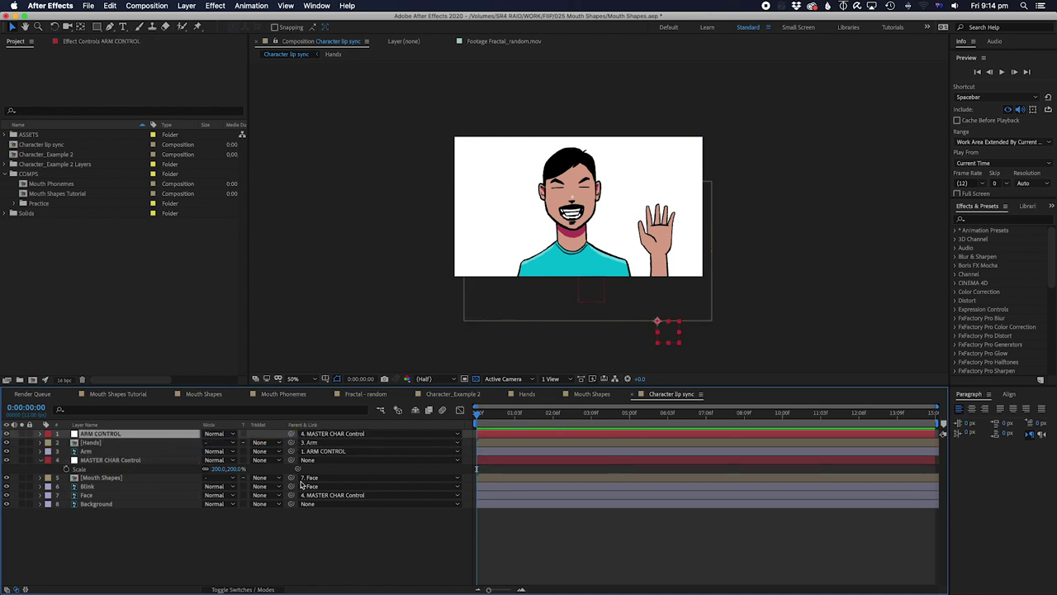
Step: Move the MASTER CHAR Control layer to the top of the layer stack and try moving its null
click(112, 558)
click(119, 466)
drag(120, 468, 161, 434)
key(slash)
key(comma)
mouse_move(587, 298)
mouse_down()
mouse_move(663, 273)
mouse_move(577, 288)
mouse_move(577, 313)
mouse_up()
click(133, 552)
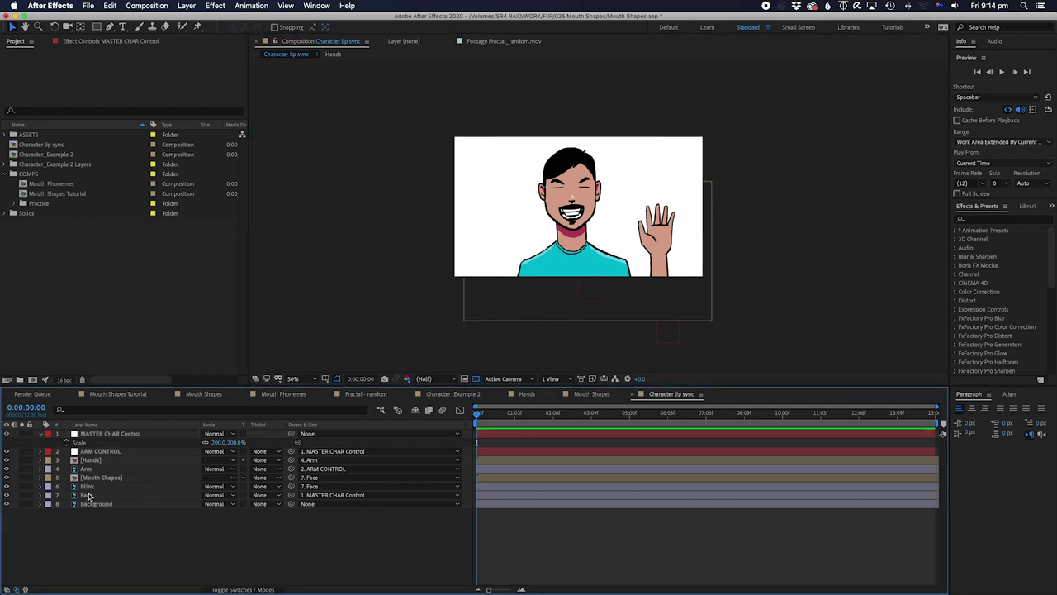
Step: Reveal the Face layer's Scale property and set it to 25%
click(86, 494)
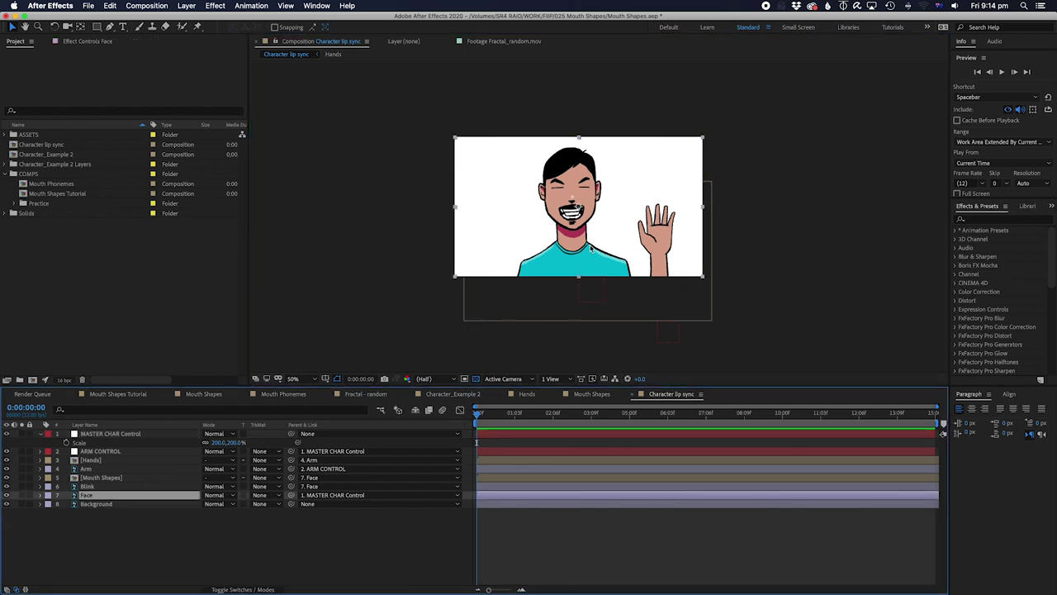
key(s)
mouse_move(216, 503)
mouse_down()
mouse_move(228, 503)
mouse_move(218, 503)
mouse_up()
click(218, 504)
text(25)
key(Return)
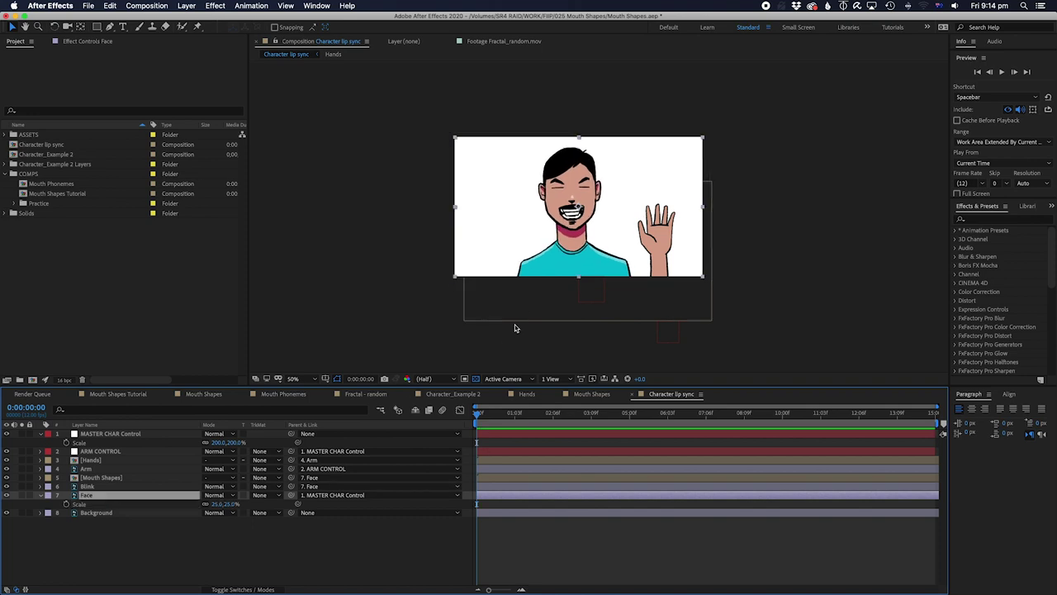
scroll(487, 282, up, 1)
drag(551, 289, 573, 302)
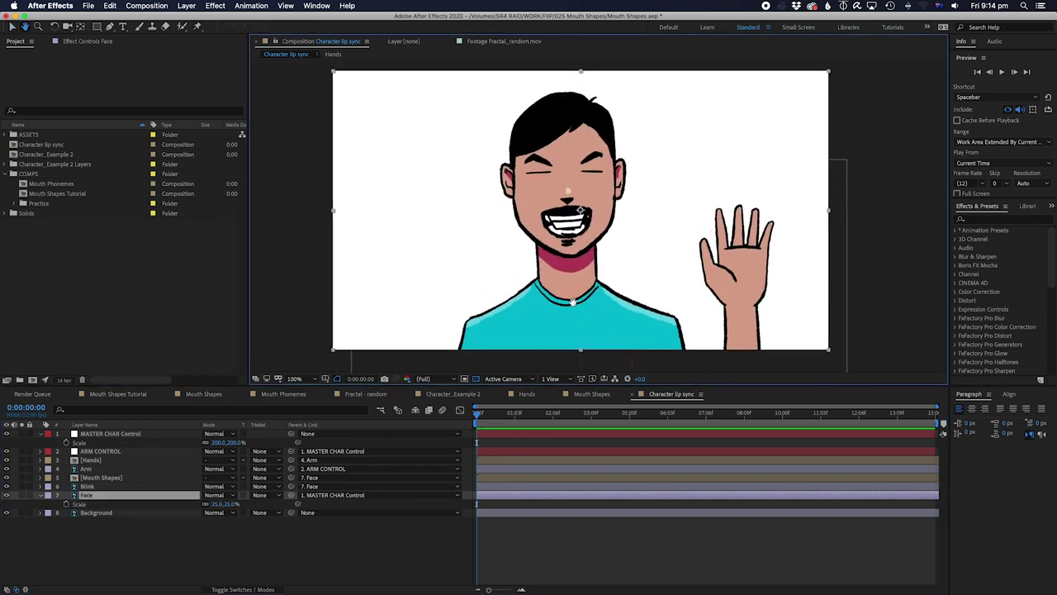
click(542, 551)
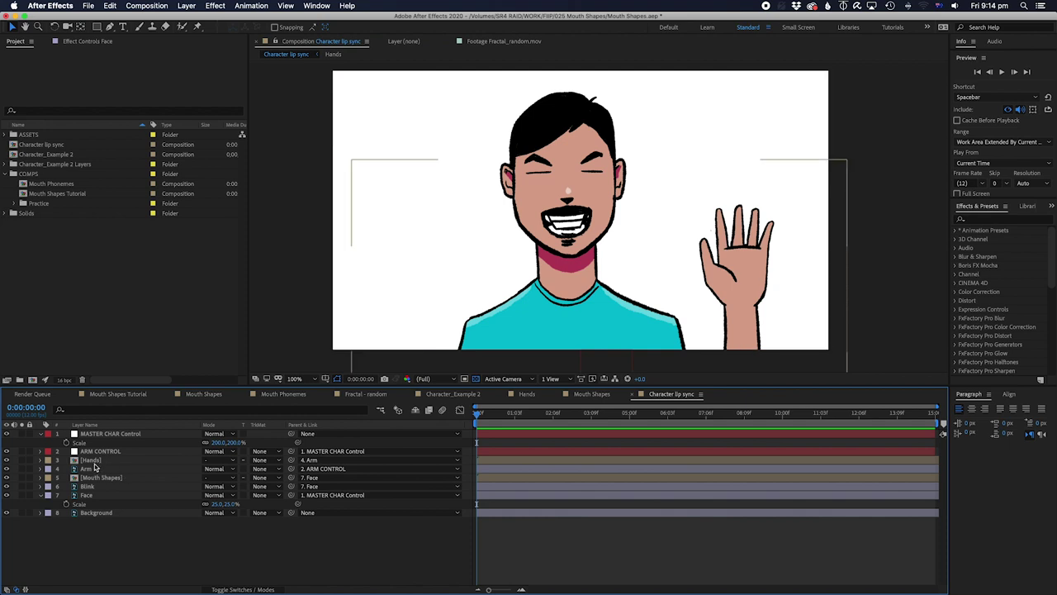
Step: Collapse the MASTER CHAR Control layer, open the Mouth Shapes Tutorial composition and select its Hand layer
click(40, 435)
click(98, 318)
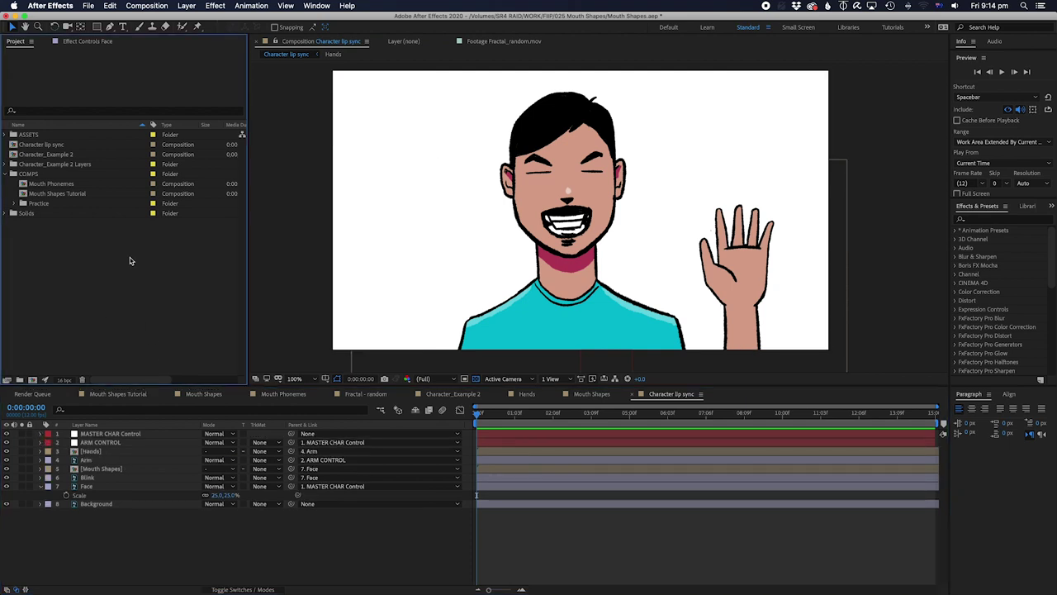
double_click(67, 193)
click(98, 470)
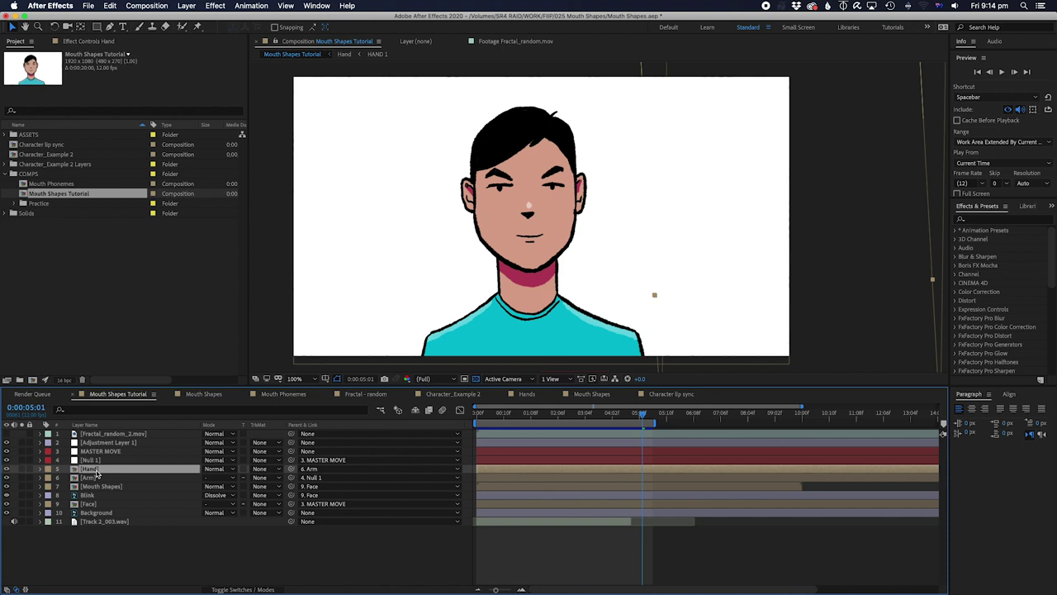
Step: Select the Mouth Shapes layer, preview the animation and show the layer's effect controls
click(96, 487)
key(space)
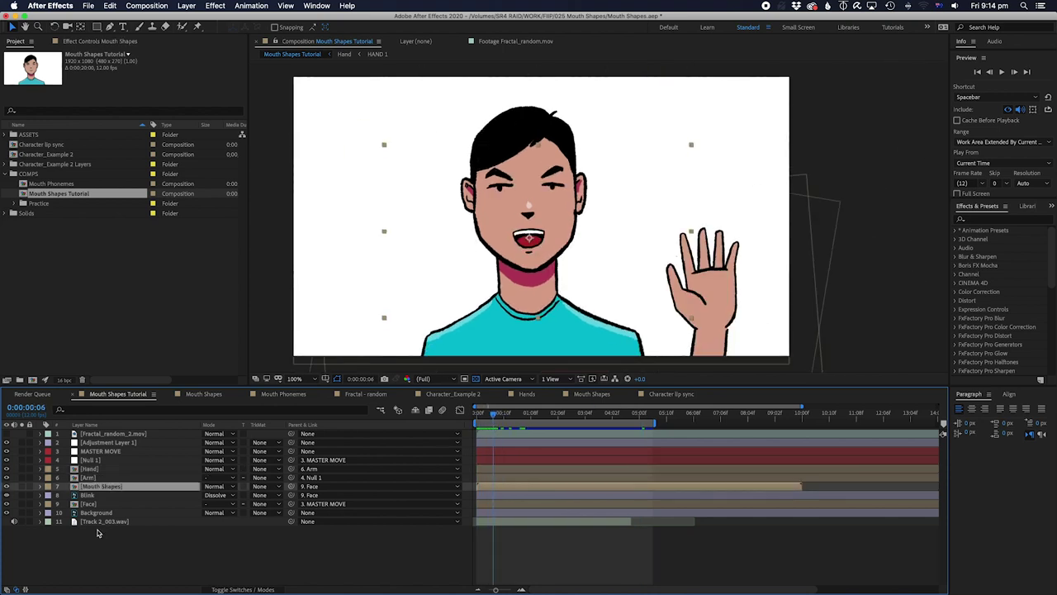
click(95, 41)
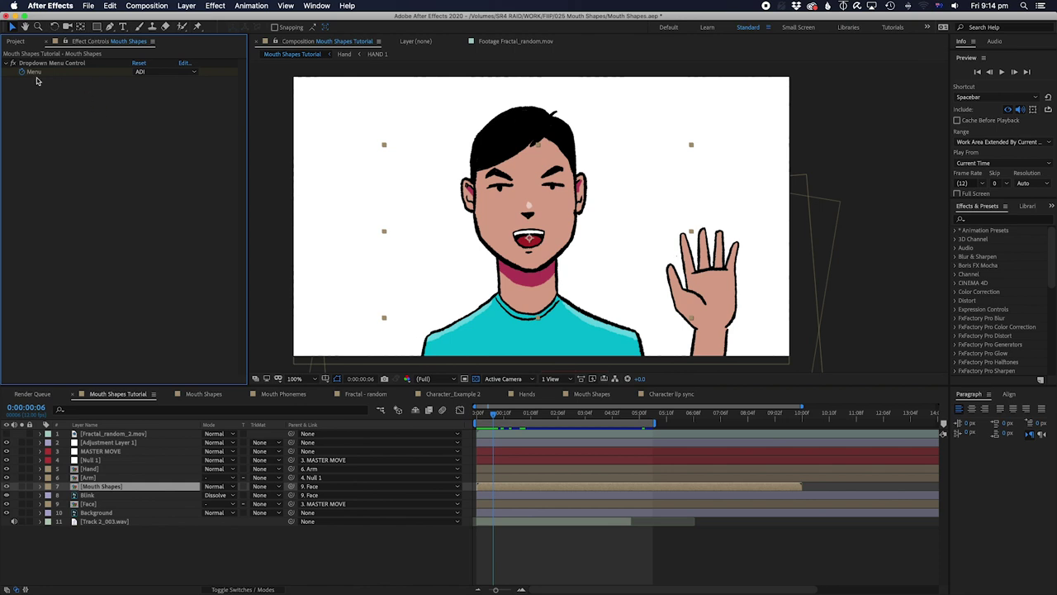
Step: Switch the Dropdown Menu Control's mouth shape to W, F and TH in turn, ending on W
click(138, 72)
click(151, 92)
click(159, 75)
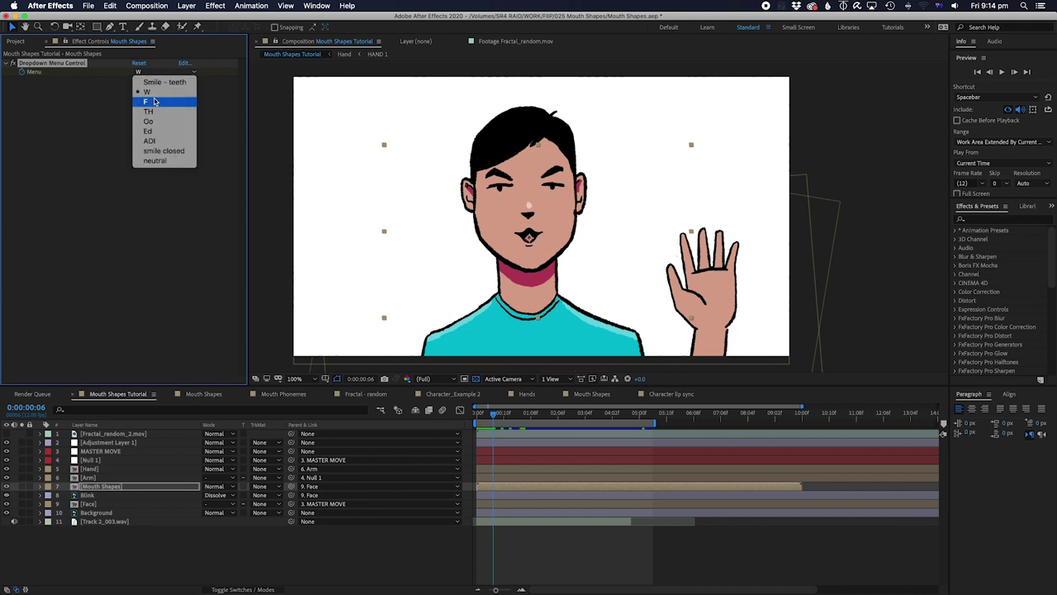
click(155, 102)
click(157, 72)
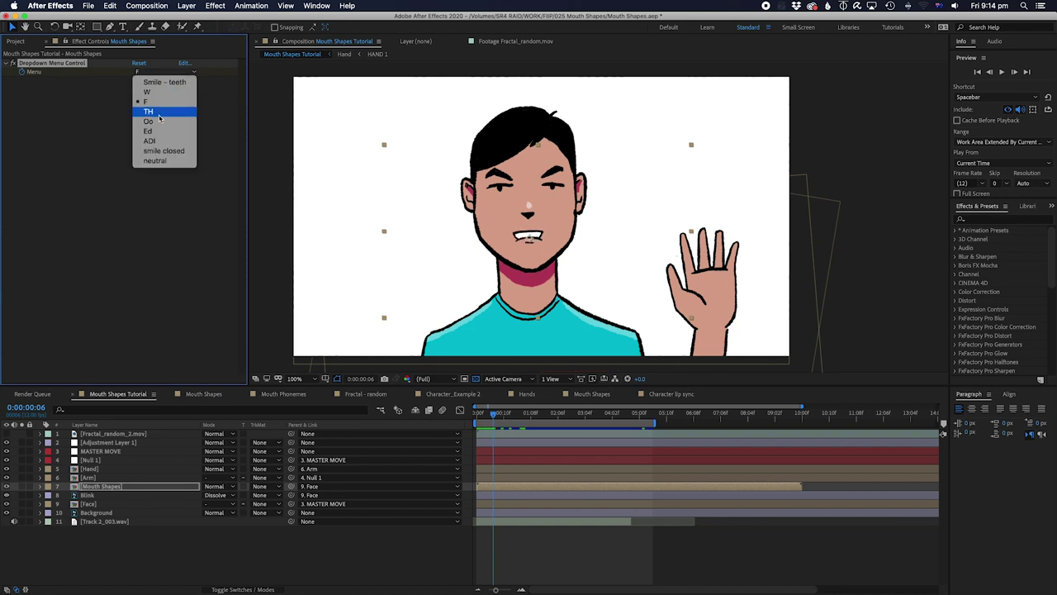
click(158, 112)
click(157, 72)
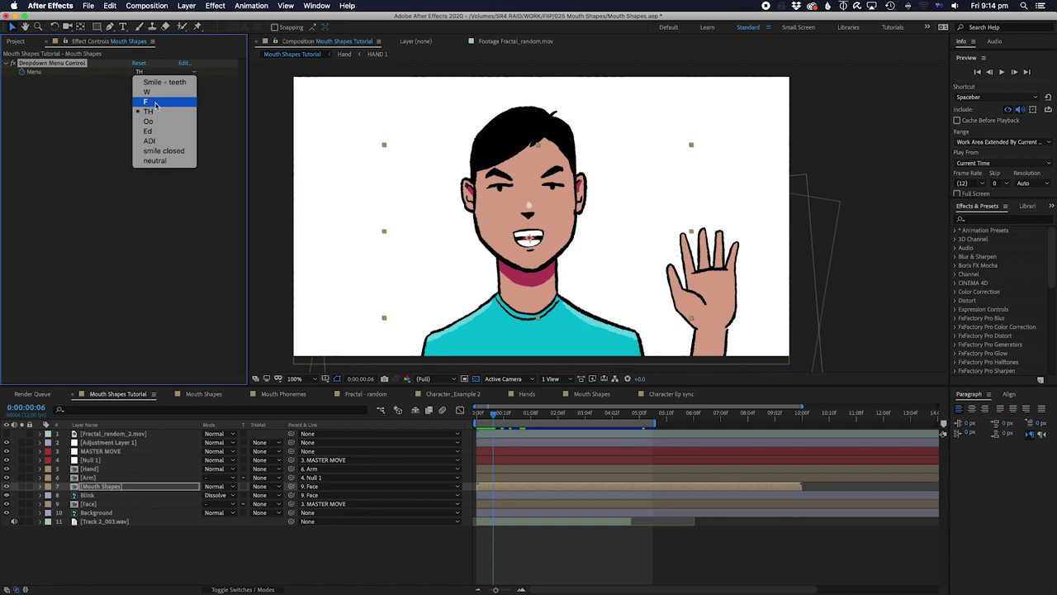
key(Return)
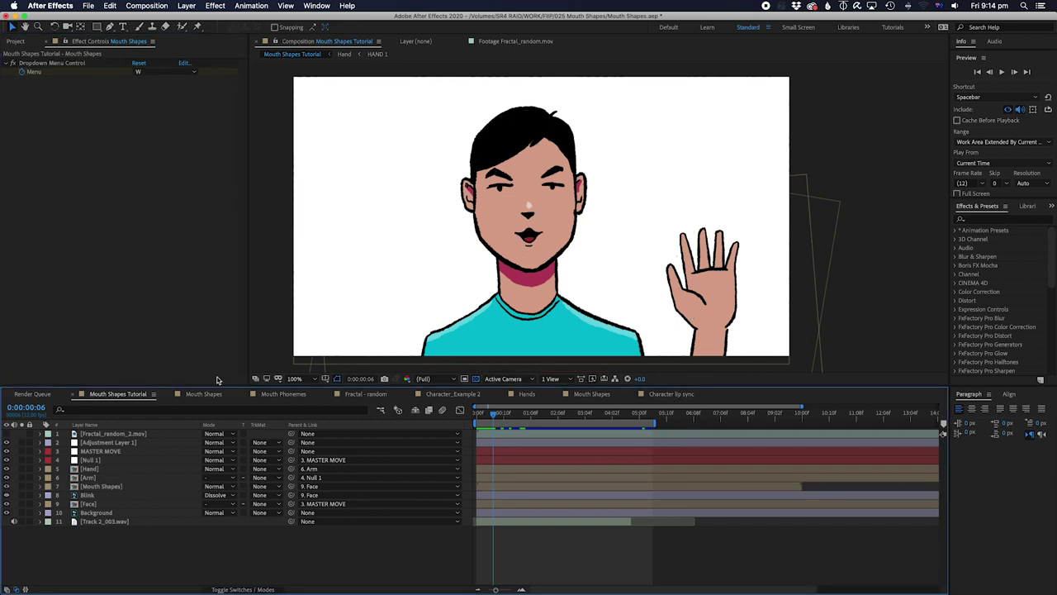
Step: Open the Character lip sync composition from the project and select its Hands layer
click(14, 42)
click(77, 266)
double_click(58, 147)
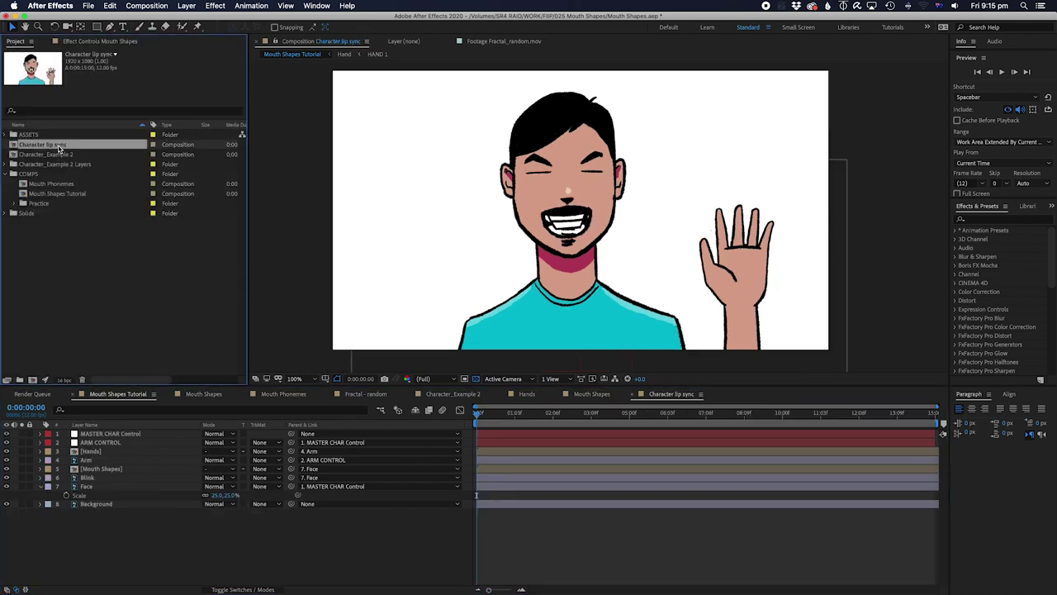
click(91, 451)
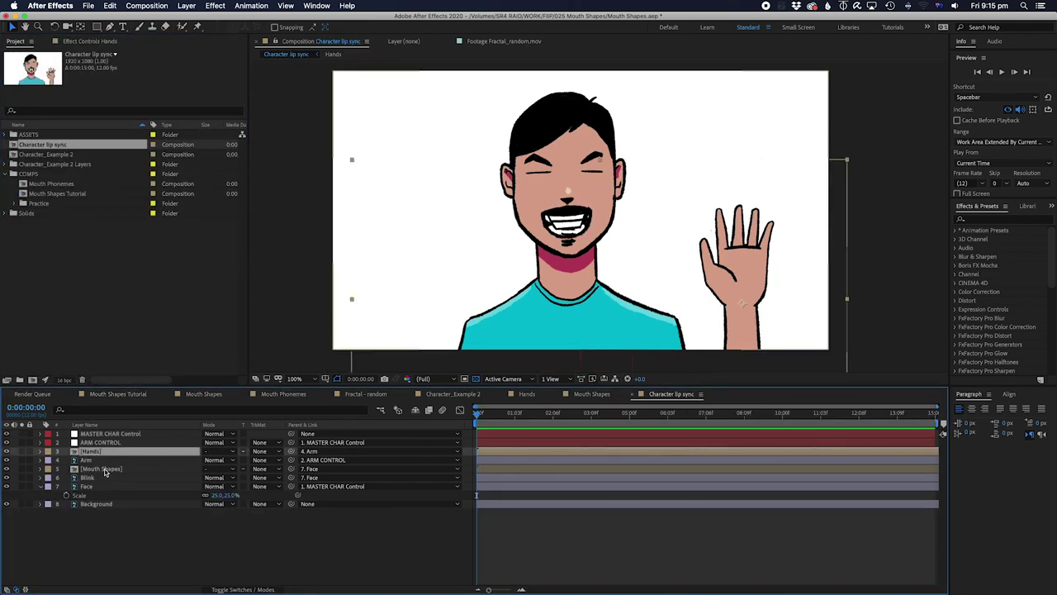
Step: Search the effects for "drop" and apply Dropdown Menu Control to the Mouth Shapes layer
click(104, 470)
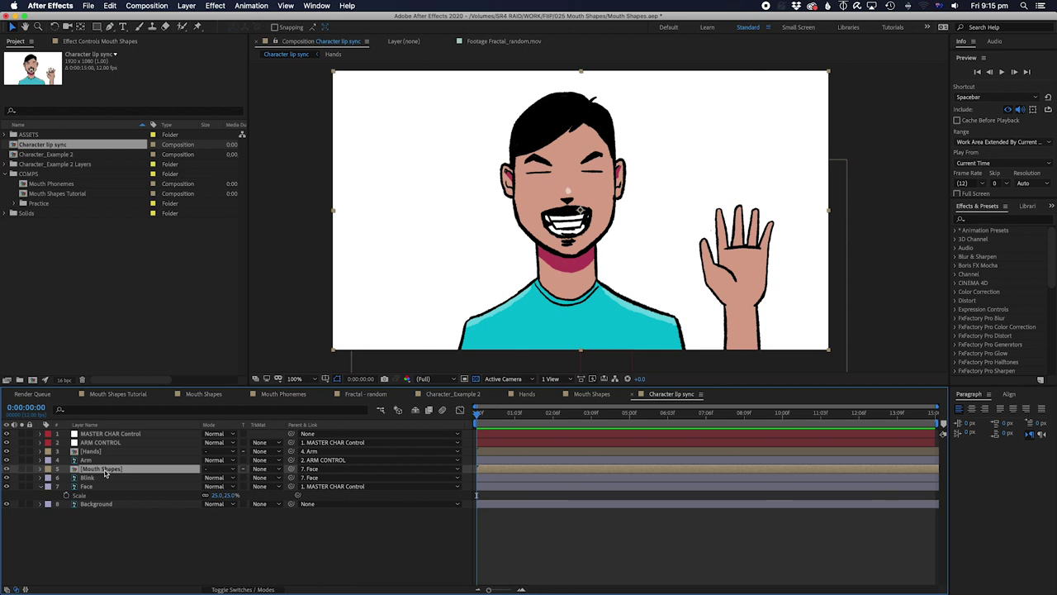
click(975, 220)
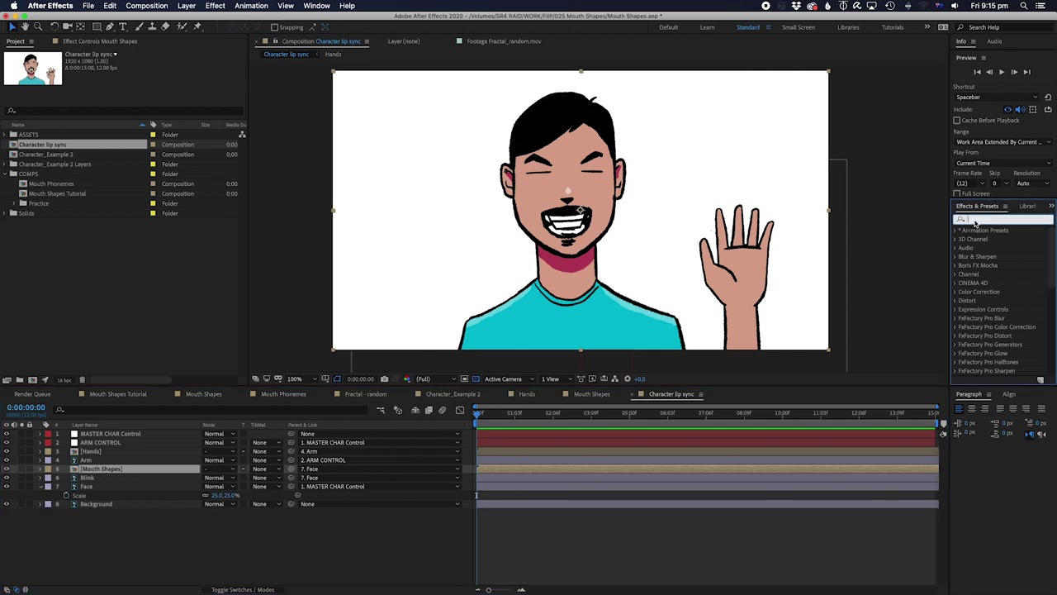
text(drop)
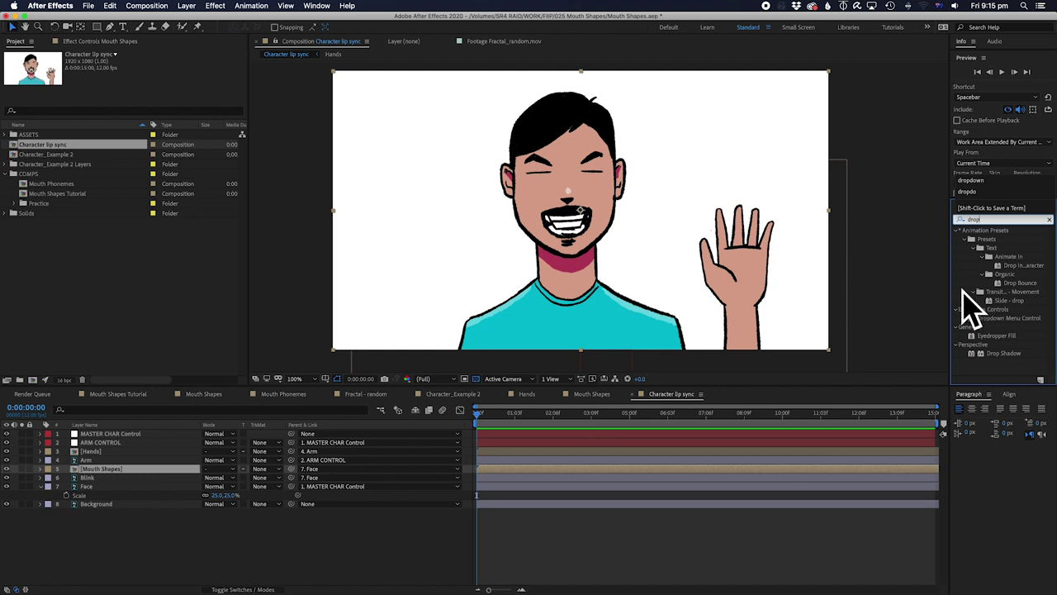
click(1004, 318)
drag(1006, 322, 115, 473)
click(112, 498)
click(101, 470)
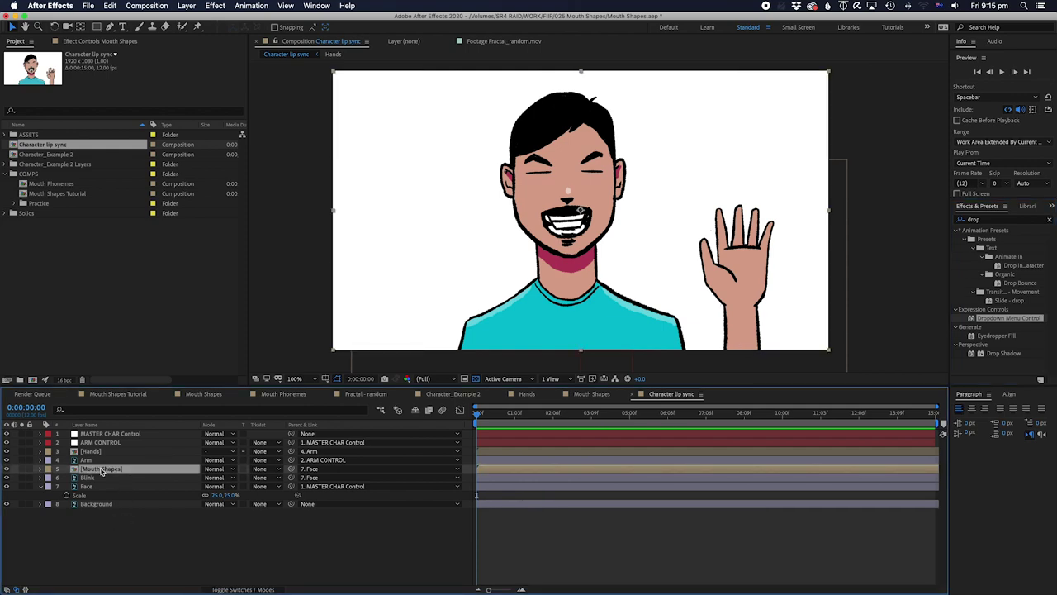
Step: Close the other open timelines, keeping only the Mouth Shapes and Character lip sync compositions
click(535, 396)
key(super+w)
click(448, 396)
key(super+w)
click(329, 394)
click(245, 394)
click(169, 394)
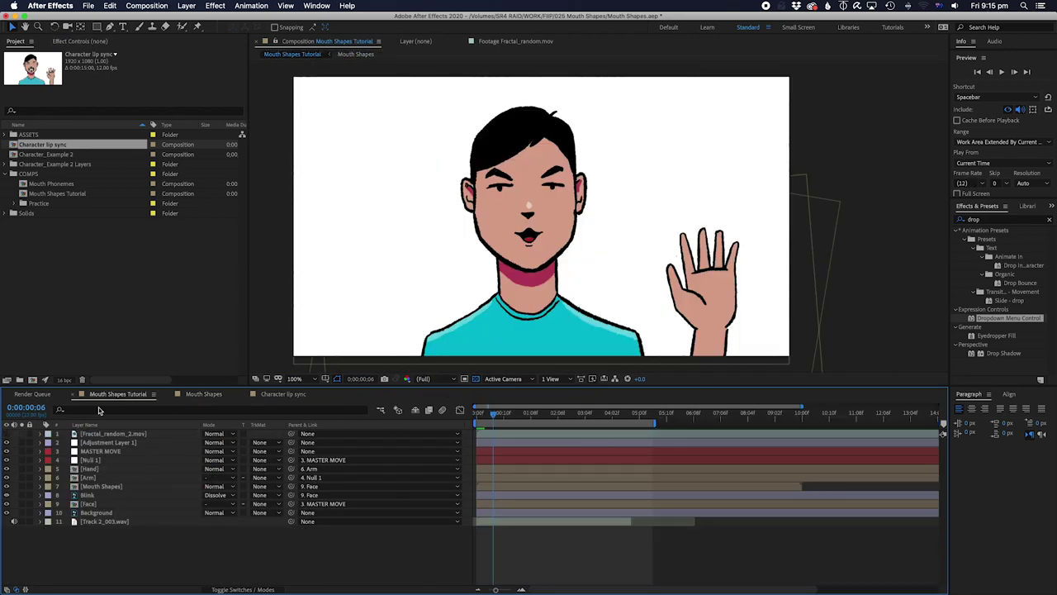
click(75, 394)
click(180, 394)
click(139, 470)
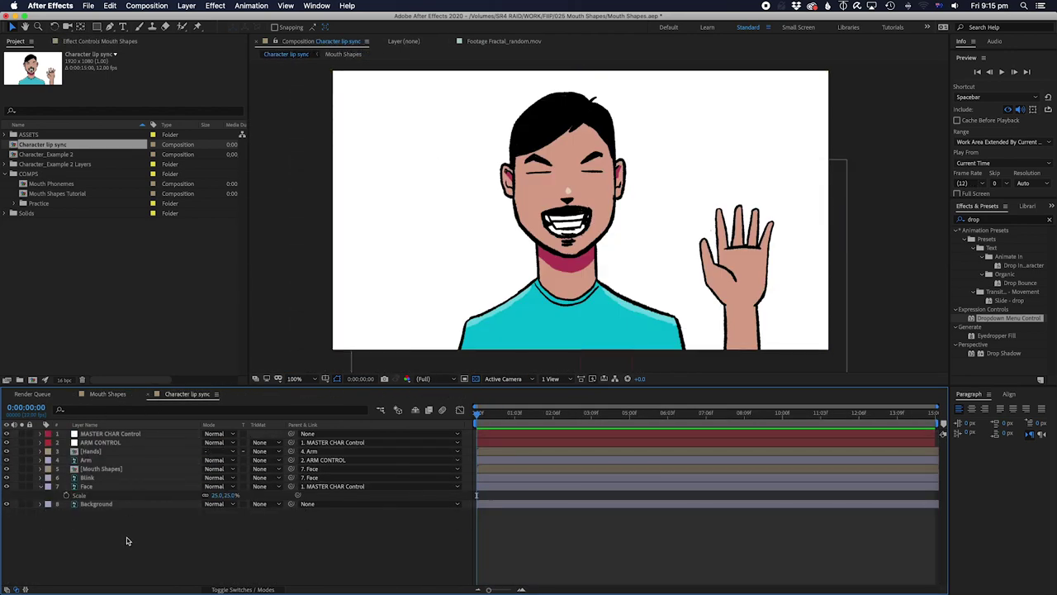
Step: Open the Mouth Shapes precomp, dock its timeline below Character lip sync and enlarge both so their layers can be seen together
double_click(99, 471)
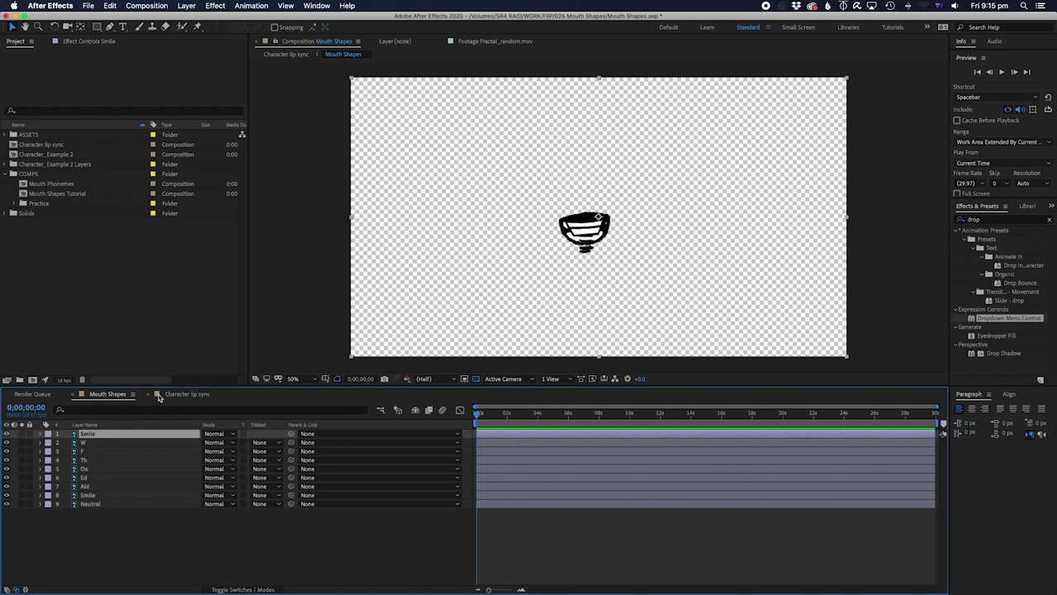
click(161, 395)
double_click(99, 471)
drag(109, 395, 95, 592)
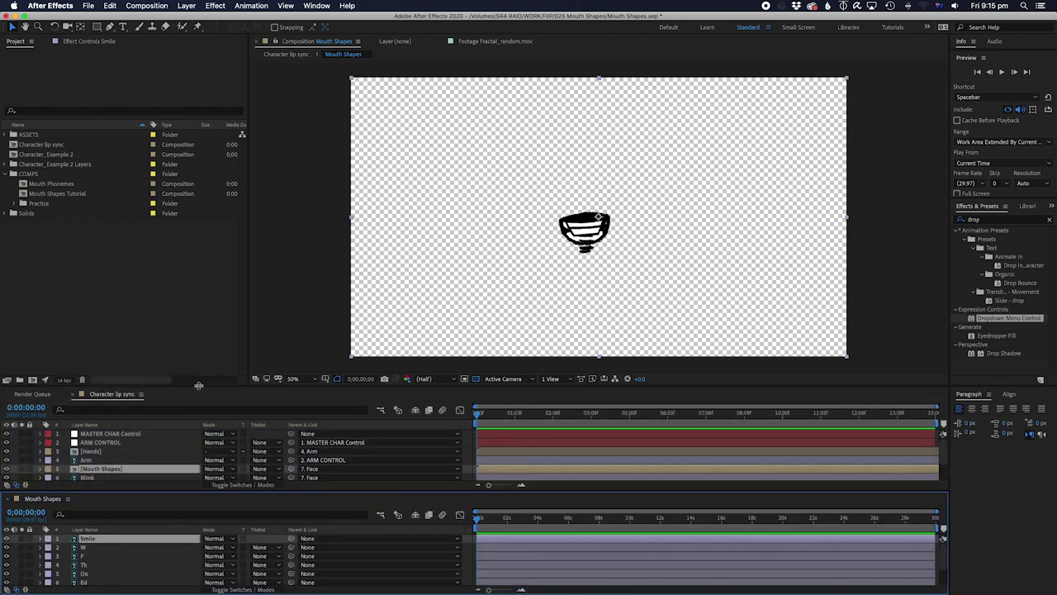
drag(198, 385, 202, 244)
drag(167, 489, 171, 401)
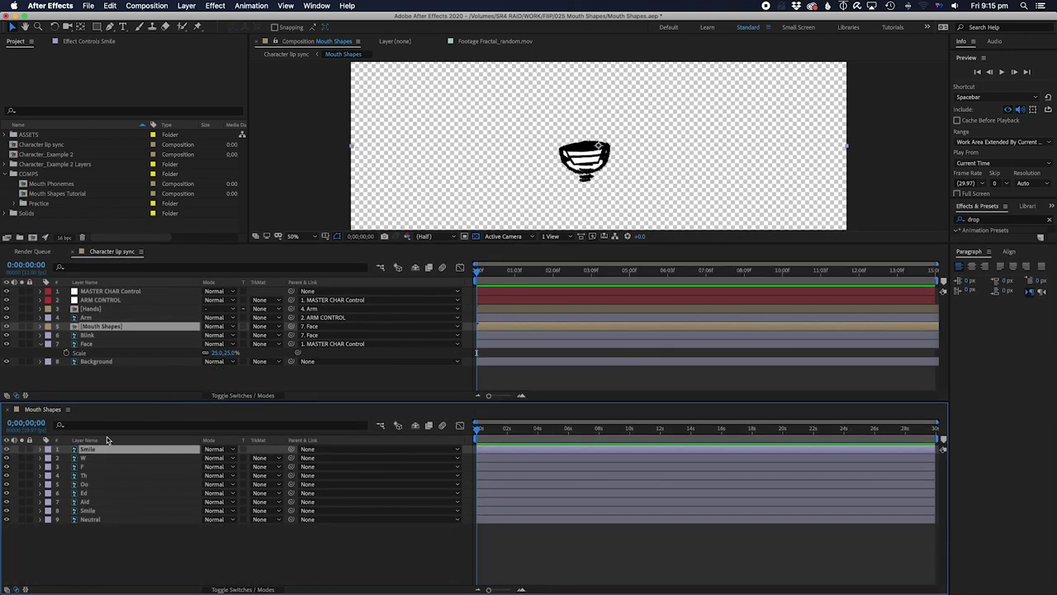
Step: Expand the Mouth Shapes layer's effects in Character lip sync to reveal the Dropdown Menu Control's Menu property
click(87, 336)
click(94, 327)
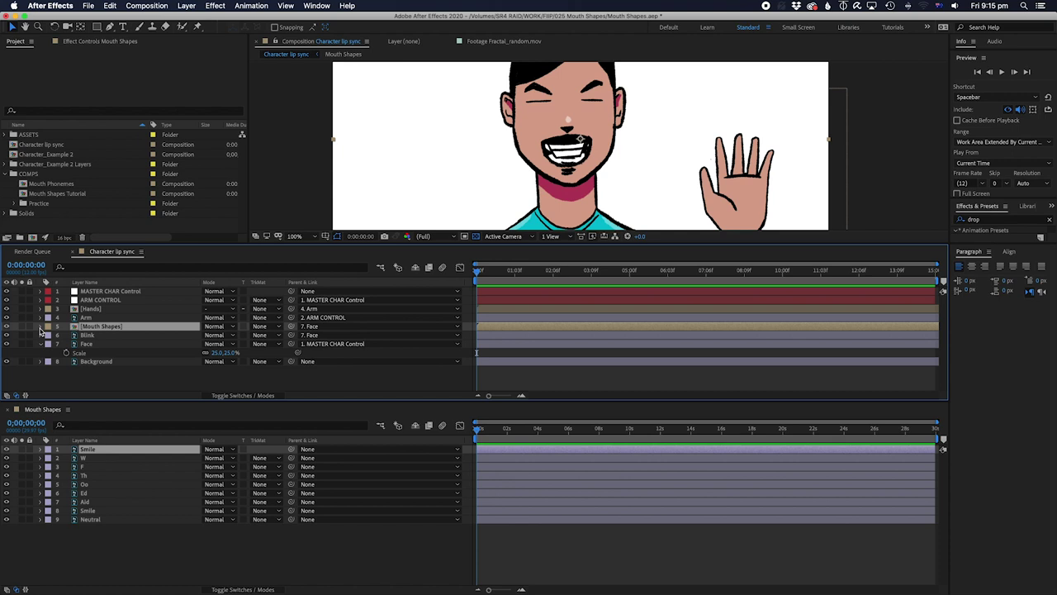
click(40, 328)
click(49, 336)
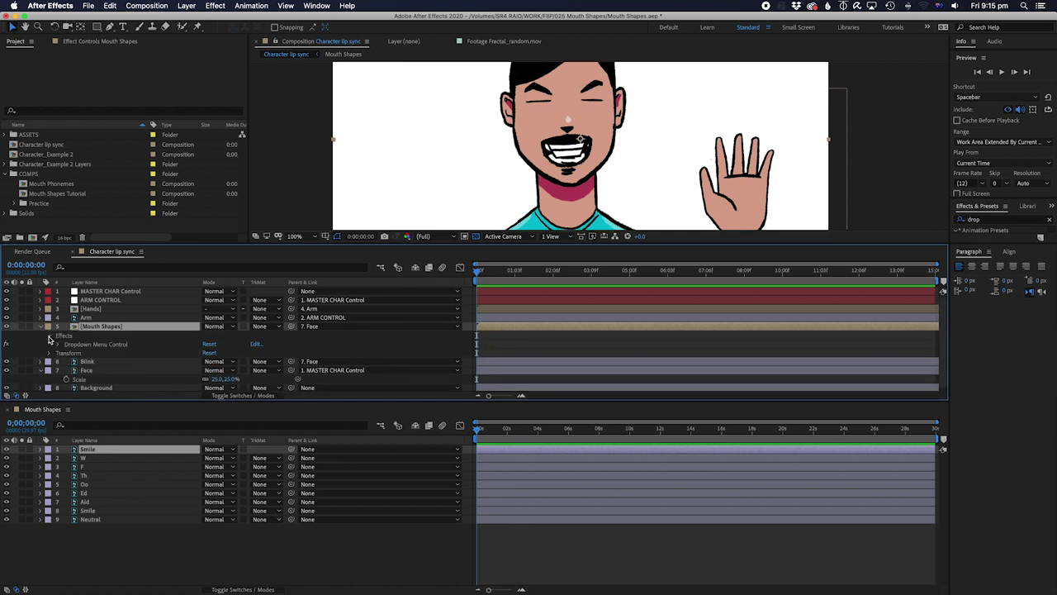
click(59, 345)
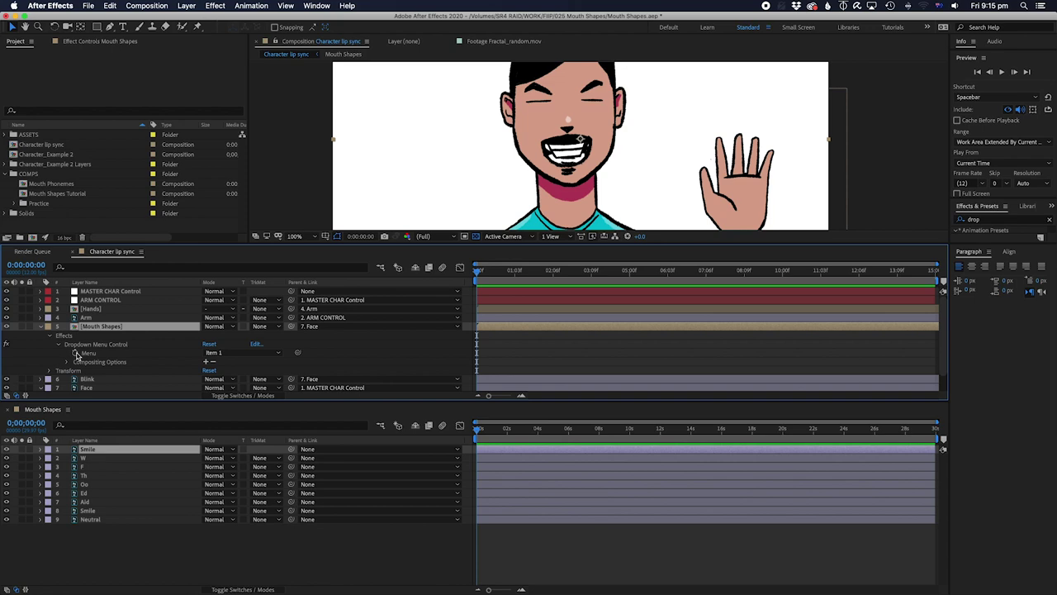
Step: Reveal the Opacity of the topmost Smile layer in the Mouth Shapes composition and enable an expression on it
click(116, 541)
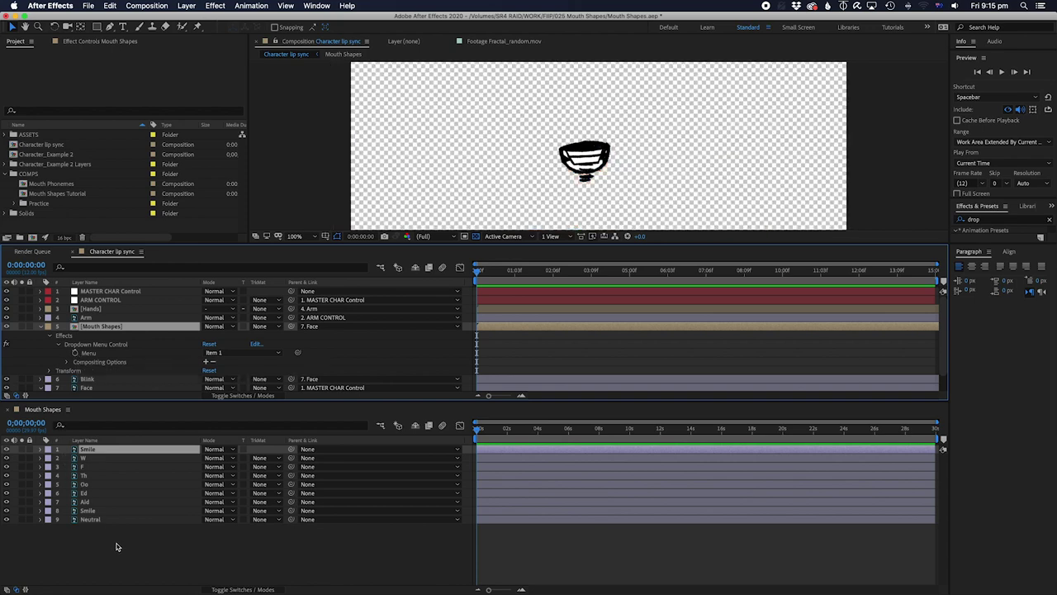
click(88, 451)
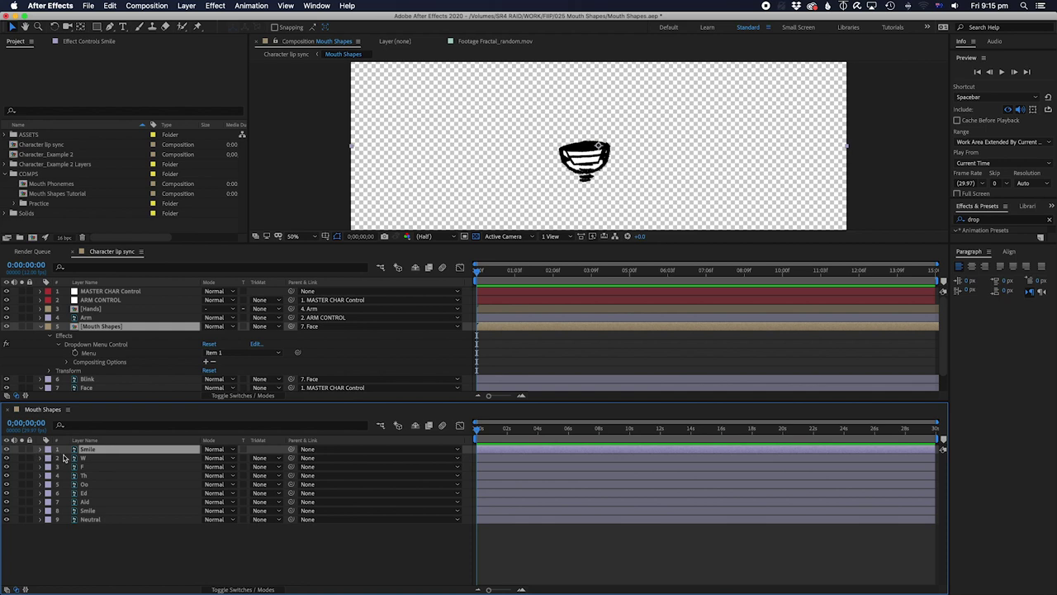
key(t)
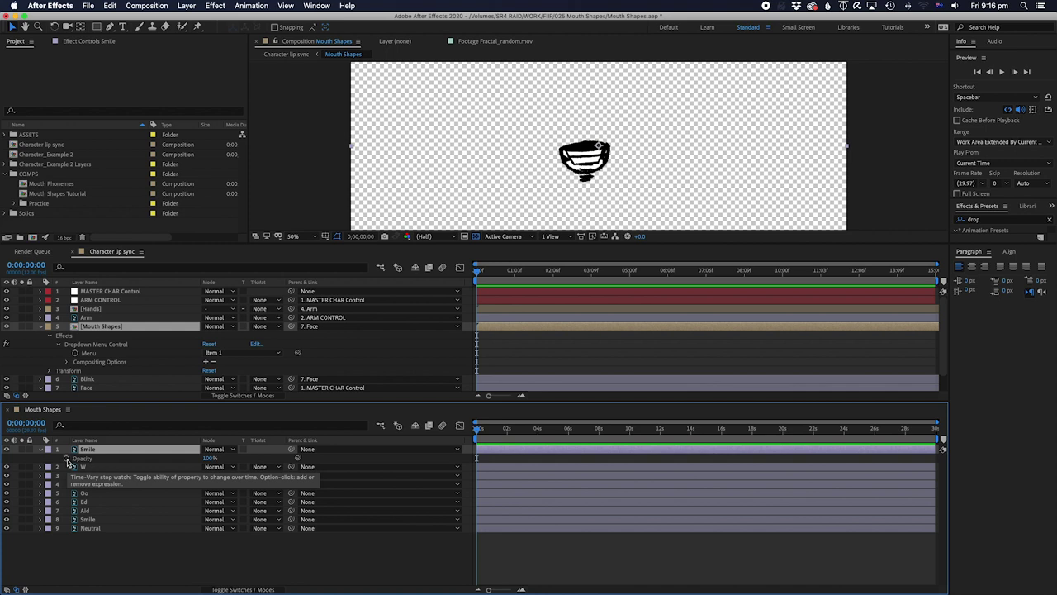
alt+click(67, 459)
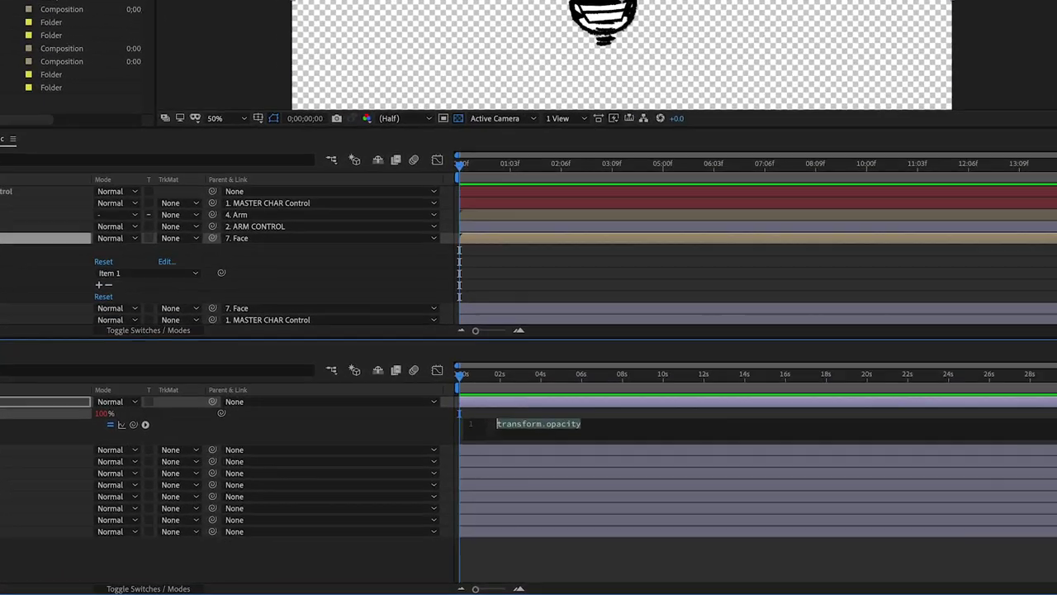
Step: Write the Opacity expression "menu =" linked to the Mouth Shapes layer's Dropdown Menu Control Menu property, ending with a semicolon
text(m)
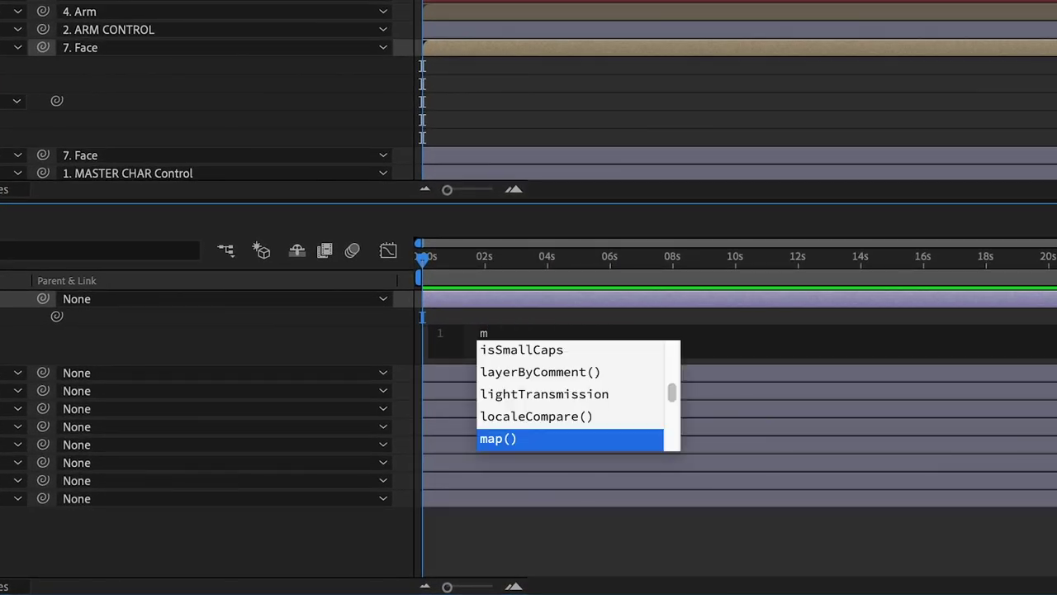
key(BackSpace)
text(menu  =)
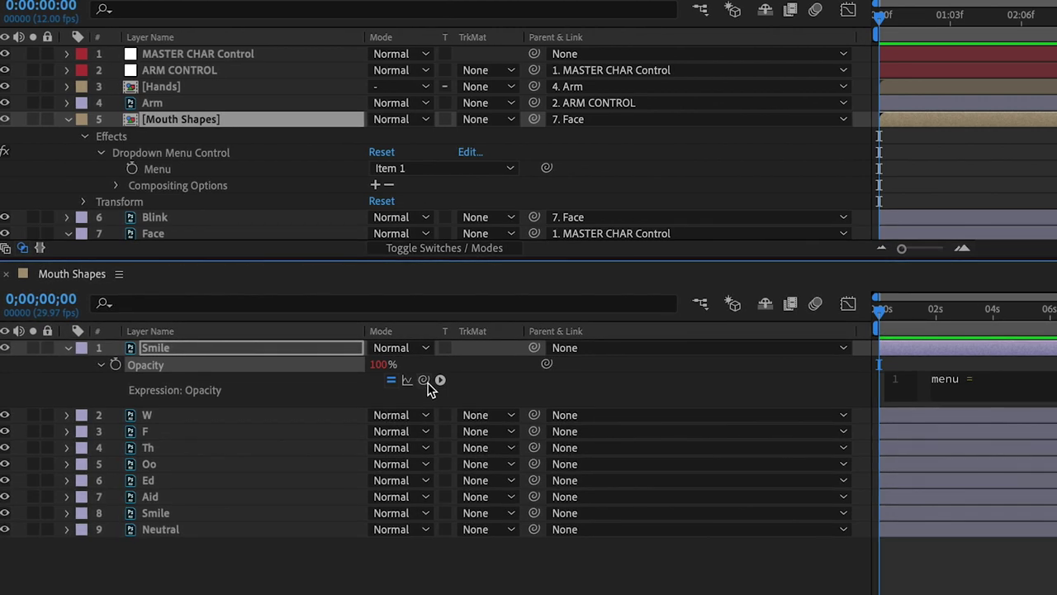
drag(424, 380, 157, 177)
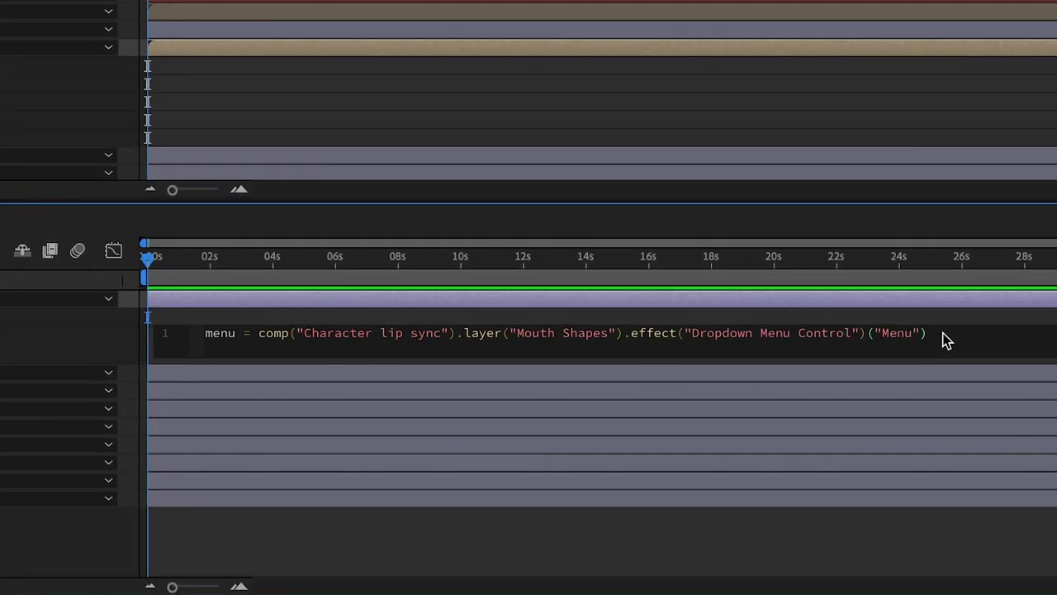
text(;)
key(KP_Enter)
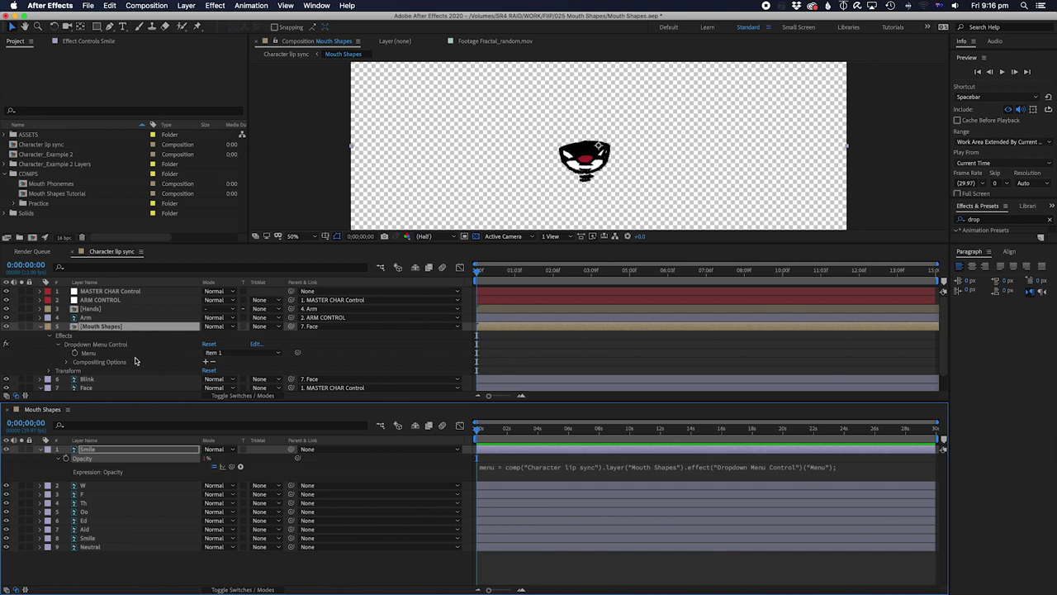
Step: Review the order of the mouth-shape layers from Smile to Neutral against the Dropdown Menu Control on the Mouth Shapes layer
click(108, 357)
click(99, 353)
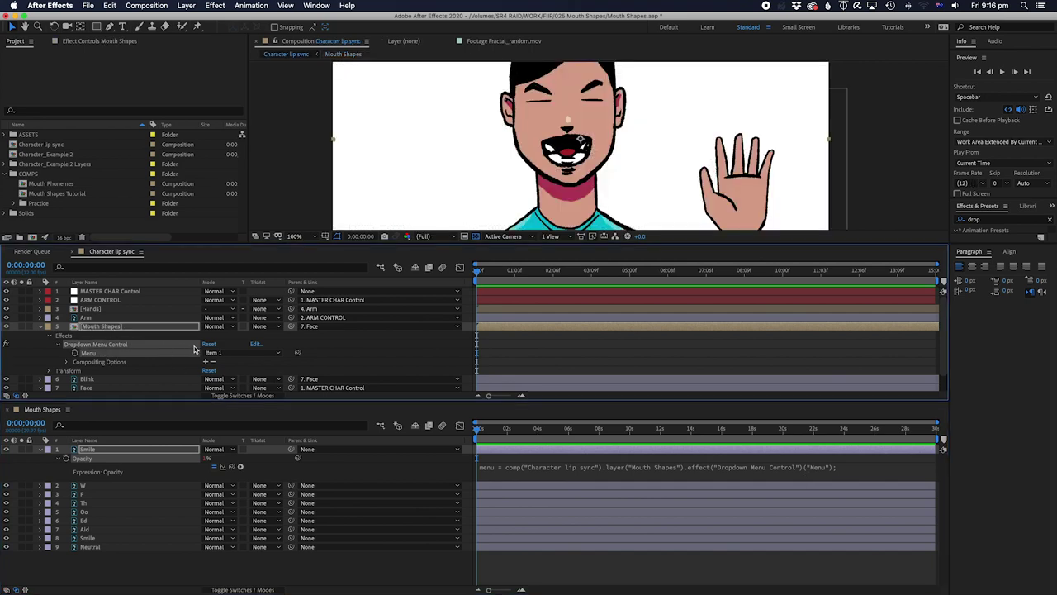
click(94, 457)
click(85, 488)
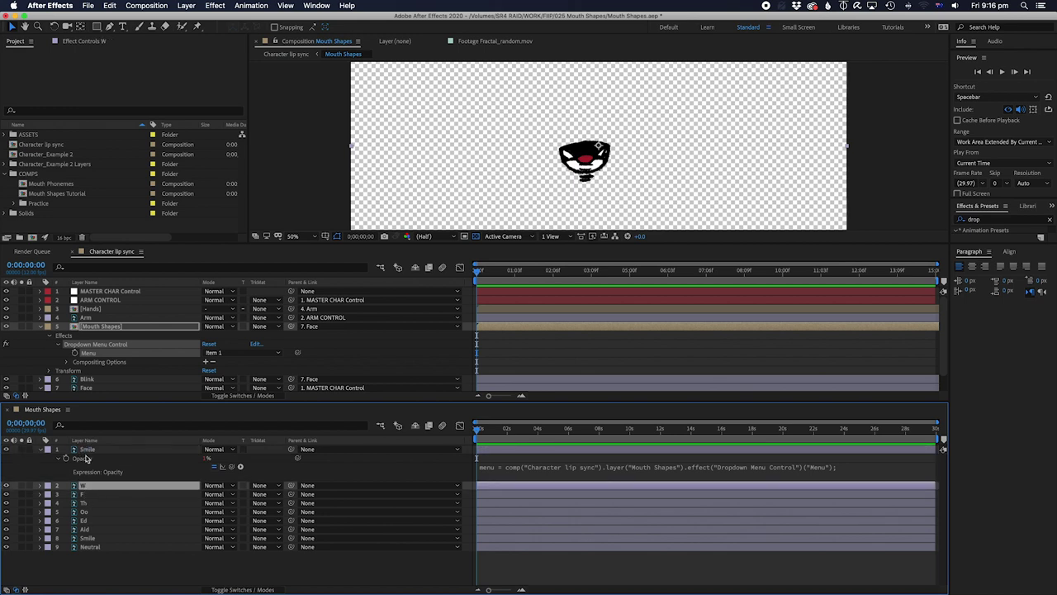
click(87, 454)
click(83, 491)
click(87, 494)
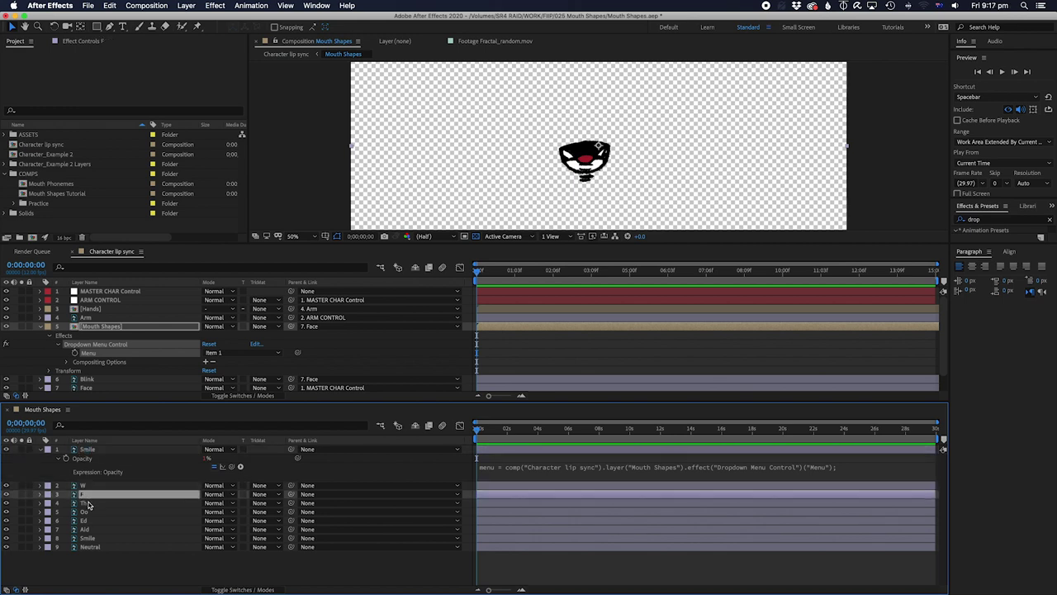
click(88, 503)
click(87, 512)
click(89, 521)
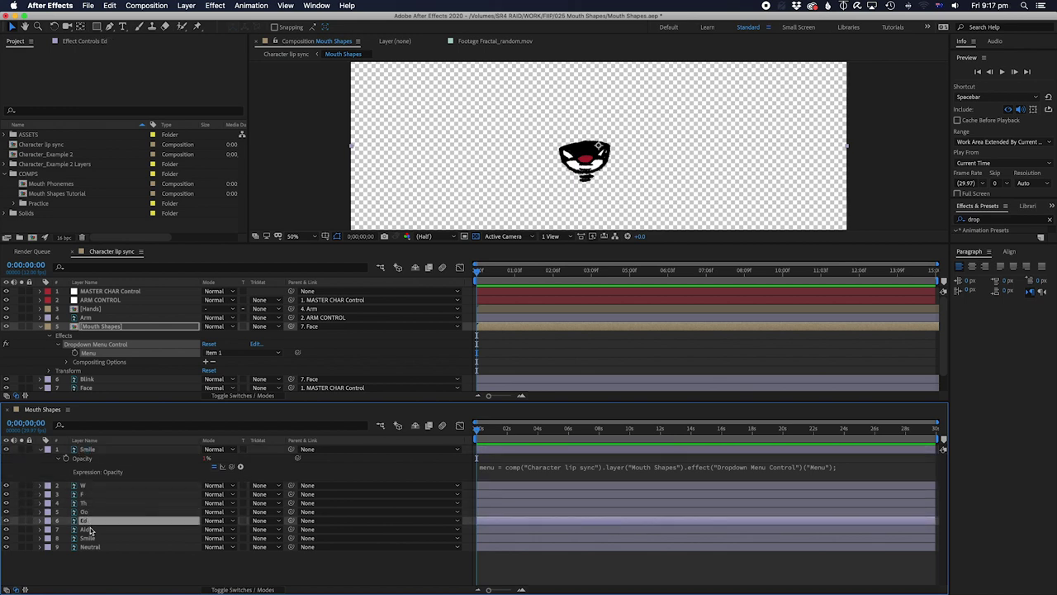
click(89, 531)
click(93, 538)
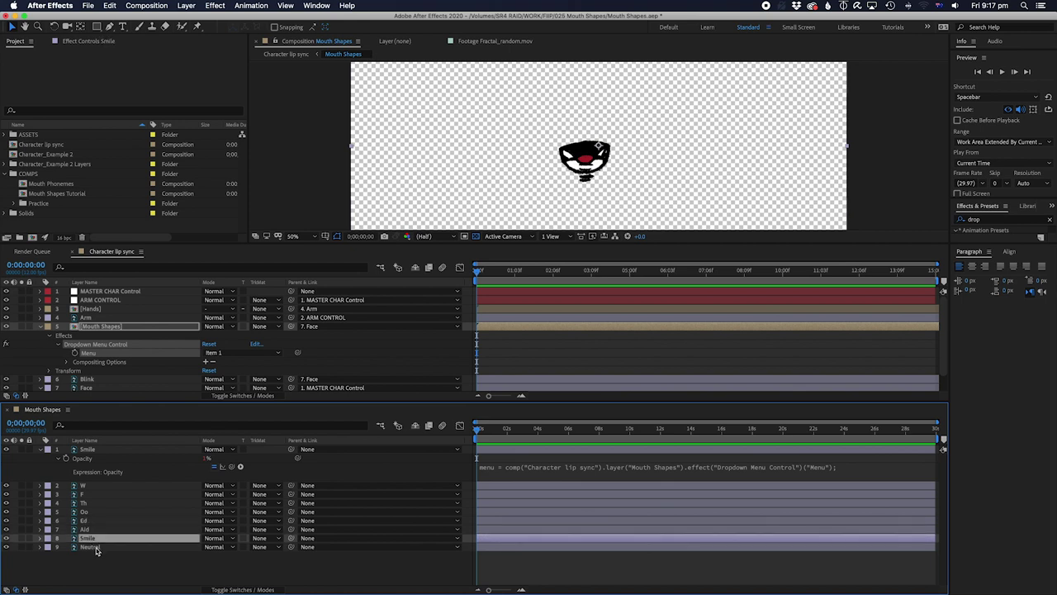
click(96, 549)
click(86, 530)
click(92, 539)
click(98, 548)
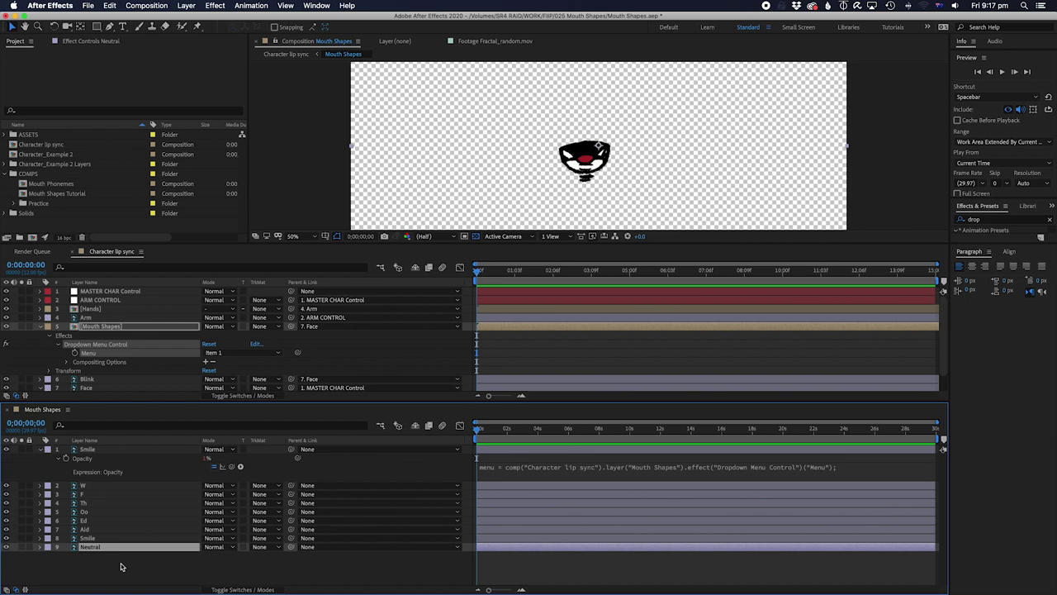
click(122, 370)
click(108, 343)
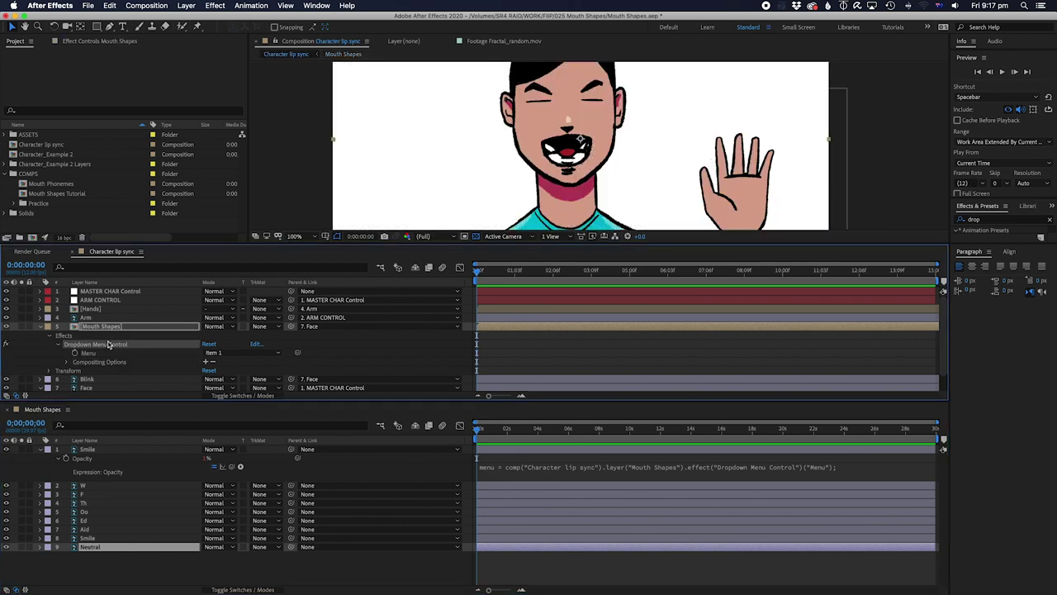
Step: Open the Dropdown Menu Control's item list for editing and name the first seven items Smile, W, F, TH, Oo, ED and ADI
click(256, 344)
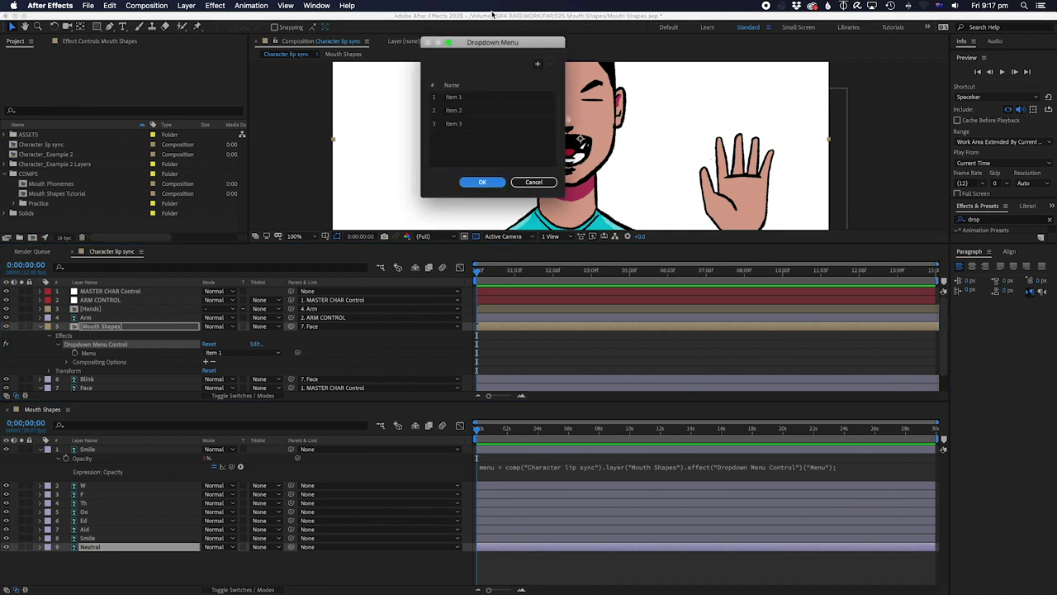
drag(535, 193, 659, 310)
double_click(460, 97)
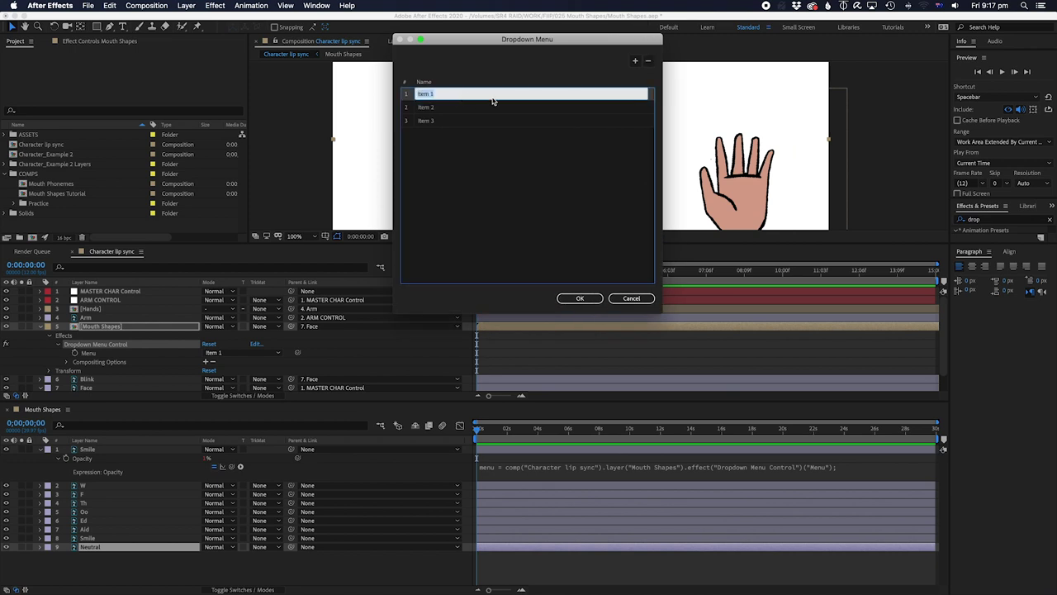
text(NSmile)
key(Return)
text(W)
key(Return)
text(F)
key(Return)
text(TH)
key(Return)
text(Oo)
key(Return)
text(ED)
key(Return)
text(ADI)
key(Return)
key(Return)
Step: Name items 8 and 9 Smile closed and Neutral Mmm, rename item 1 as Smile T, and apply the dropdown list
double_click(423, 188)
text(Smile closed)
key(Return)
text(Neutral Mmm)
double_click(459, 98)
text(T)
drag(661, 312, 743, 365)
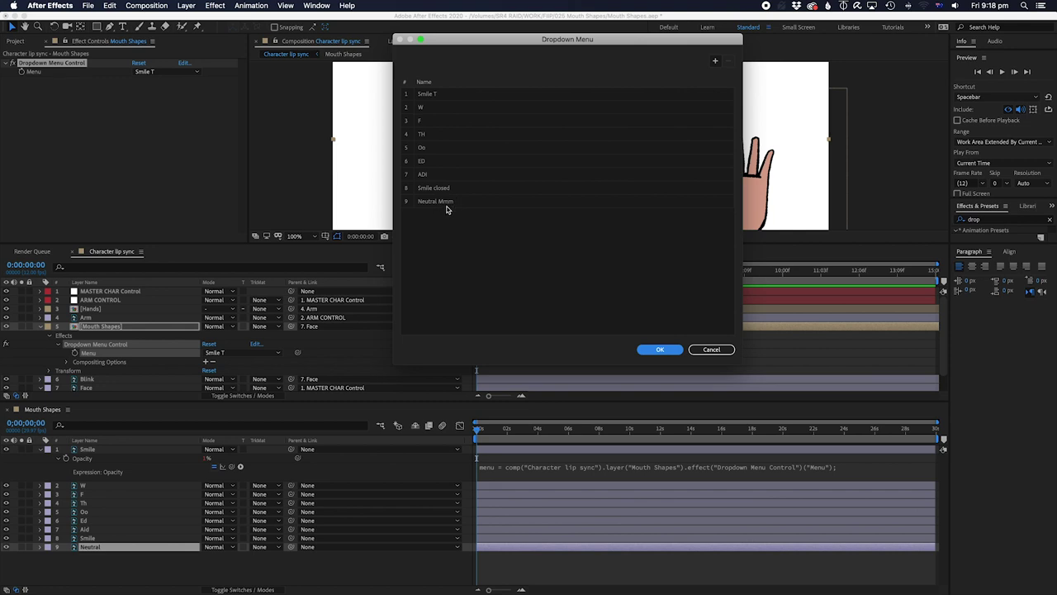
click(661, 350)
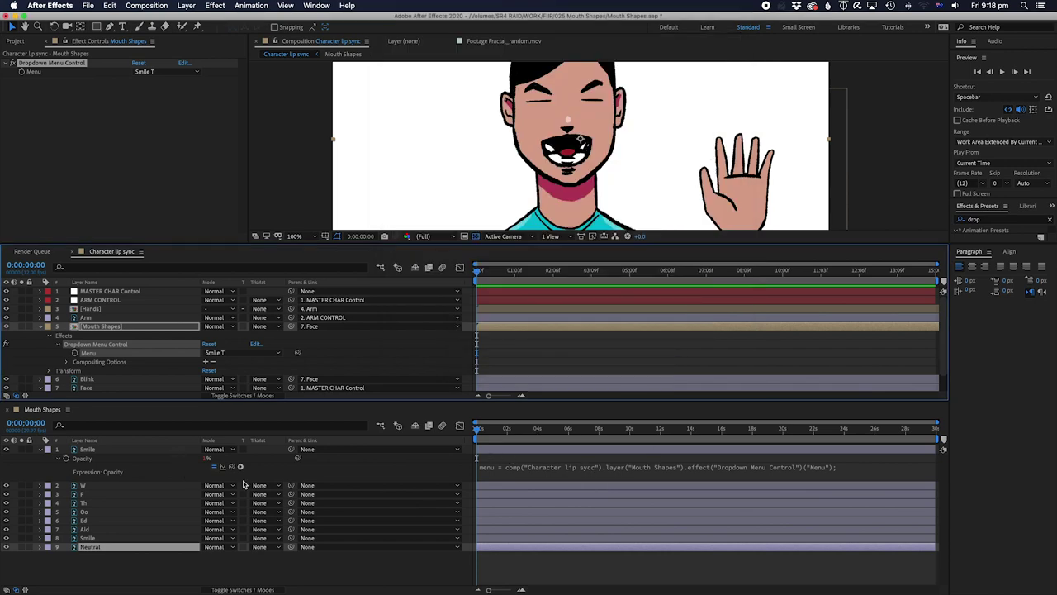
Step: Add a second line "if (menu == 1) 100; else 0;" to the topmost Smile layer's Opacity expression and commit it
click(583, 467)
click(608, 467)
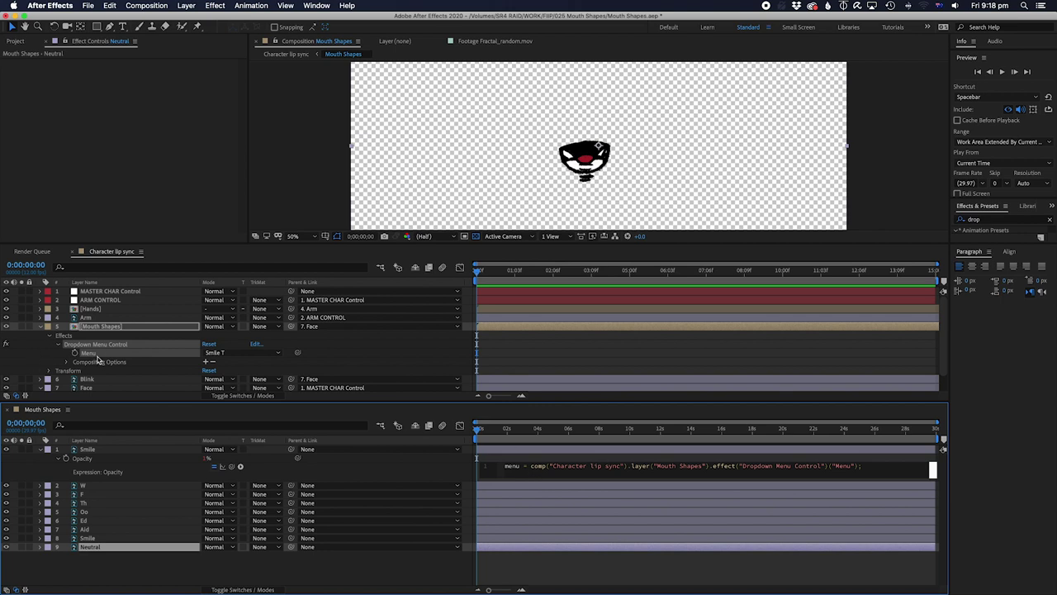
click(880, 468)
drag(538, 478, 538, 538)
key(Return)
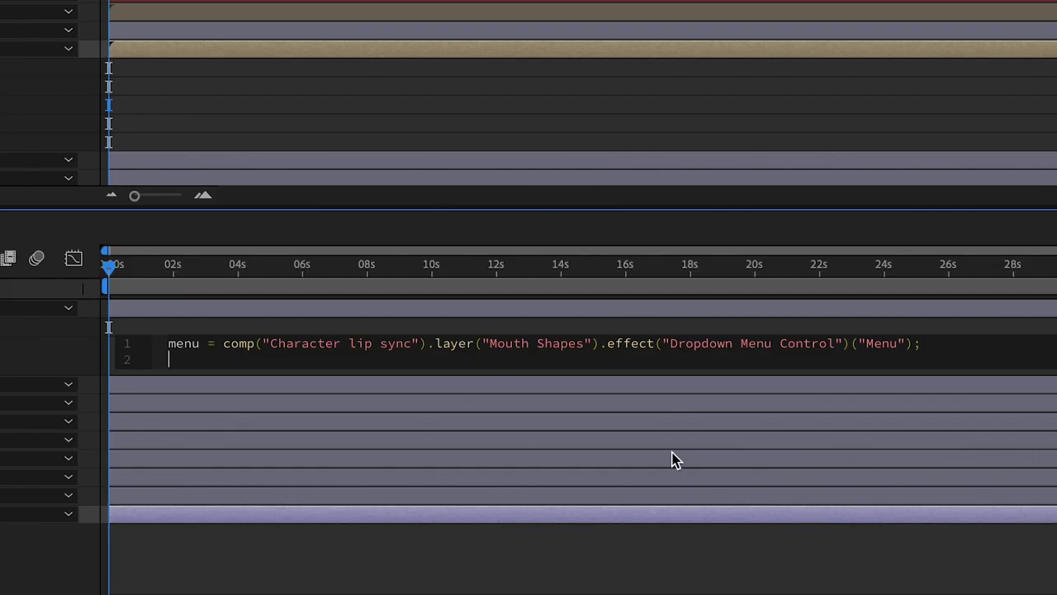
text(if (menu)
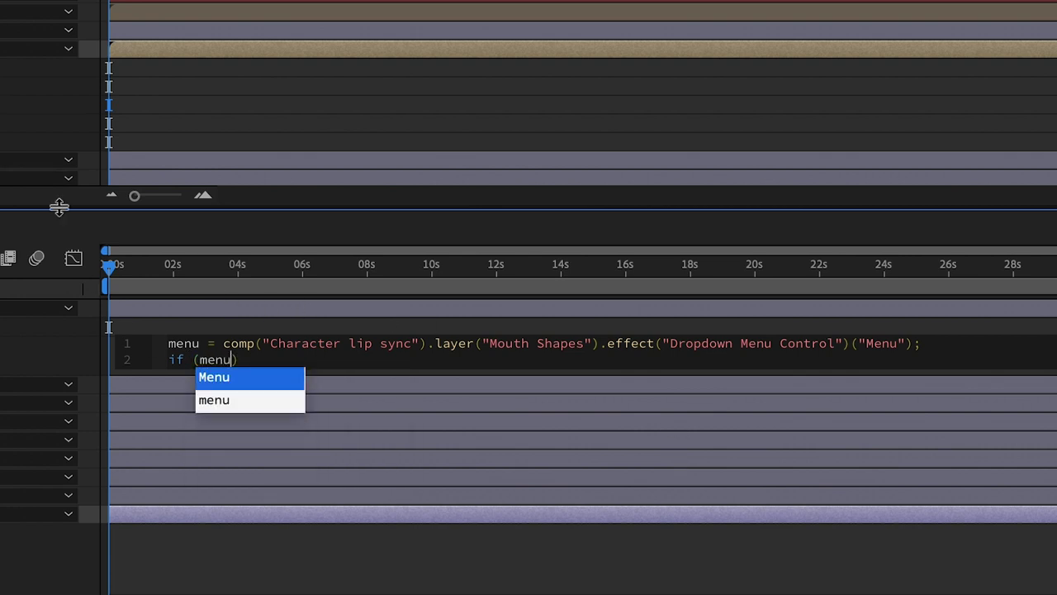
text( == )
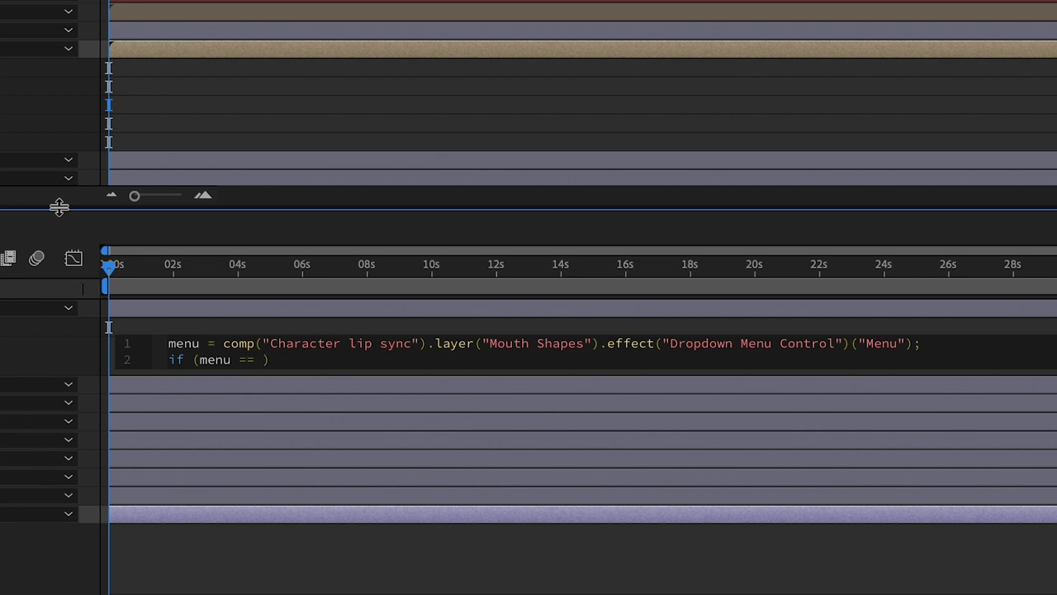
text(1)
key(Right)
text(100; else 0)
key(BackSpace)
text(;)
click(58, 207)
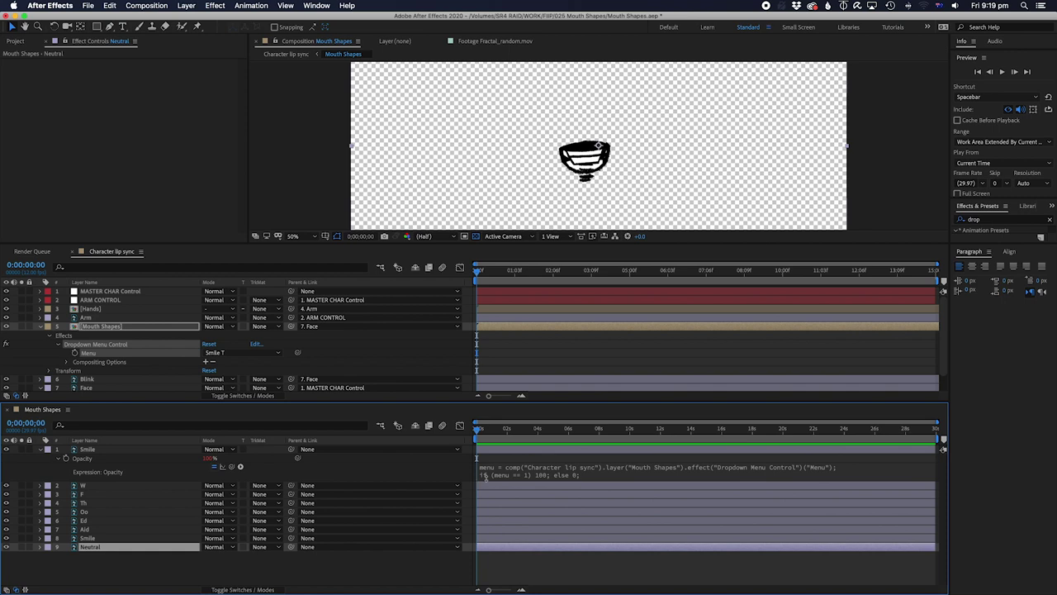
Step: Compare the topmost Smile layer's expression number with the numbered items of the Dropdown Menu Control
click(87, 451)
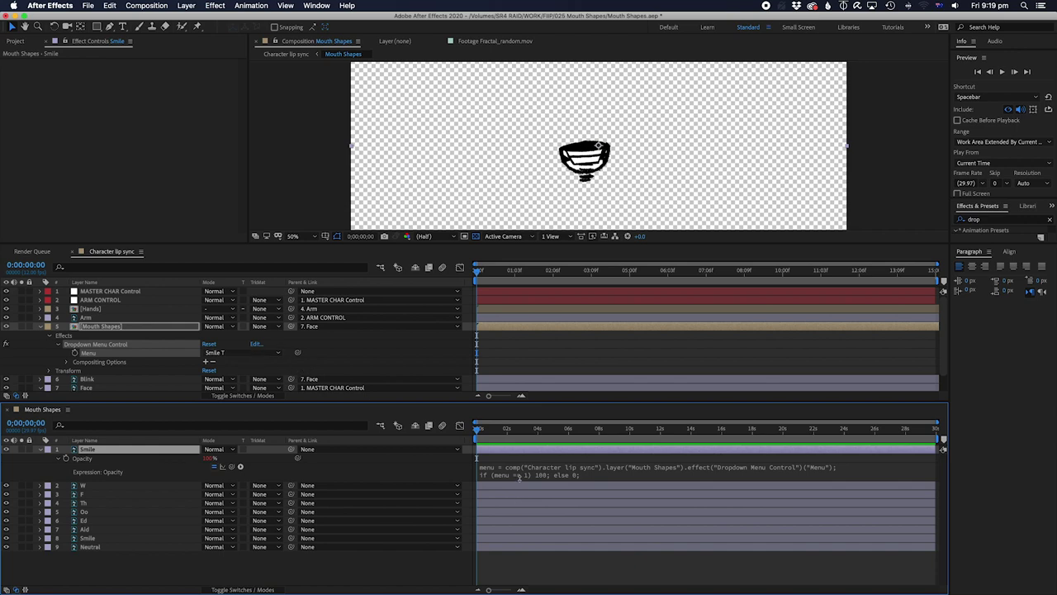
click(256, 344)
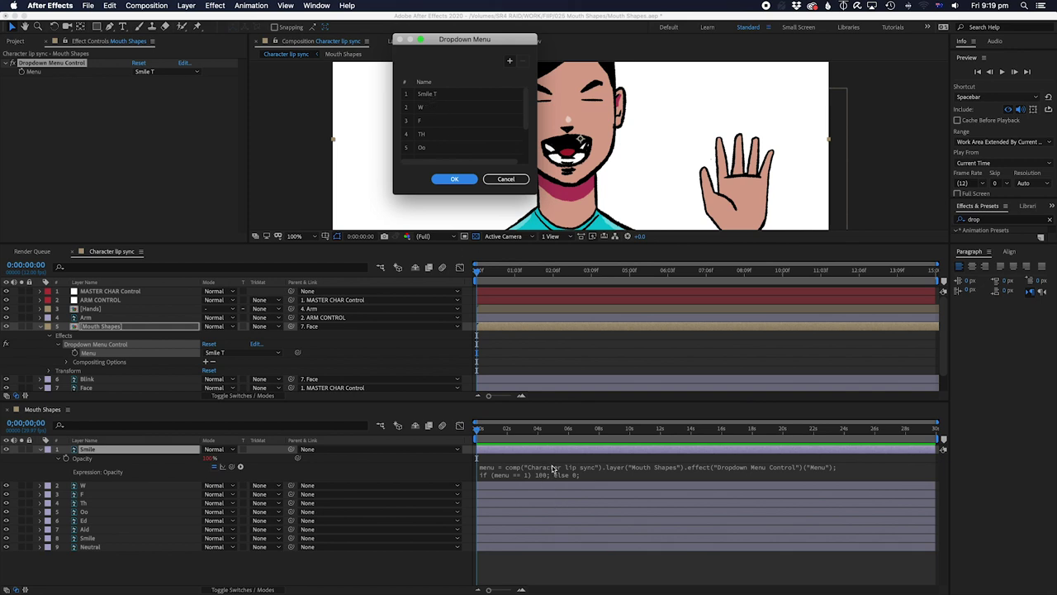
click(459, 180)
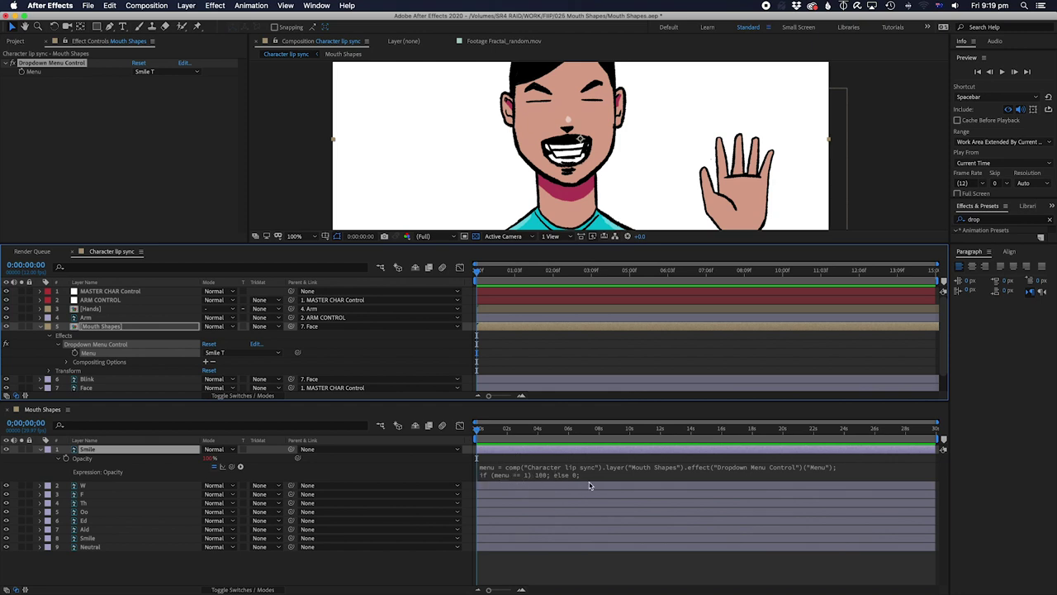
Step: Copy only the expression from the topmost Smile layer's Opacity in the Mouth Shapes composition
click(538, 561)
click(509, 451)
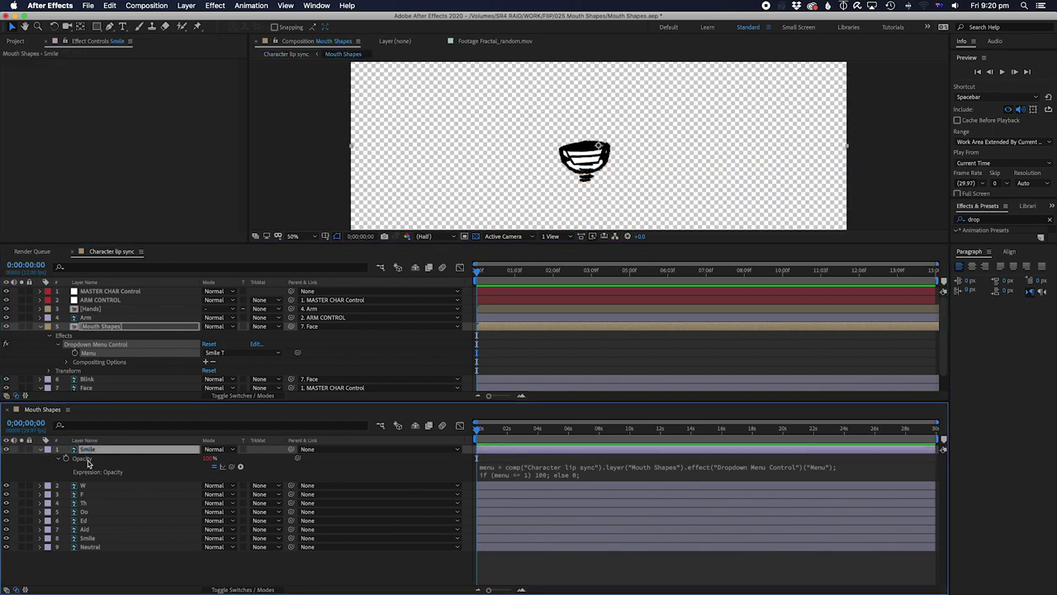
right_click(88, 459)
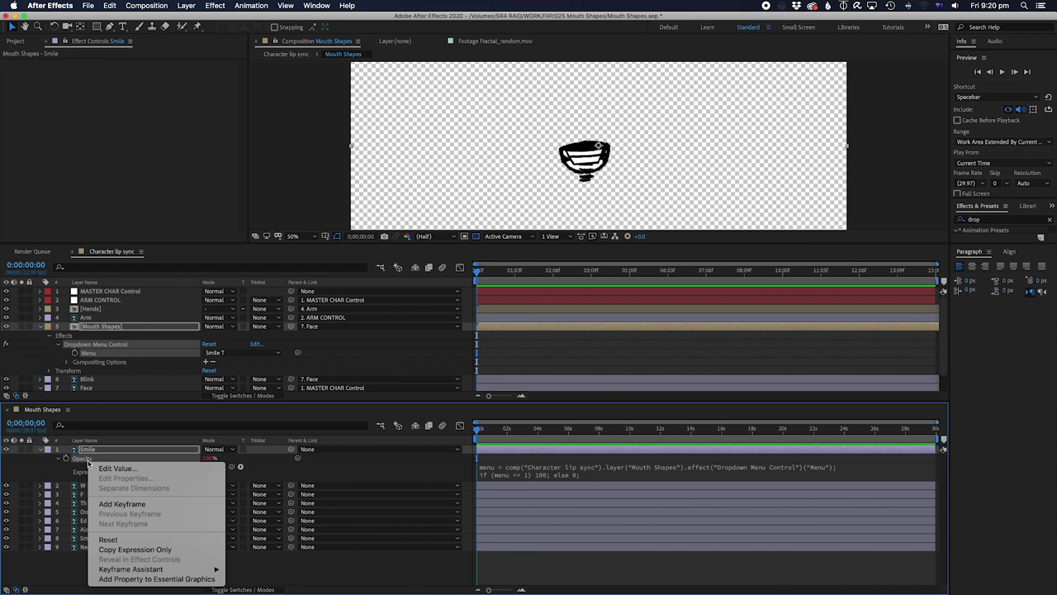
click(60, 468)
right_click(80, 460)
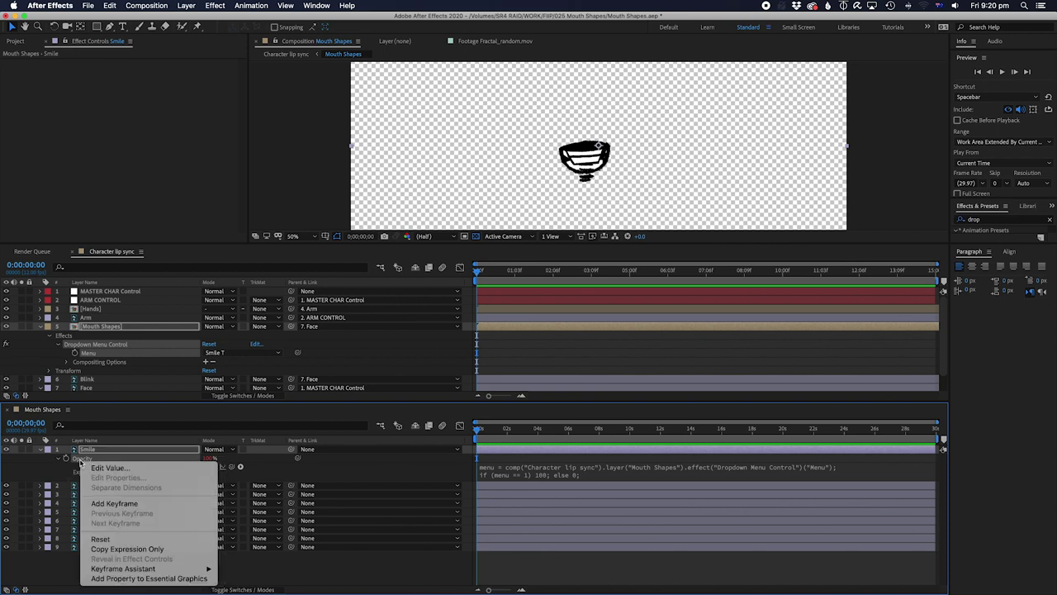
click(124, 549)
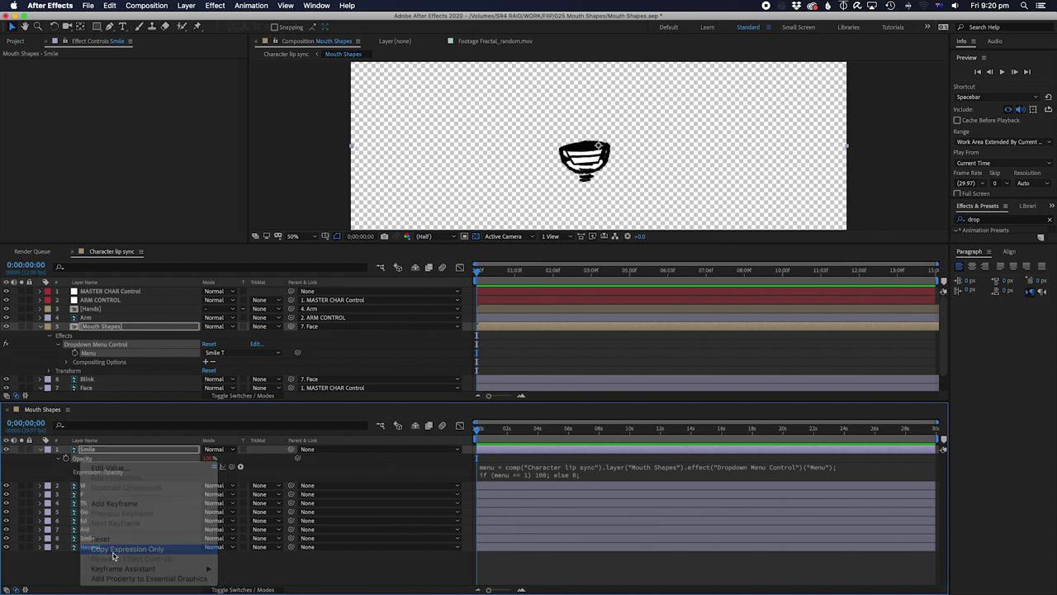
Step: Try to paste the copied Opacity expression onto all layers from W to Neutral at once
click(85, 486)
shift+click(97, 546)
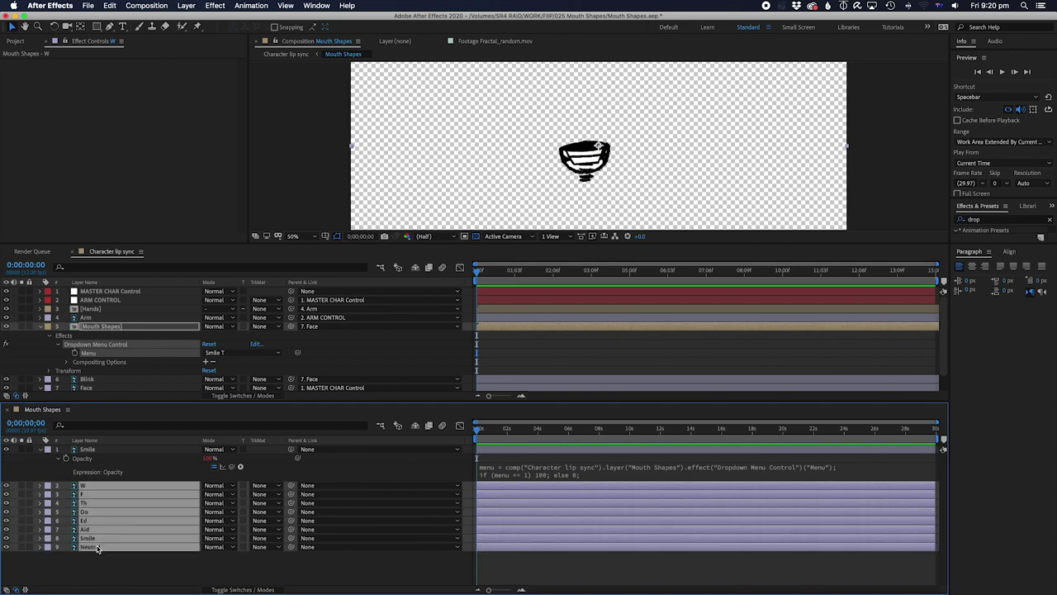
right_click(94, 487)
key(Escape)
click(109, 6)
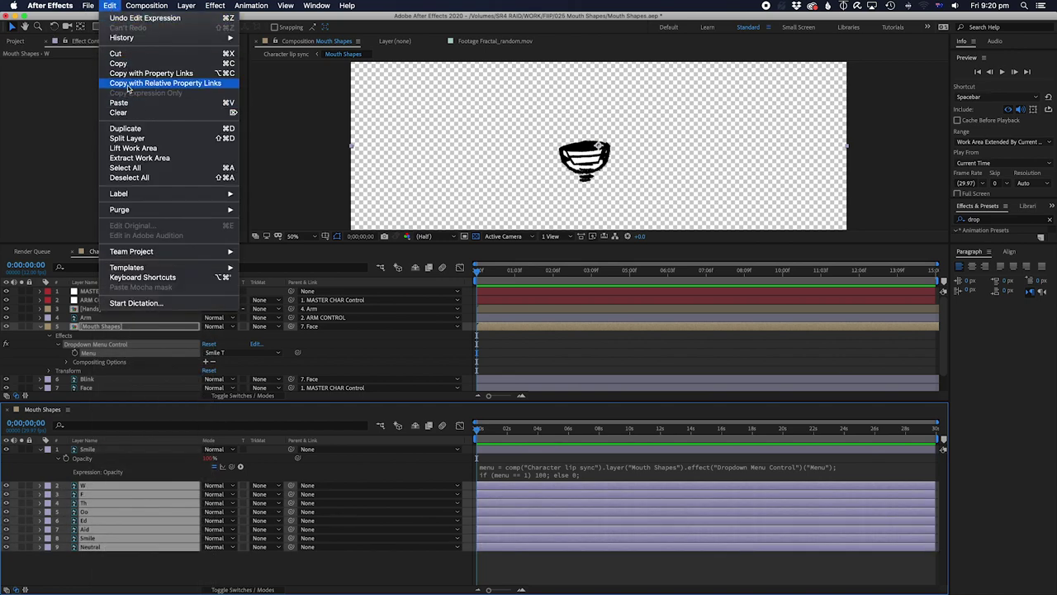
click(124, 103)
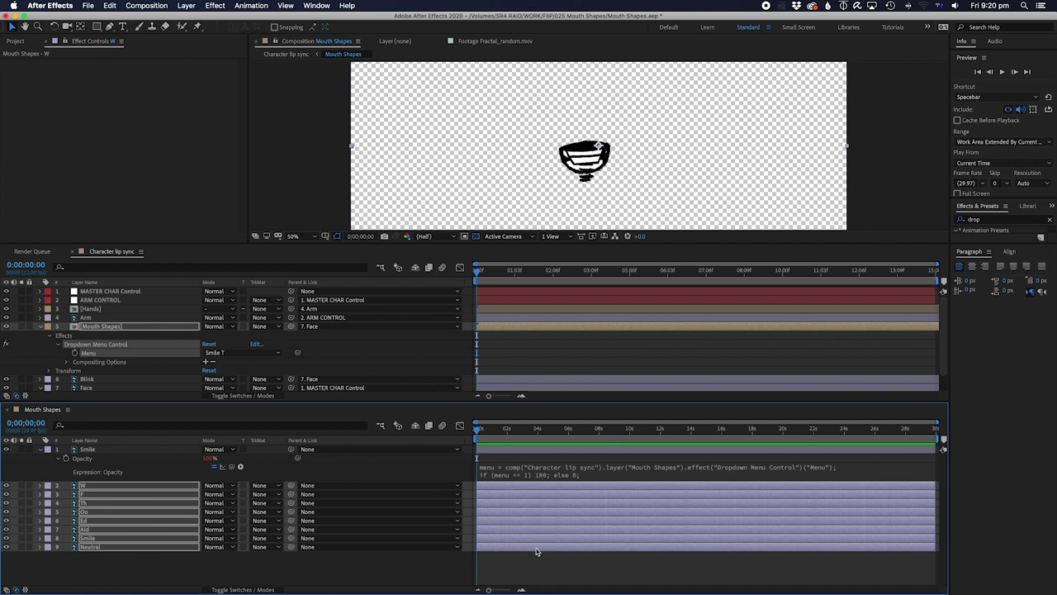
click(516, 564)
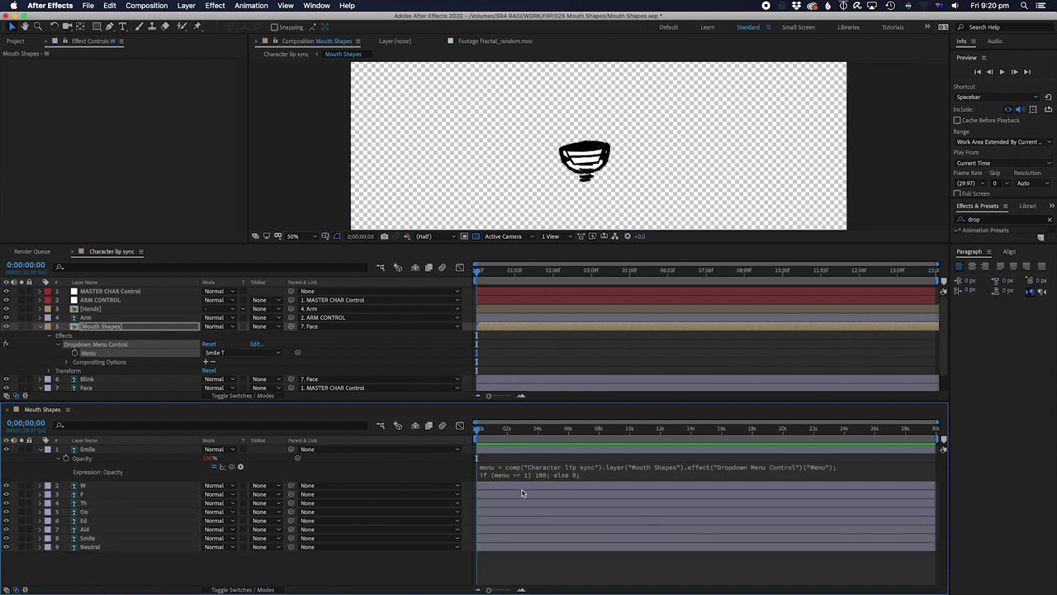
Step: Paste the copied Opacity expression onto the W layer alone and show its full two-line text
click(522, 488)
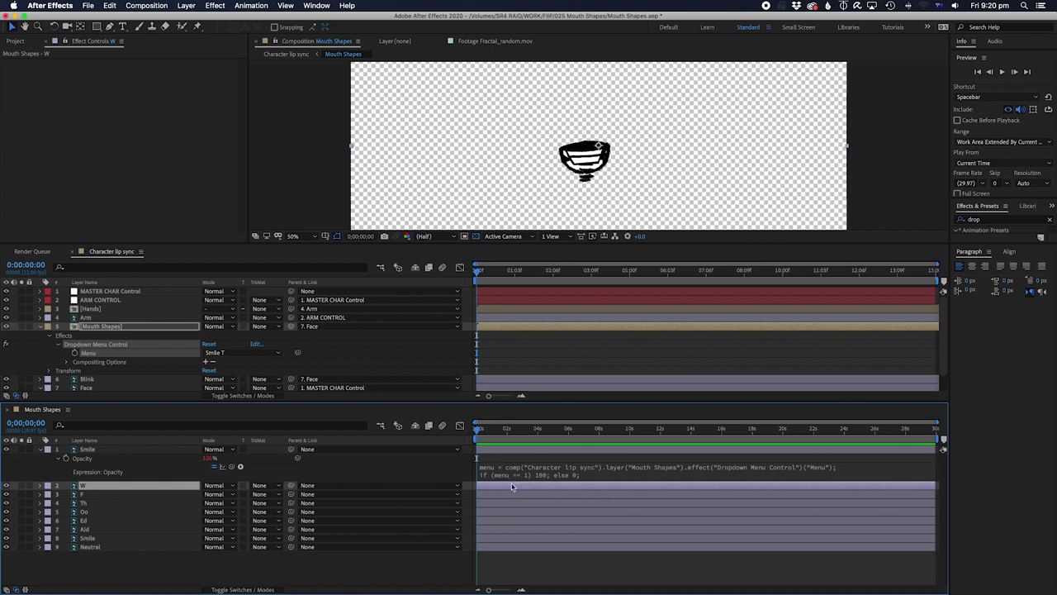
key(super+v)
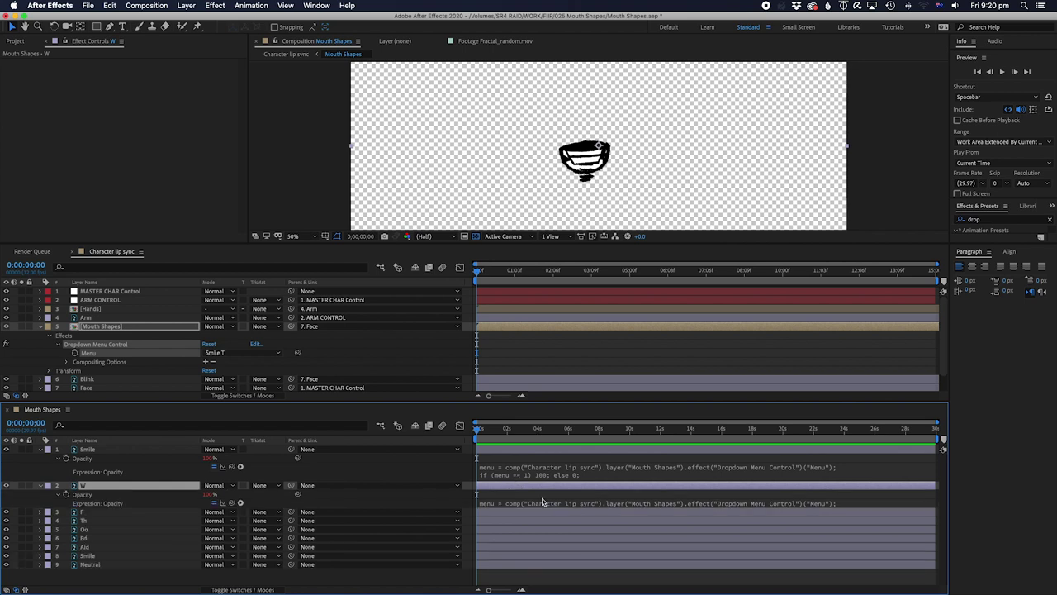
click(542, 504)
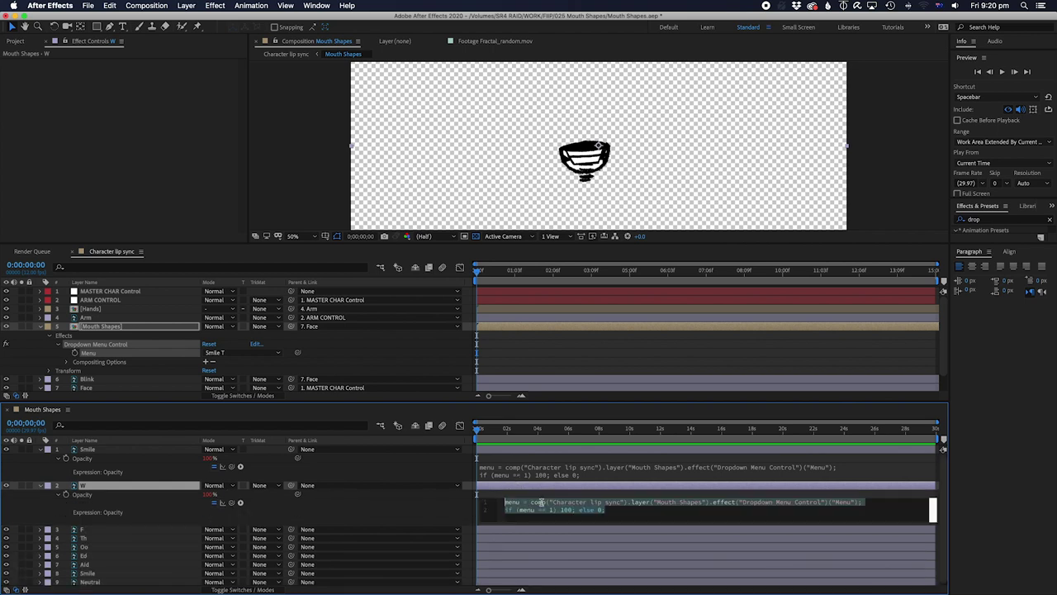
click(600, 512)
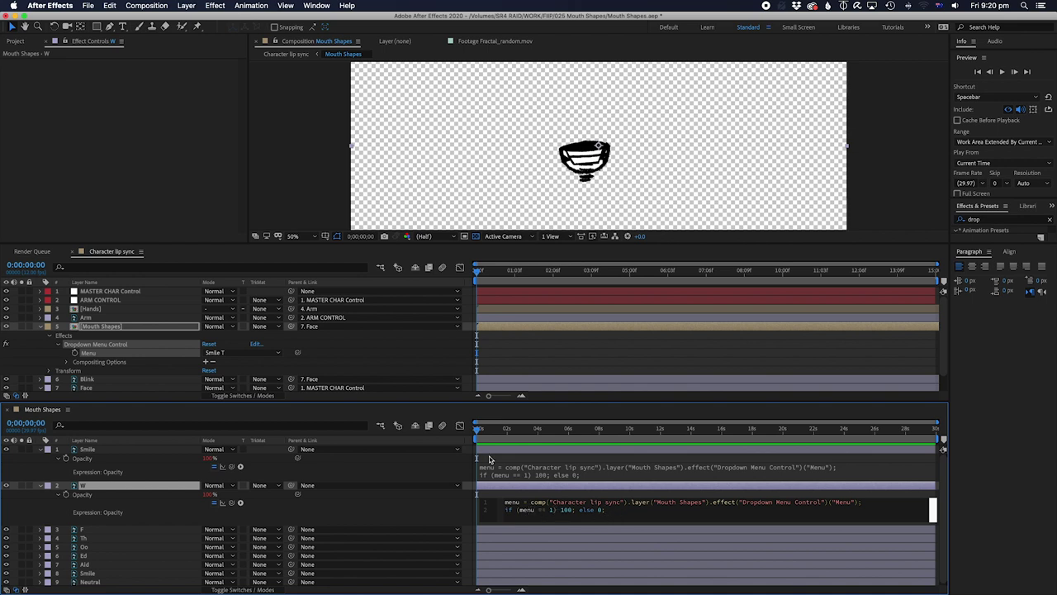
click(437, 471)
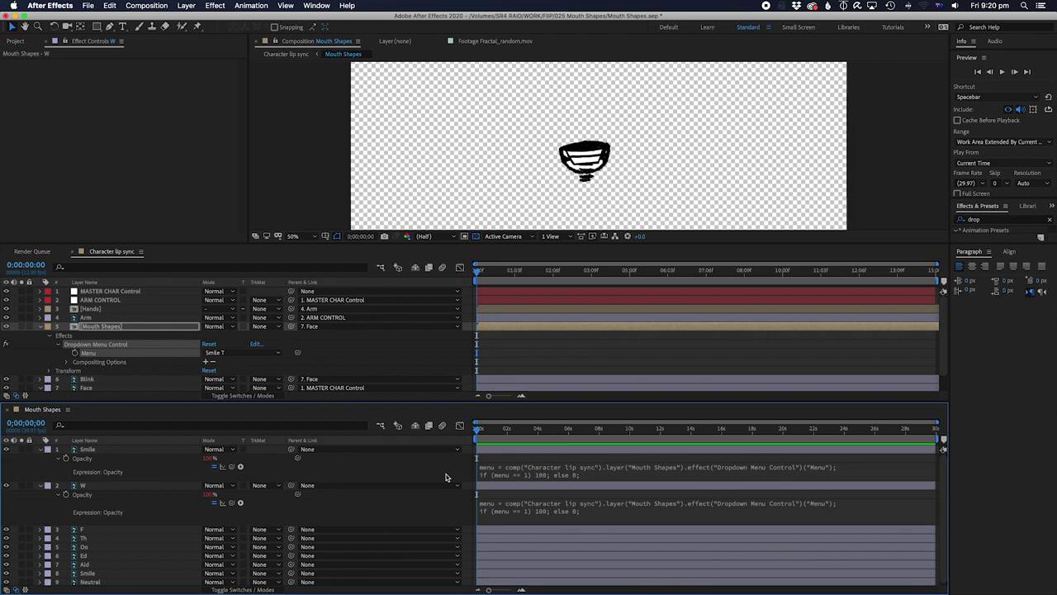
Step: Maximize the Mouth Shapes timeline and change the condition in the W layer's Opacity expression to menu == 2
key(grave)
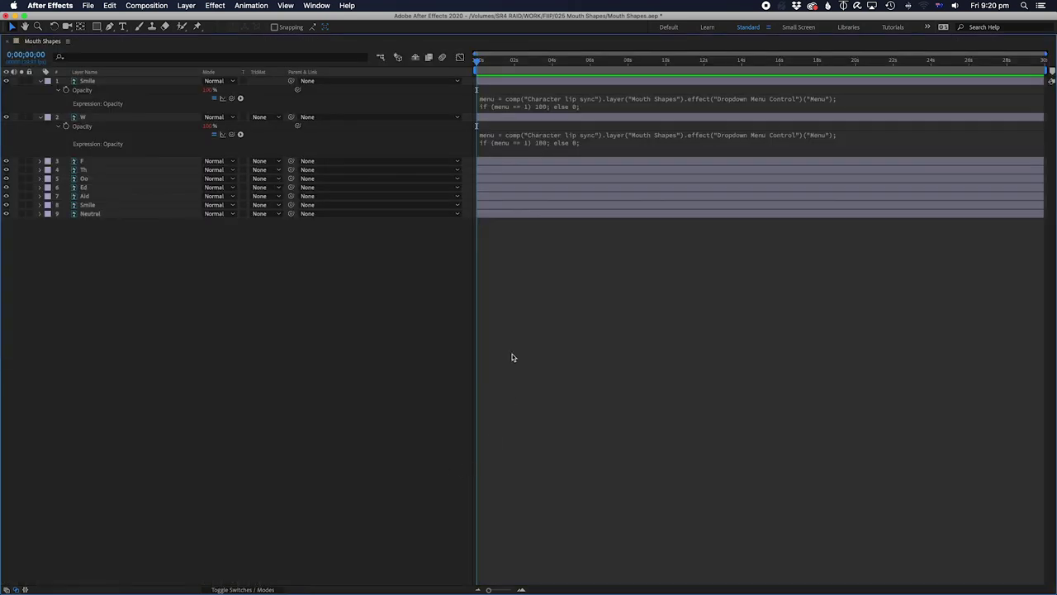
key(grave)
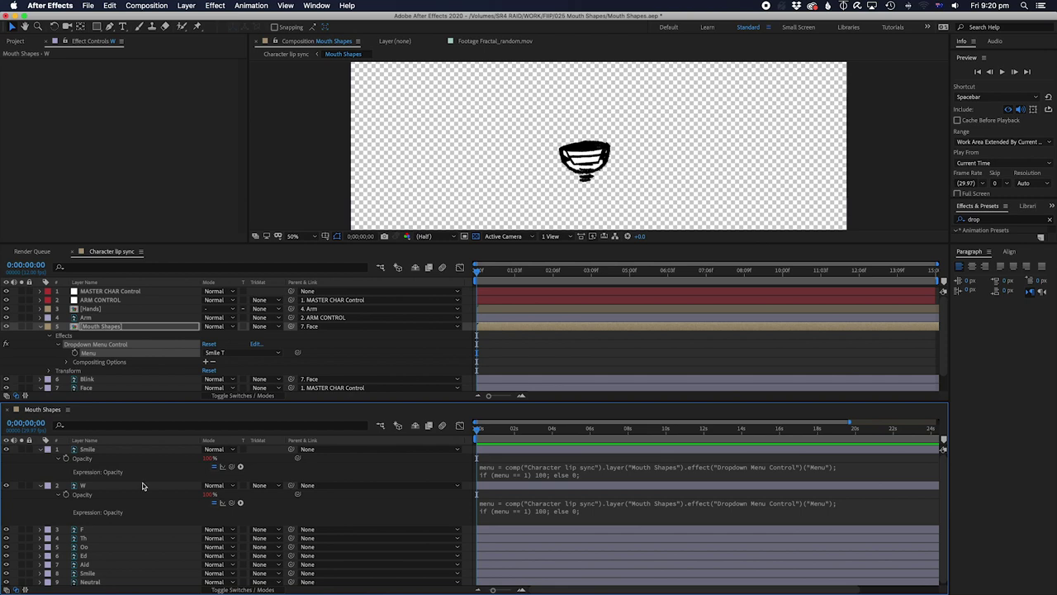
key(grave)
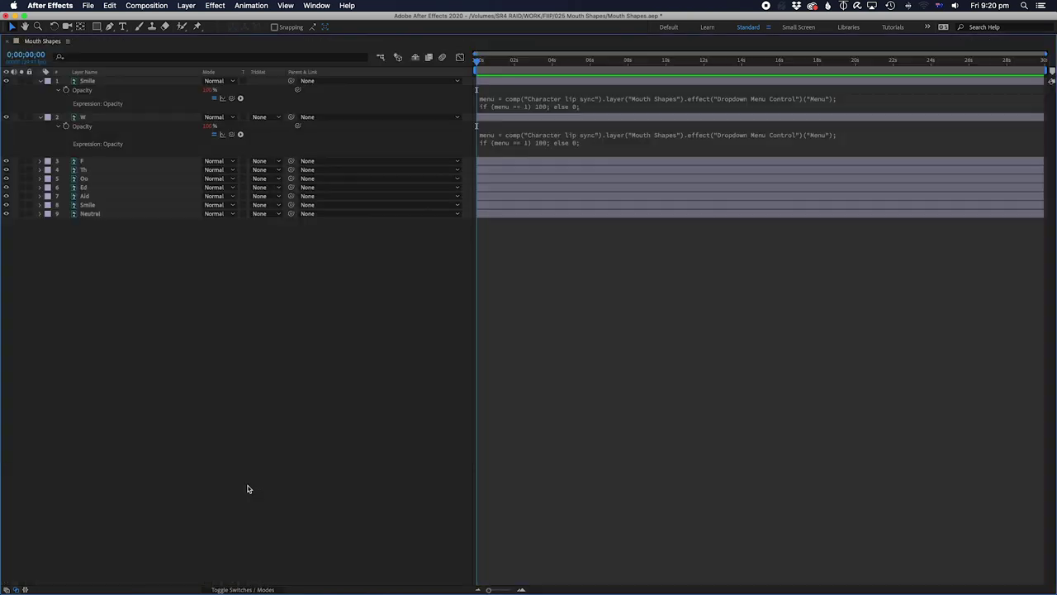
click(496, 142)
click(537, 142)
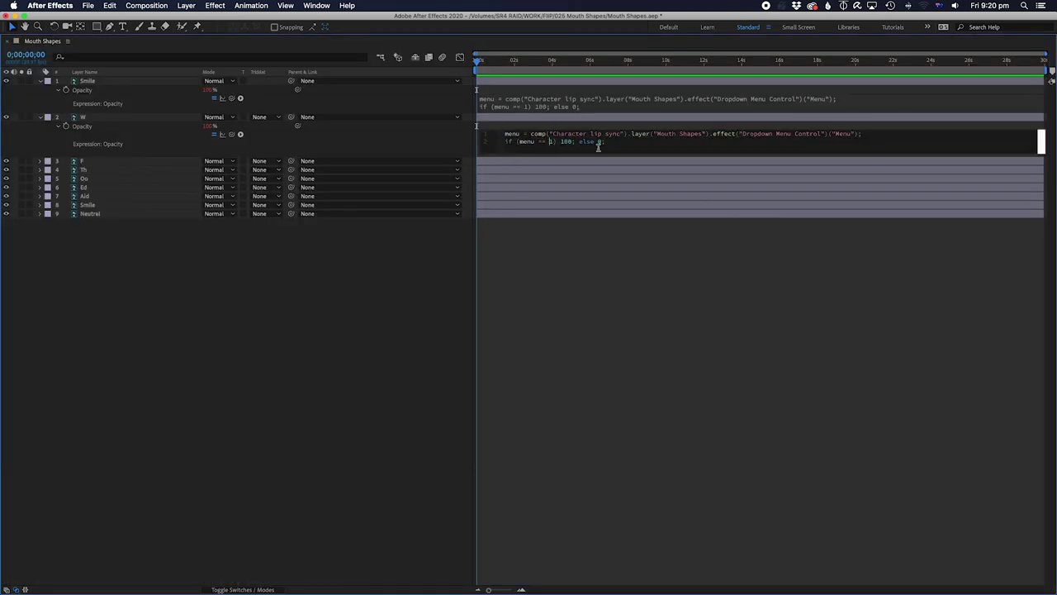
key(BackSpace)
text(2)
click(149, 273)
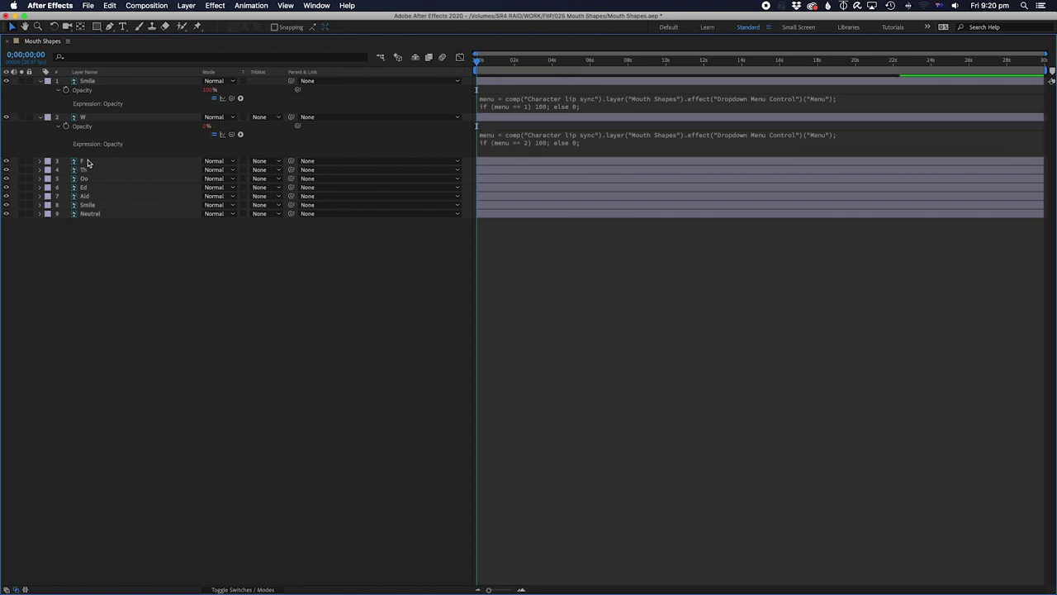
Step: Paste the Opacity expression onto the F layer and change its condition to menu == 3
click(90, 162)
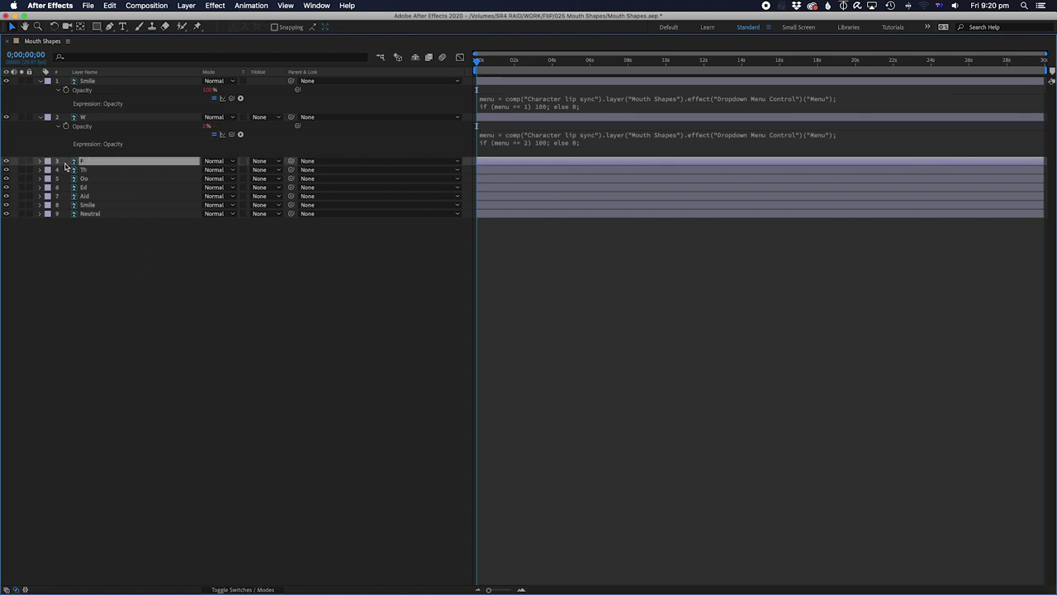
key(super+v)
click(532, 180)
key(super+c)
click(549, 185)
key(BackSpace)
text(3)
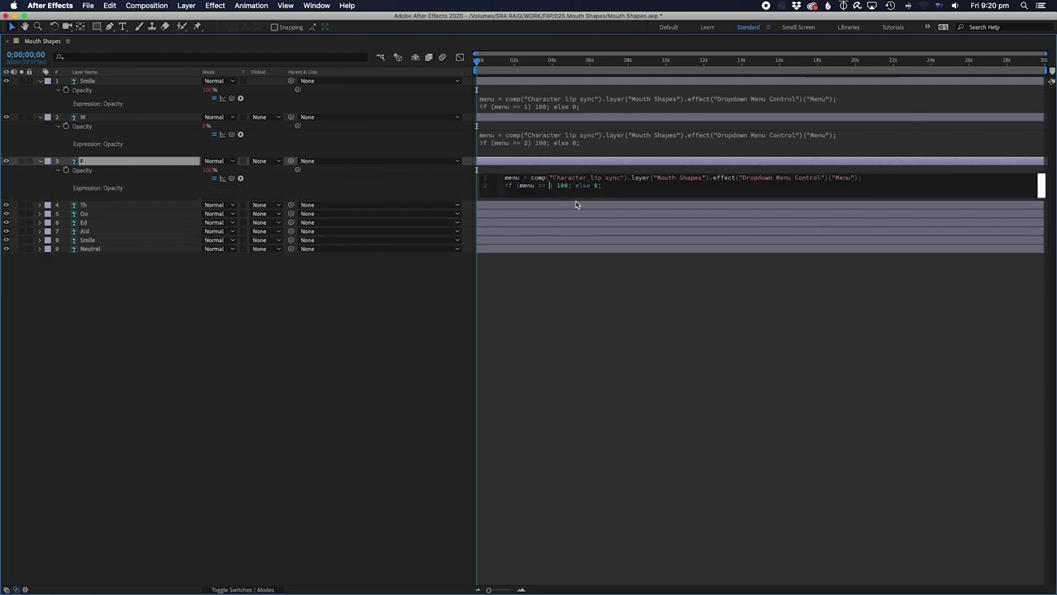
click(543, 262)
Step: Paste the Opacity expression onto the Th and Oo layers, with conditions menu == 4 and menu == 5 respectively
click(91, 204)
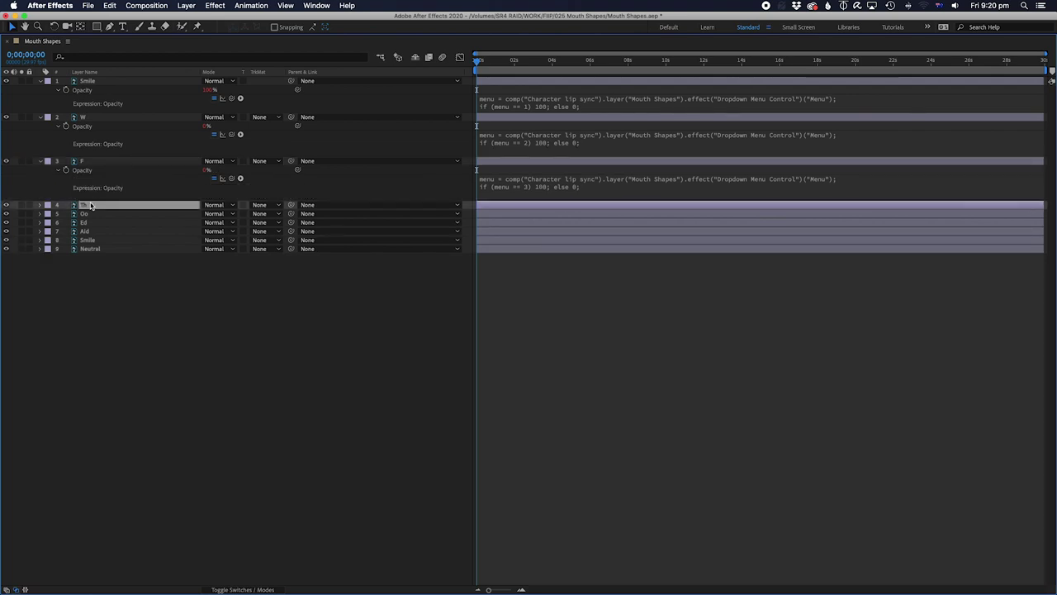
key(super+v)
click(536, 223)
text(4)
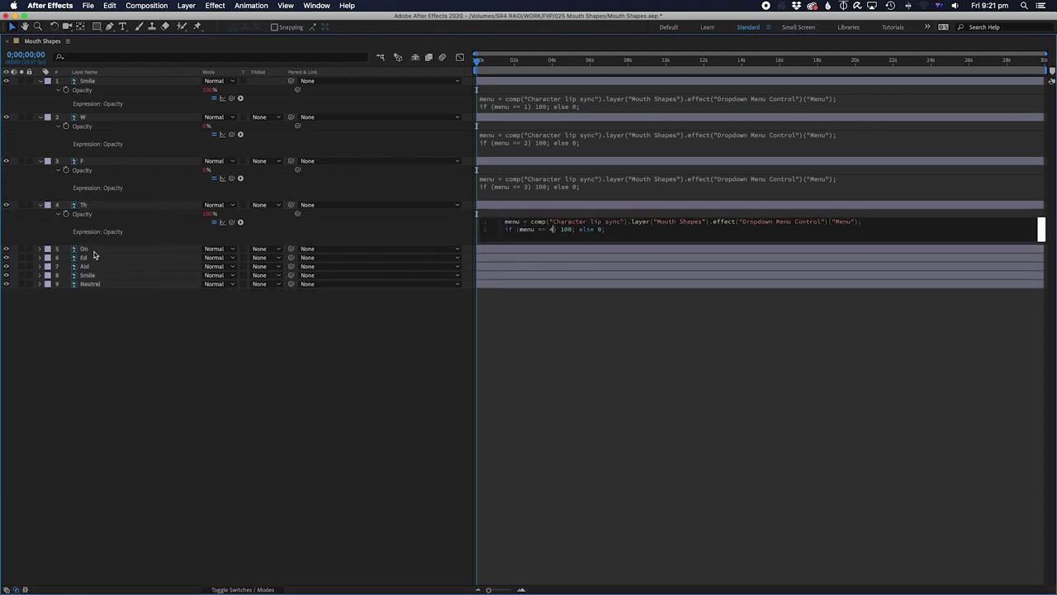
click(97, 249)
key(super+v)
click(552, 271)
text(5)
Step: Paste the Opacity expression onto the Ed and Aid layers, with conditions menu == 6 and menu == 7 respectively
click(91, 292)
text(6)
click(564, 337)
key(super+v)
click(557, 361)
text(7)
Step: Paste the Opacity expression onto the lower Smile and Neutral layers, with conditions menu == 8 and menu == 9 respectively
click(600, 381)
key(super+v)
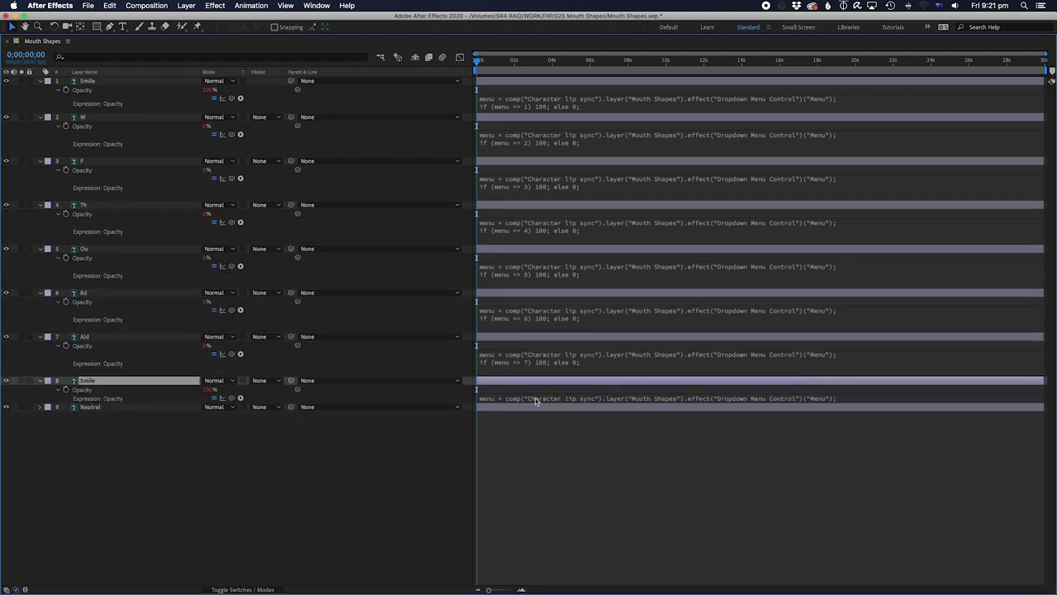
click(550, 404)
text(9)
click(608, 522)
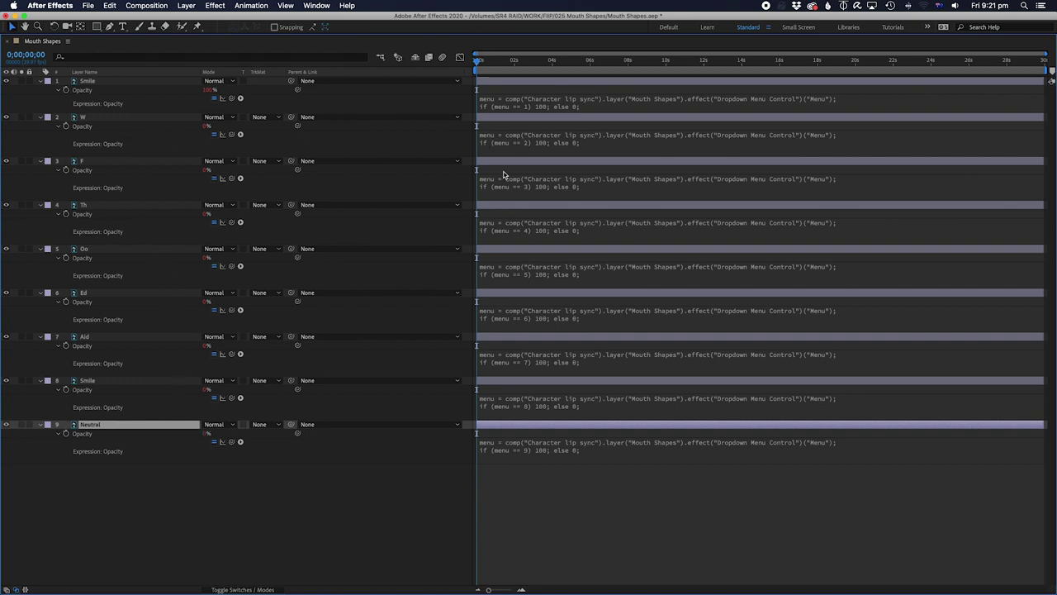
Step: Restore the full workspace, close the Mouth Shapes timeline and enlarge the composition viewer to show the character
key(grave)
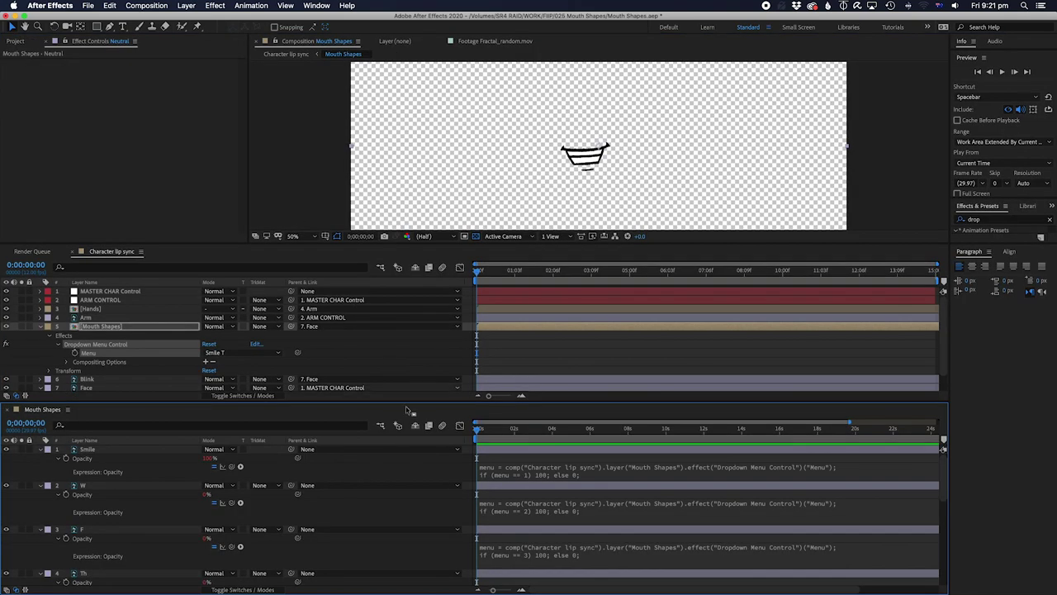
click(8, 410)
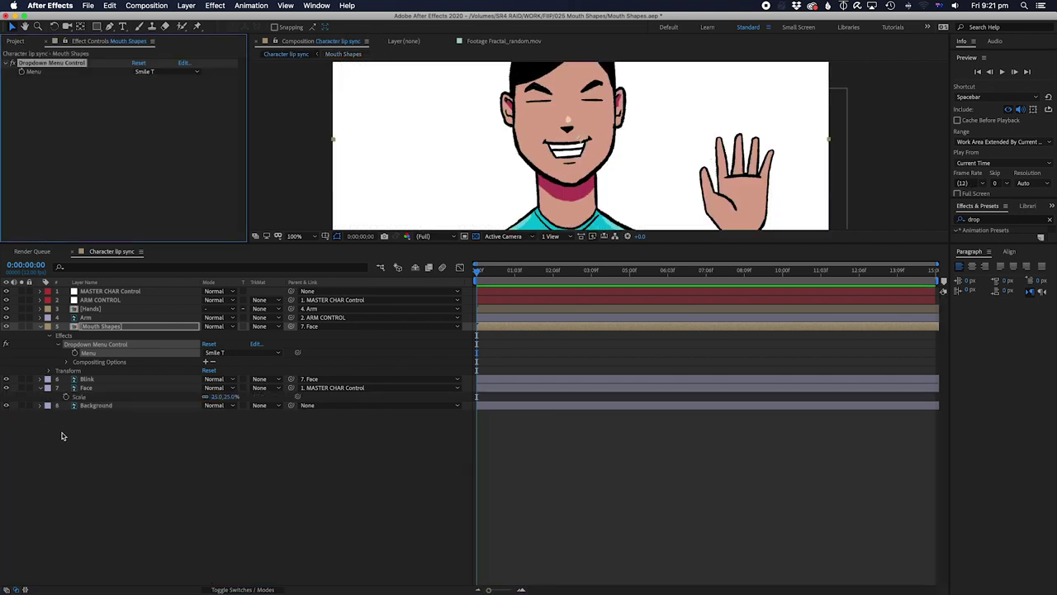
click(139, 280)
drag(158, 244, 162, 351)
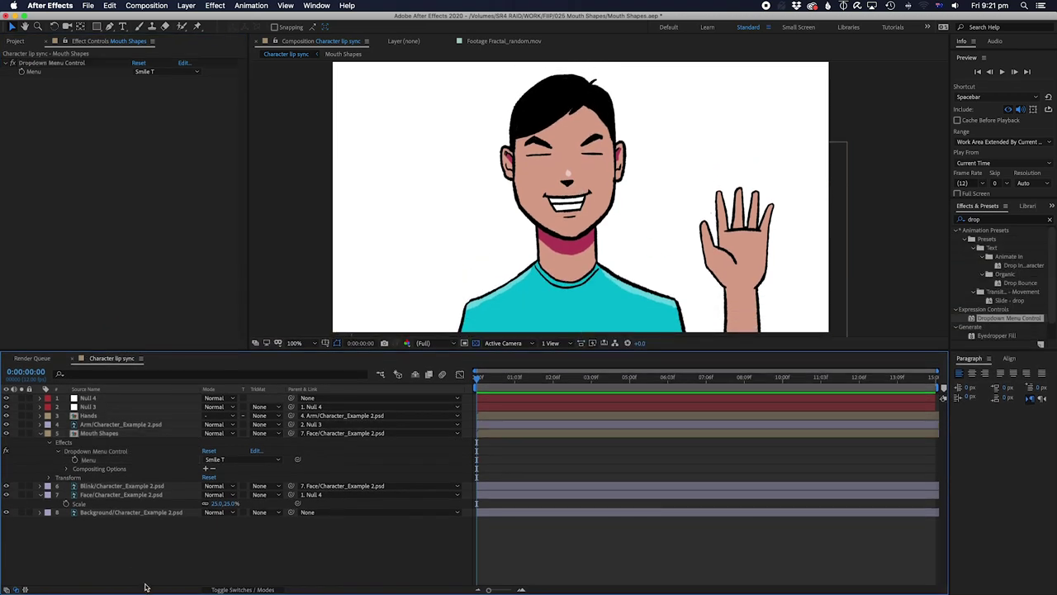
Step: Test the mouth switching by setting the Mouth Shapes layer's Menu to W, F and TH in turn
click(249, 464)
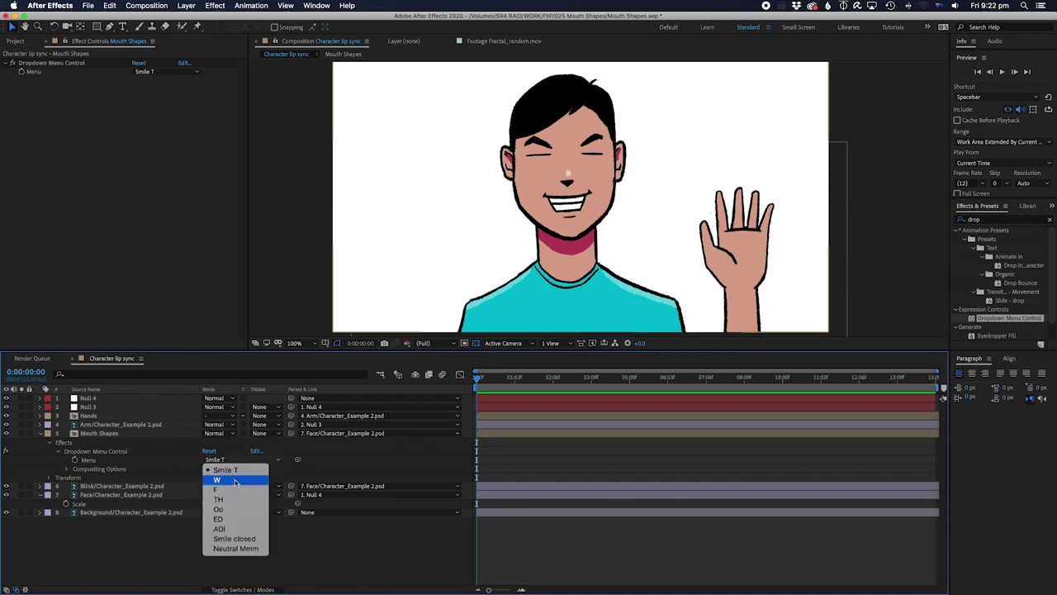
click(251, 474)
click(252, 460)
click(253, 491)
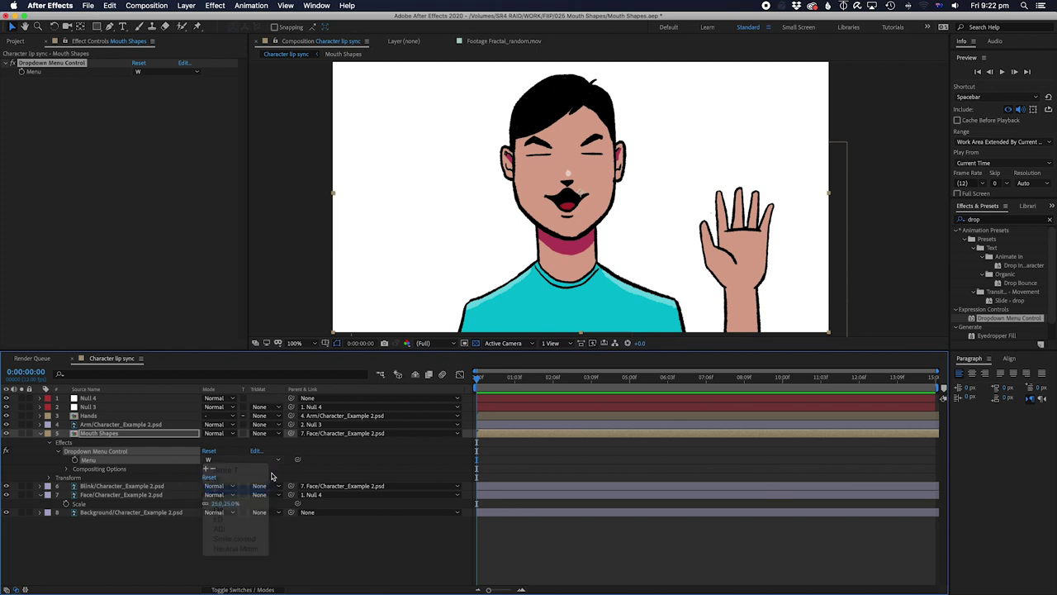
click(254, 461)
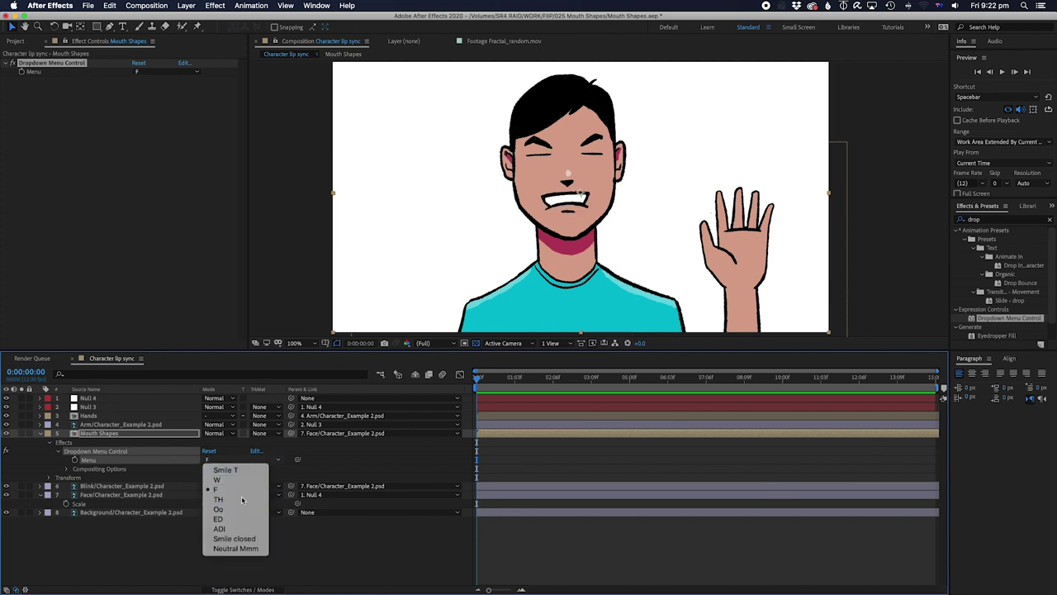
click(248, 501)
click(245, 461)
click(100, 464)
Step: Try keyframing the Mouth Shapes Menu from the first frame to frame 6, and delete the test keyframes
click(74, 459)
drag(480, 387, 493, 386)
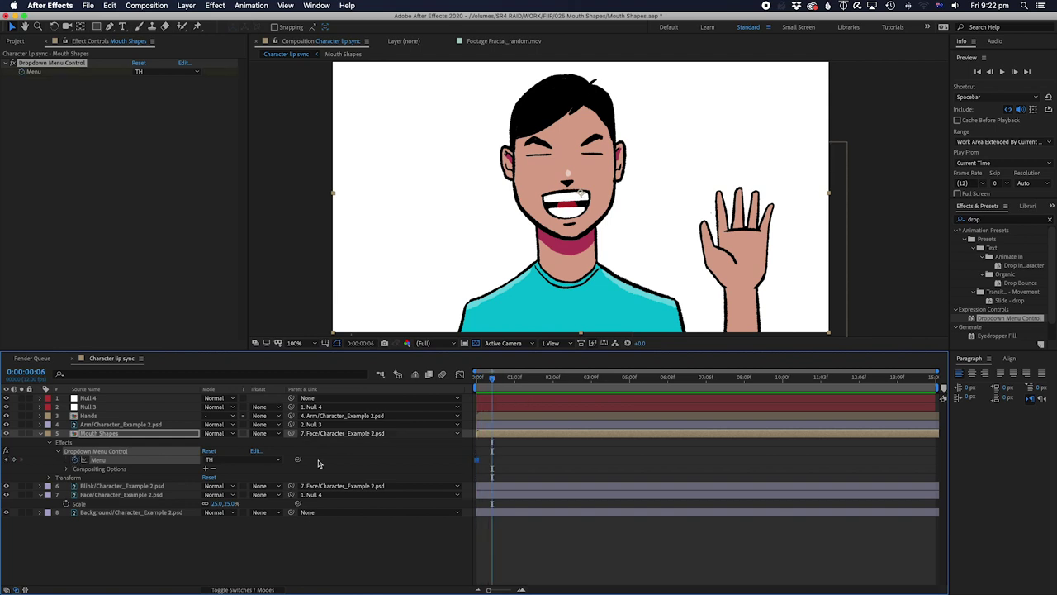
click(248, 460)
key(Return)
drag(493, 382, 448, 420)
drag(527, 454, 467, 466)
key(Delete)
click(504, 456)
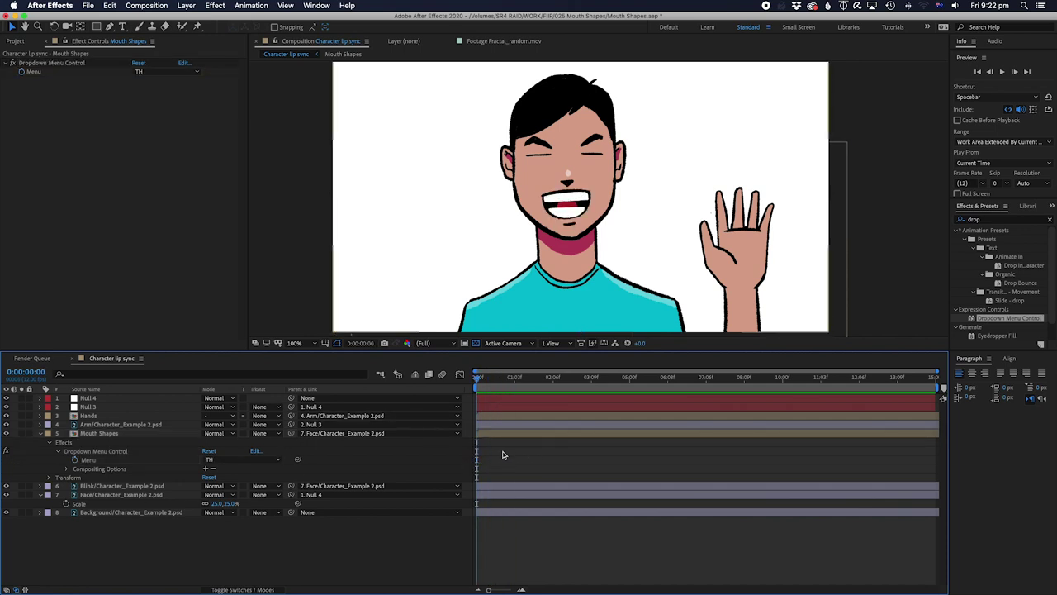
Step: Reveal the Mouth Shapes layer's Scale and move its anchor point to the centre of the mouth
click(505, 435)
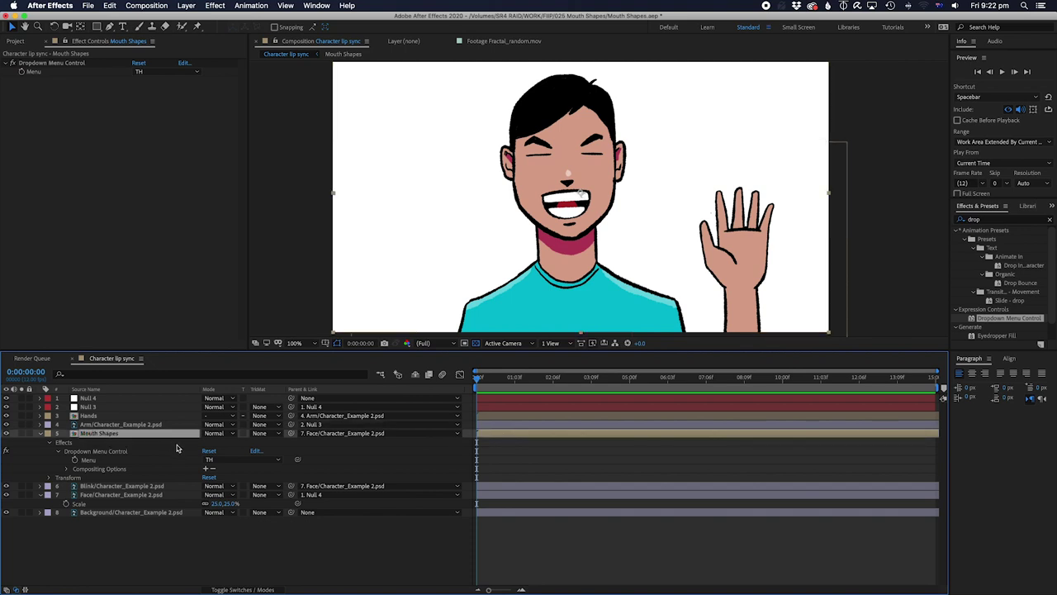
key(s)
key(y)
drag(581, 193, 569, 208)
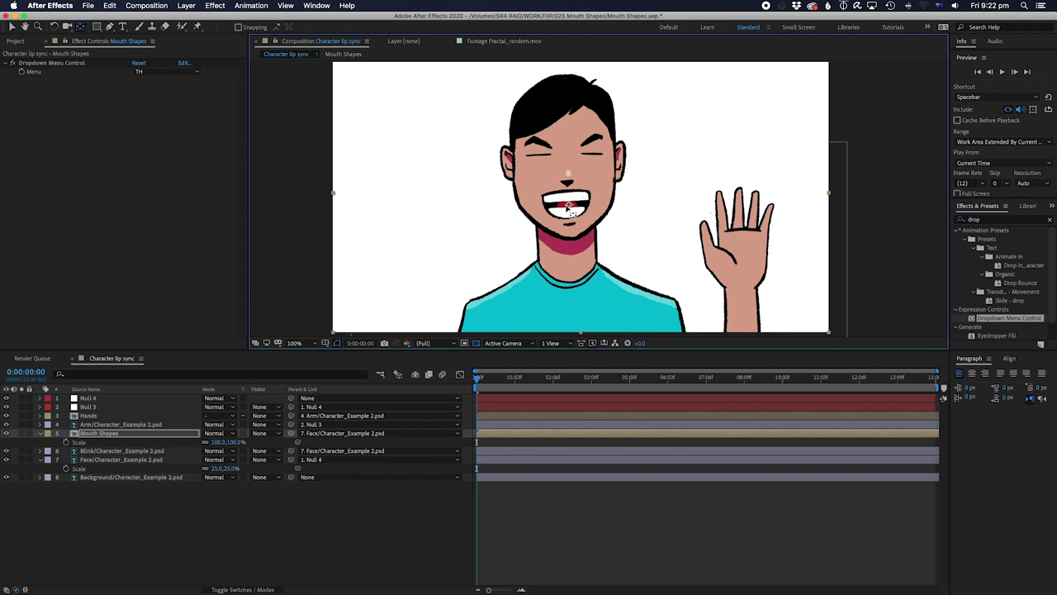
Step: Scale the Mouth Shapes layer down to 73.9% and nudge the mouth into place on the face
drag(218, 446, 201, 446)
key(v)
drag(579, 209, 580, 212)
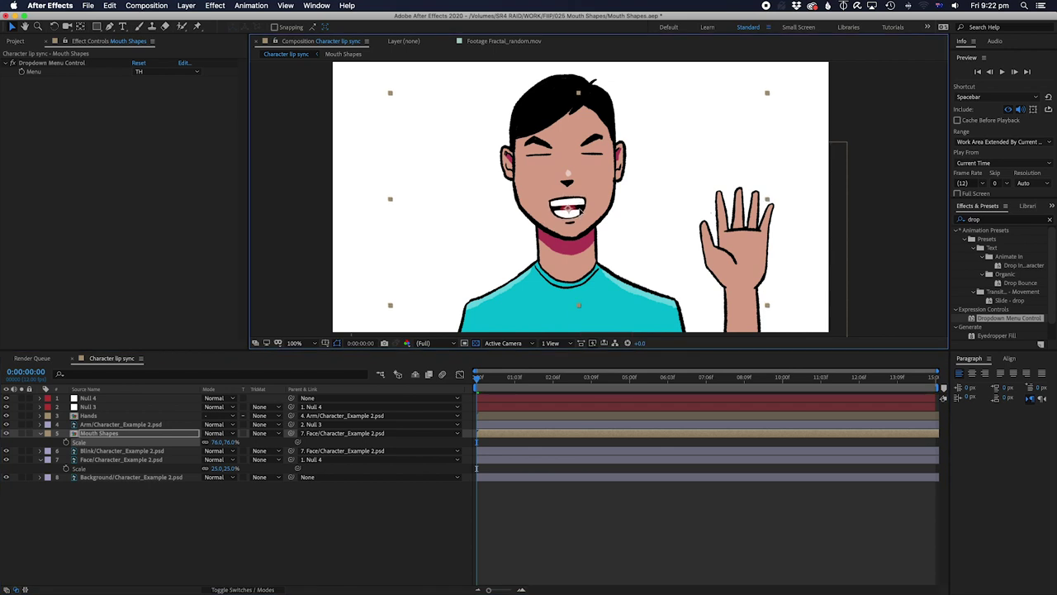
click(273, 519)
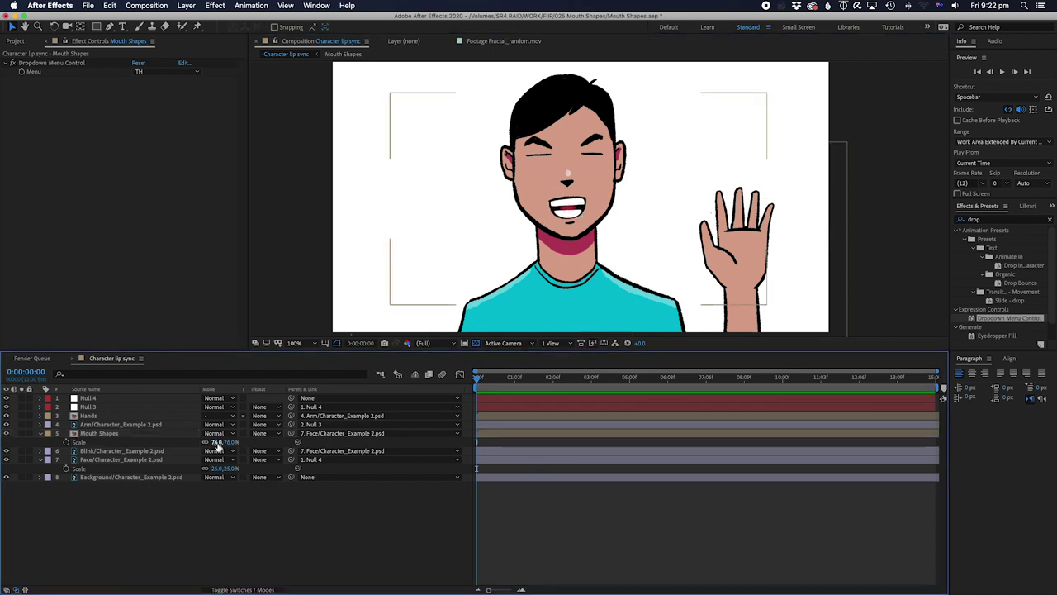
drag(216, 442, 201, 442)
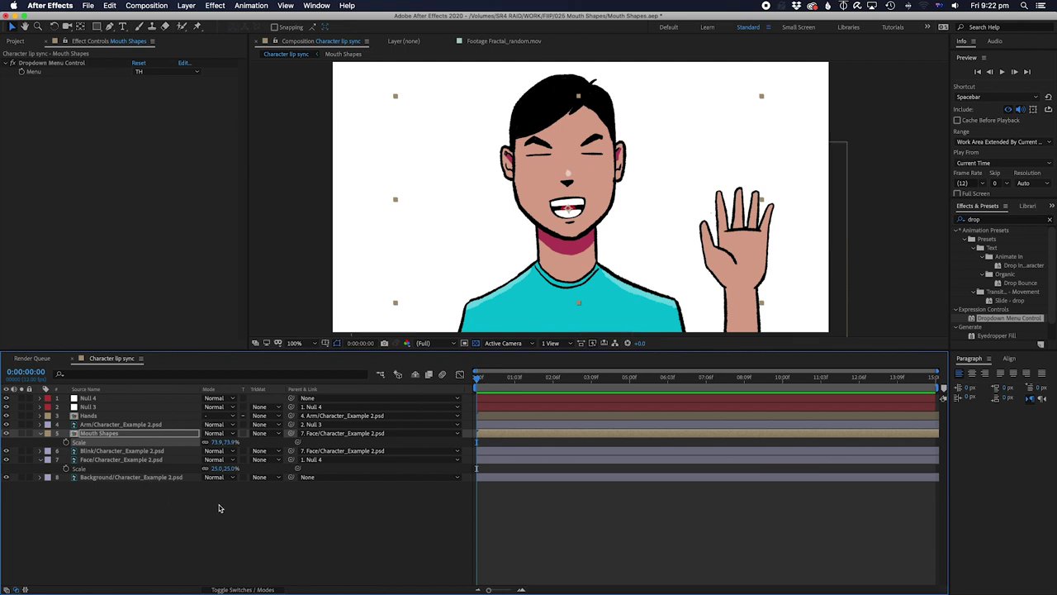
click(40, 434)
click(41, 435)
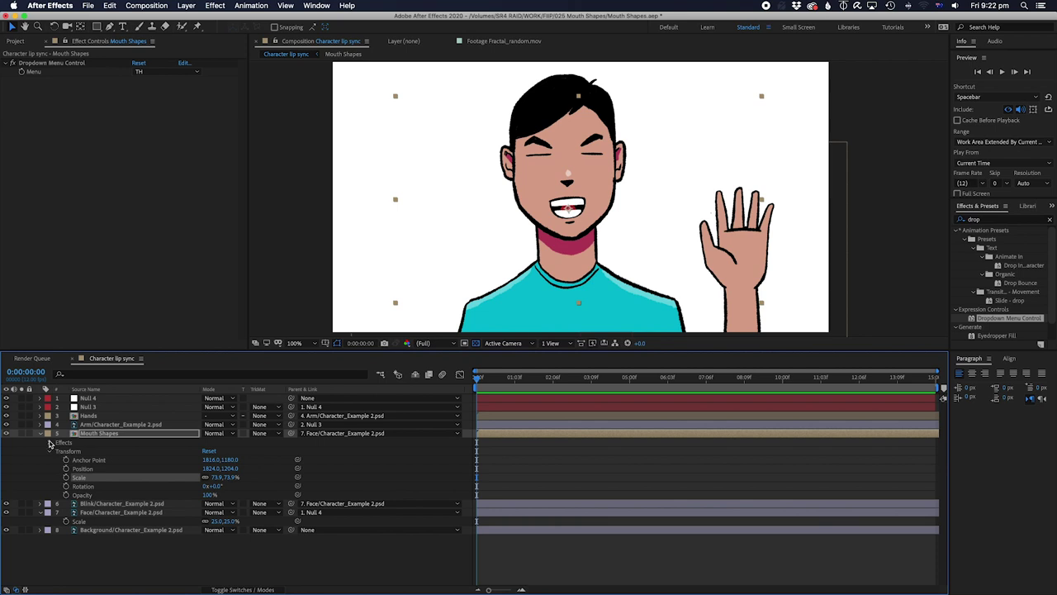
click(50, 443)
click(58, 452)
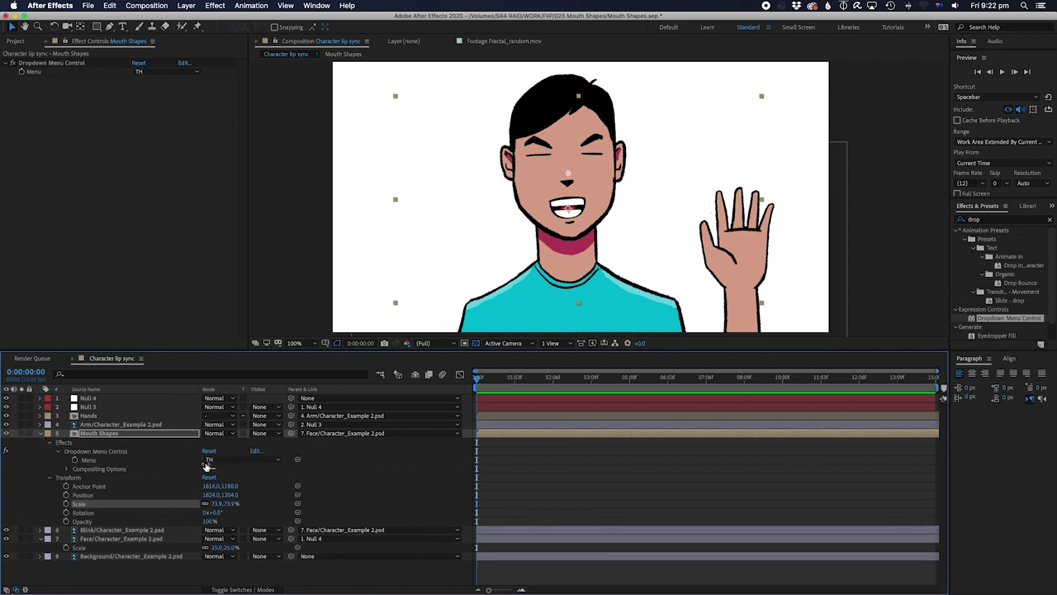
click(40, 434)
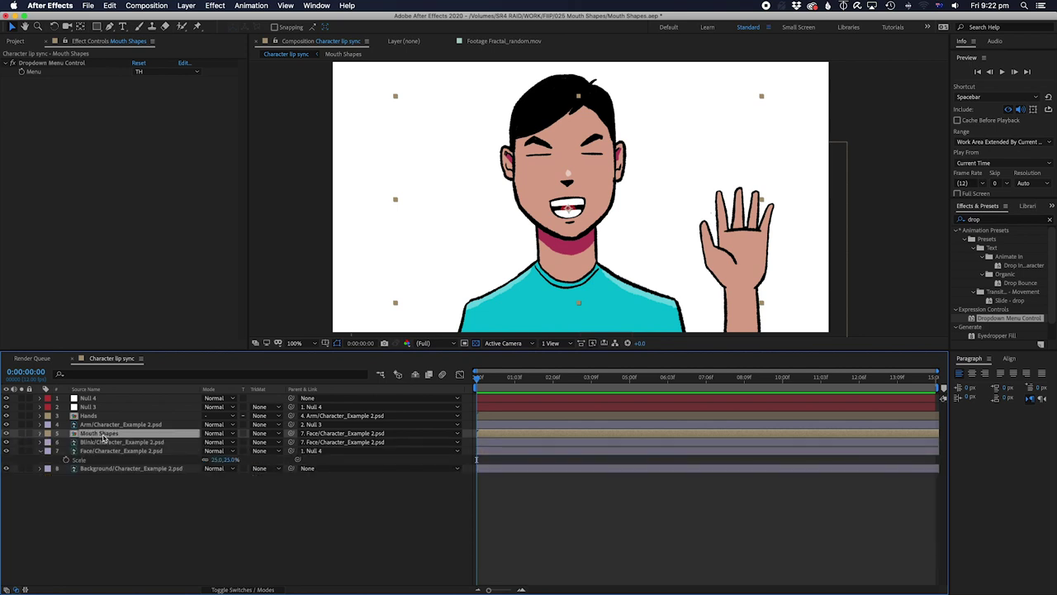
Step: Show layer names instead of source names and hide the Blink layer so the eyes are open
click(89, 390)
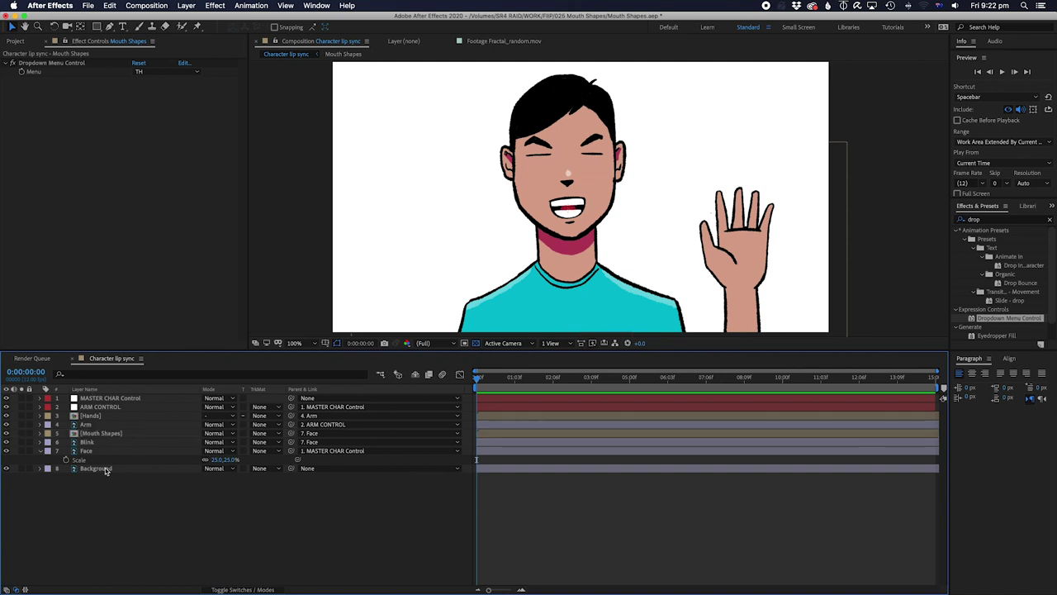
click(88, 443)
click(7, 443)
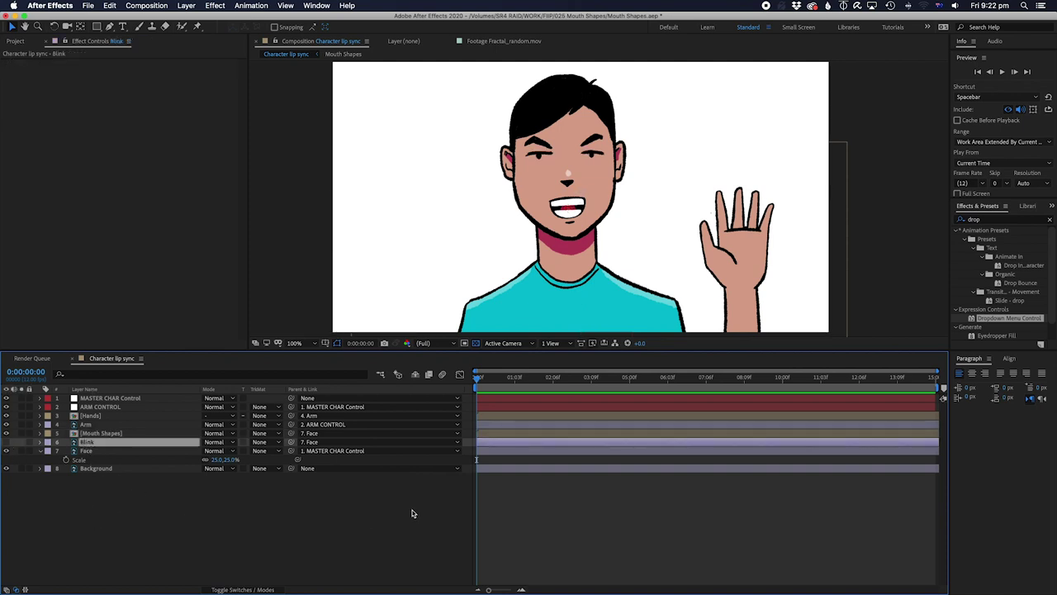
Step: Apply a Dropdown Menu Control effect to the Hands layer
click(96, 415)
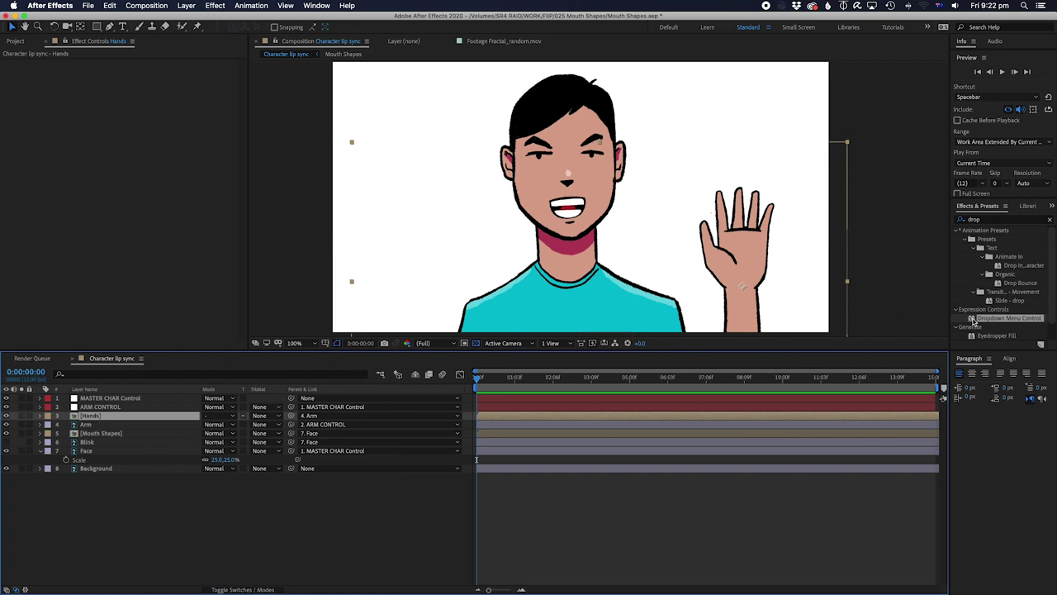
drag(988, 319, 91, 417)
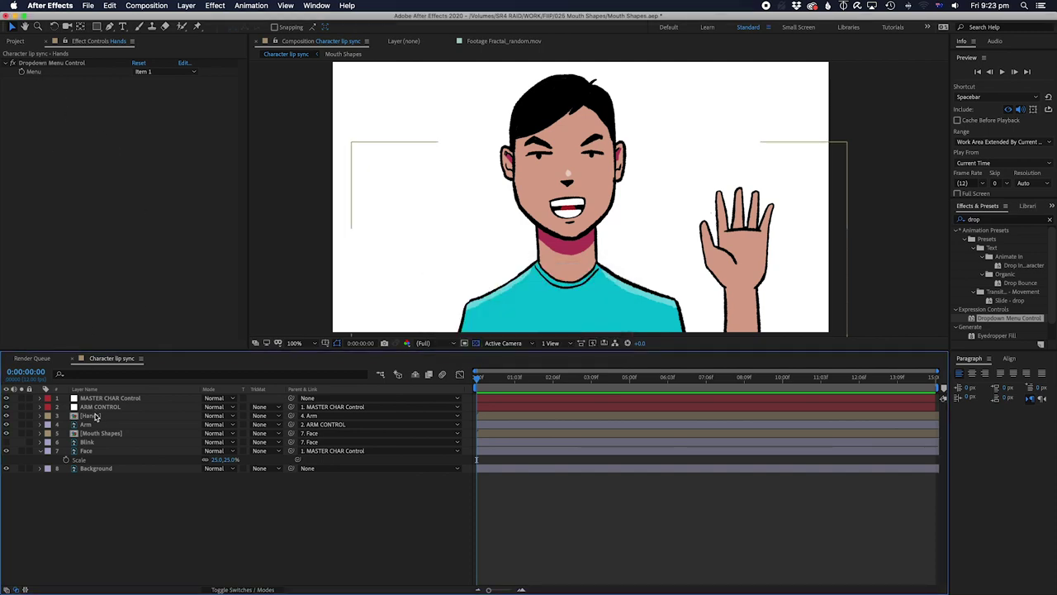
Step: Open the Hands precomp in a timeline docked below Character lip sync and reveal the Hands layer's dropdown Menu property
double_click(91, 416)
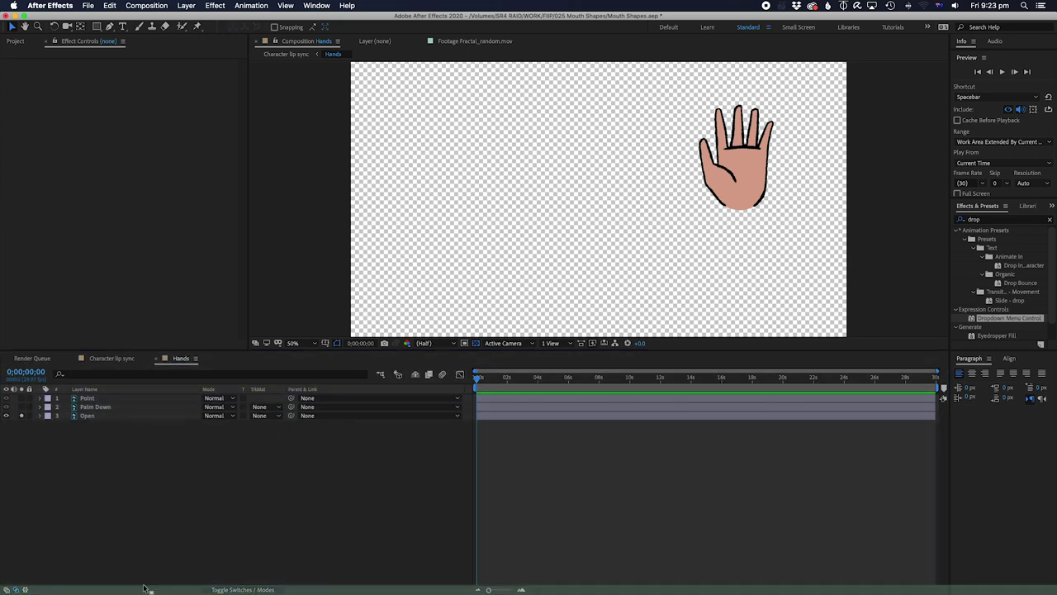
drag(143, 588, 144, 585)
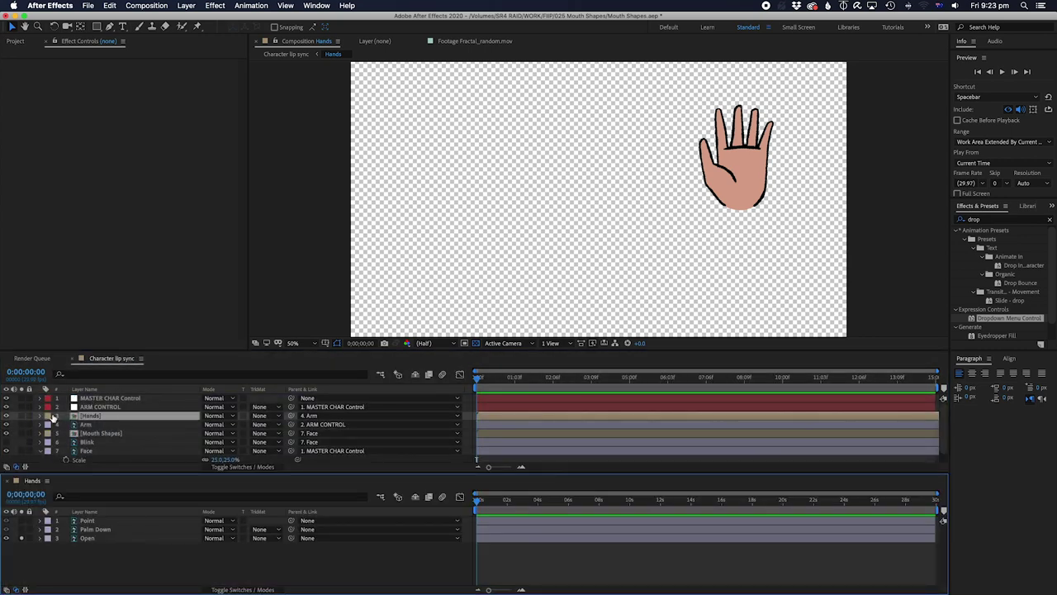
click(41, 416)
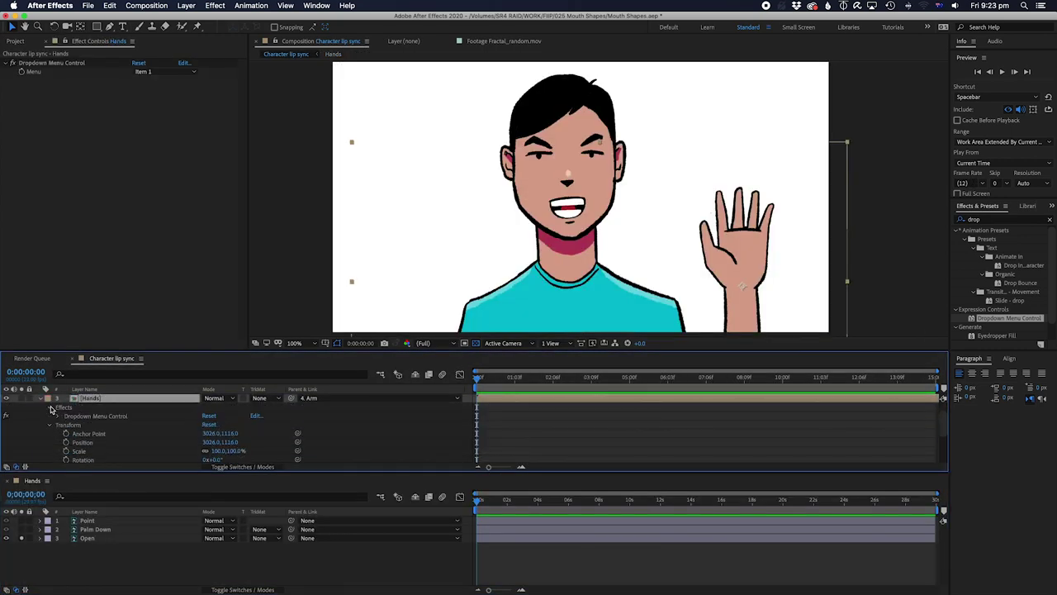
click(57, 416)
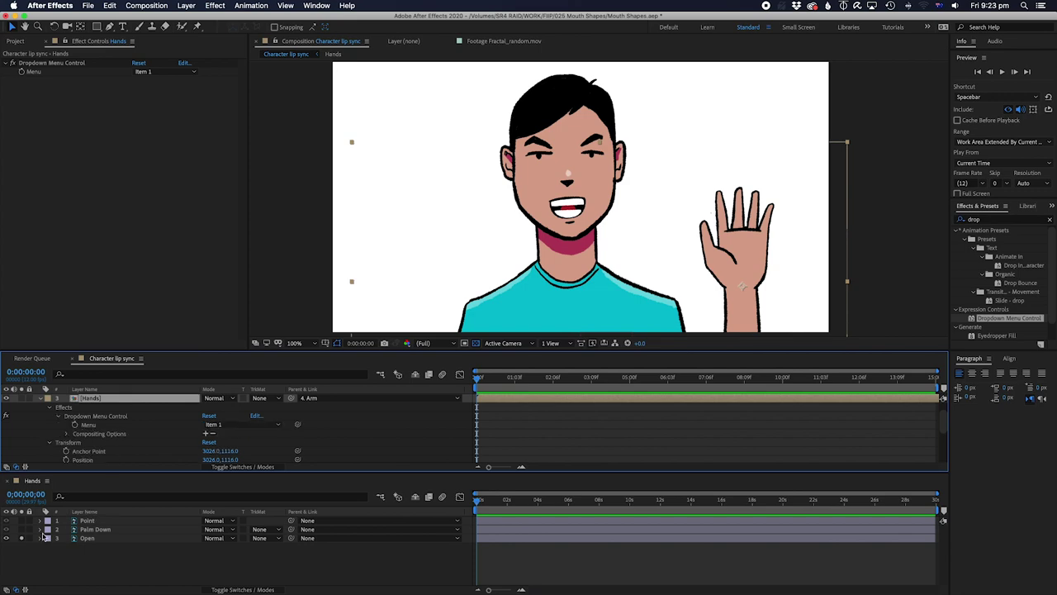
Step: Unsolo the Open layer and give Point an Opacity expression defining menu as a link to the Hands layer's dropdown Menu
click(21, 538)
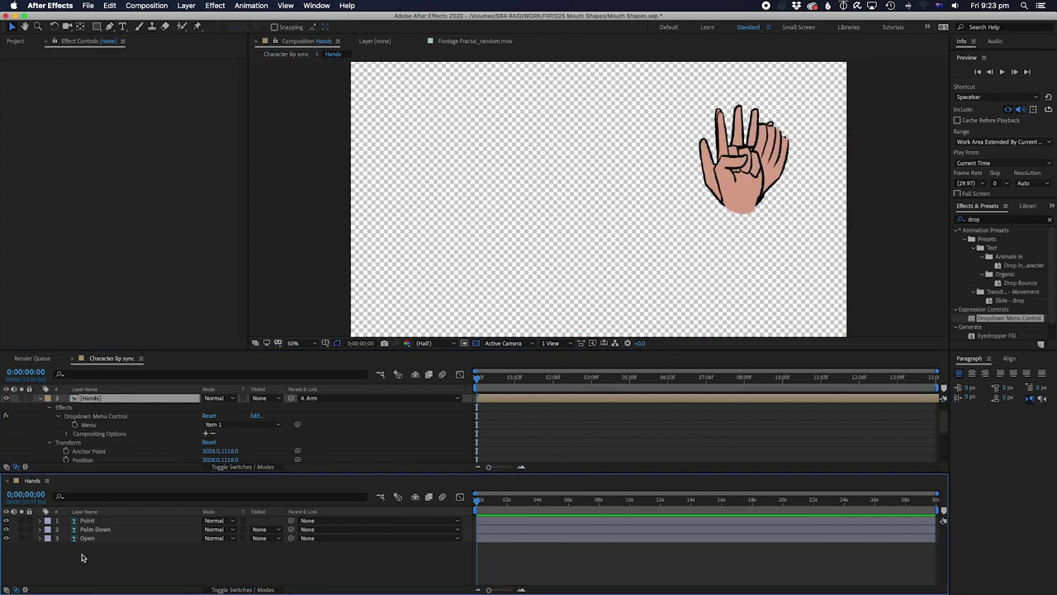
click(93, 522)
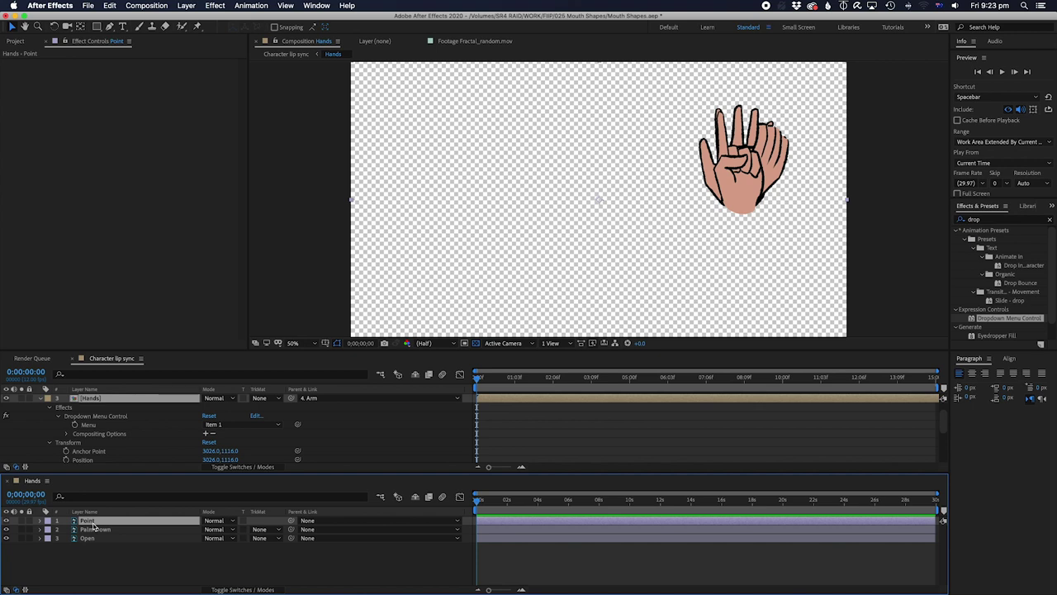
key(t)
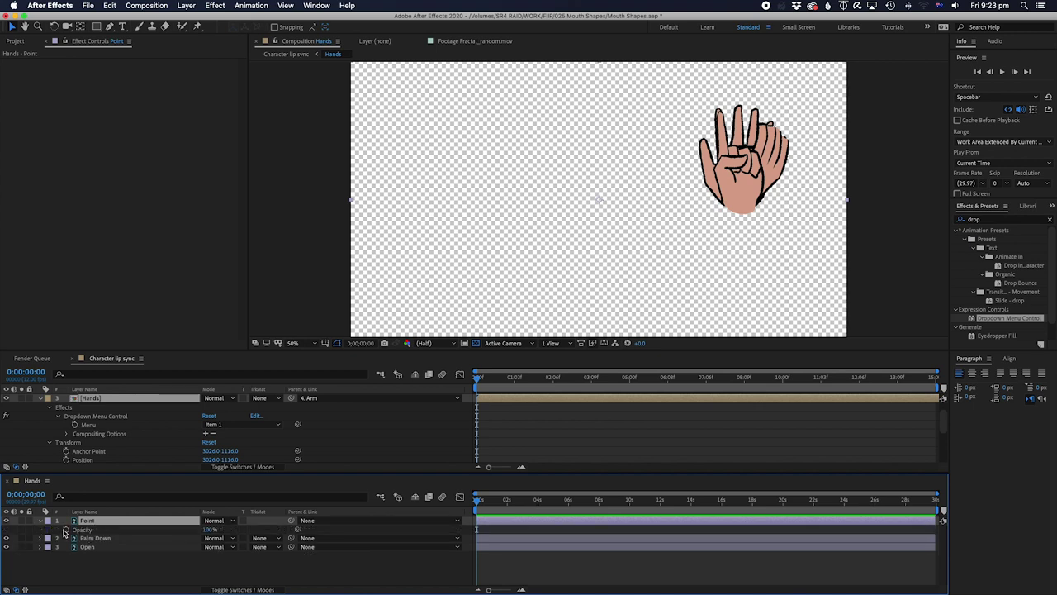
alt+click(65, 530)
text(menu =)
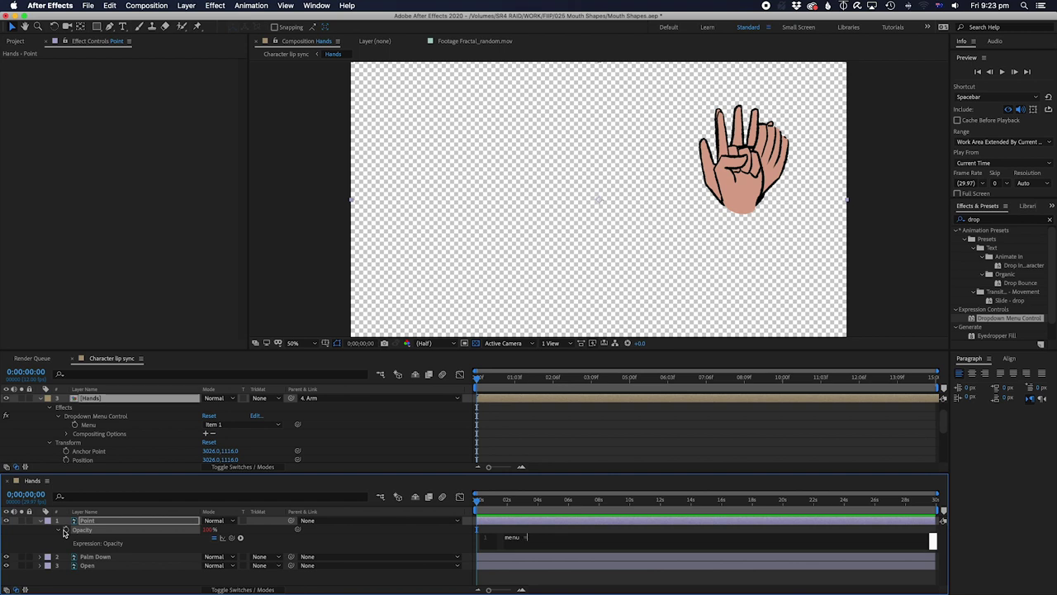
drag(222, 538, 93, 424)
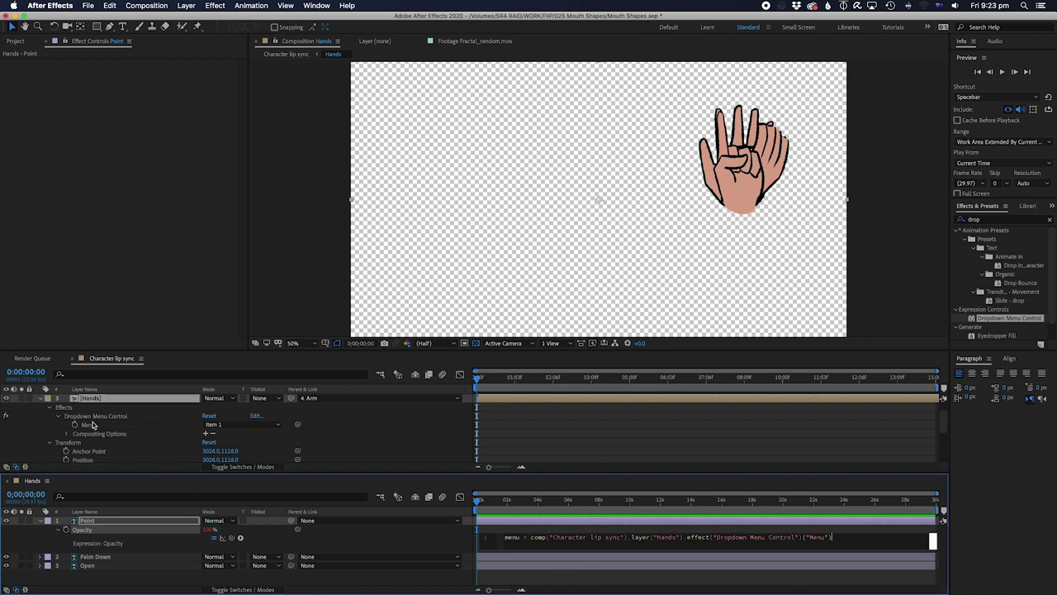
click(582, 526)
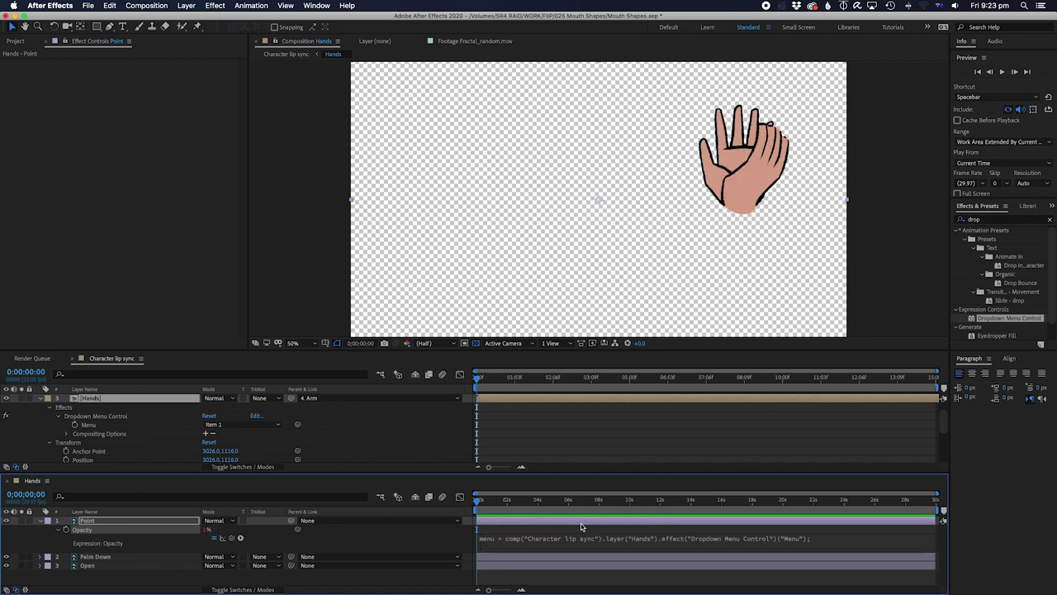
Step: Rename the three items of the Hands layer's dropdown menu to Point, Palm down and Open hand
click(257, 415)
double_click(441, 94)
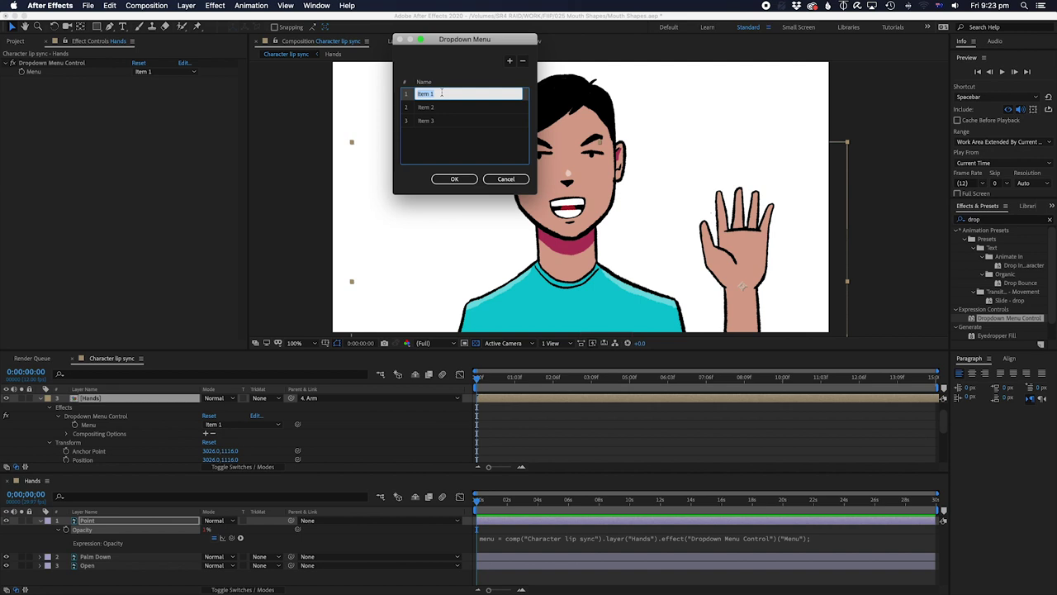
text(Point)
double_click(435, 105)
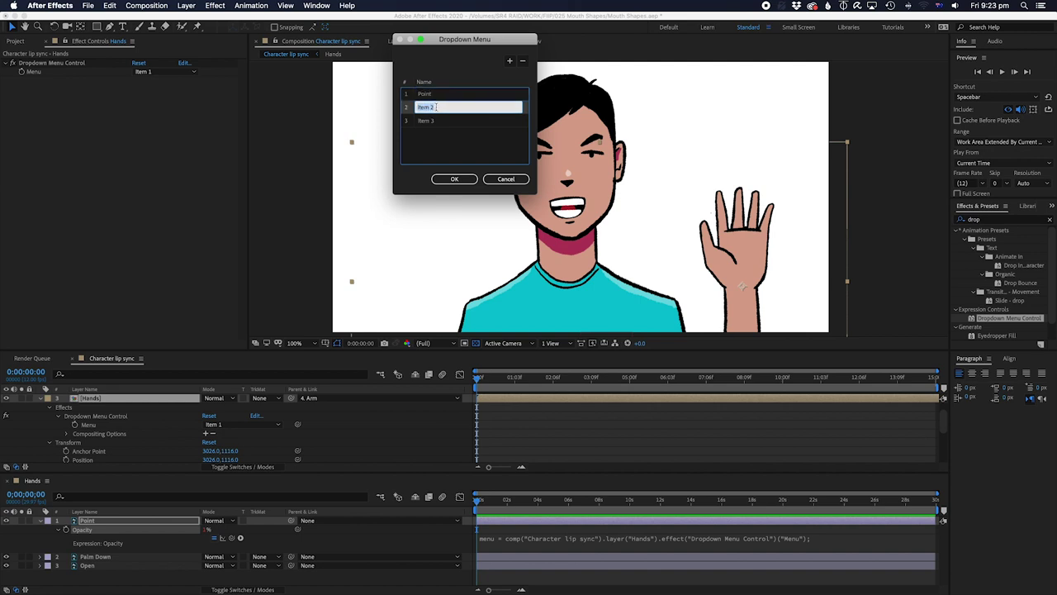
text(Pal)
double_click(425, 122)
text(Open hand)
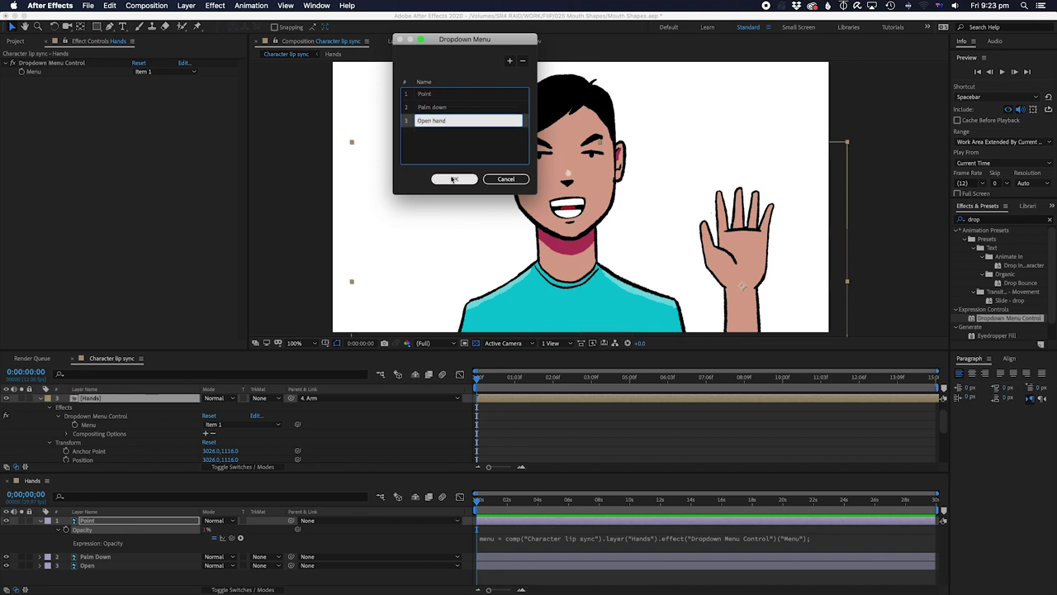
click(455, 179)
Step: Add the line "if (menu == 1) 100; else 0;" to the Point layer's Opacity expression
click(840, 538)
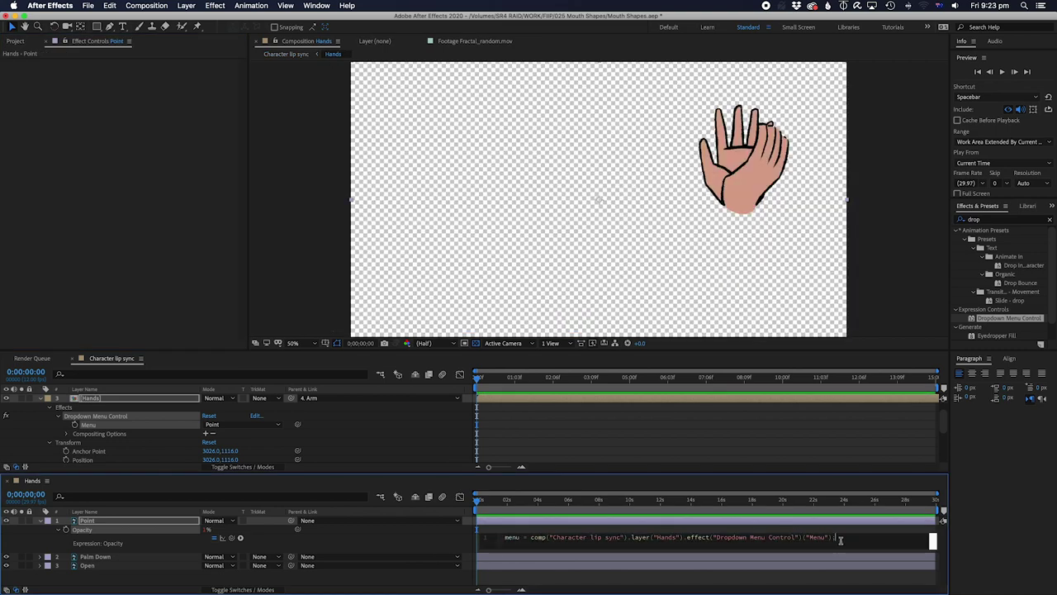
key(Return)
text(if me)
key(BackSpace)
key(BackSpace)
text((menu)
text(; else)
Step: Copy only the Opacity expression from Point and paste it onto the Palm Down and Open layers
key(super+a)
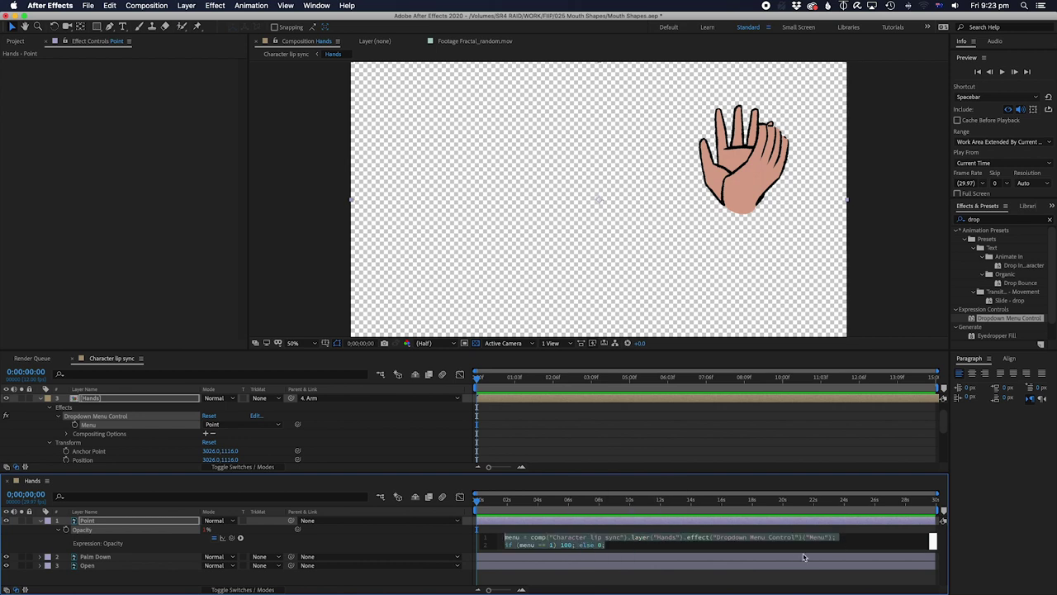
right_click(89, 538)
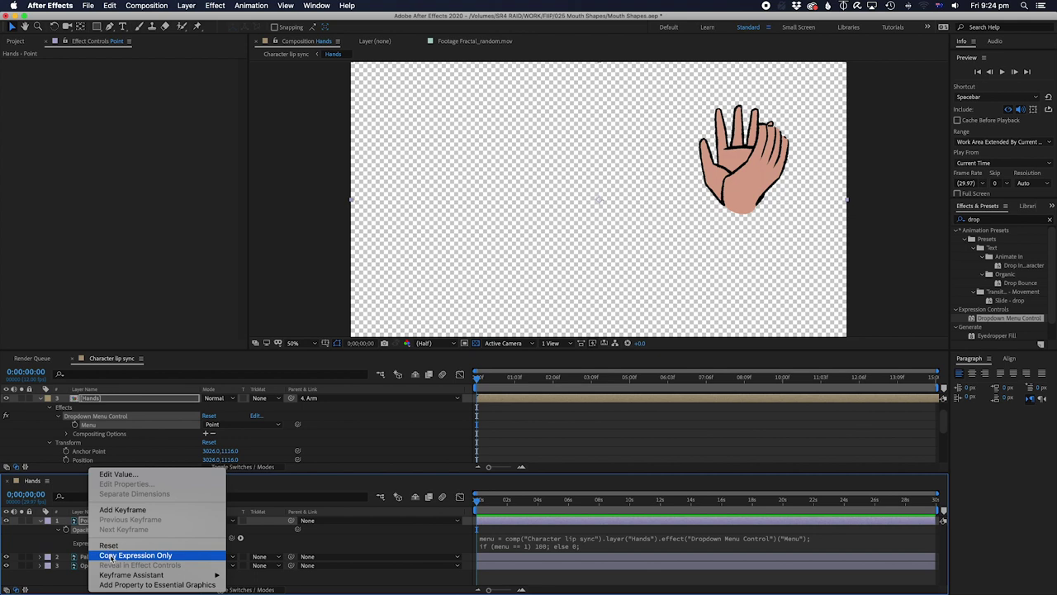
click(104, 556)
click(94, 556)
shift+click(93, 566)
key(super+v)
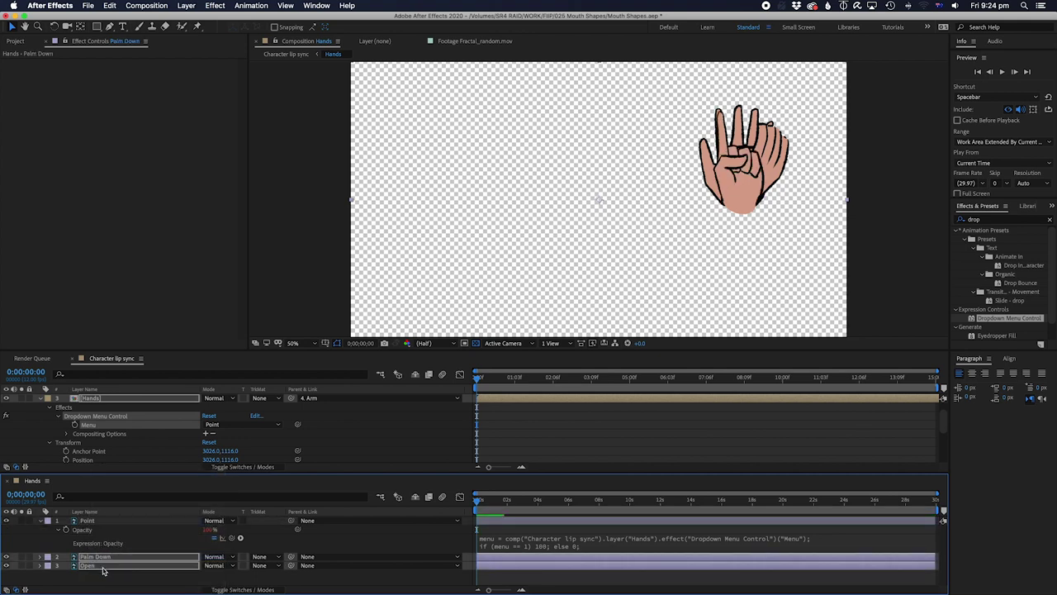
Step: Reveal the Palm Down layer's Opacity expression and change its condition to menu == 2
click(104, 584)
click(39, 557)
click(90, 562)
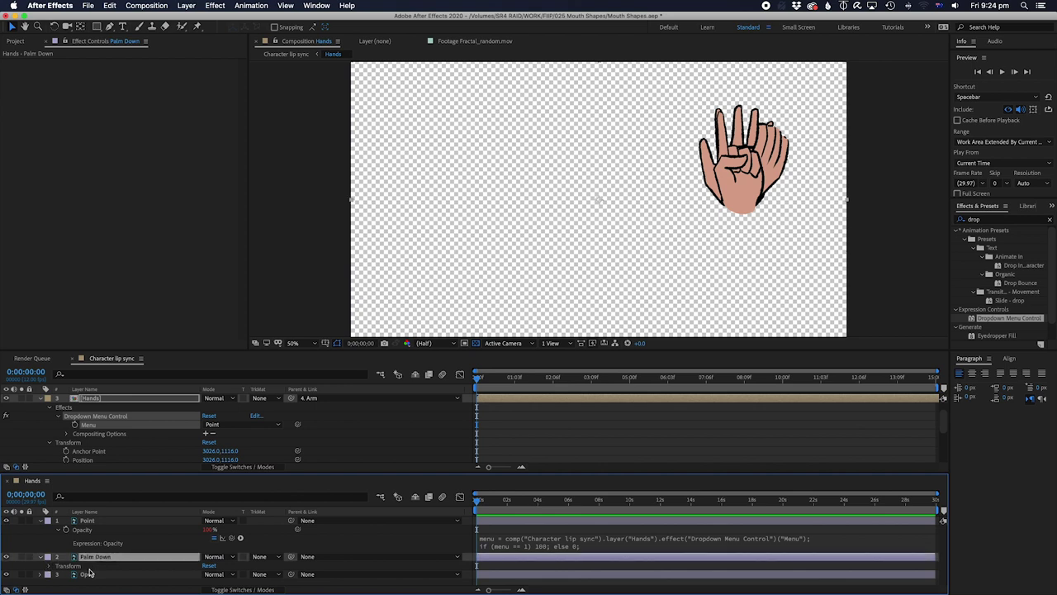
key(e)
key(e)
click(529, 574)
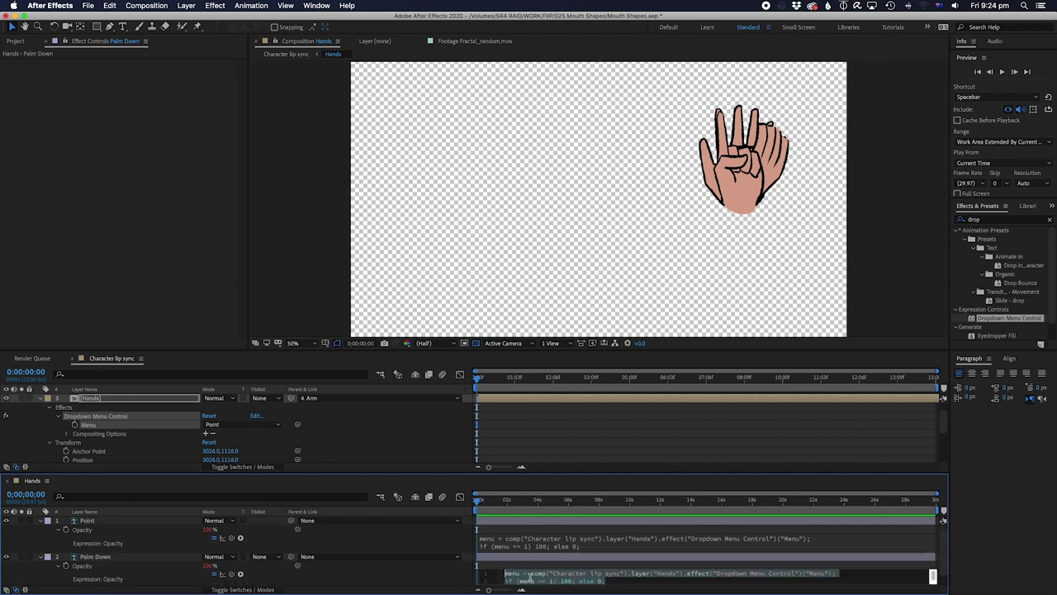
click(552, 579)
key(BackSpace)
text(2)
key(KP_Enter)
Step: Reveal the Open layer's Opacity expression in the Hands timeline
scroll(567, 574, down, 1)
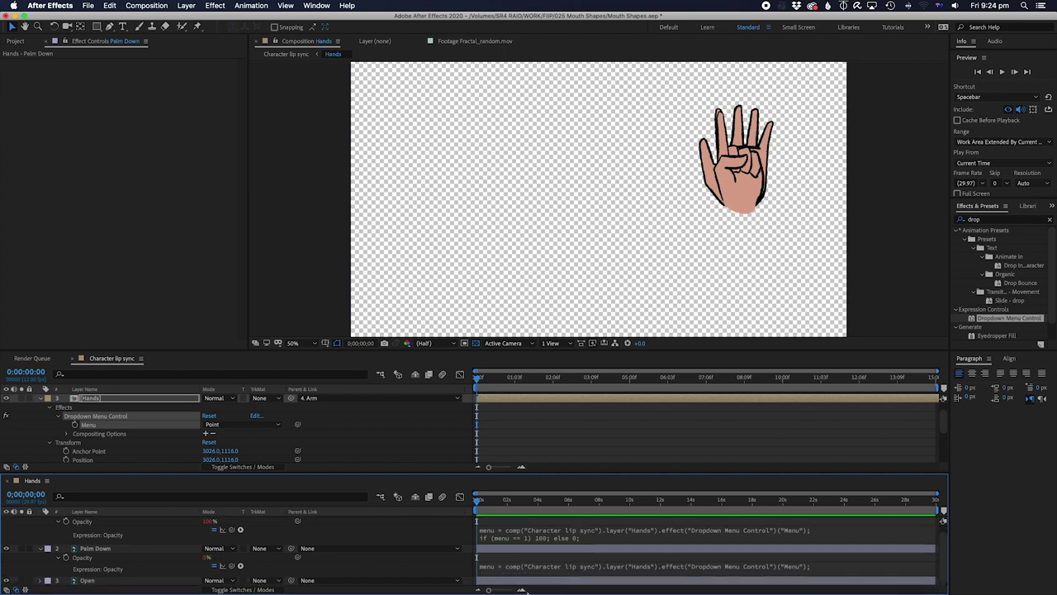
click(524, 585)
scroll(545, 578, down, 2)
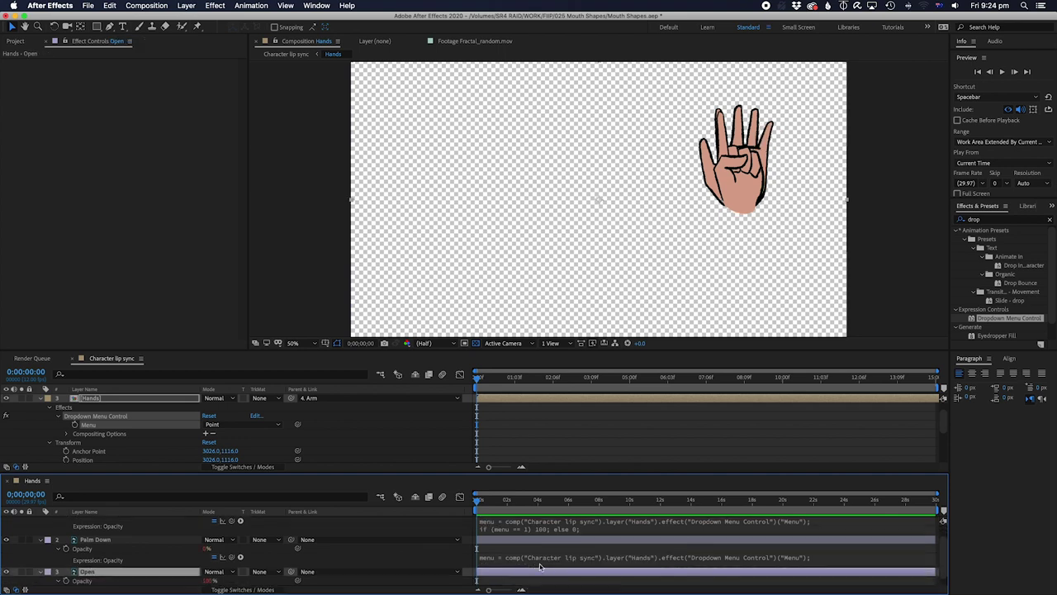
click(534, 581)
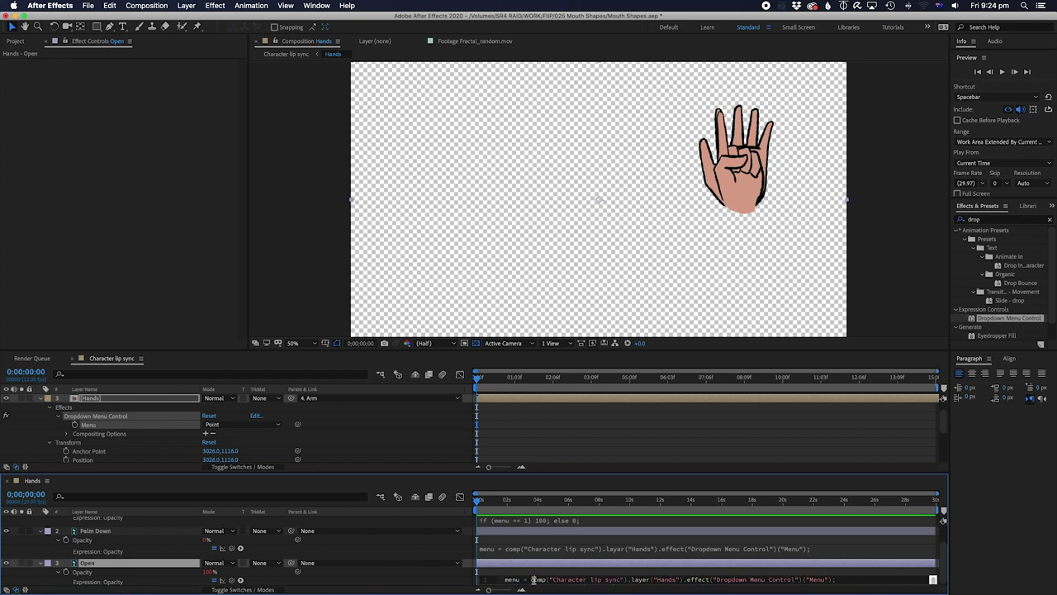
drag(554, 581, 601, 590)
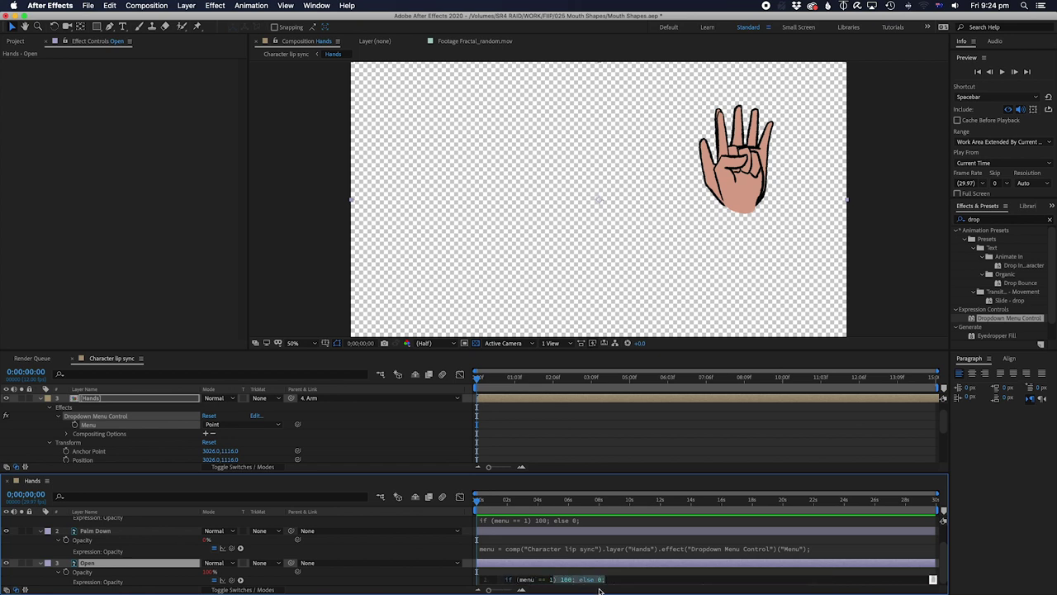
key(BackSpace)
key(shift+End)
scroll(601, 583, up, 1)
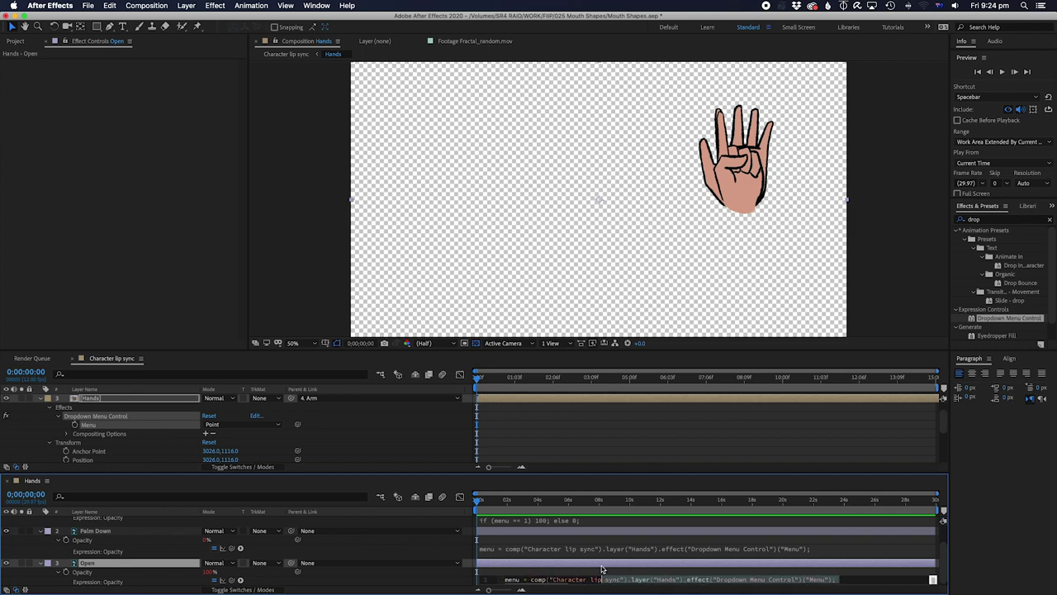
click(602, 568)
Step: Temporarily maximize the Hands timeline and change the condition in the Open layer's Opacity expression to menu == 3
key(grave)
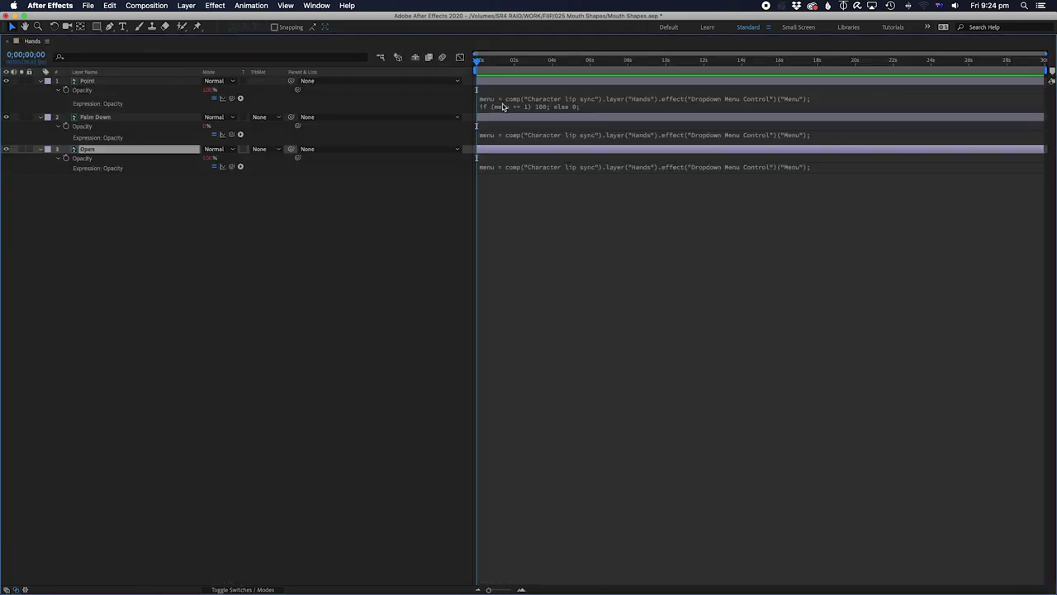
click(501, 166)
key(ctrl+v)
double_click(551, 173)
text(3)
key(KP_Enter)
key(grave)
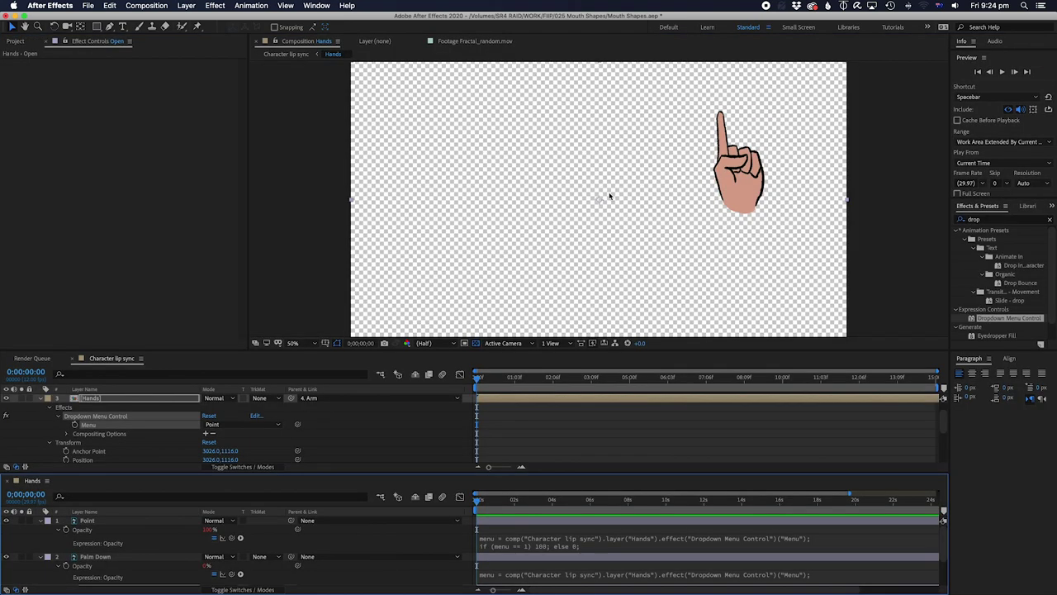
Step: Collapse the layers in the Hands comp and test the Hands dropdown with Palm down, leaving it on Open hand
key(ctrl+a)
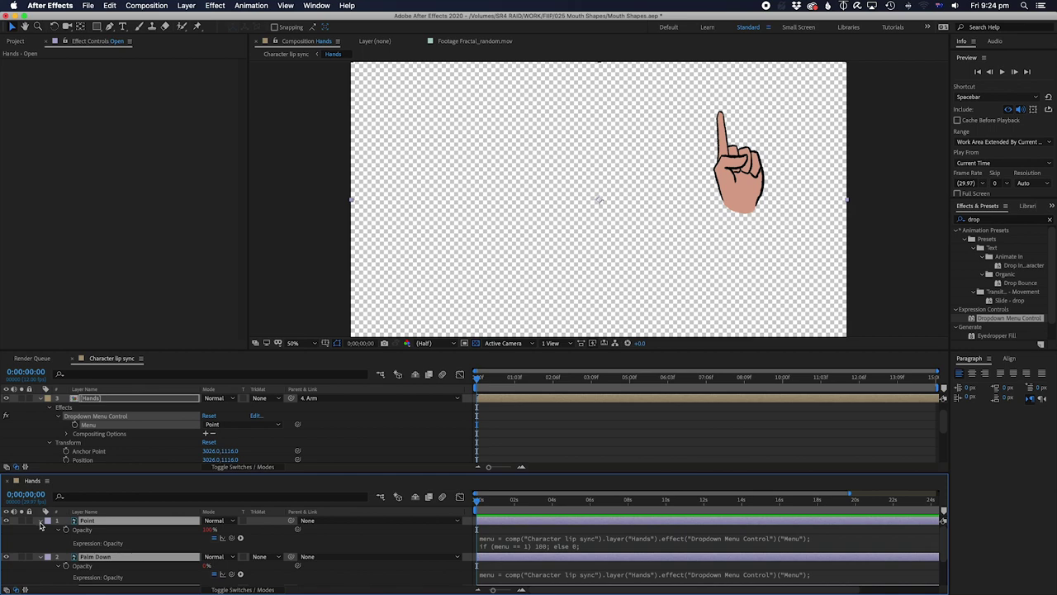
key(u)
click(234, 424)
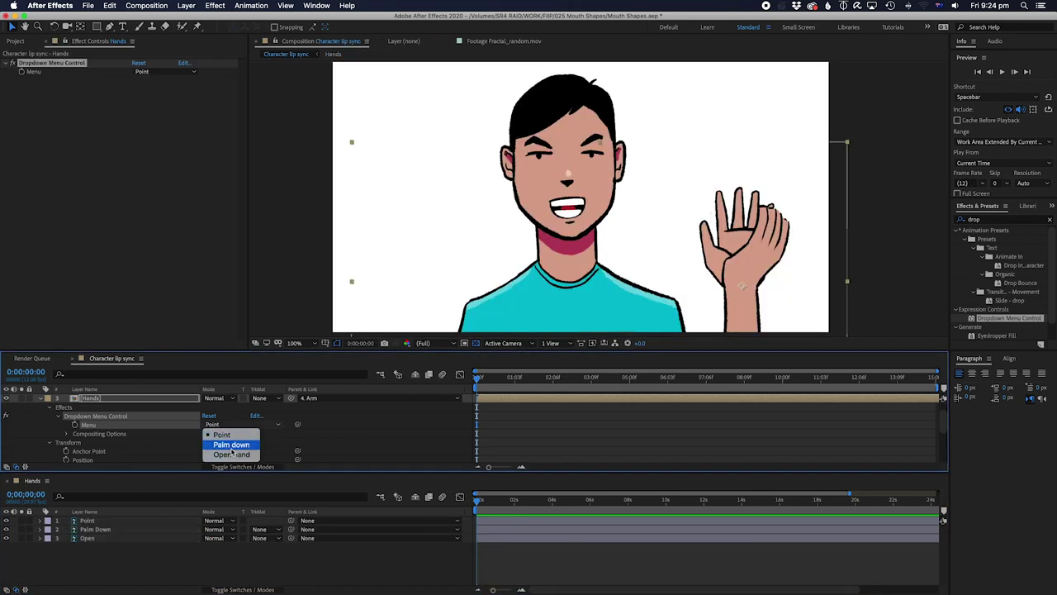
click(231, 446)
click(234, 424)
click(232, 454)
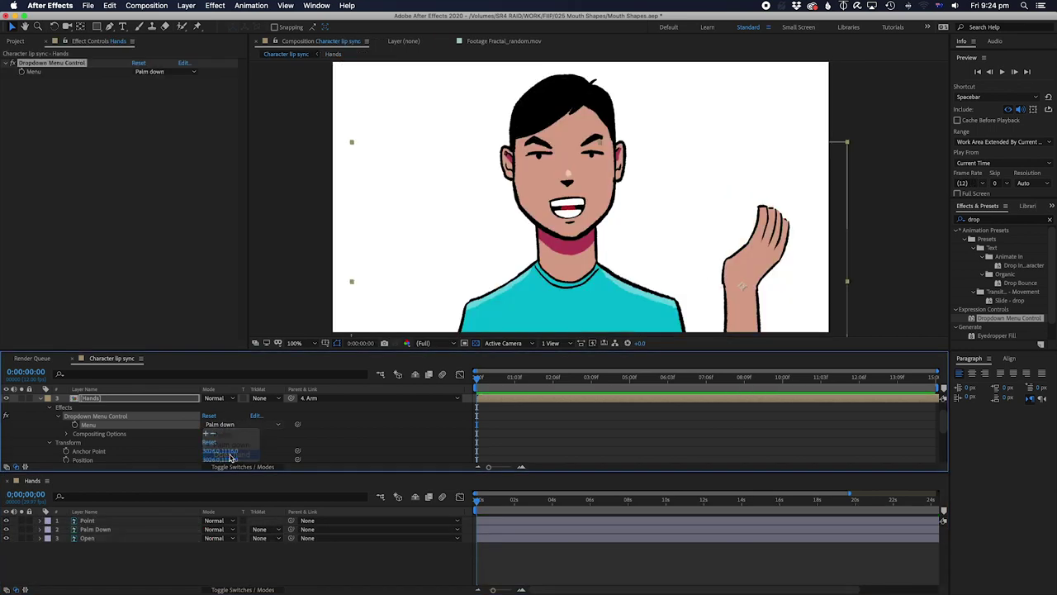
Step: Close the Hands timeline and collapse the Hands layer's properties in Character lip sync
click(17, 481)
click(40, 415)
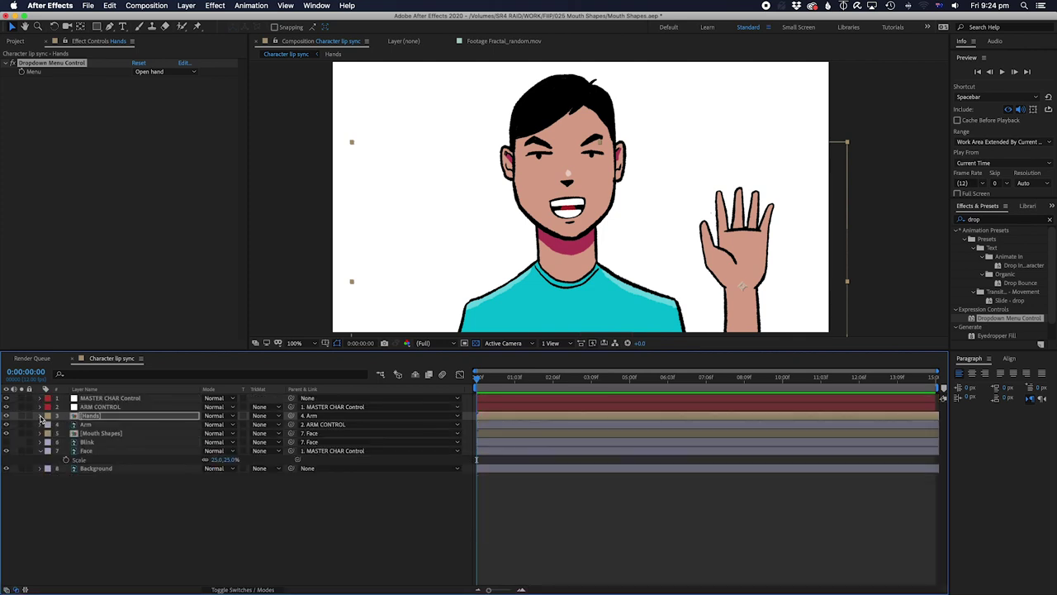
drag(547, 248, 593, 256)
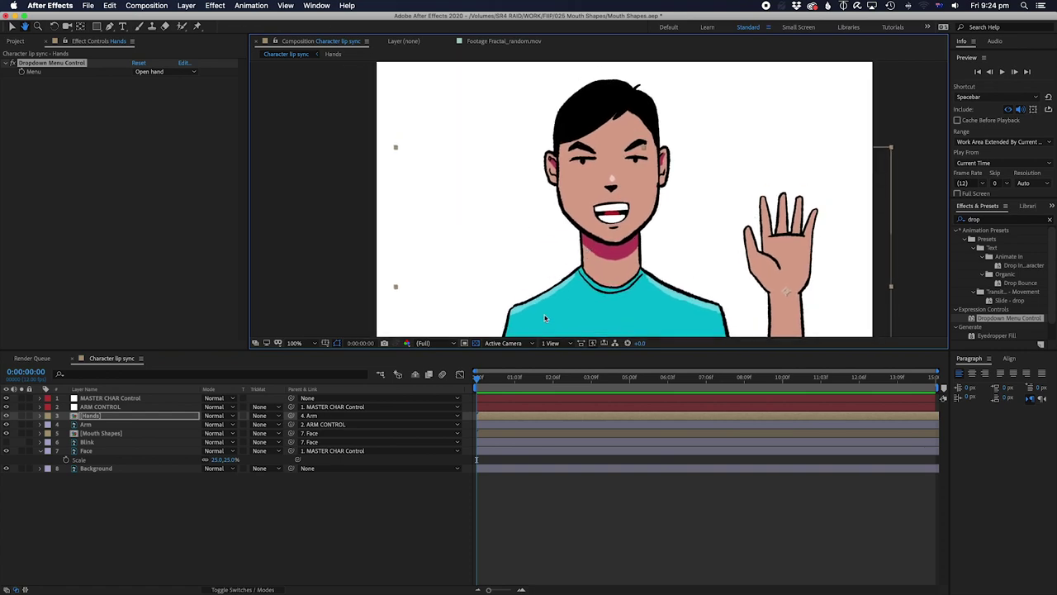
key(space)
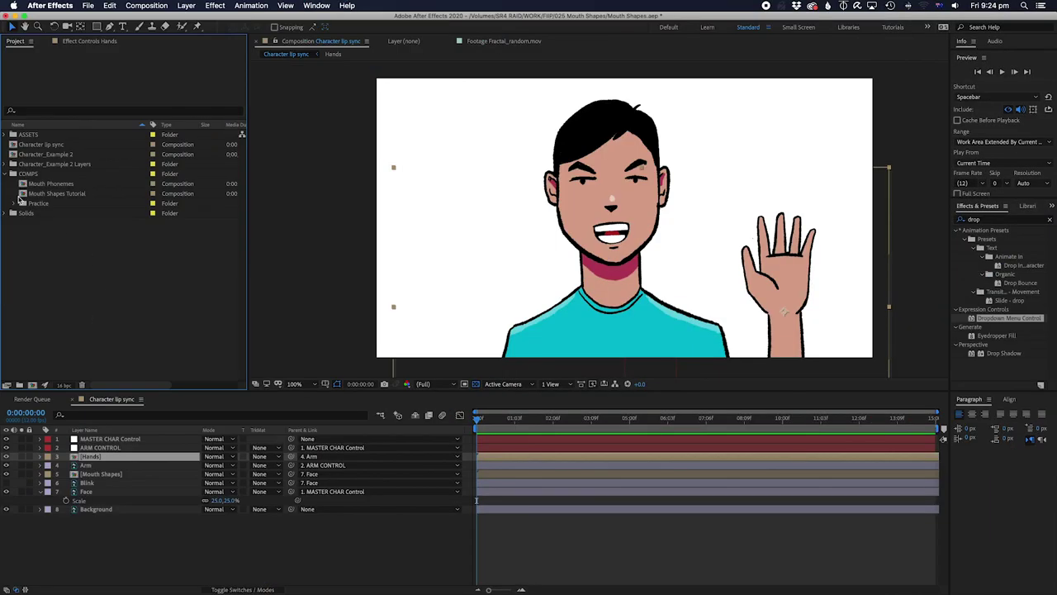
Step: Find the Mouth Shapes Tutorial comp in the project's COMPS folder, open it and copy its Track 2_003.wav layer
click(4, 175)
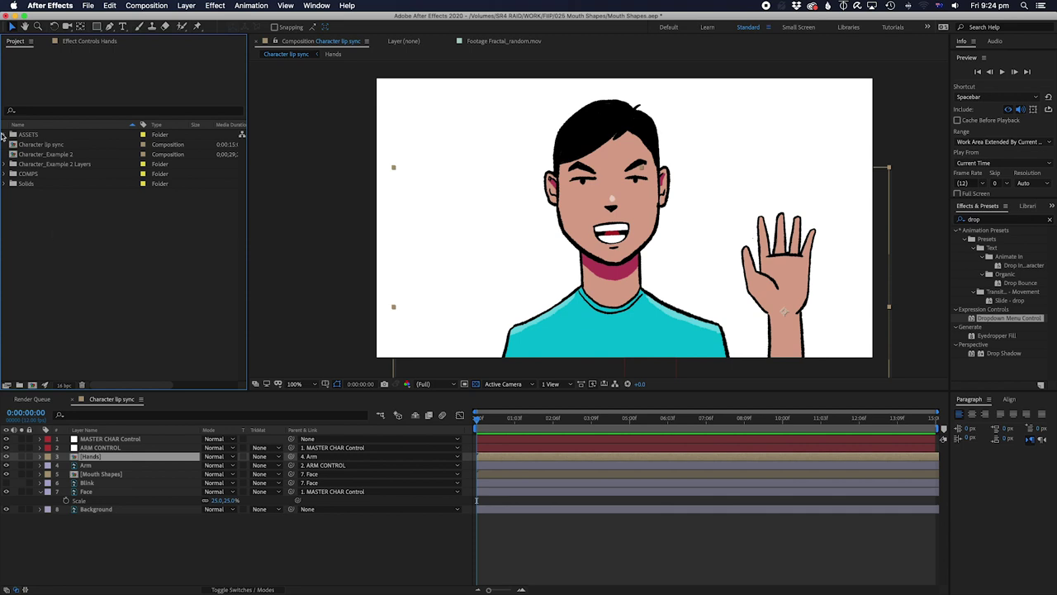
click(4, 134)
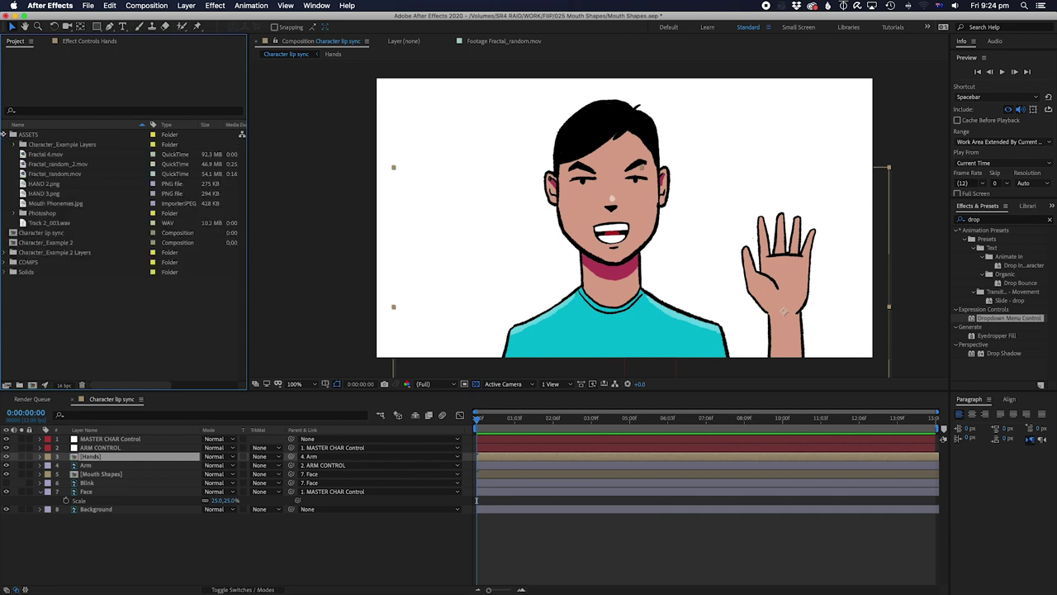
mouse_move(54, 222)
mouse_down()
mouse_move(137, 454)
mouse_move(80, 519)
mouse_move(71, 219)
mouse_move(53, 224)
mouse_up()
click(38, 274)
click(50, 242)
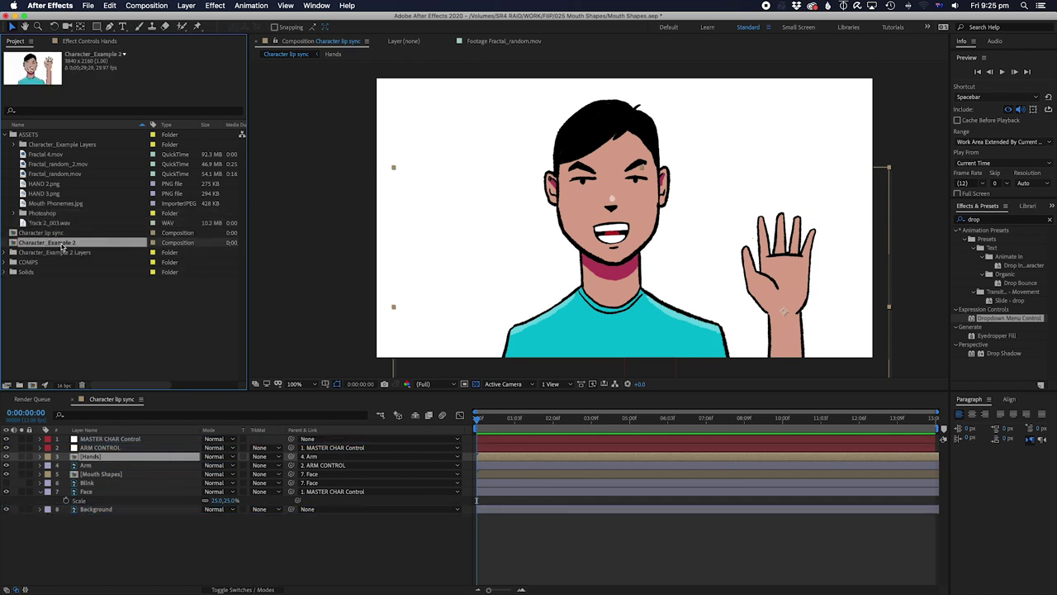
click(55, 252)
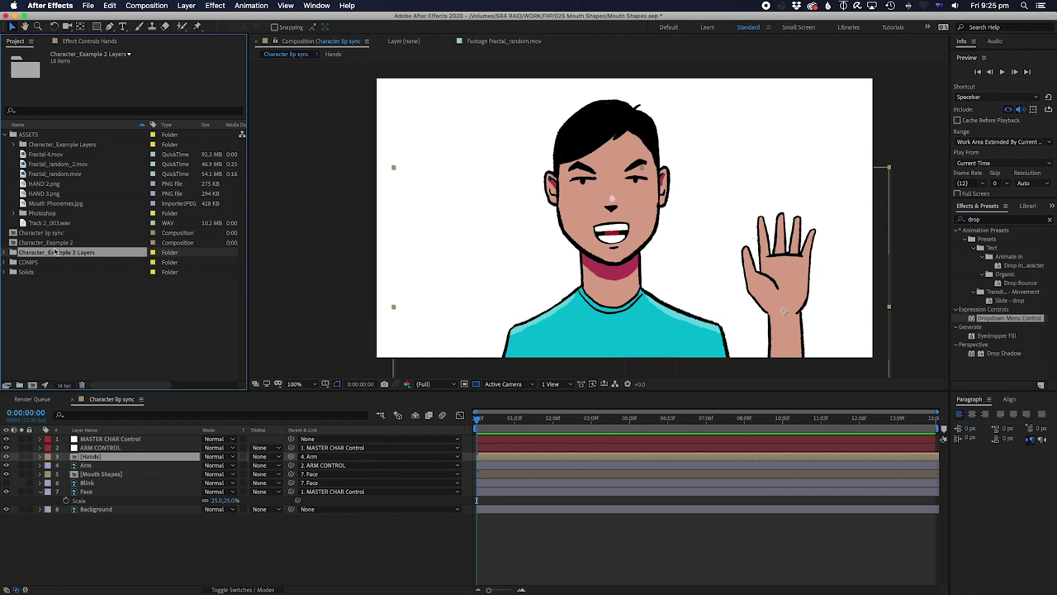
click(6, 263)
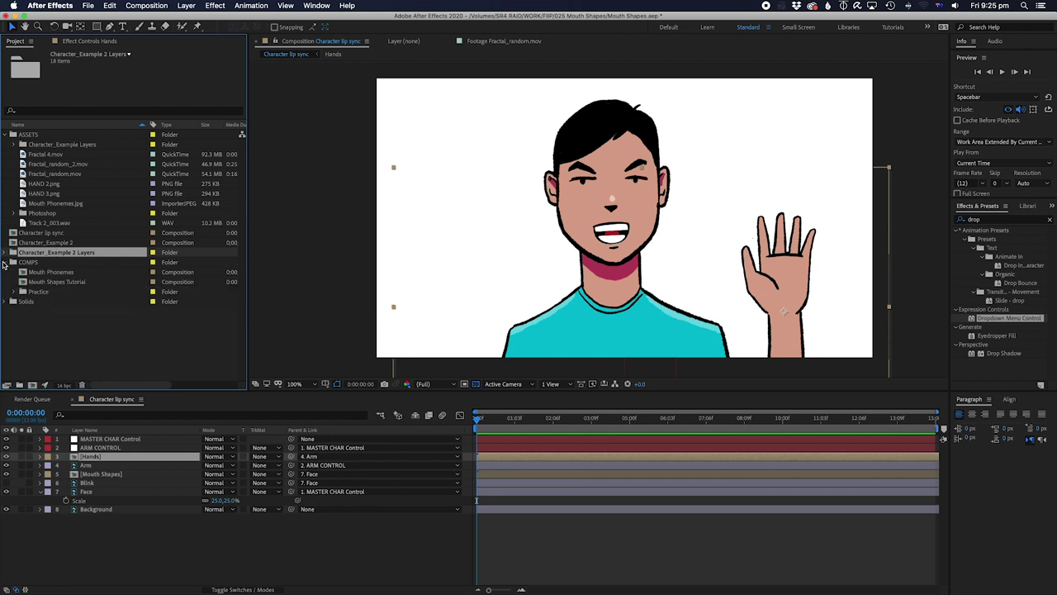
double_click(66, 282)
click(105, 526)
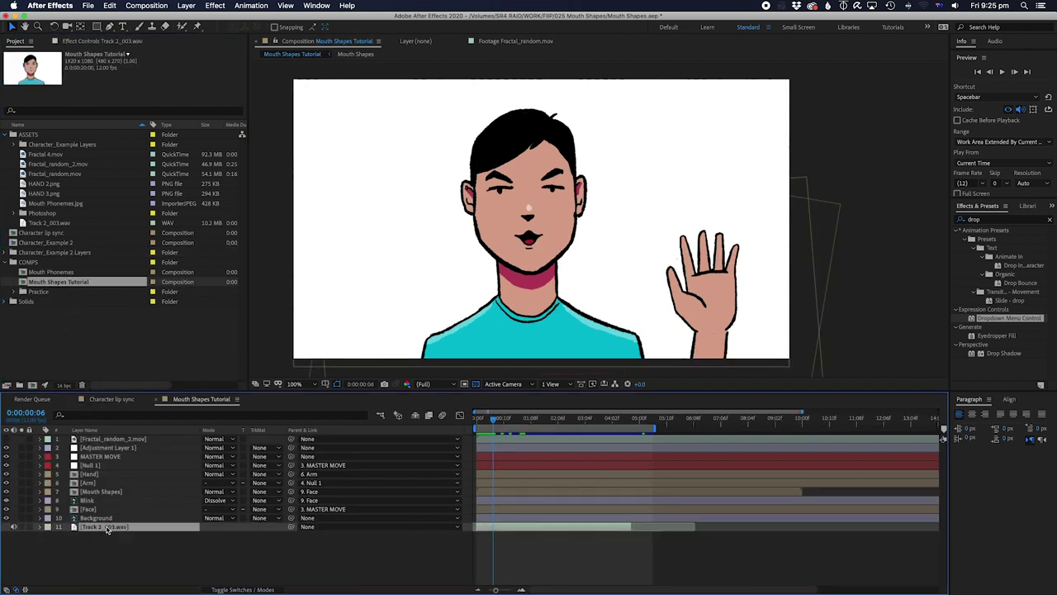
click(150, 326)
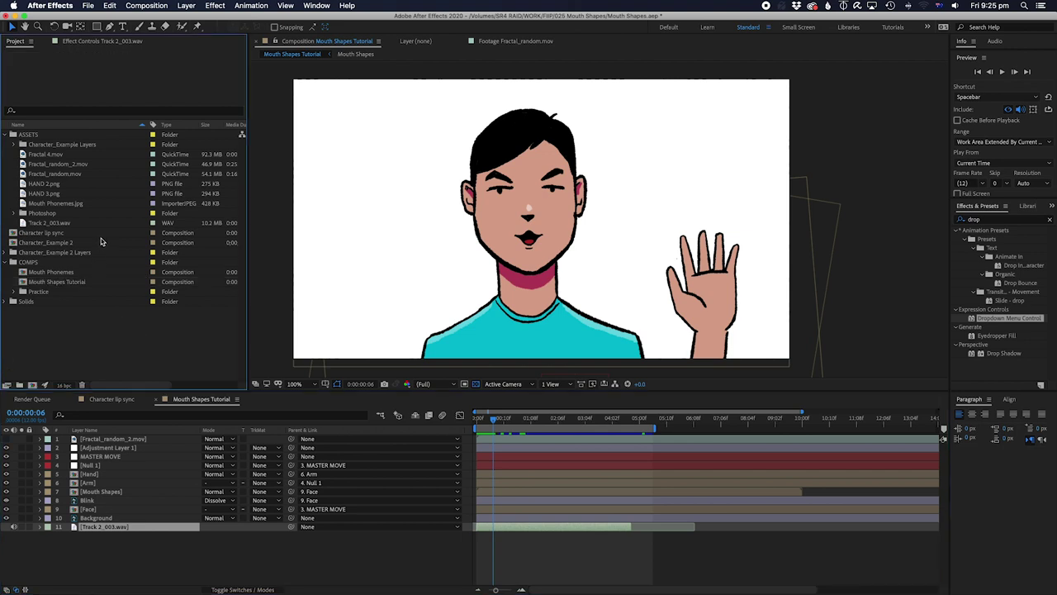
Step: Paste the Track 2_003.wav layer below Background in the Character lip sync comp and expand its Audio properties
click(47, 243)
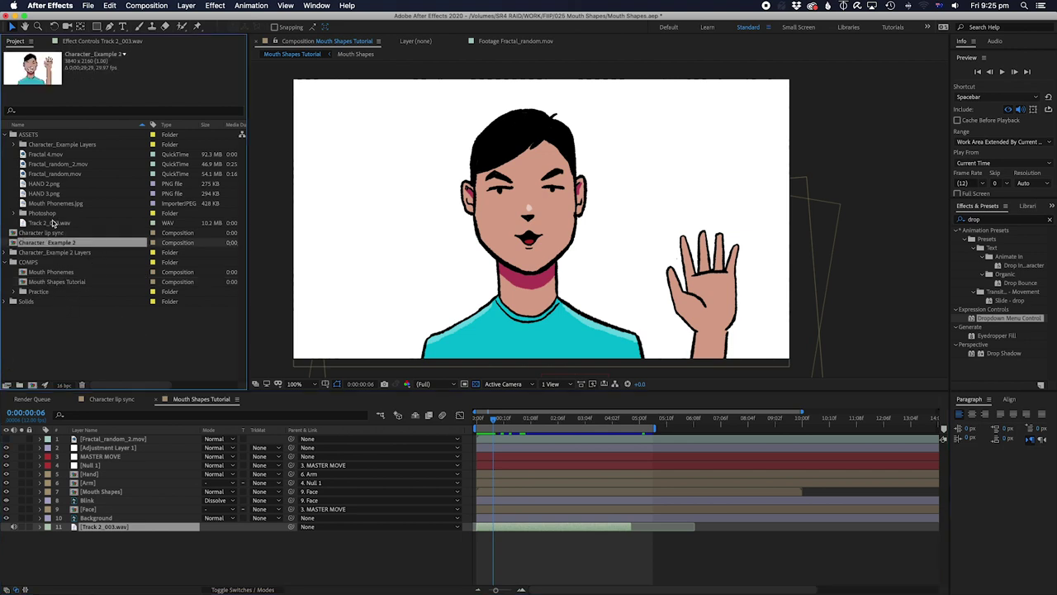
double_click(50, 233)
click(4, 135)
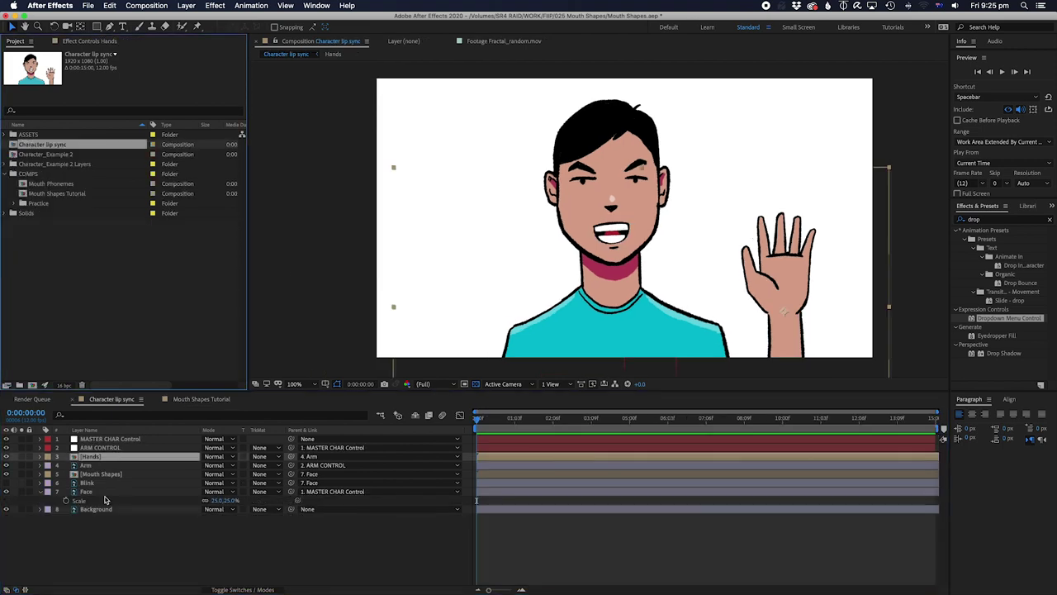
click(95, 509)
key(super+v)
drag(113, 513, 108, 550)
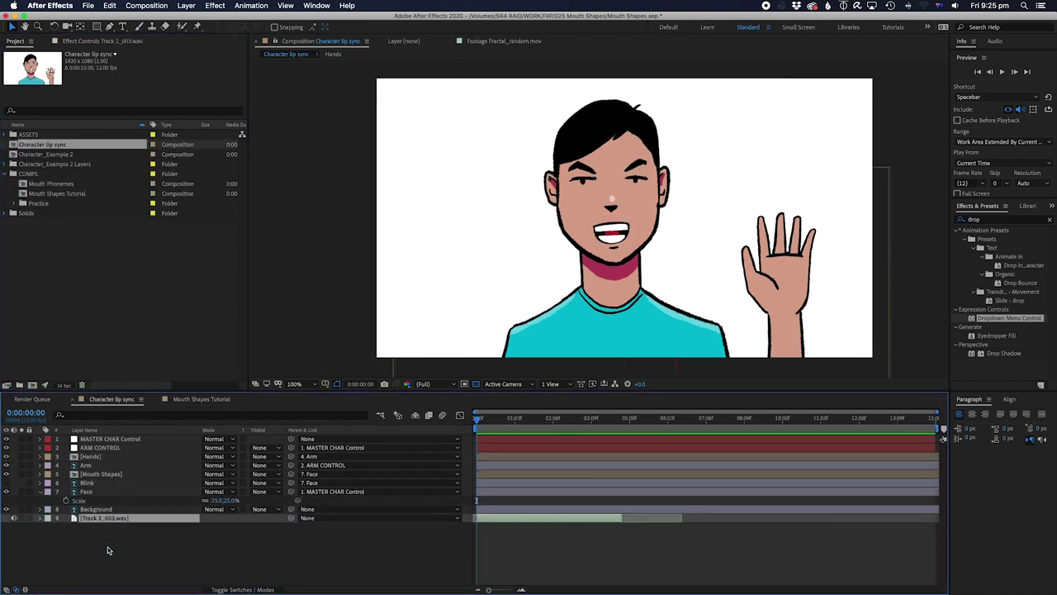
click(39, 519)
click(49, 528)
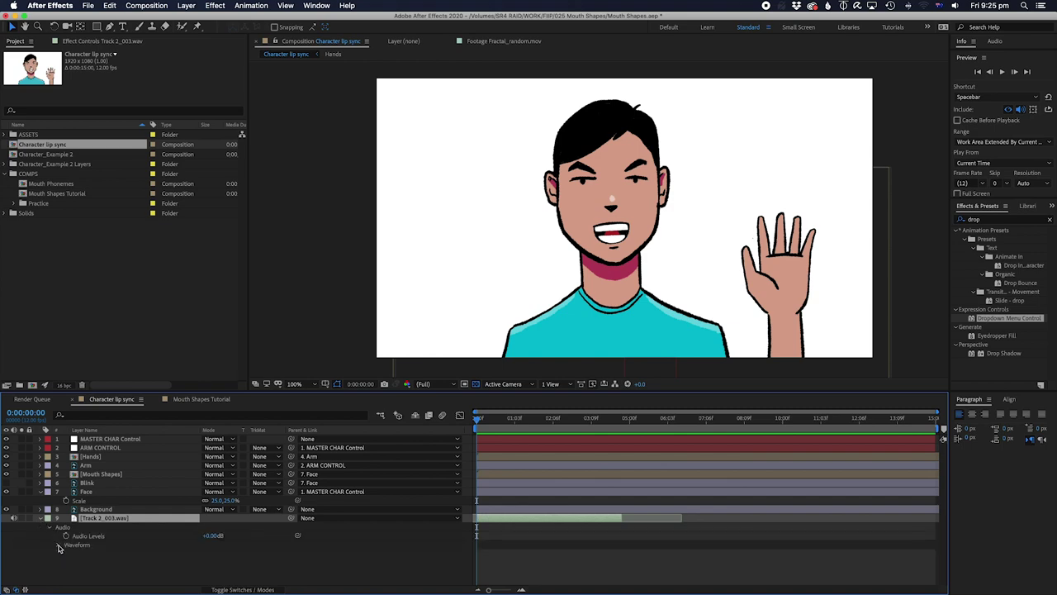
Step: Switch to Word and view the document containing the voice-over script
key(super+Tab)
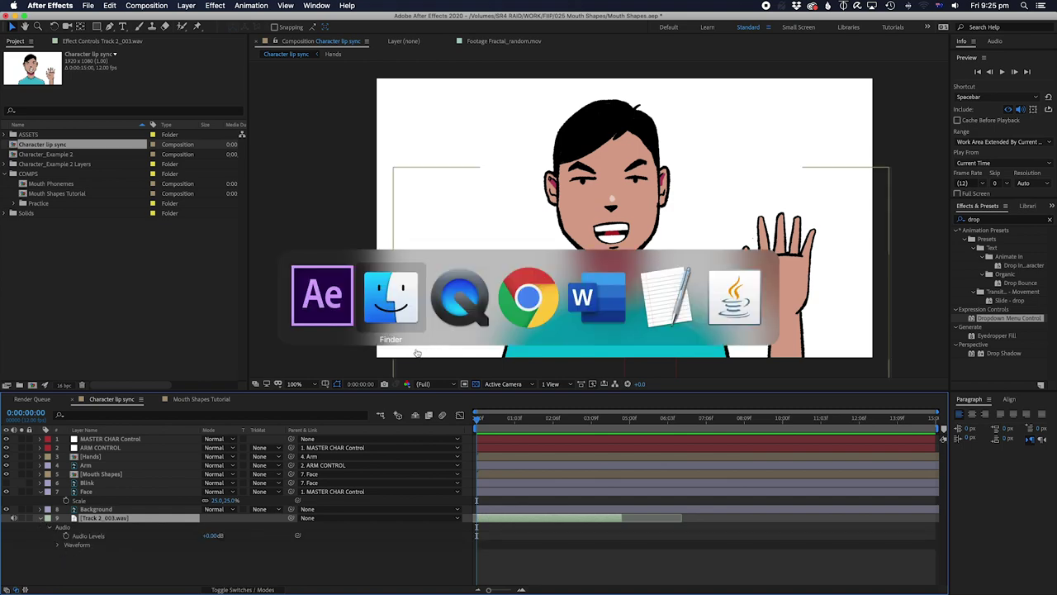
click(591, 293)
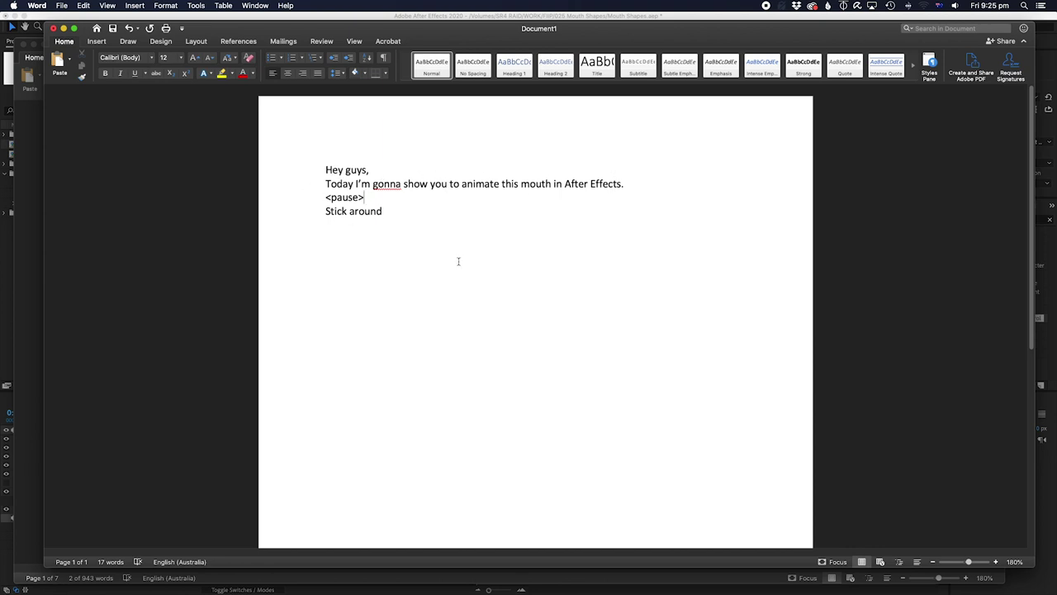
Step: Switch back to After Effects and reveal the waveform of the Track 2_003.wav layer across an enlarged time scale
key(super+Tab)
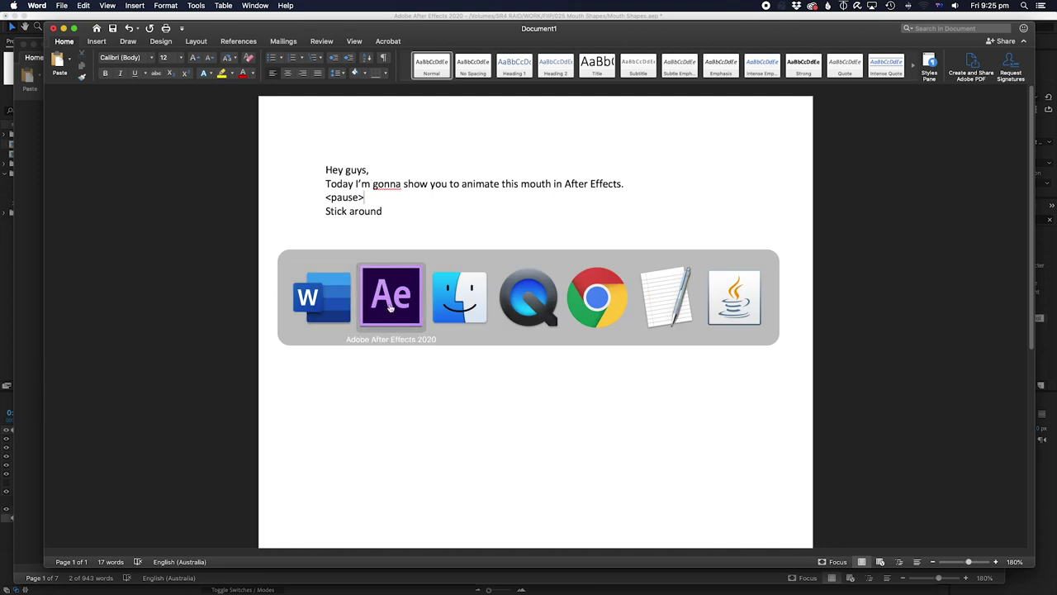
key(Escape)
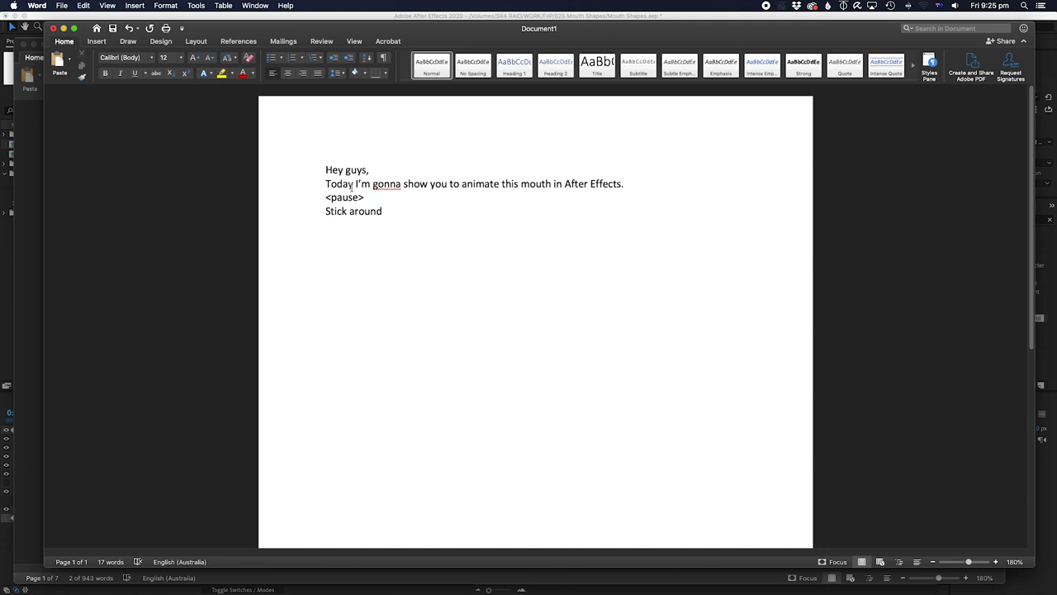
click(7, 291)
click(512, 518)
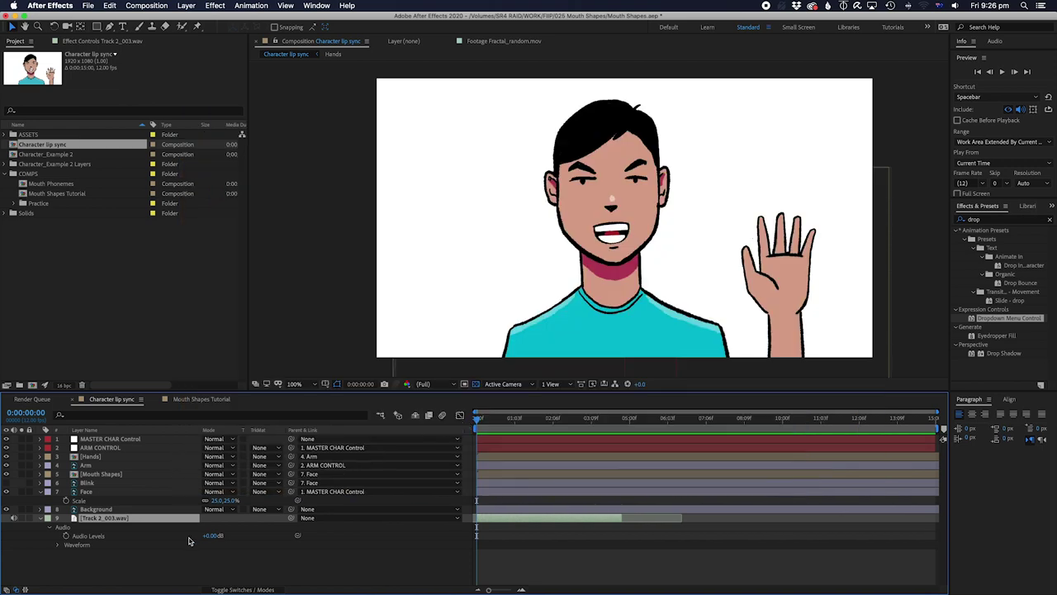
click(57, 545)
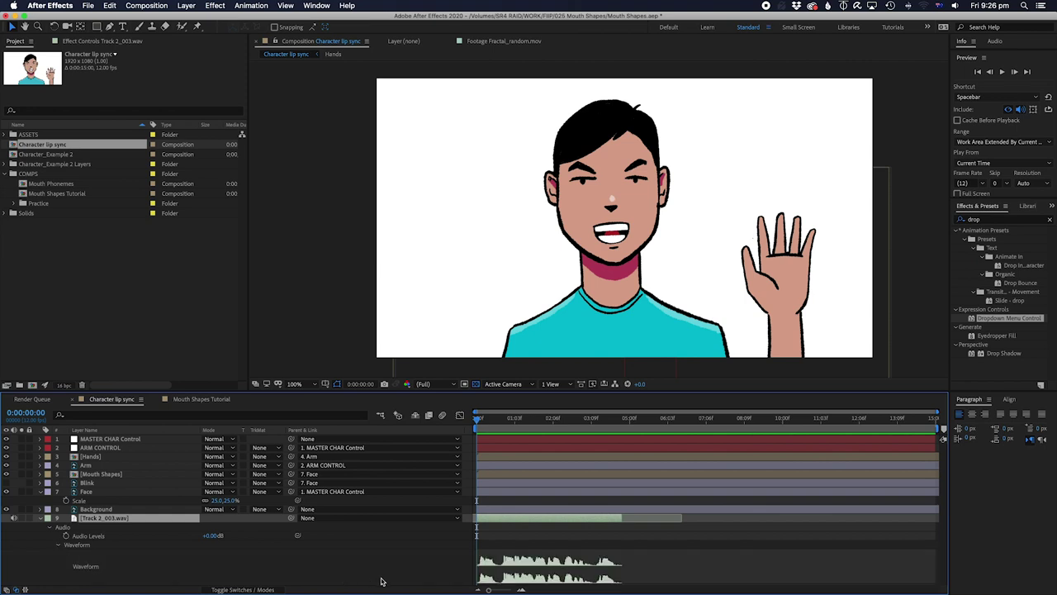
key(equal)
key(equal)
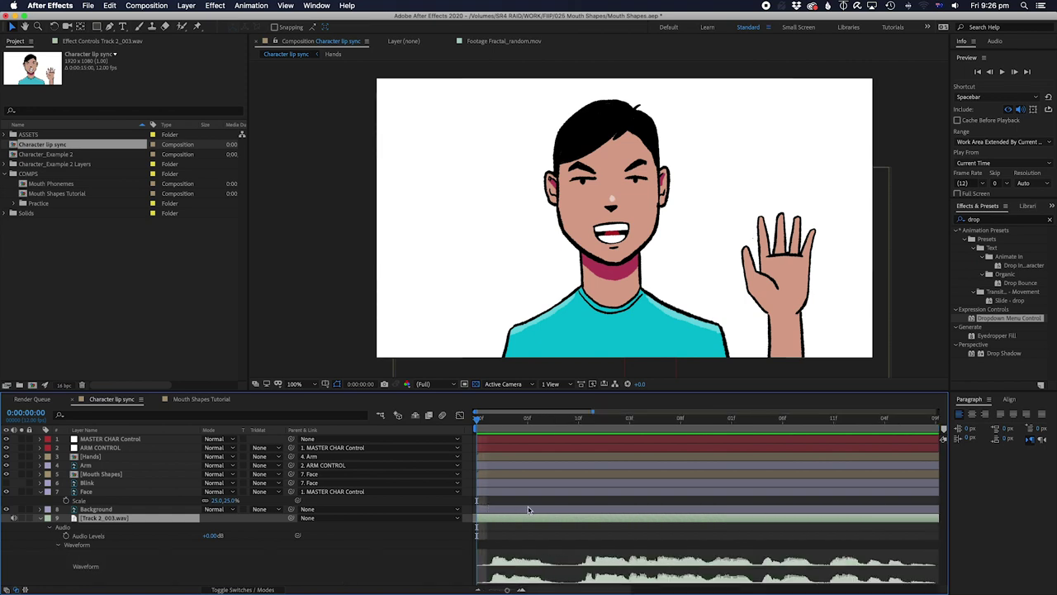
key(minus)
key(minus)
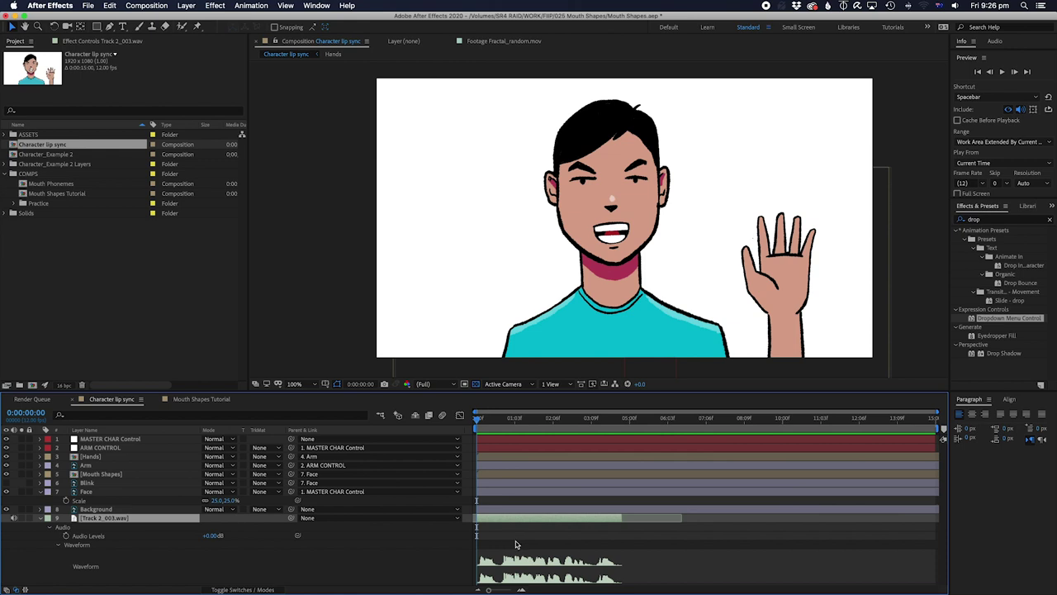
key(equal)
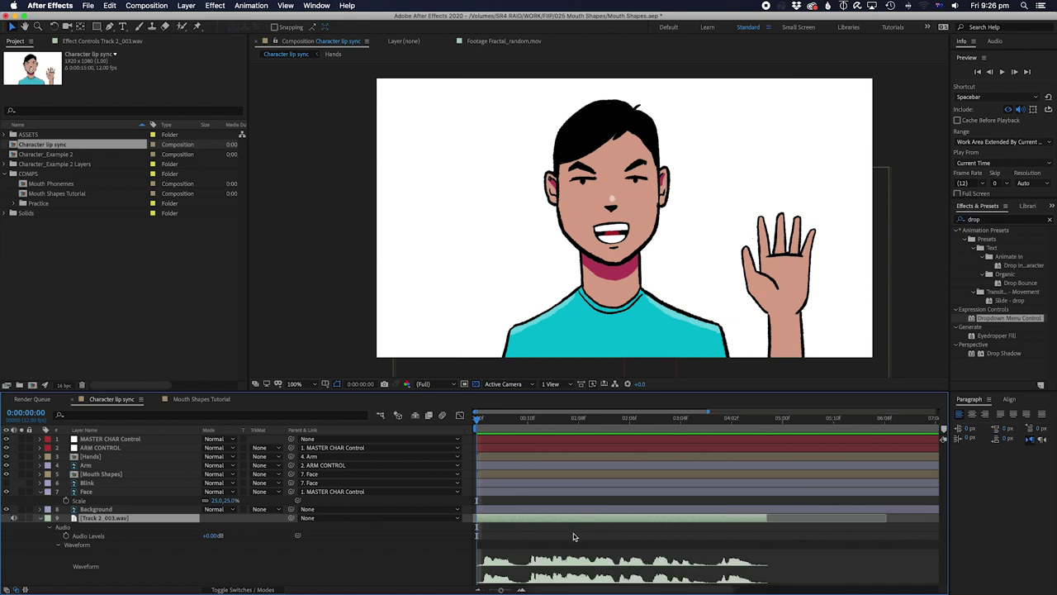
Step: Raise the playback volume and preview the Character lip sync comp from the start to hear the voice-over
key(XF86AudioRaiseVolume)
drag(476, 421, 762, 449)
drag(565, 421, 439, 434)
key(space)
key(space)
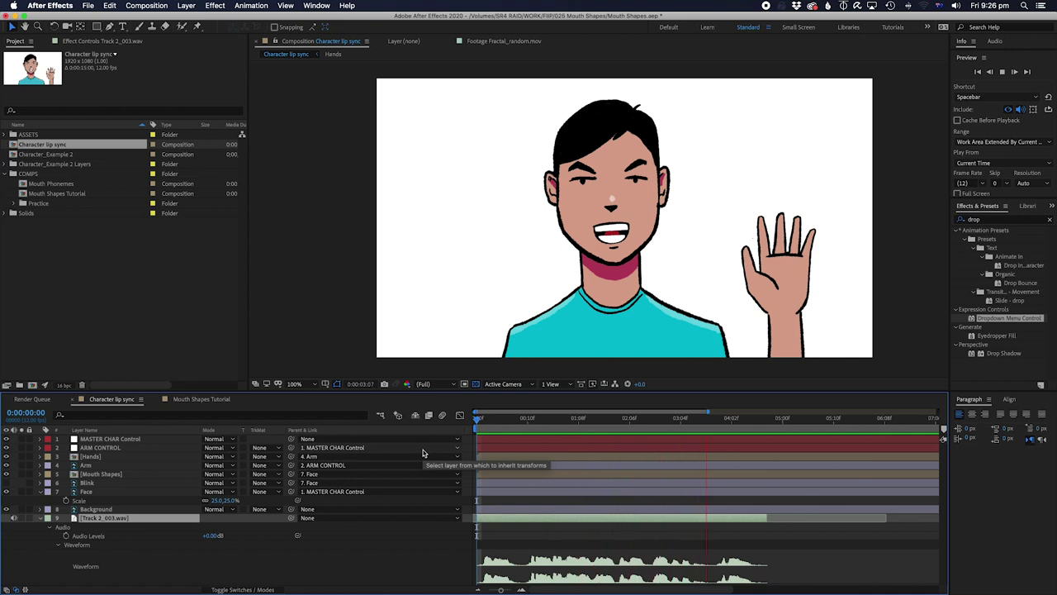
key(space)
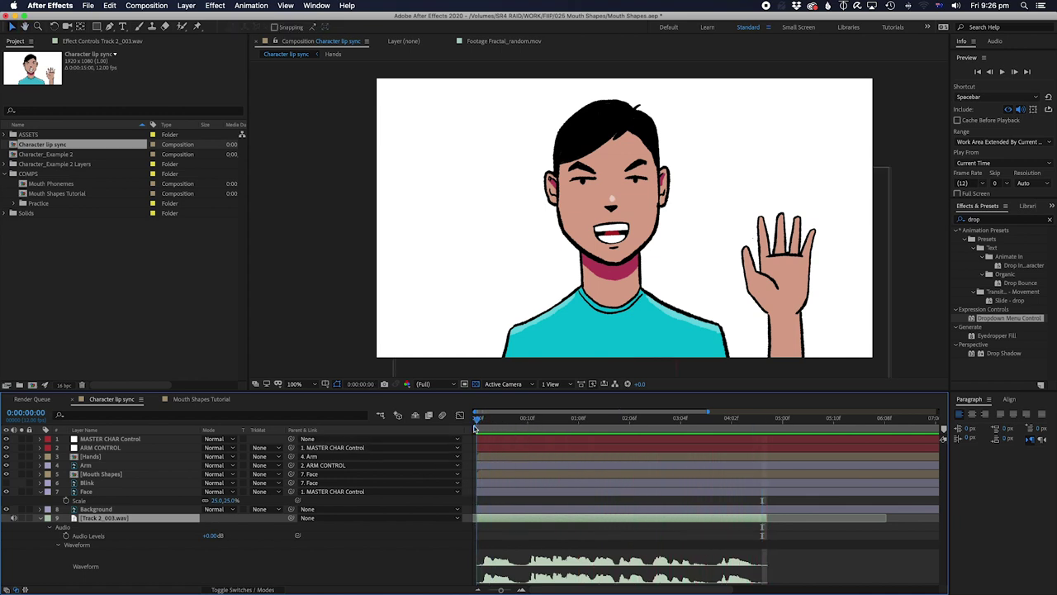
Step: Enable keyframing for the Mouth Shapes layer's Dropdown Menu Control Menu property at 0:00:00:01
drag(479, 428, 479, 429)
click(89, 456)
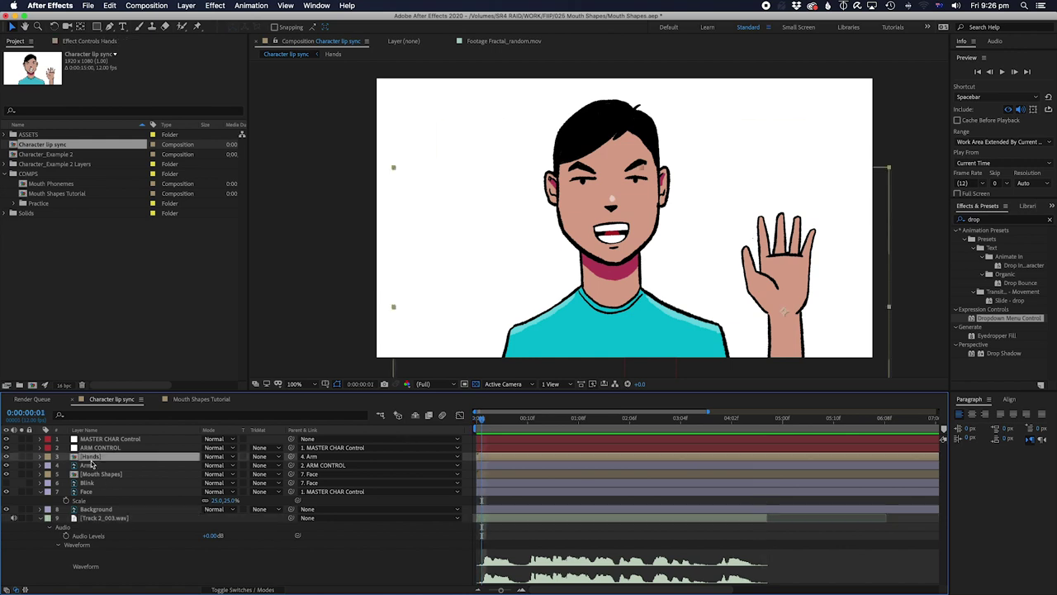
click(92, 474)
click(40, 475)
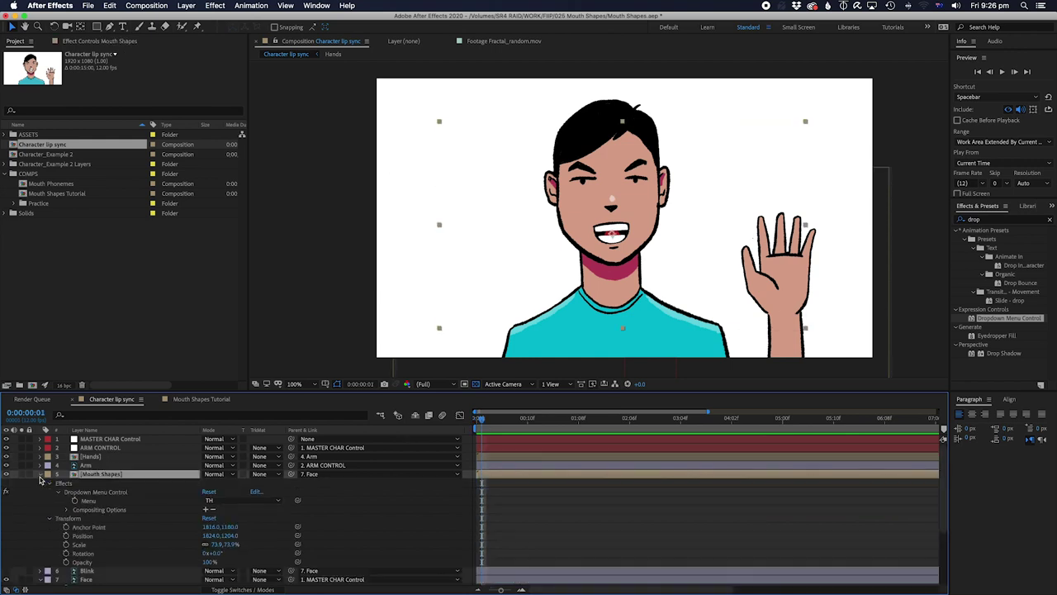
click(75, 501)
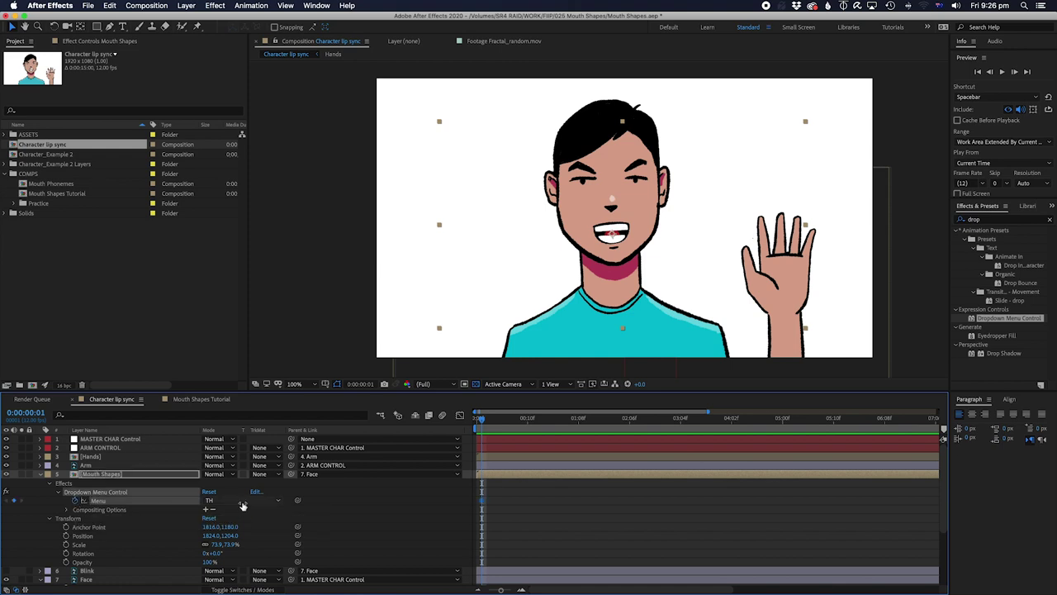
Step: Keyframe the Mouth Shapes Menu property to Smile closed at 0:00:00:00
key(Page_Up)
click(227, 502)
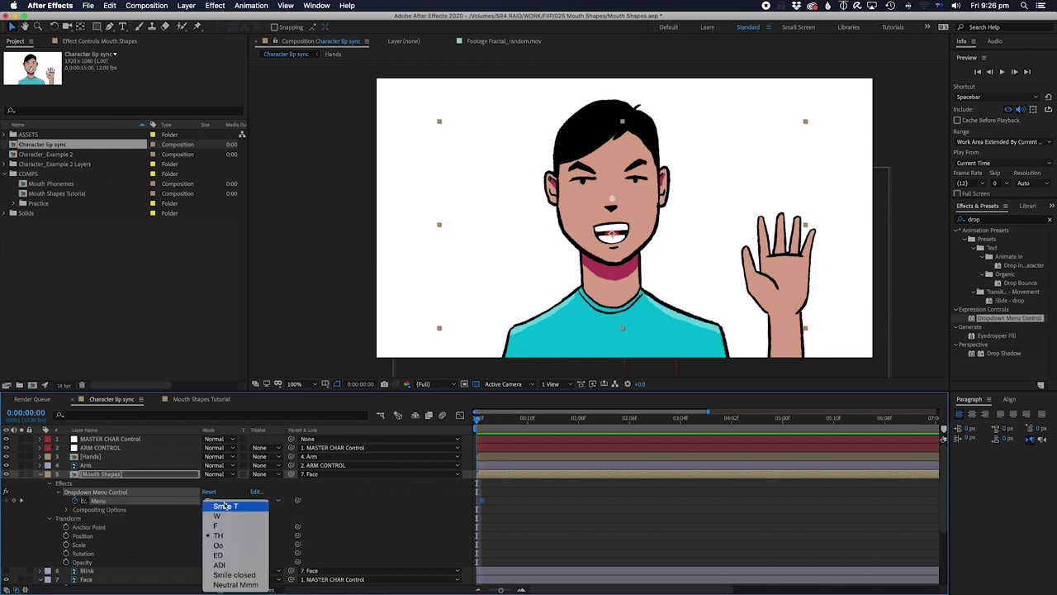
click(235, 575)
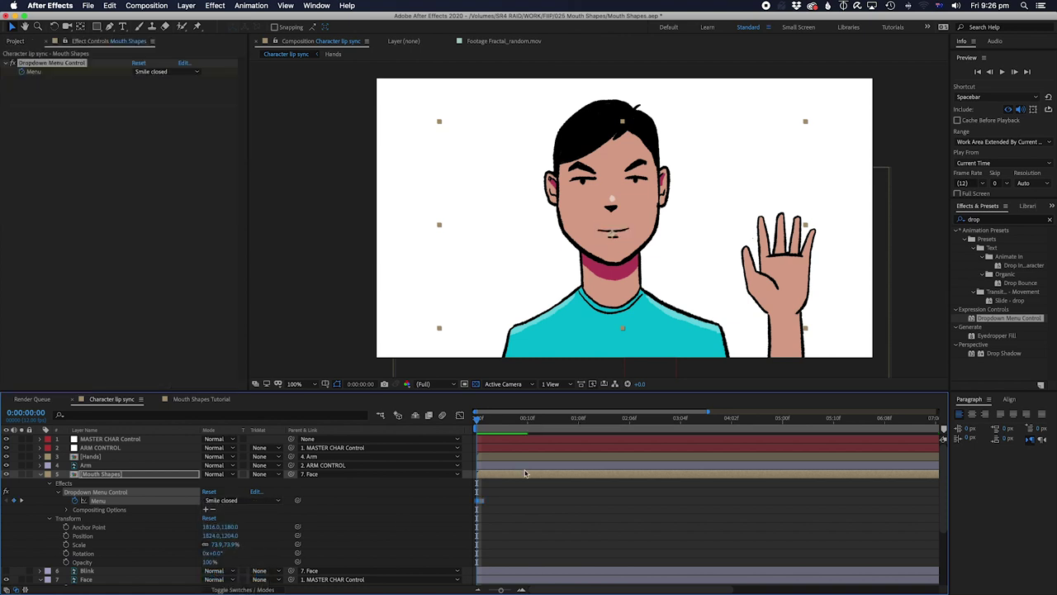
Step: Choose a different mouth shape for the Mouth Shapes Menu keyframe at 0:00:00:01 and return to 0:00:00:00
click(480, 419)
scroll(481, 492, down, 1)
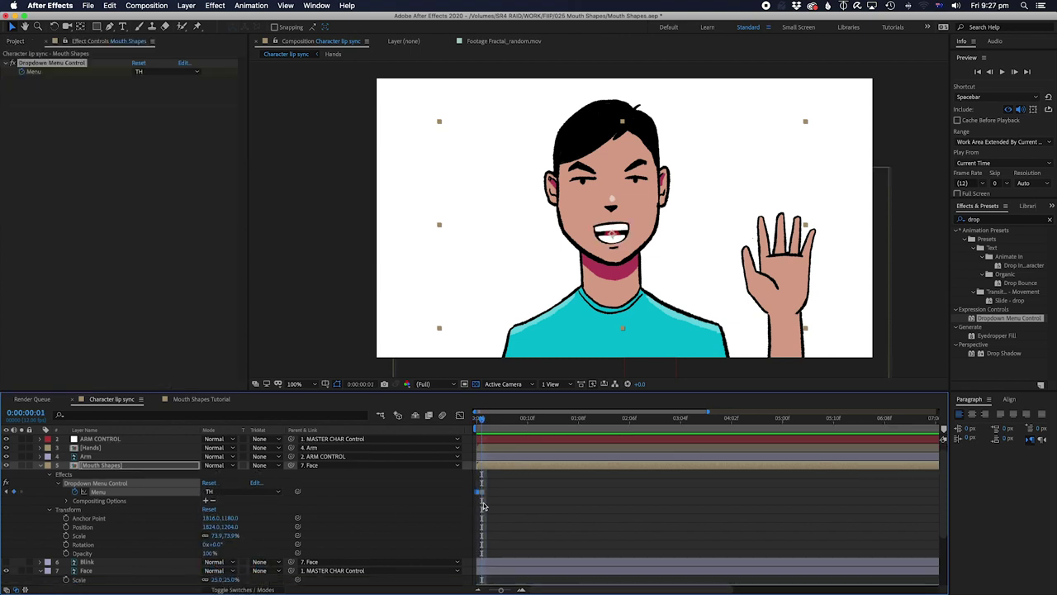
click(243, 492)
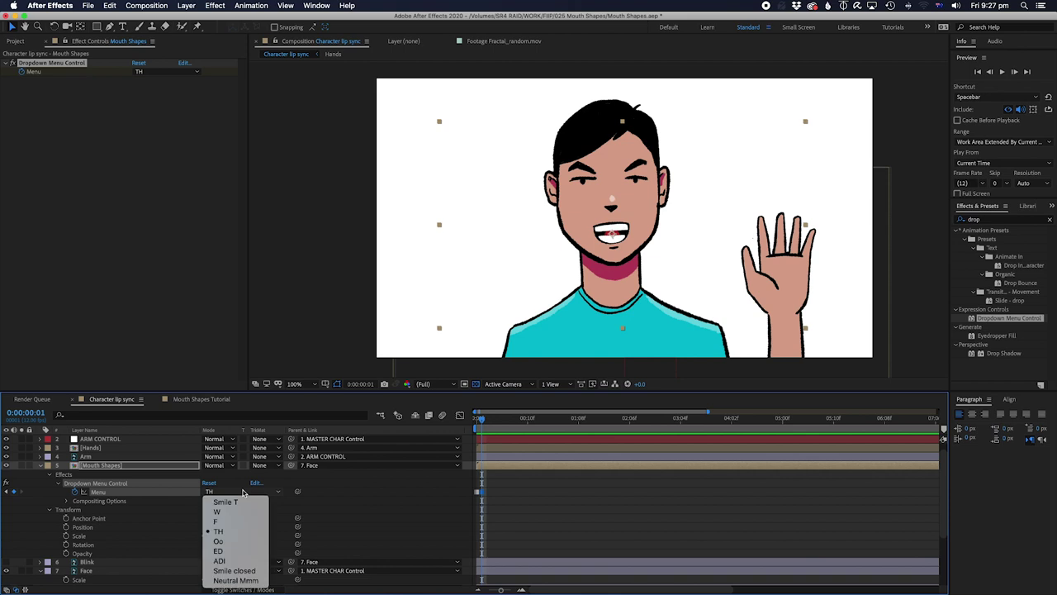
click(235, 556)
drag(478, 420, 475, 420)
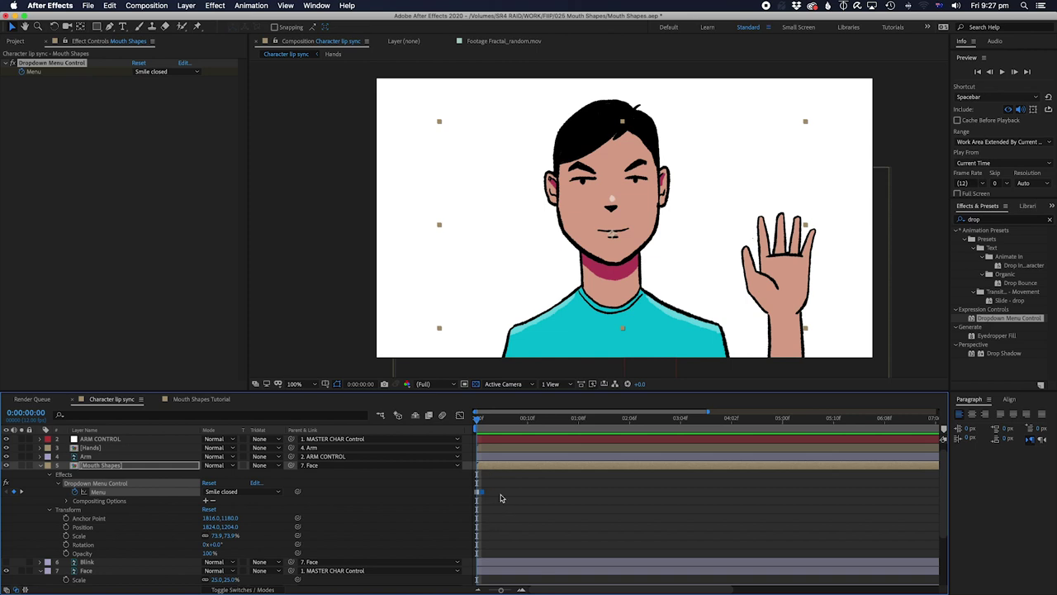
Step: Scrub the opening of the voice track and keyframe the Mouth Shapes Menu to ADI at 0:00:00:03
drag(479, 423, 480, 479)
scroll(479, 504, down, 3)
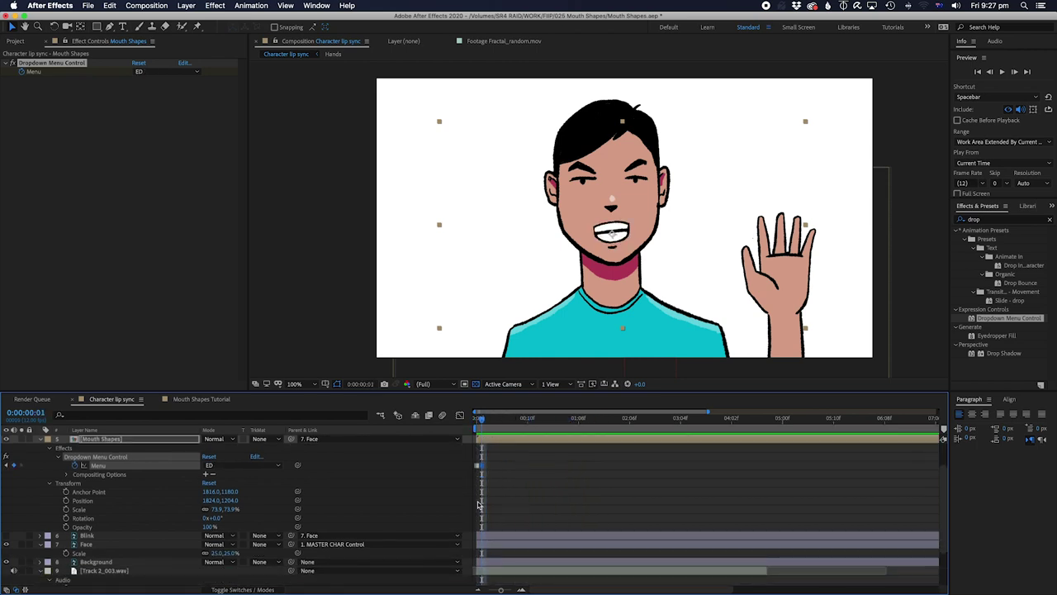
drag(489, 420, 479, 420)
scroll(491, 493, down, 5)
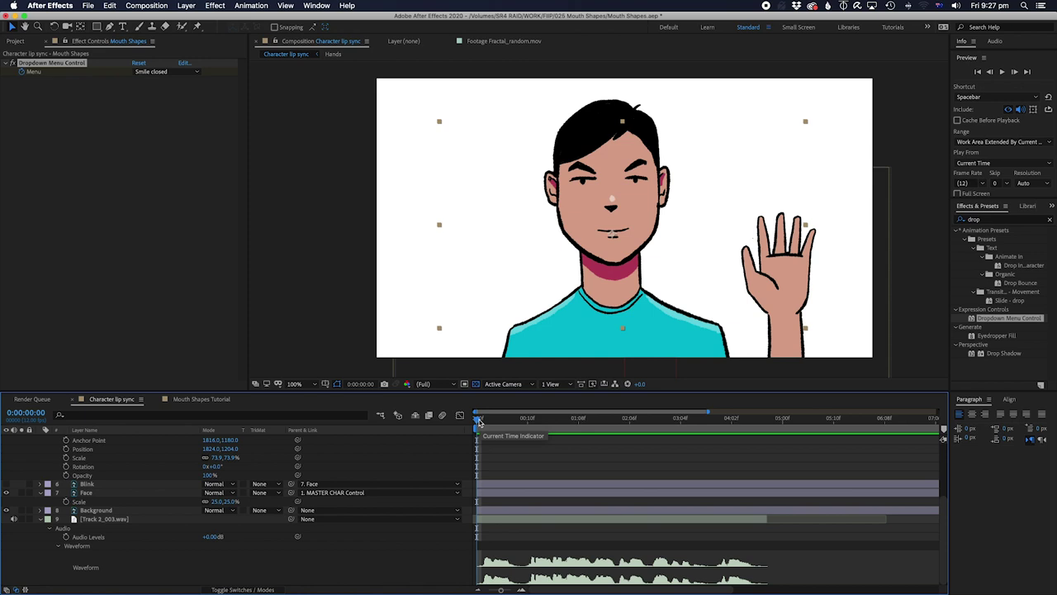
drag(479, 423, 496, 426)
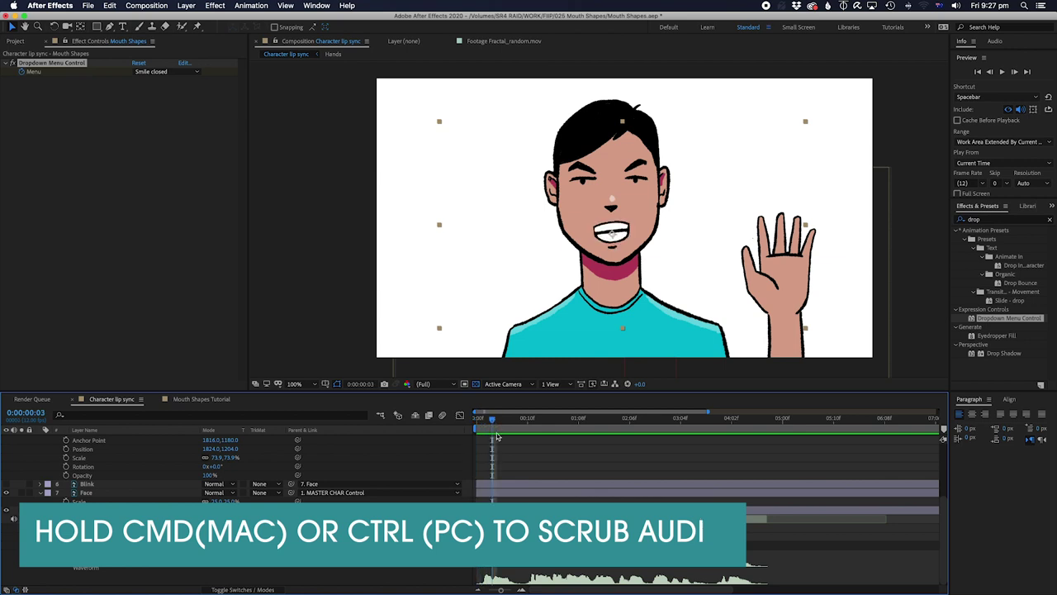
scroll(516, 477, up, 5)
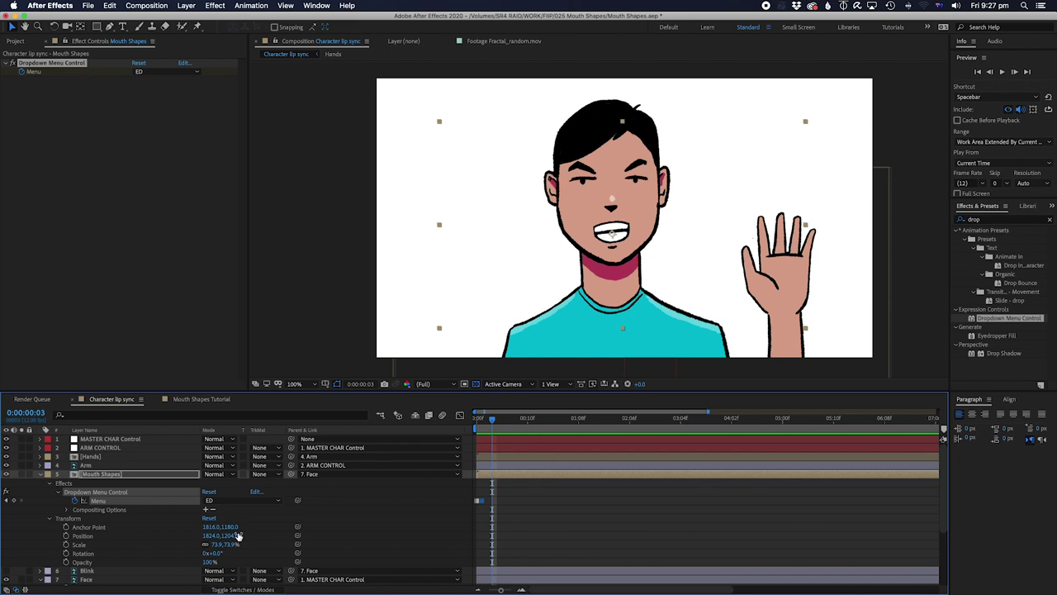
click(238, 500)
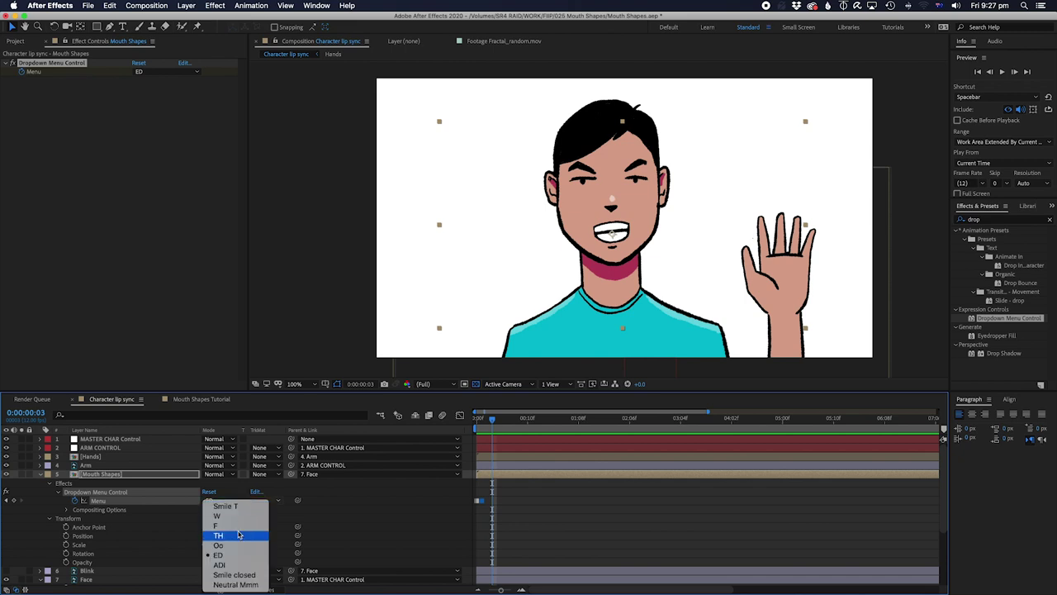
click(544, 532)
click(480, 422)
drag(480, 423, 492, 424)
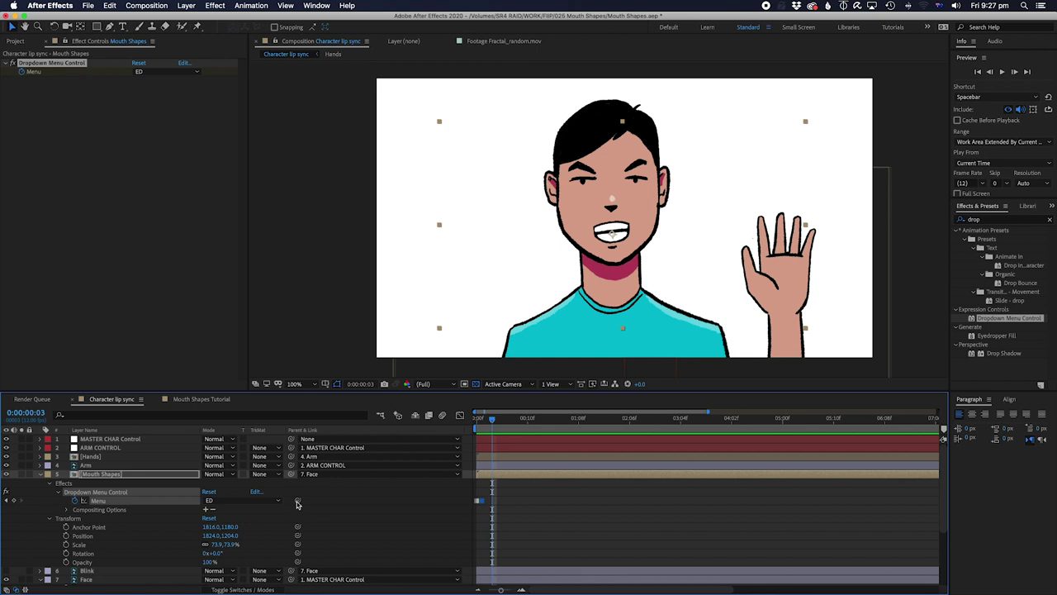
click(240, 501)
click(238, 564)
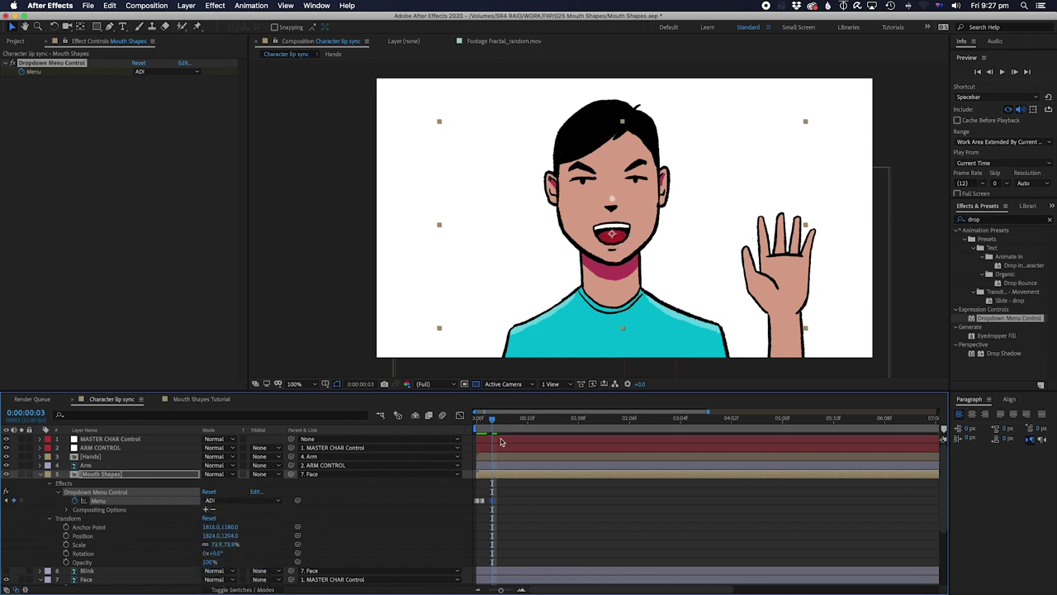
Step: Keyframe the Mouth Shapes Menu to ED at 0:00:00:06 and Smile closed at 0:00:00:09
drag(485, 422, 507, 423)
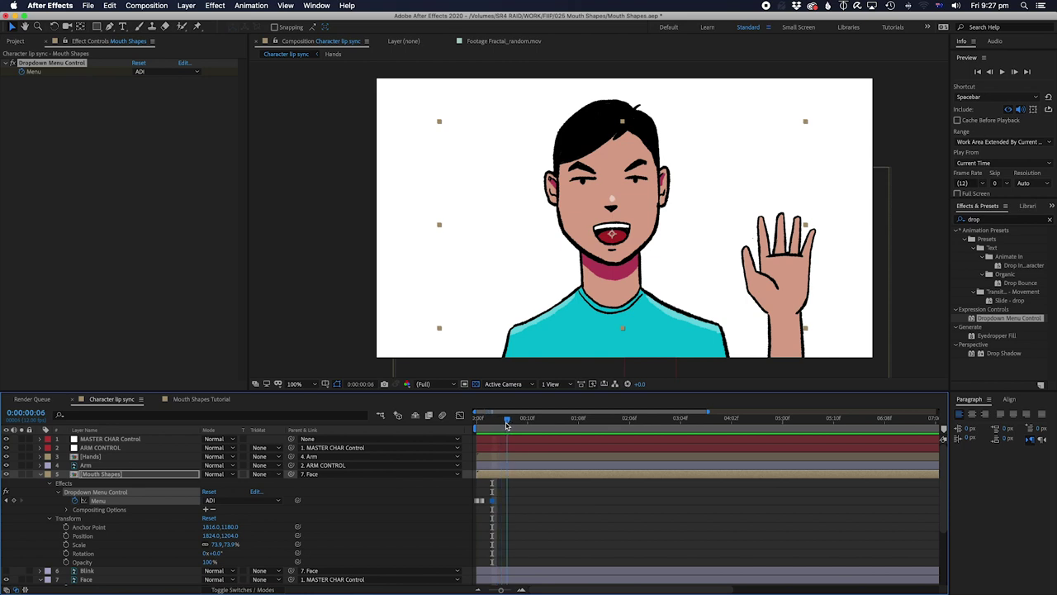
click(235, 501)
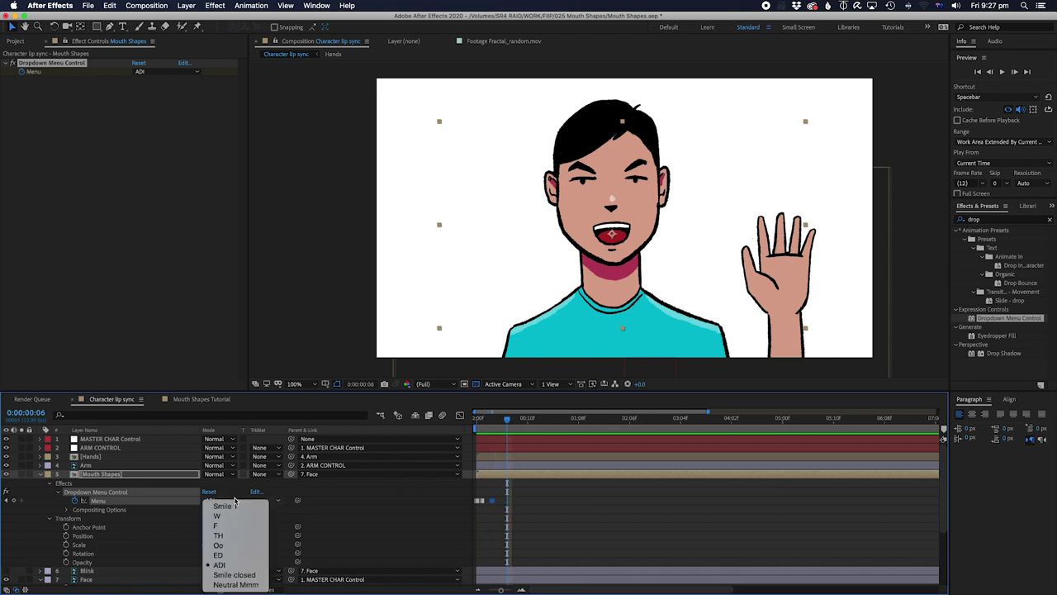
click(236, 556)
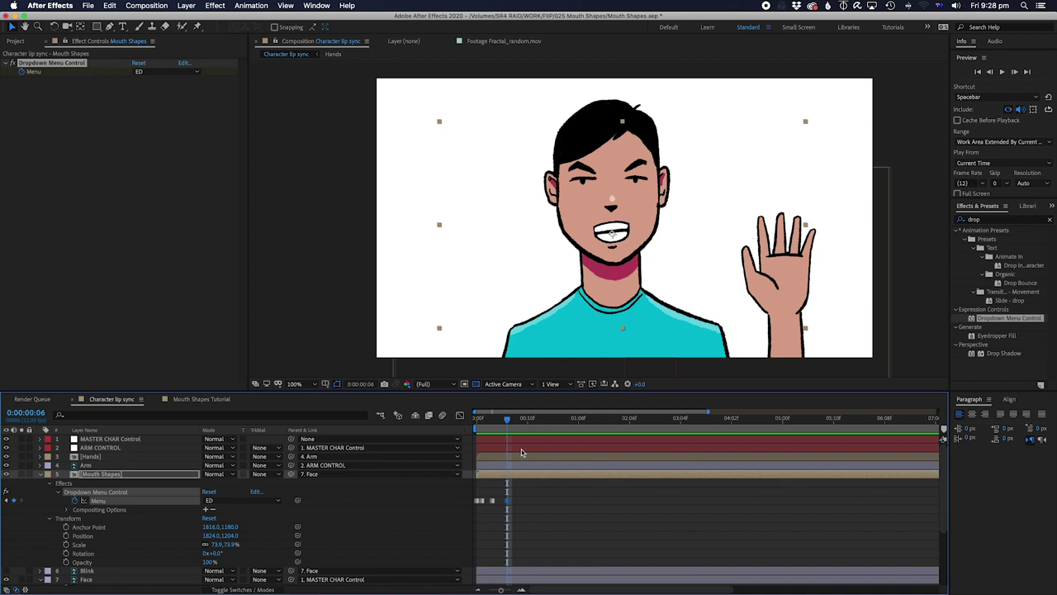
drag(482, 425, 523, 426)
click(232, 504)
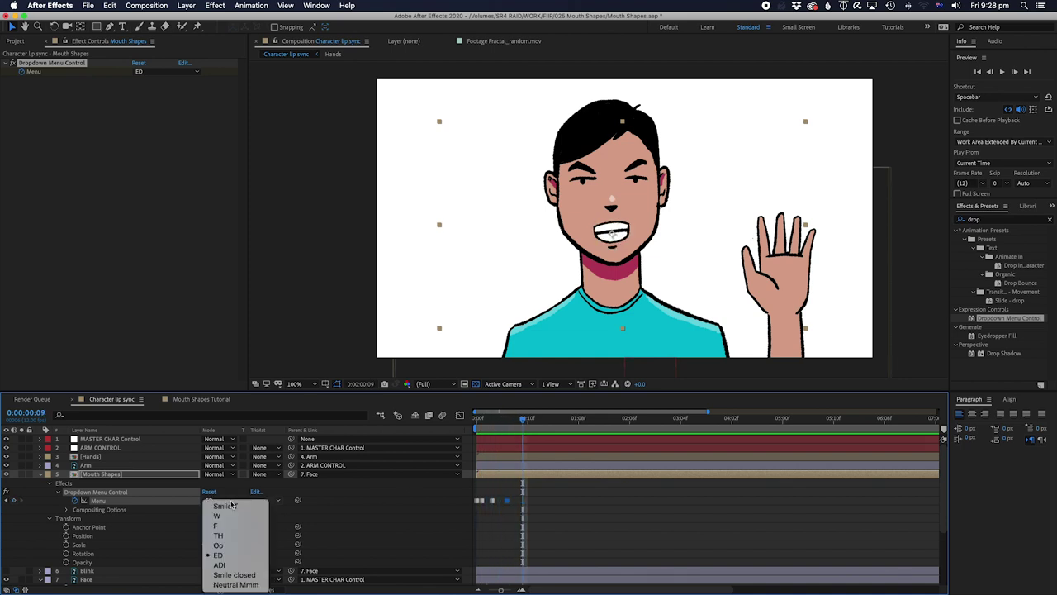
click(236, 575)
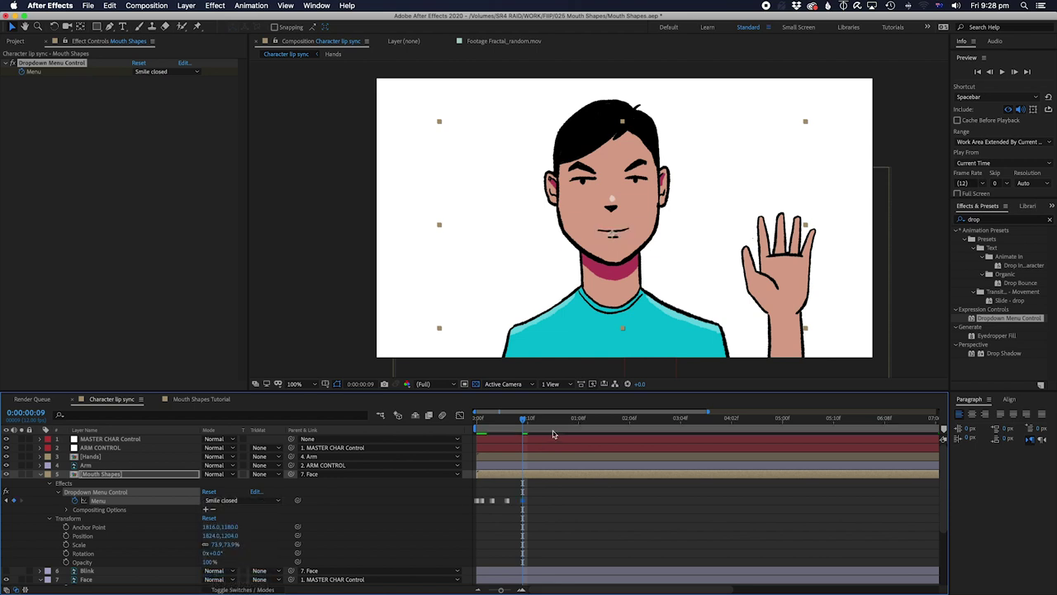
Step: Keyframe the mouth shape as Smile T at 0:00:00:10 and ADI at 0:00:00:11
drag(486, 424, 530, 429)
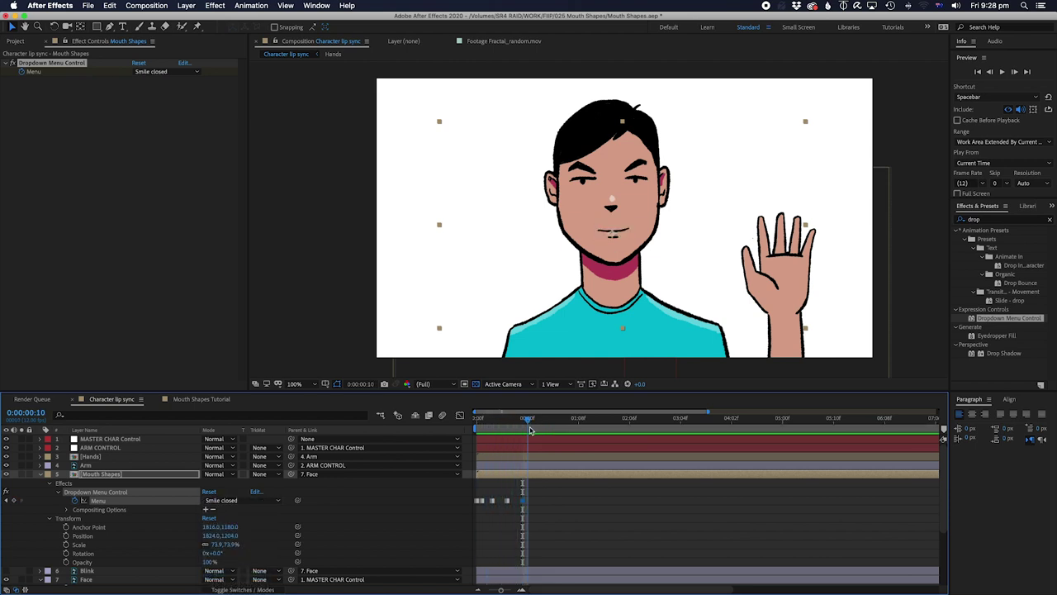
click(238, 501)
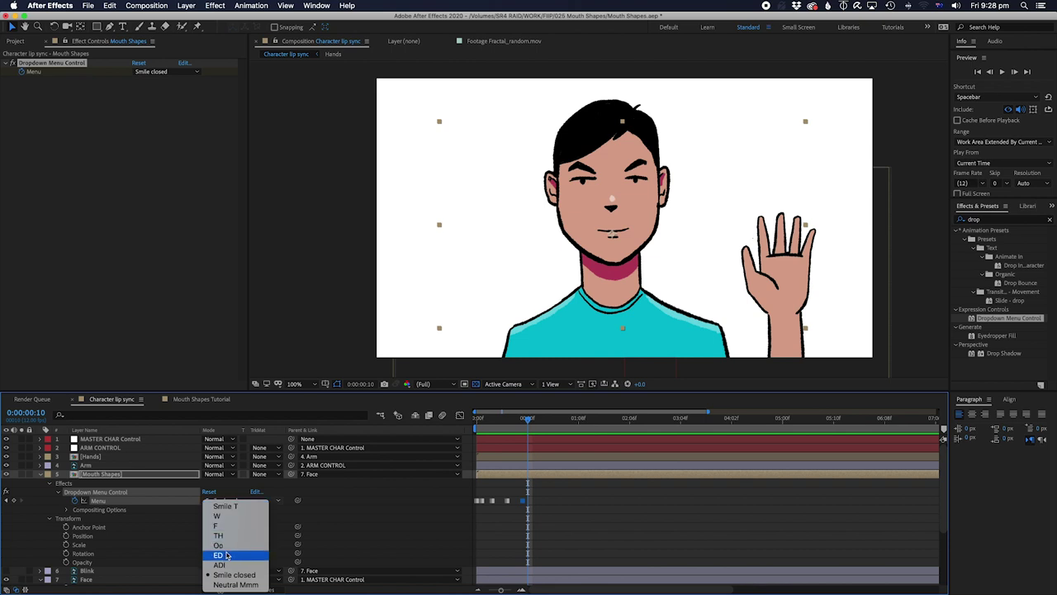
click(237, 506)
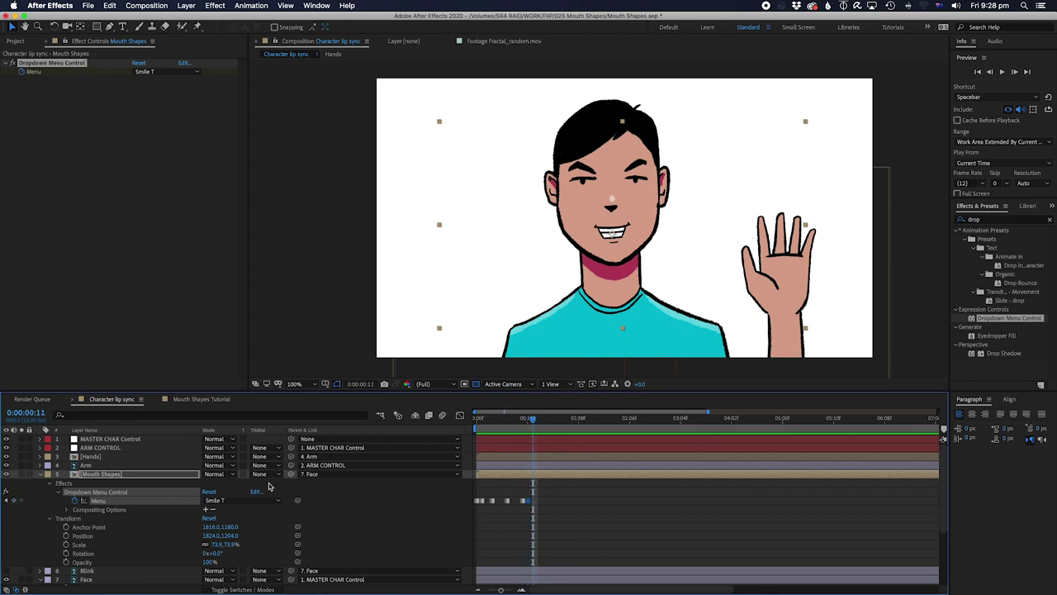
click(238, 502)
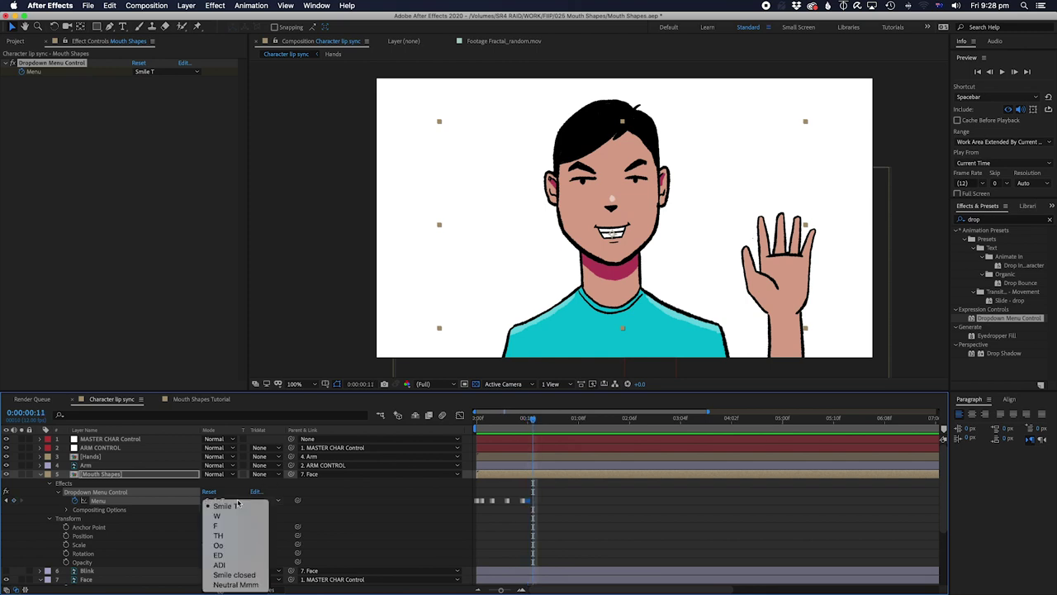
click(219, 565)
Step: Scrub the audio onward and keyframe the mouth shape as Neutral Mmm at 0:00:01:01
click(512, 420)
drag(513, 421, 543, 424)
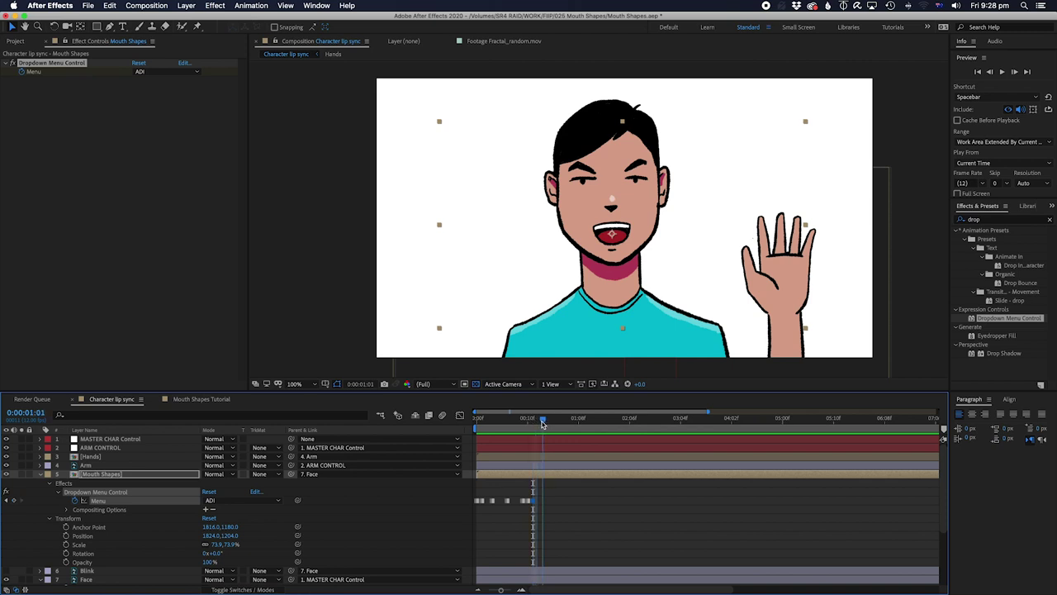
click(235, 502)
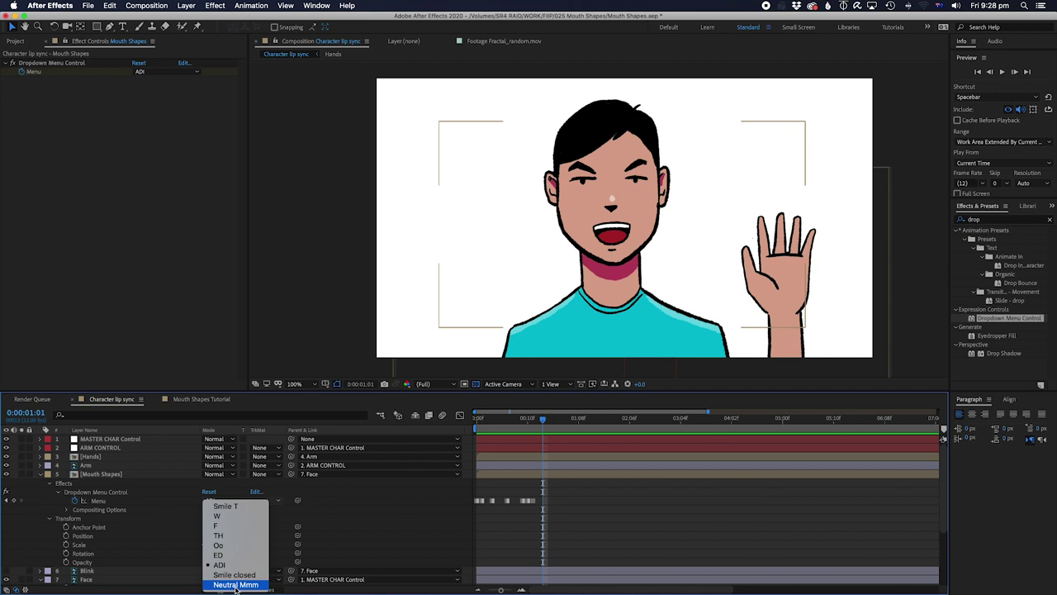
click(235, 585)
Step: Check the spoken script in the Word document and keyframe the mouth shape as ADI at 0:00:01:02
drag(533, 422, 548, 421)
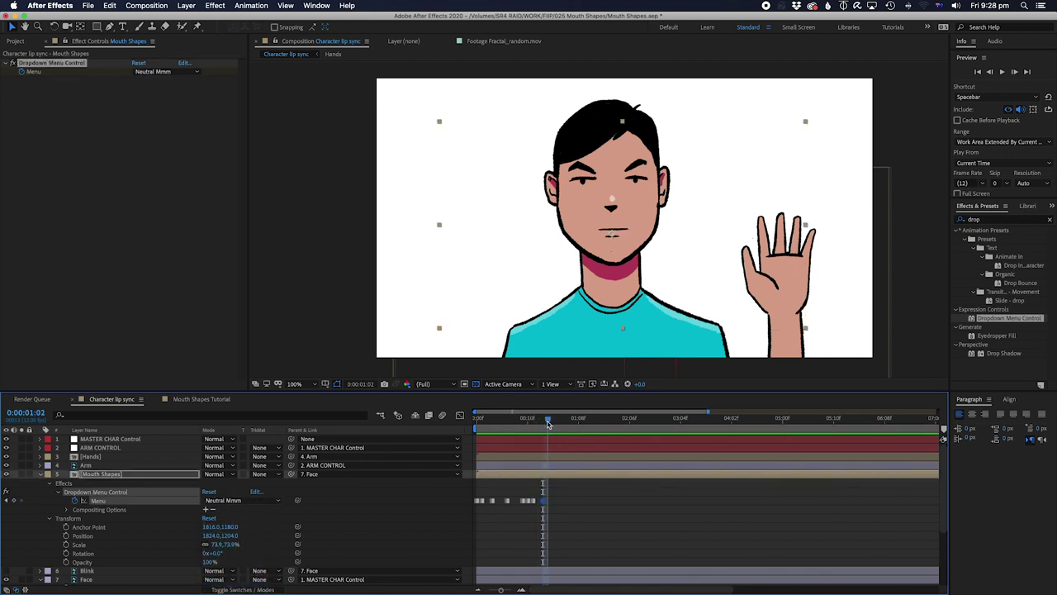
click(246, 501)
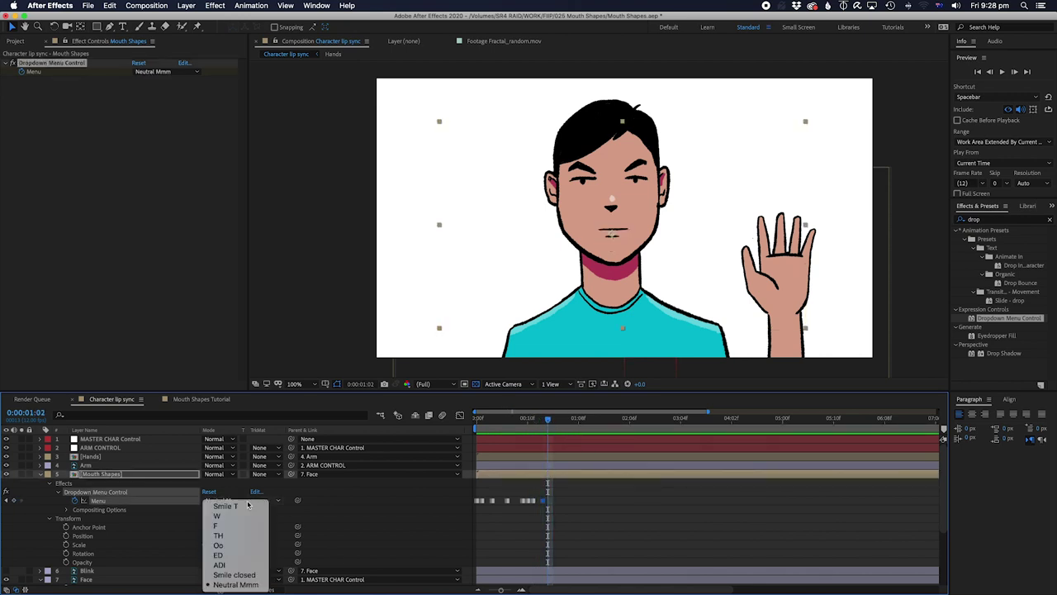
key(super+Tab)
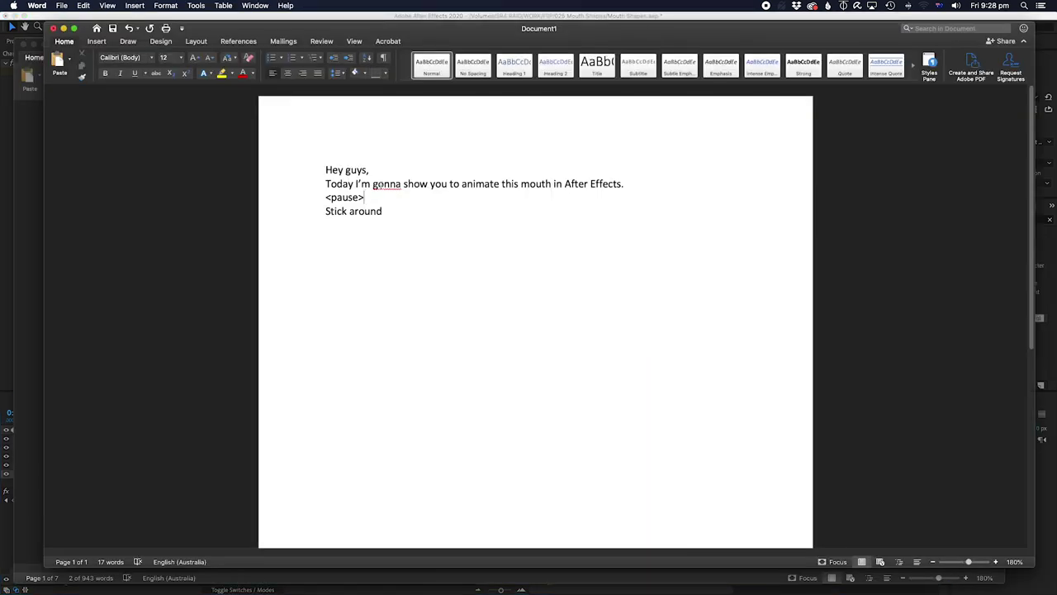
key(super+Tab)
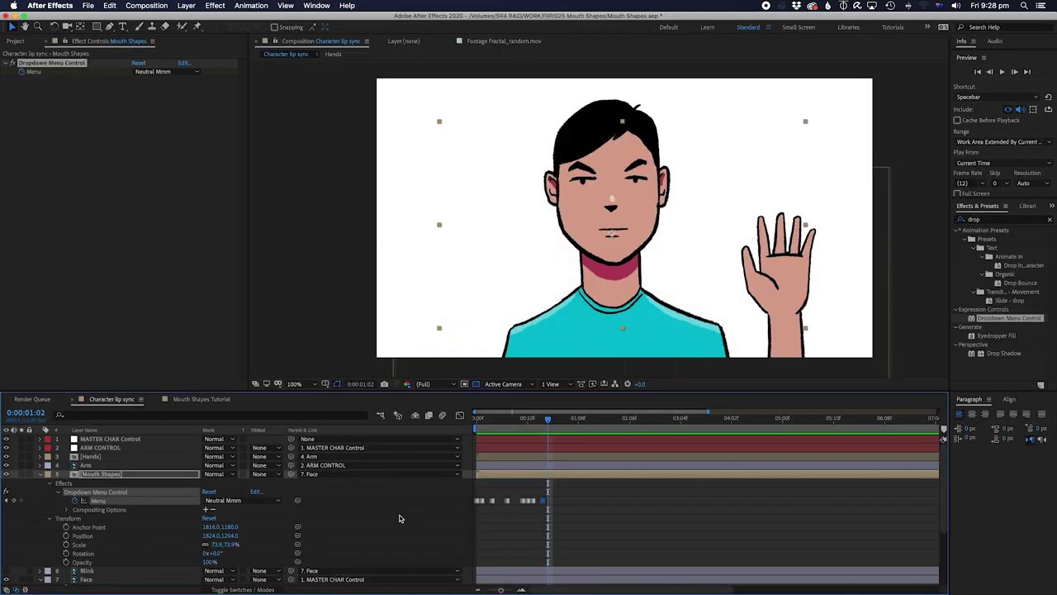
click(240, 501)
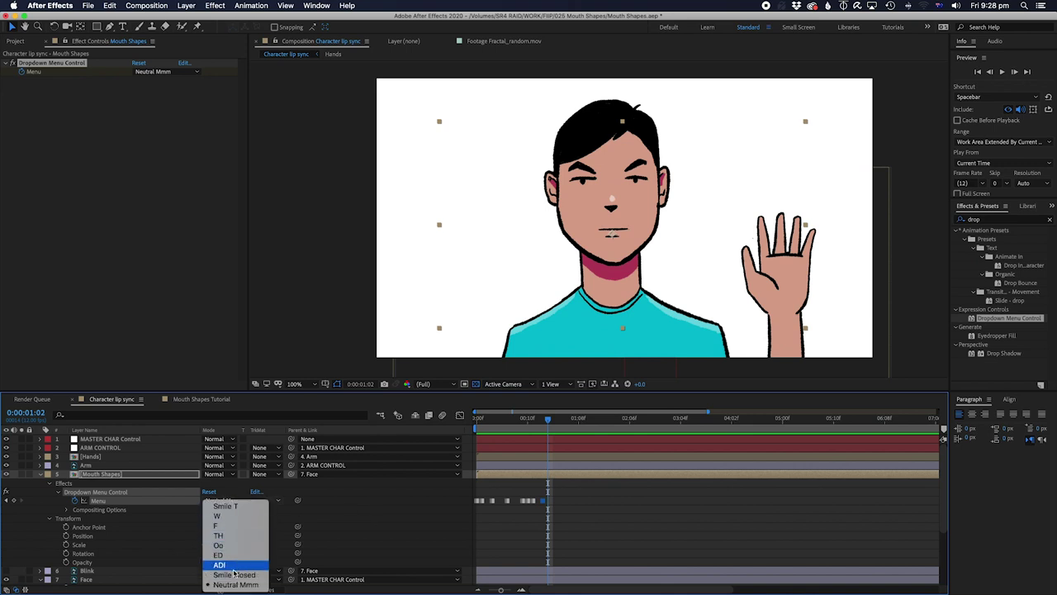
Step: Keyframe the mouth shape as ED at 0:00:01:03 and Oo at 0:00:01:04
drag(535, 424, 551, 430)
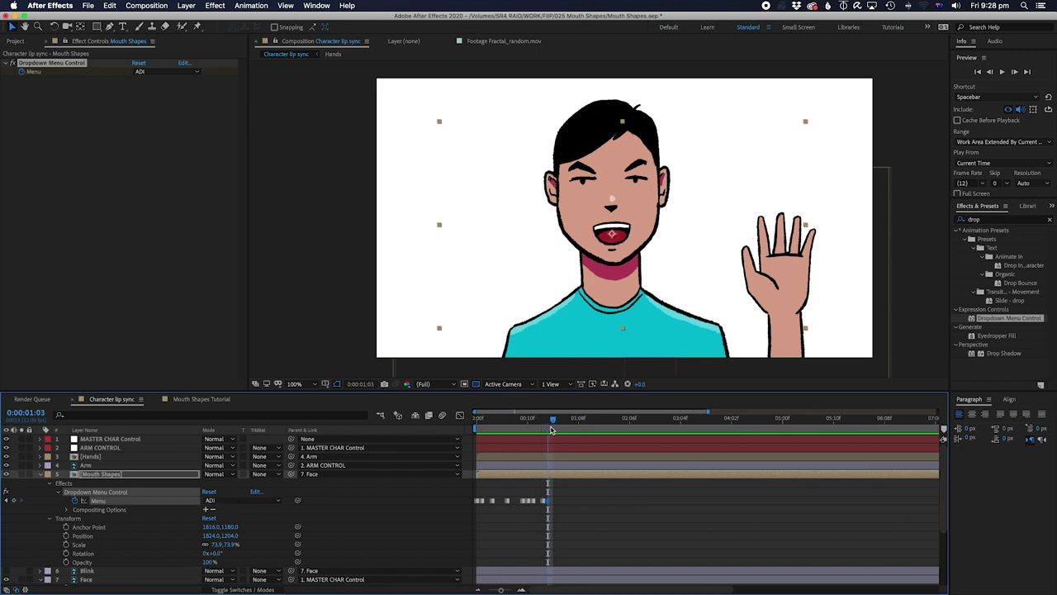
click(232, 502)
click(221, 554)
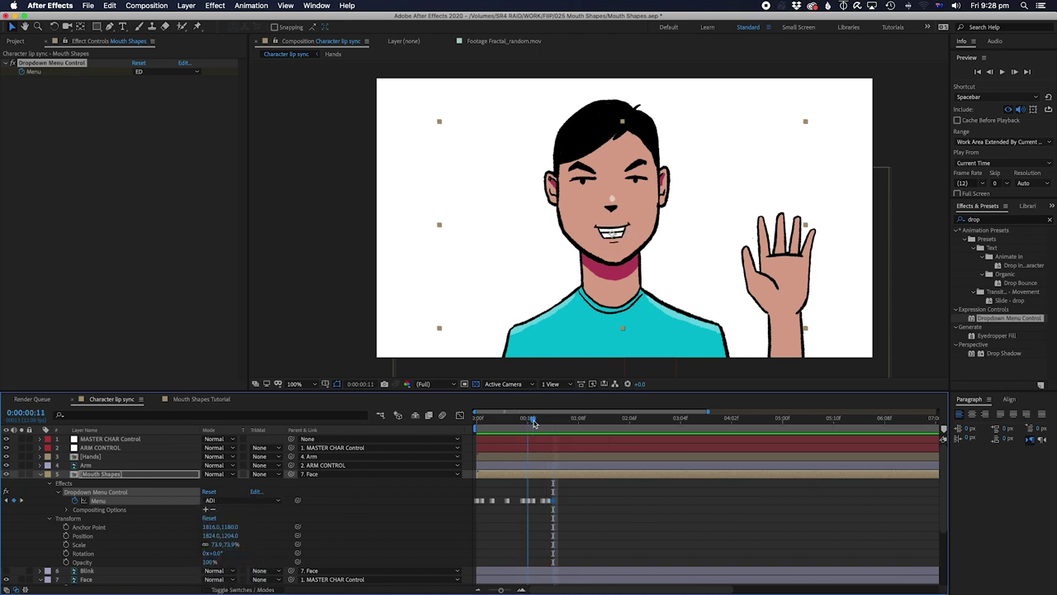
click(557, 425)
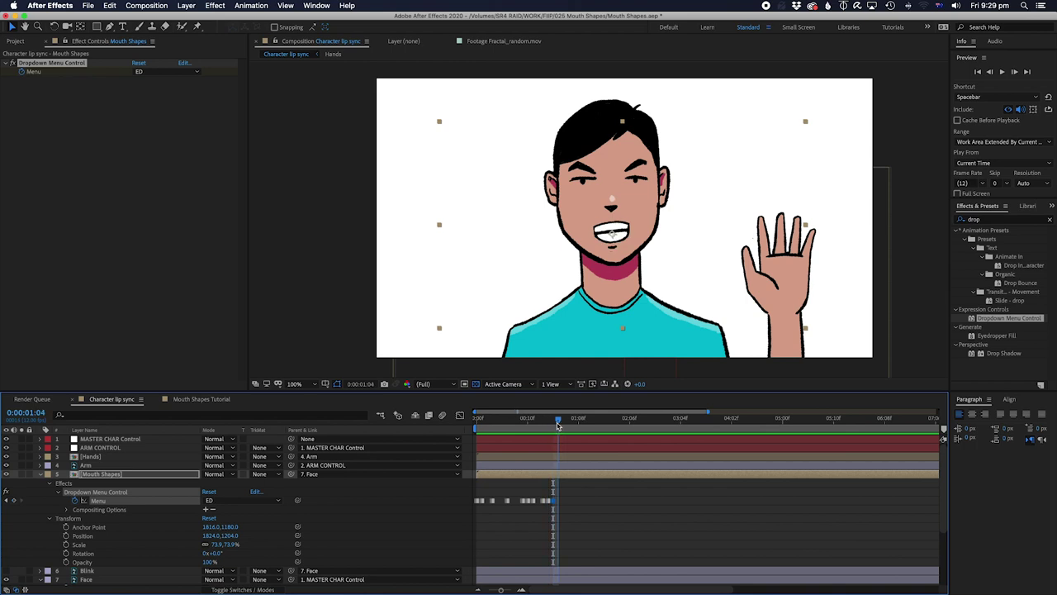
click(245, 501)
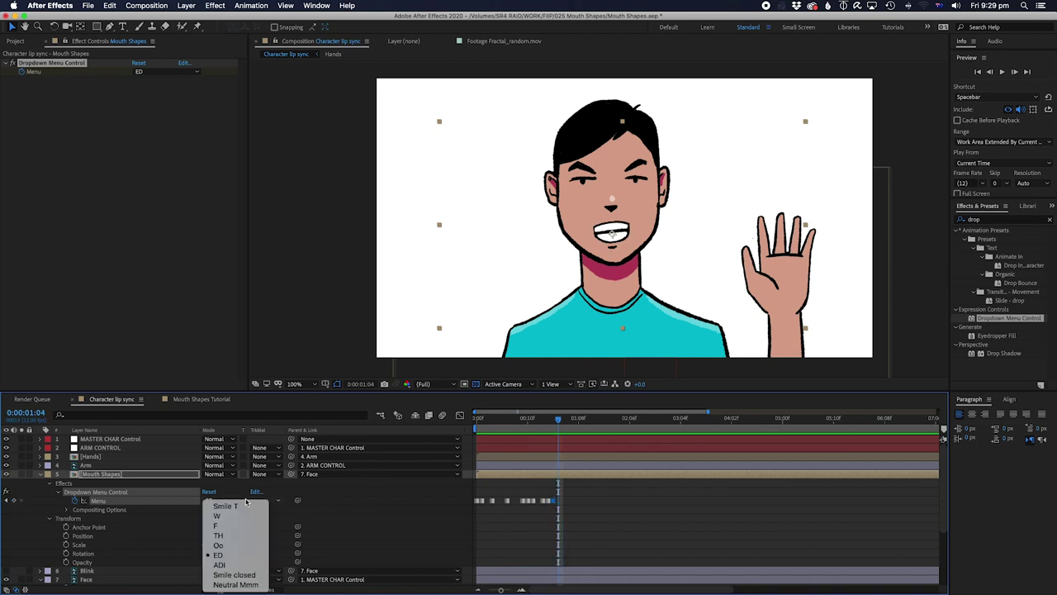
click(235, 545)
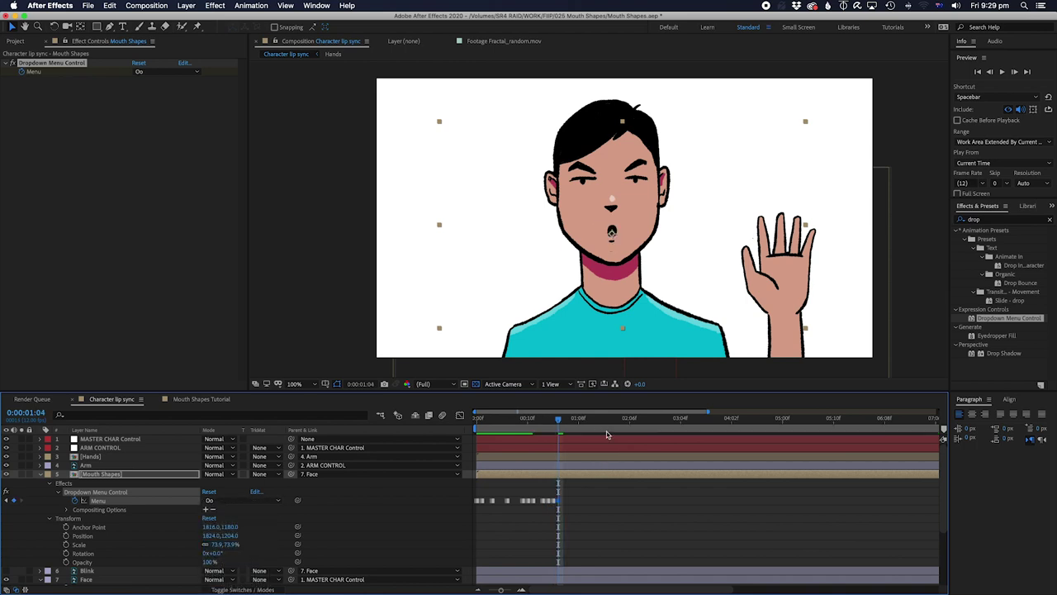
Step: Scrub the audio to 0:00:01:06 and keyframe the mouth shape there as Smile closed, after trying ADI
drag(536, 426, 569, 426)
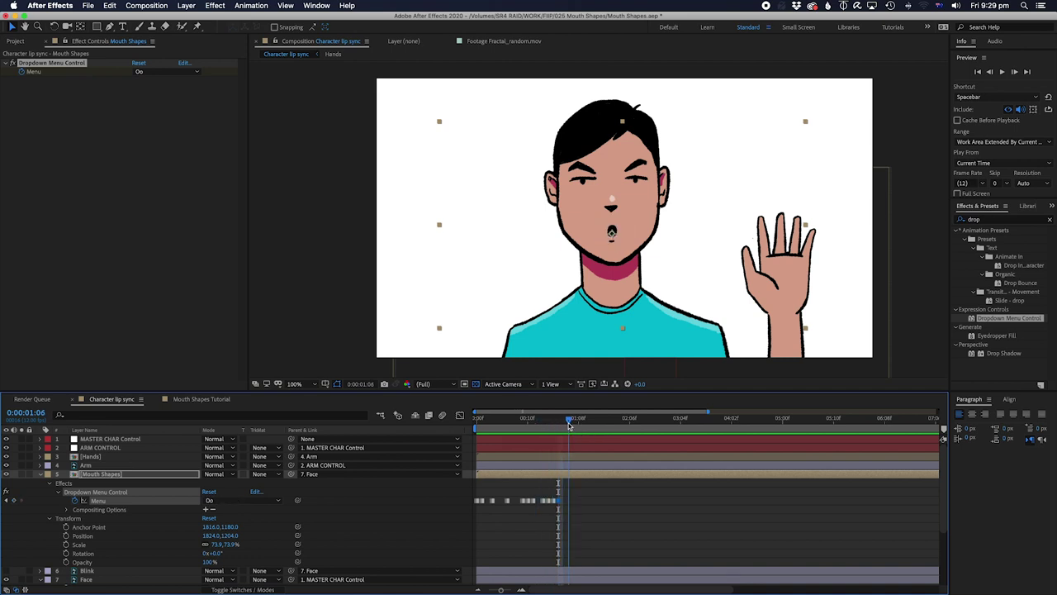
click(213, 500)
click(229, 567)
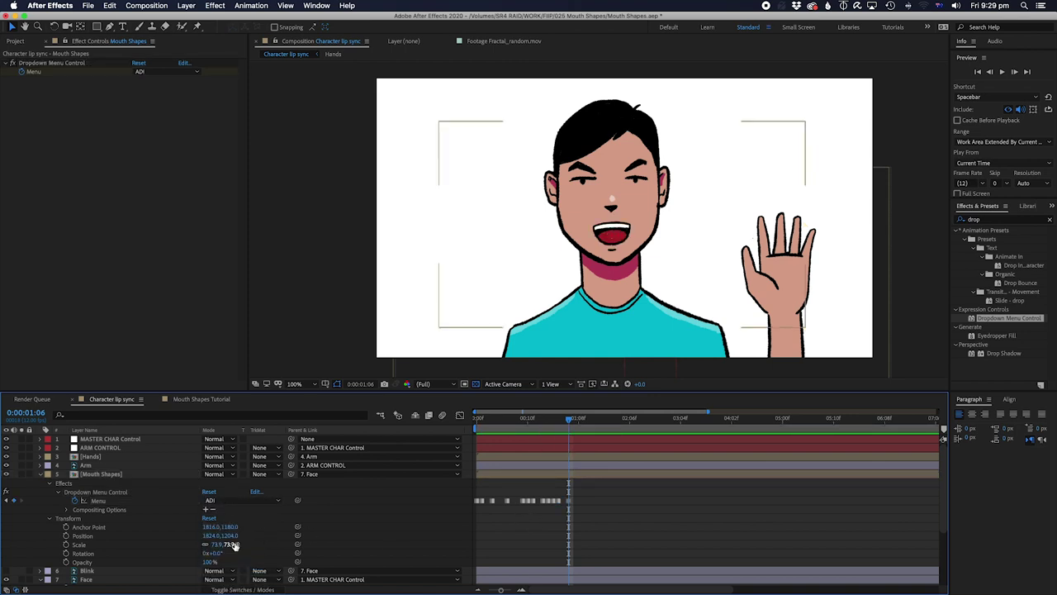
click(233, 500)
click(234, 575)
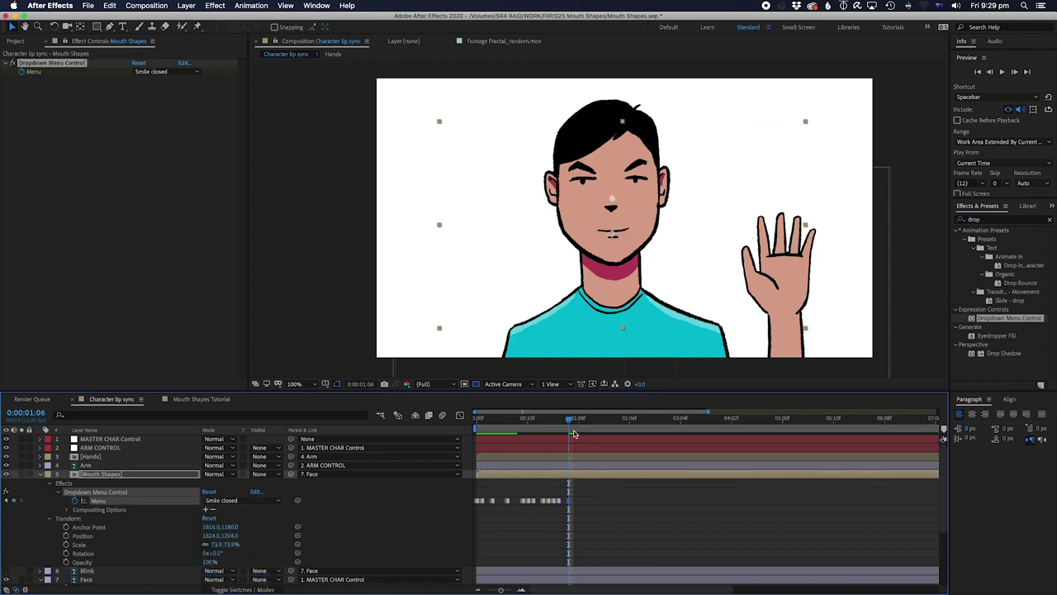
Step: Keyframe the mouth shape as Oo at 0:00:01:07 and ADI at 0:00:01:08
drag(538, 426, 574, 431)
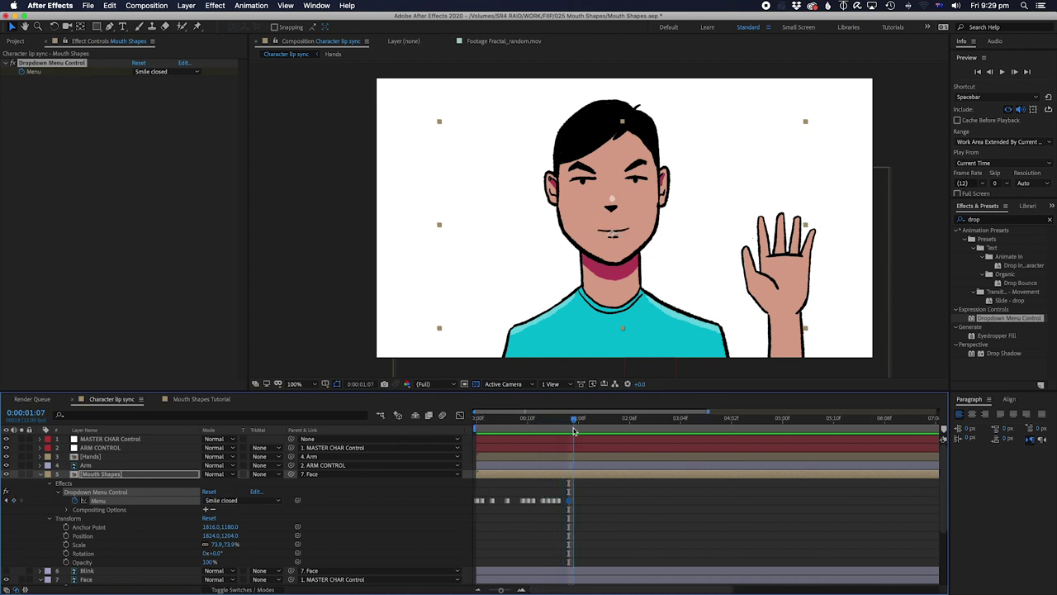
click(247, 500)
click(218, 546)
mouse_move(565, 430)
mouse_down()
mouse_move(553, 426)
mouse_move(581, 424)
mouse_up()
click(246, 500)
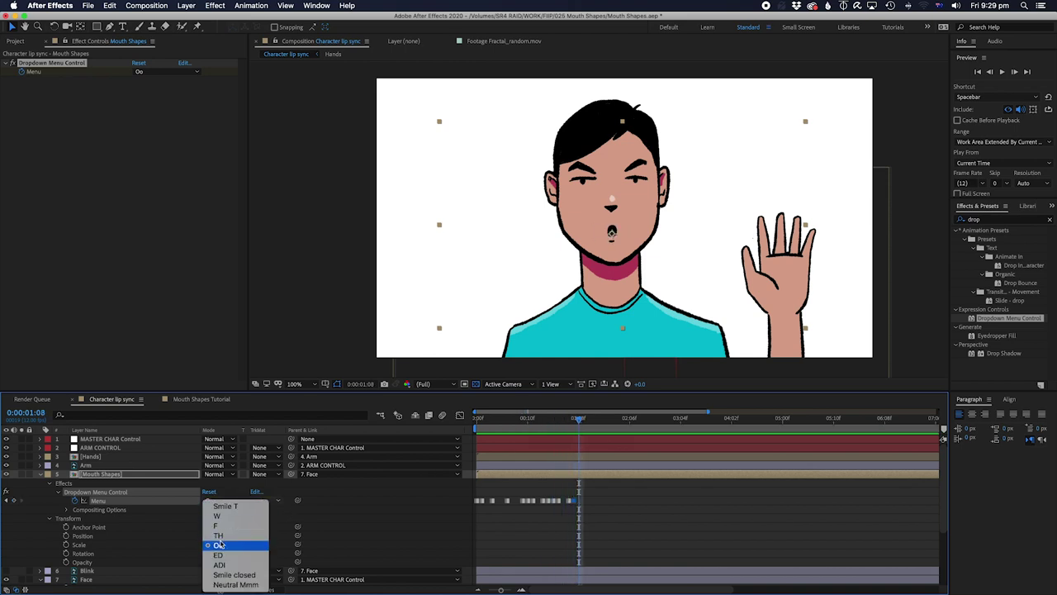
click(218, 565)
Step: Add an ED mouth keyframe at 0:00:01:11 and shift it one frame earlier to 0:00:01:10
drag(578, 423, 594, 425)
click(237, 501)
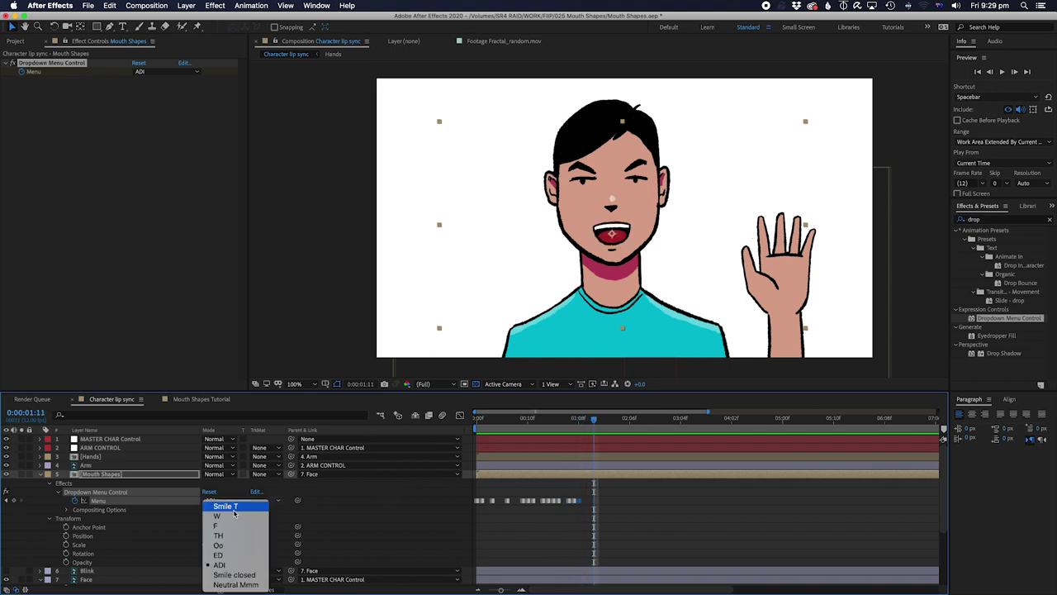
click(221, 554)
drag(578, 420, 588, 423)
drag(591, 502, 588, 502)
drag(577, 423, 595, 424)
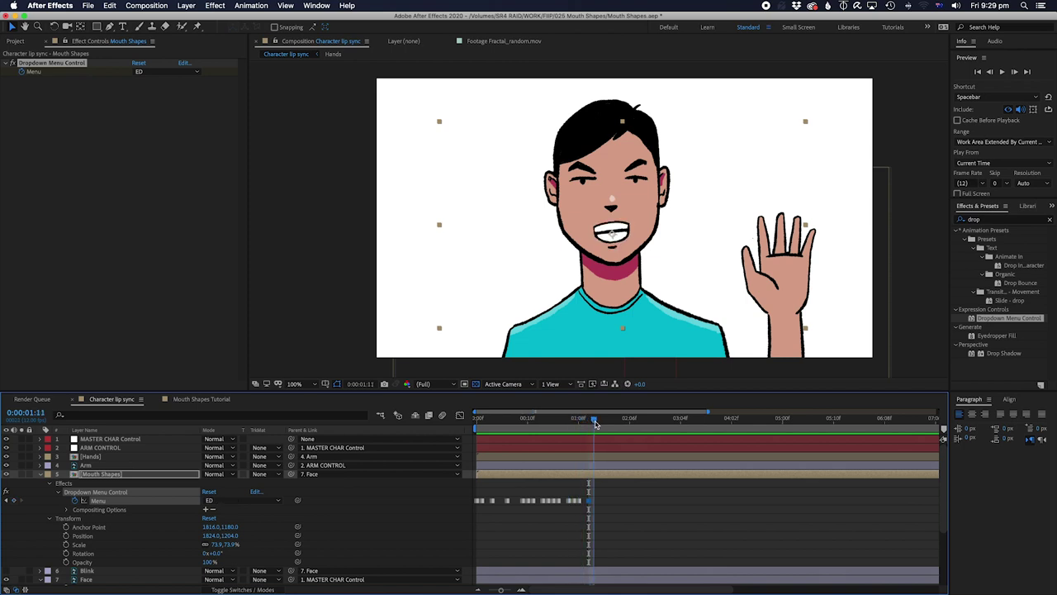
Step: Keyframe the mouth shape as ADI at 0:00:01:11 and end the work area there
click(225, 501)
click(674, 438)
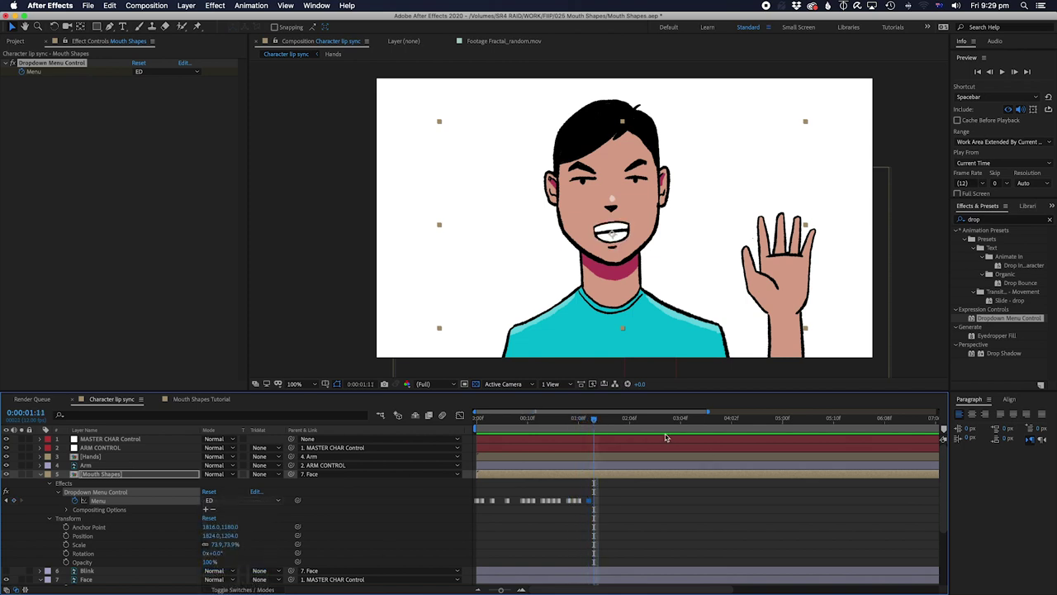
drag(589, 423, 595, 423)
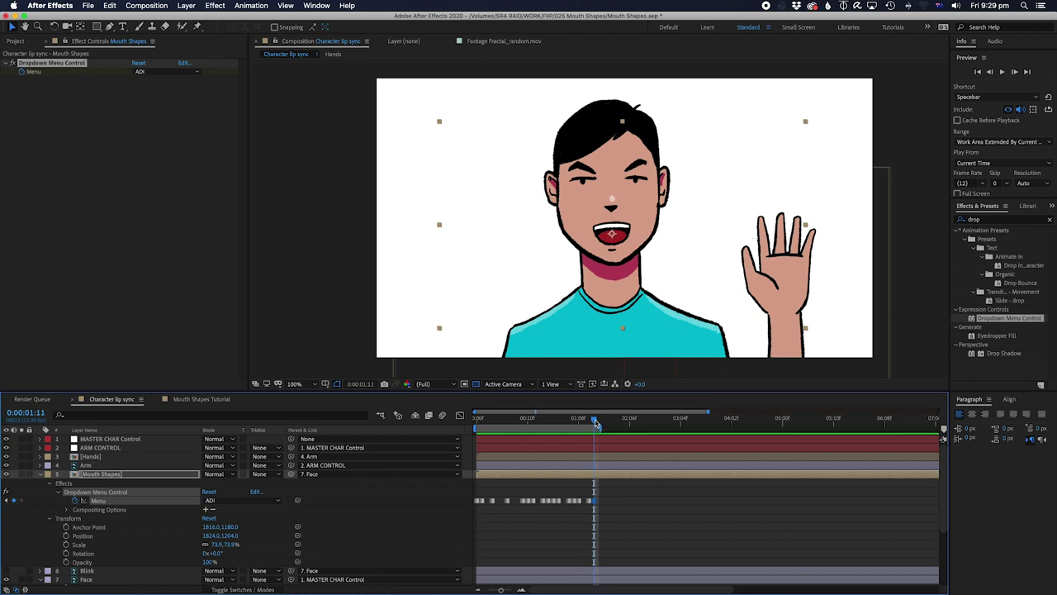
Step: Play back the lip sync from the start and examine the rest of the voice waveform up to 0:00:04:09
drag(498, 426, 444, 435)
key(space)
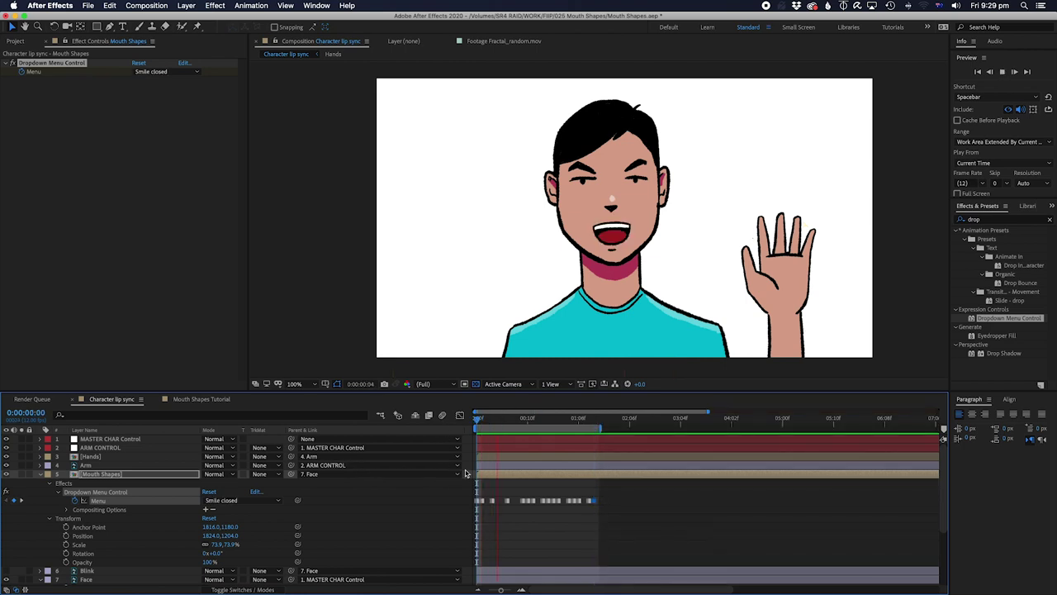
key(space)
key(space)
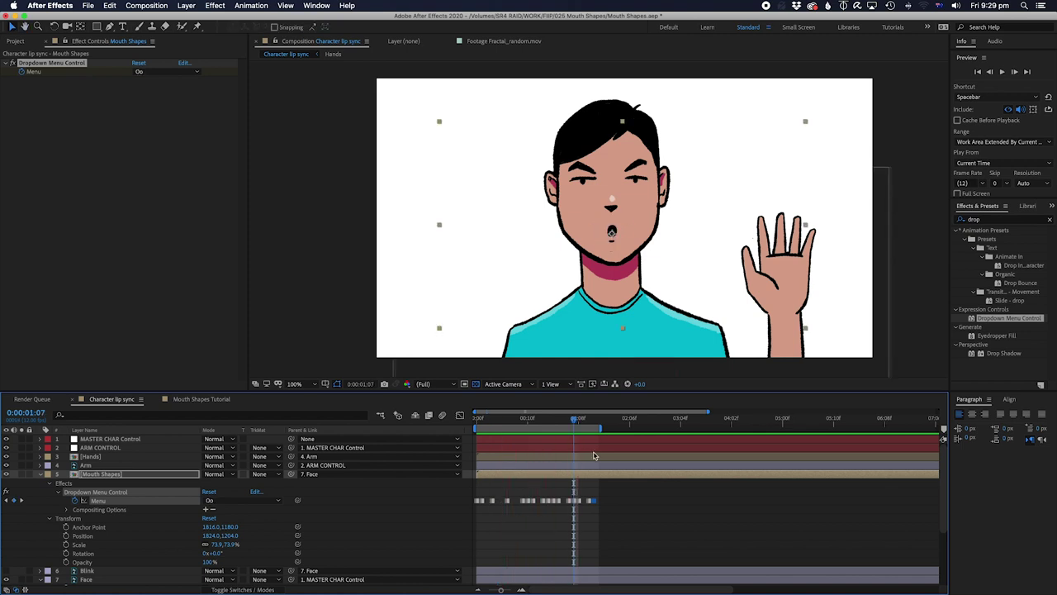
click(534, 486)
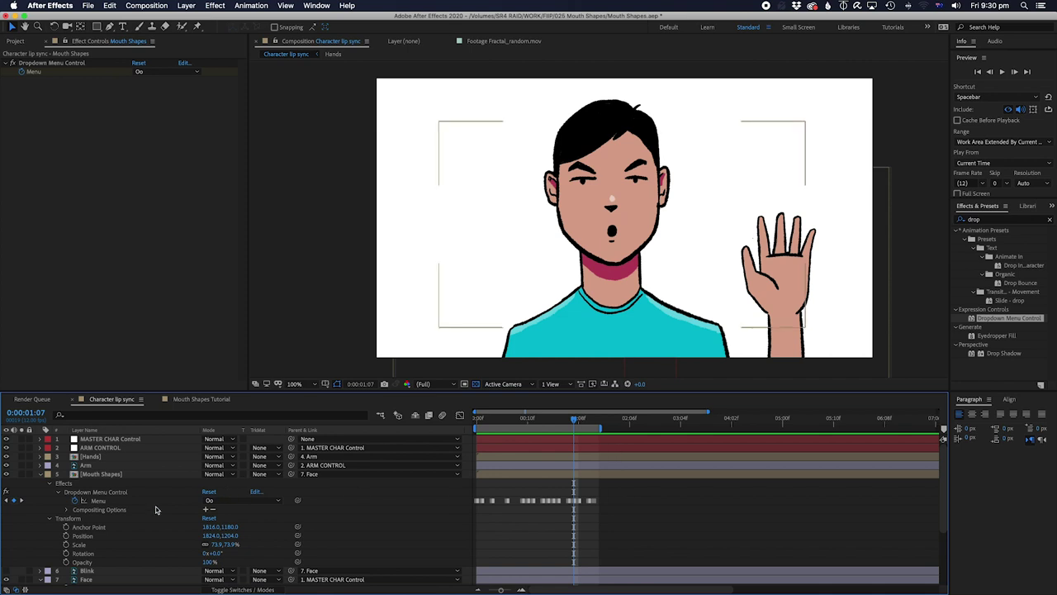
click(100, 475)
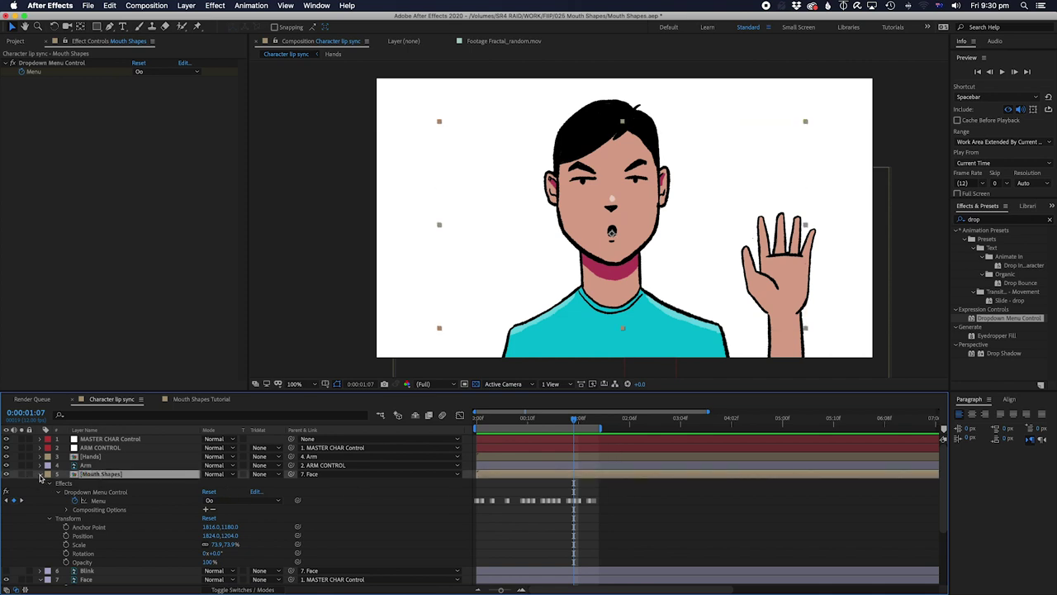
key(space)
scroll(657, 498, down, 4)
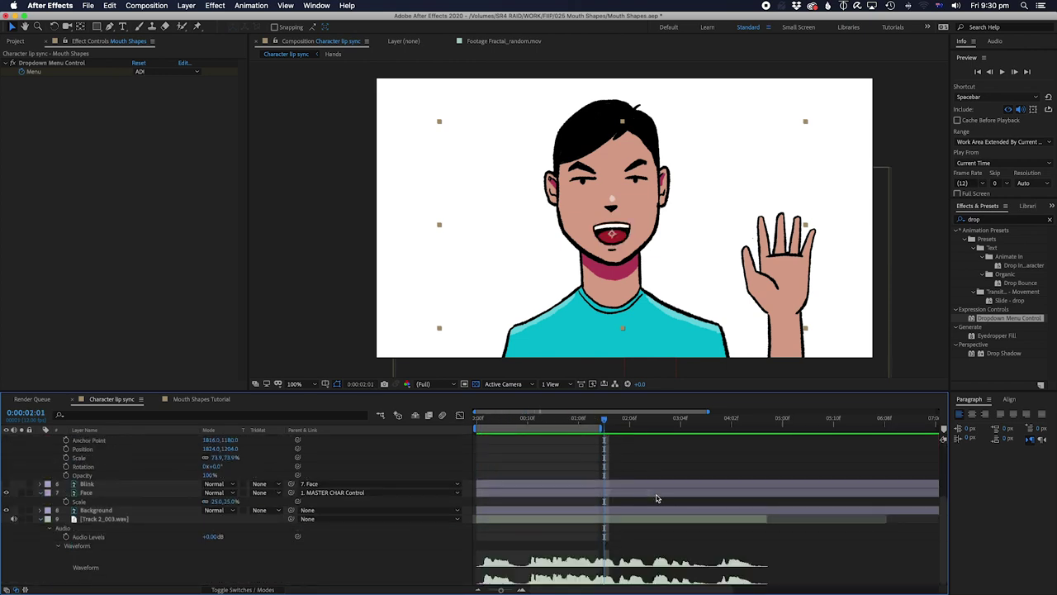
drag(674, 428, 767, 443)
scroll(768, 496, up, 5)
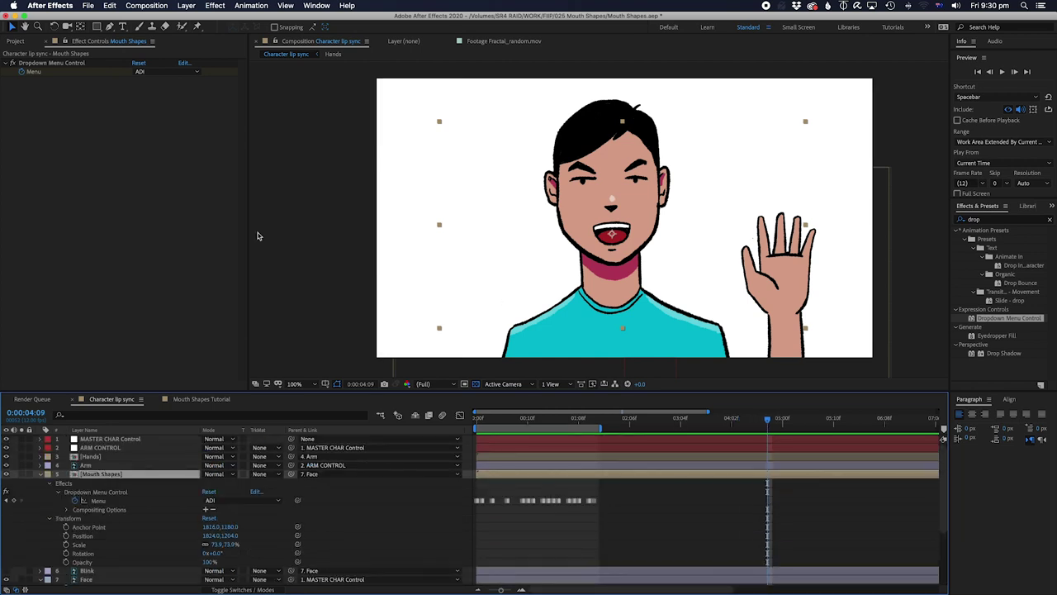
drag(501, 419, 444, 426)
key(space)
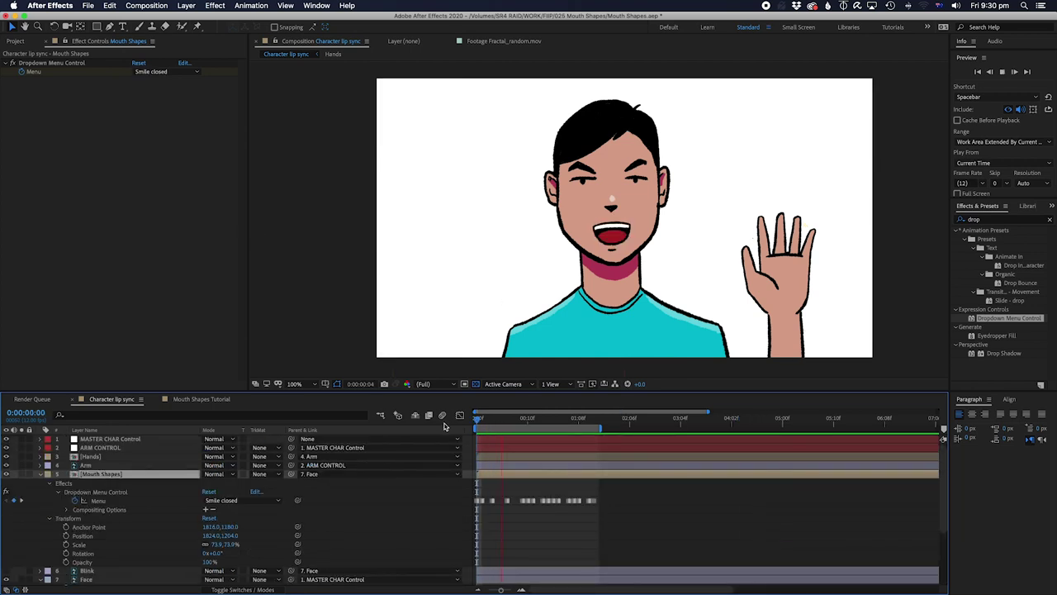
key(space)
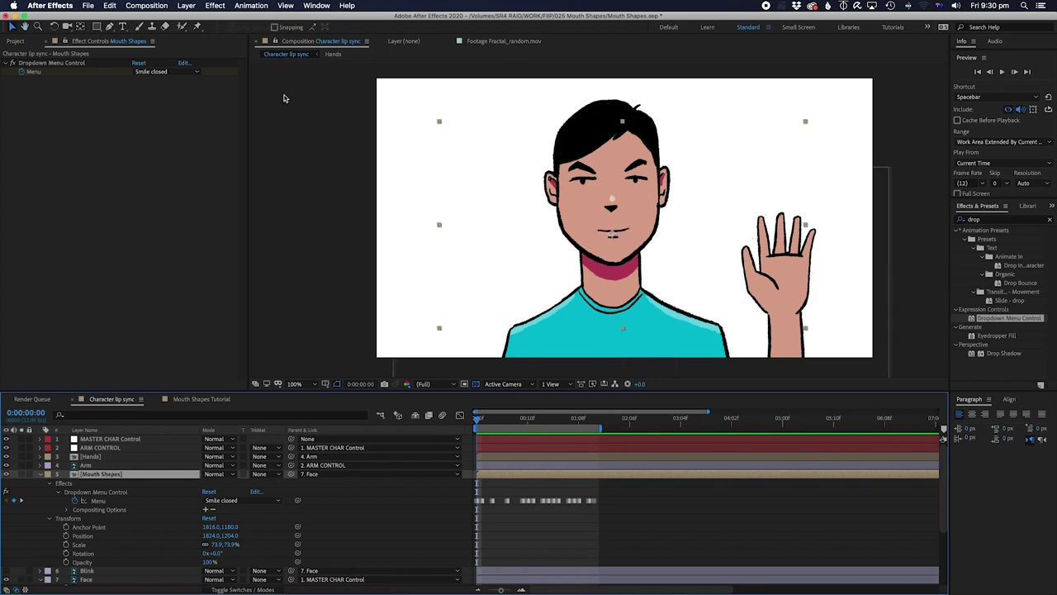
Step: Replace the Mouth Shapes layer's Menu keyframes with a full lip-sync set from the project, covering the whole voice track
click(15, 42)
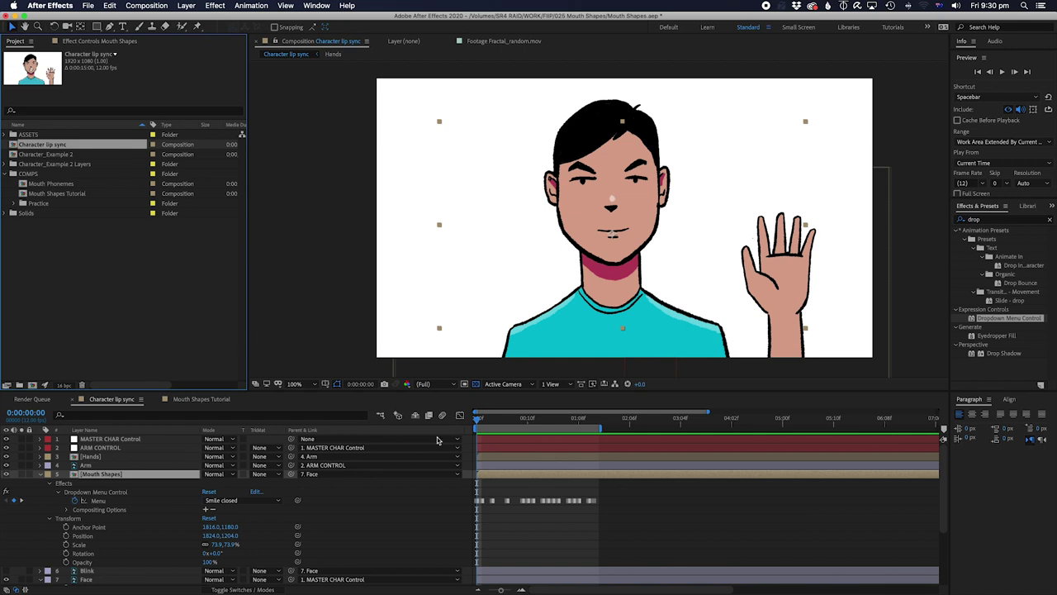
click(562, 541)
drag(631, 499, 466, 513)
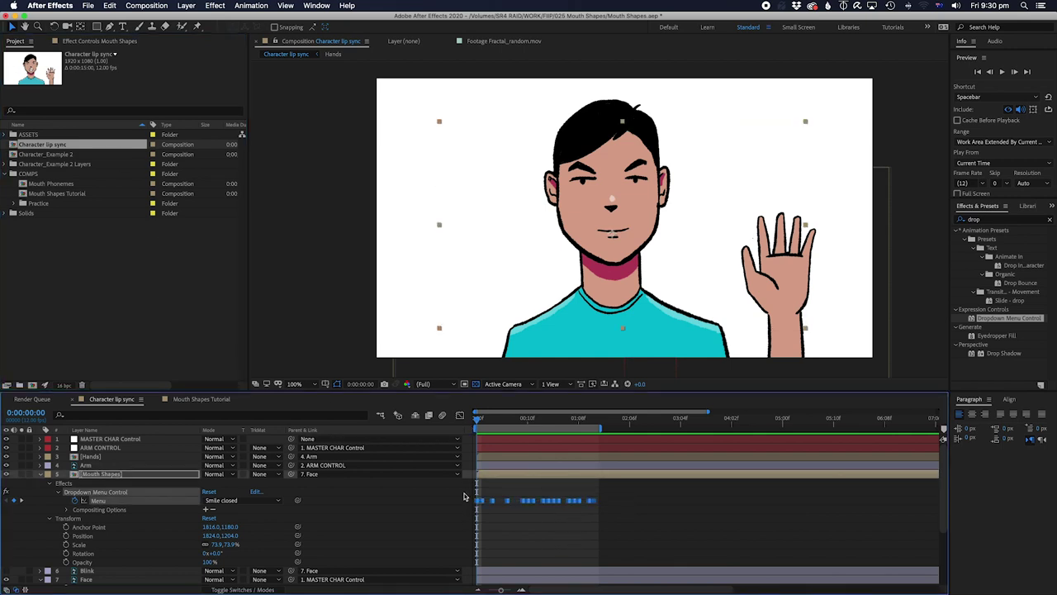
double_click(56, 194)
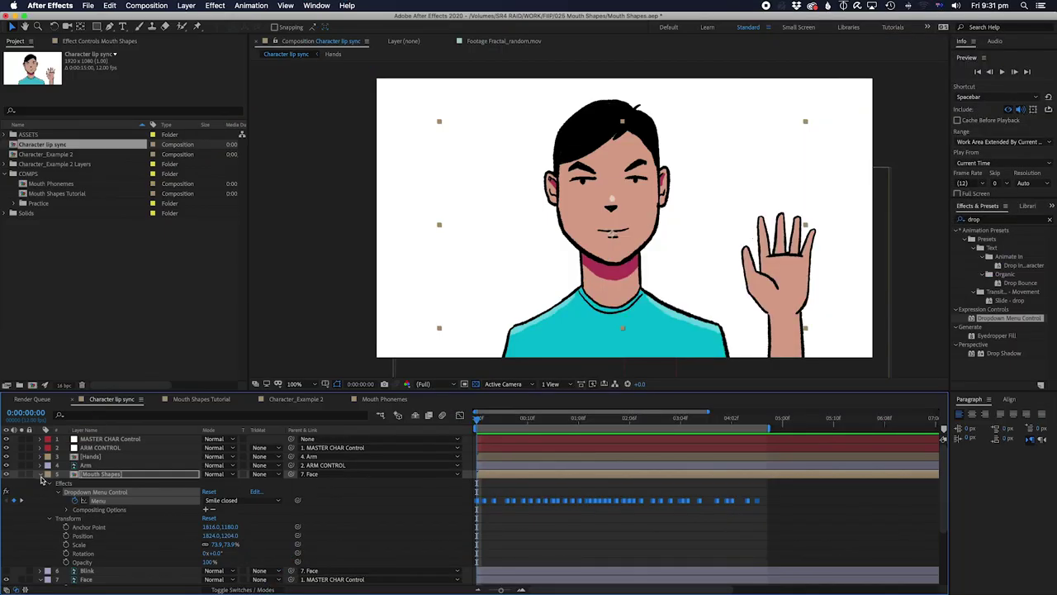
Step: Collapse the properties of the Mouth Shapes and Face layers
click(39, 474)
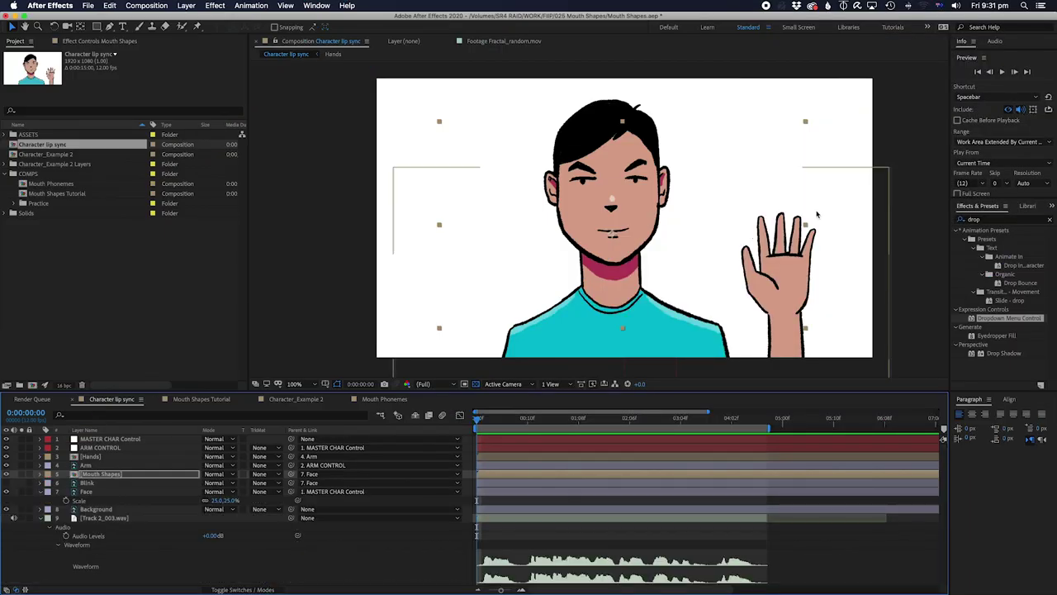
click(87, 571)
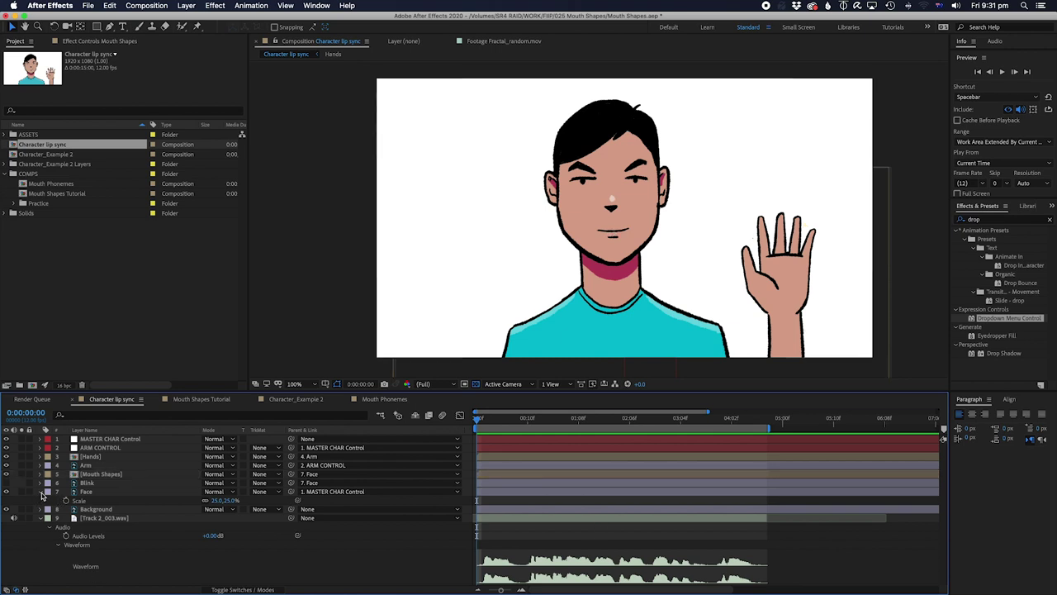
click(43, 494)
Step: Scrub to 0:00:00:08 and add a Rotation keyframe for the raised arm on the ARM CONTROL layer
click(98, 448)
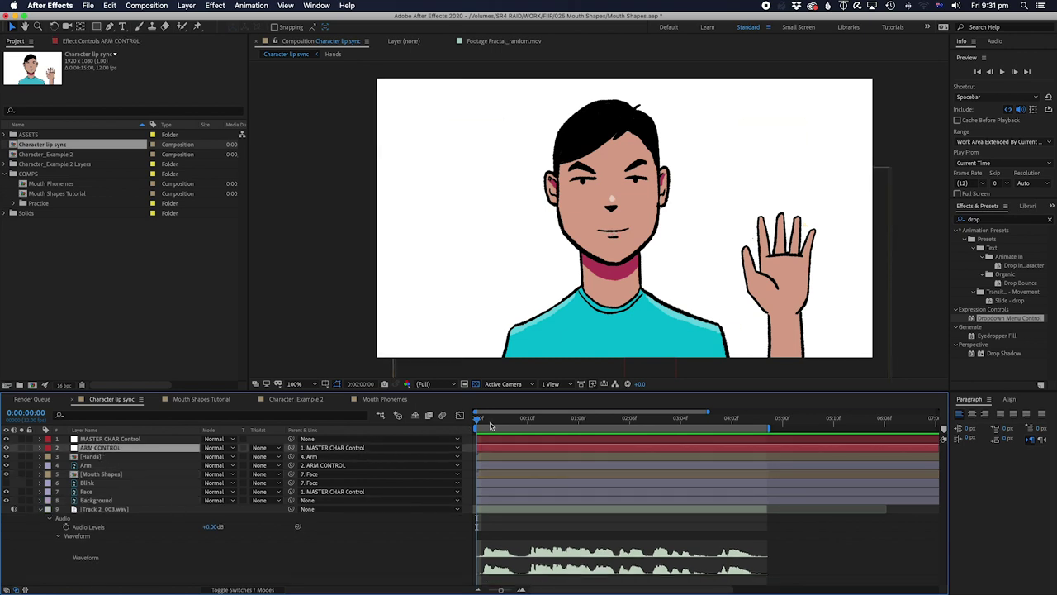
click(1022, 110)
click(483, 421)
click(1022, 110)
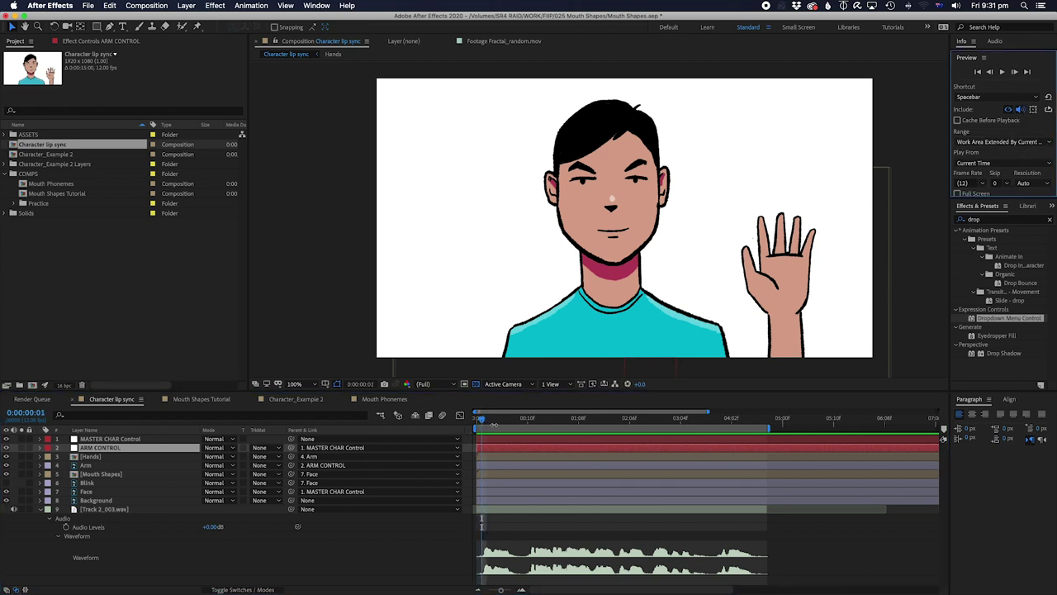
click(483, 420)
key(space)
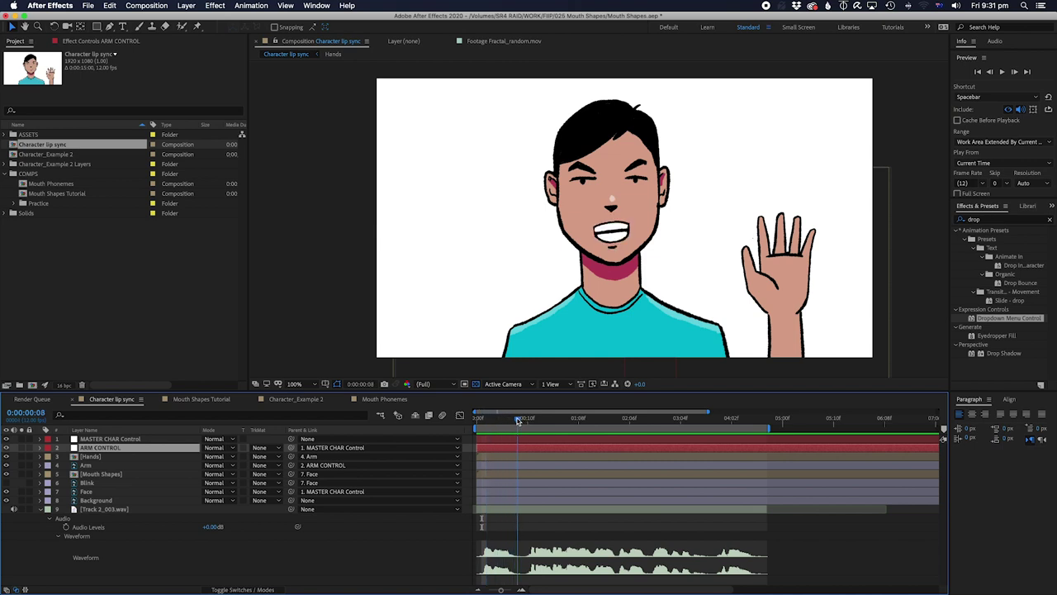
click(114, 441)
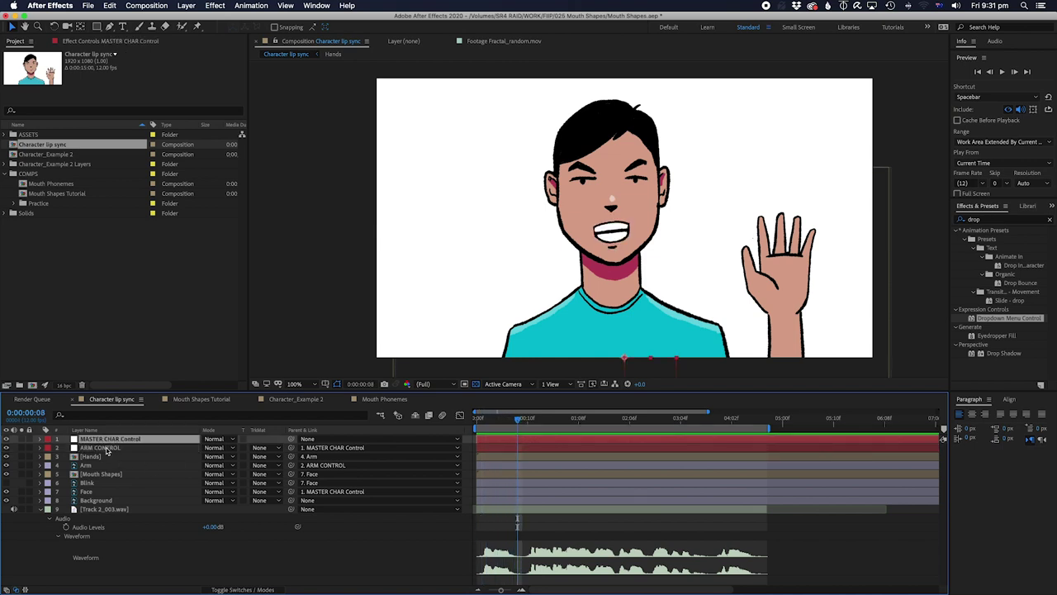
click(106, 448)
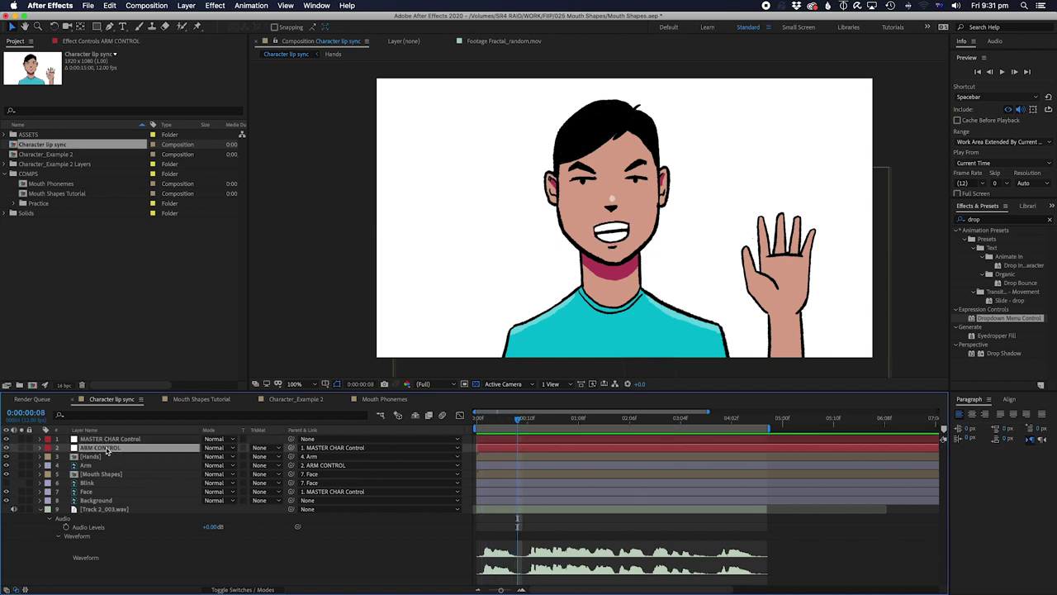
key(r)
click(73, 456)
Step: At 0:00:00:01, add an ARM CONTROL Rotation keyframe with the arm swung clockwise away from its raised pose
drag(503, 421, 482, 420)
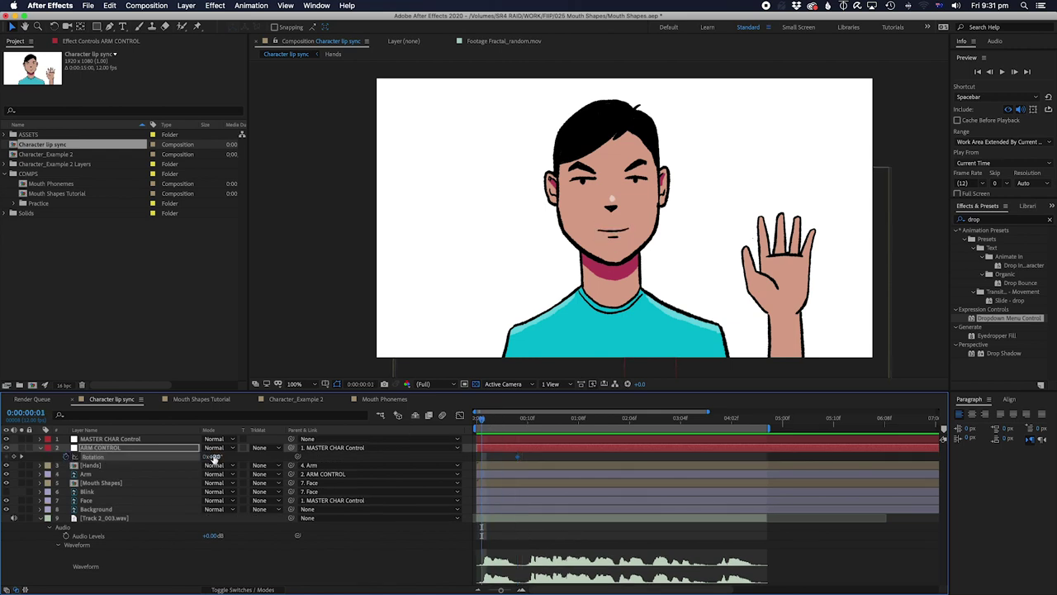
key(comma)
drag(216, 458, 245, 457)
Step: Ease the raised-arm Rotation keyframe, move it to 0:00:00:06, and preview the arm swing
click(516, 459)
click(516, 458)
drag(486, 424, 507, 460)
click(507, 422)
click(488, 426)
key(space)
key(space)
Step: Expand the Hands layer and keyframe its dropdown Menu as Open hand at 0:00:00:06
drag(489, 425, 533, 424)
click(70, 468)
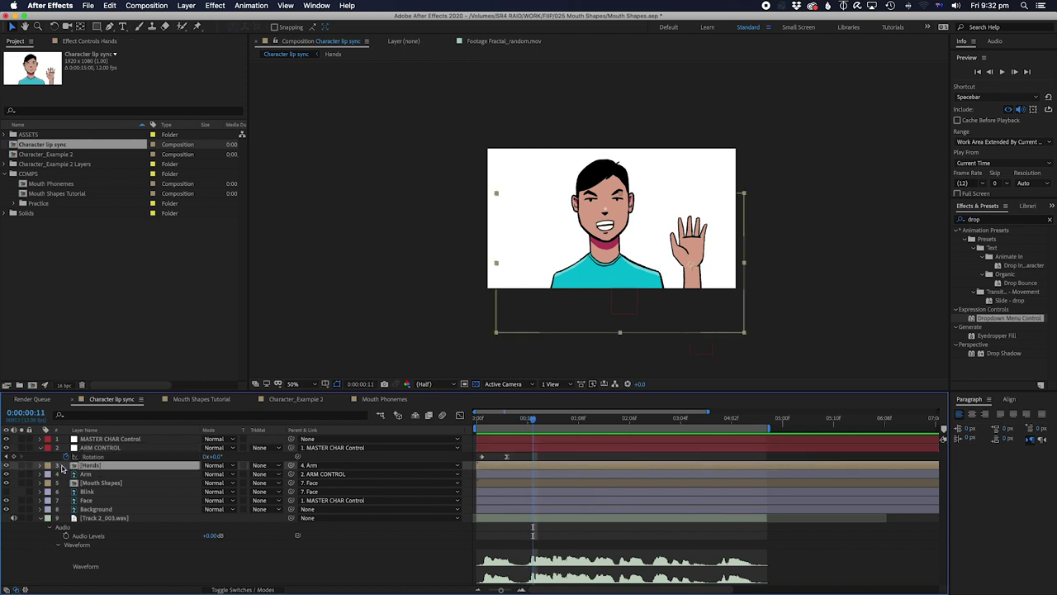
click(42, 466)
drag(521, 418, 507, 420)
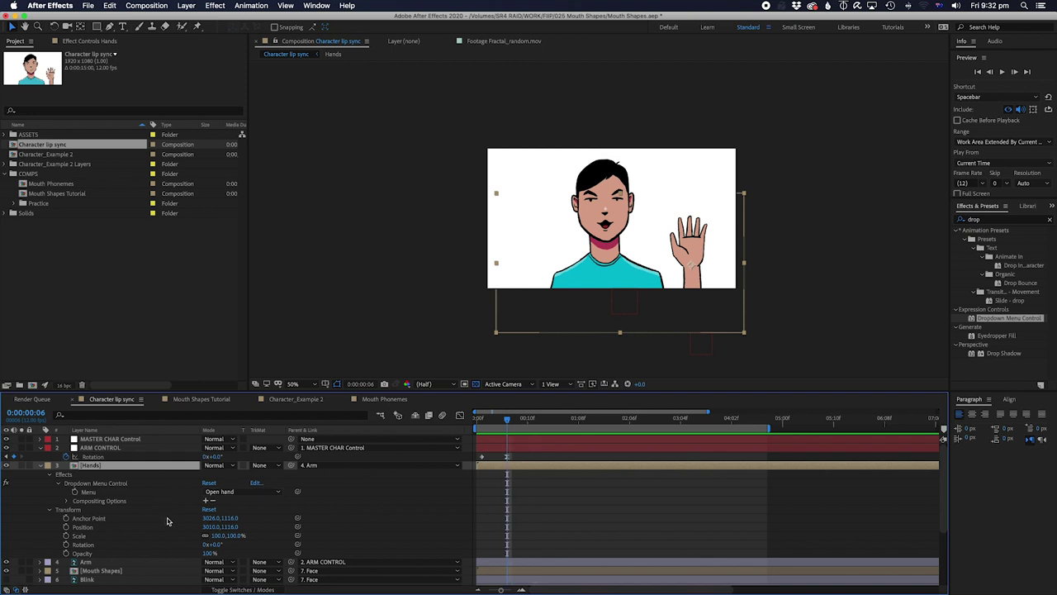
click(75, 492)
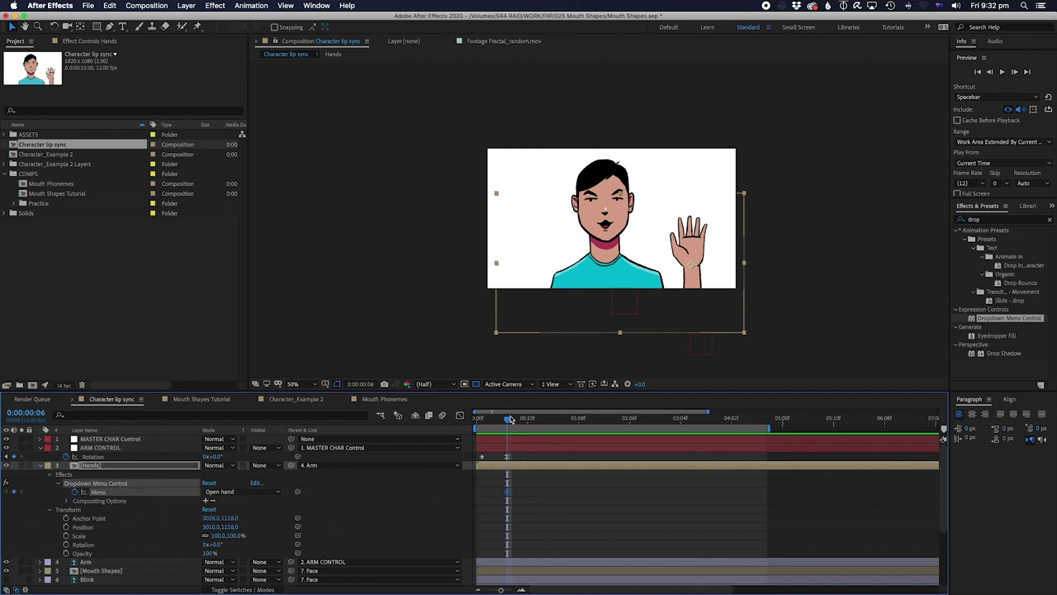
Step: Keyframe the hand pose as Palm down at 0:00:00:10 and preview the hand change
drag(508, 420, 528, 426)
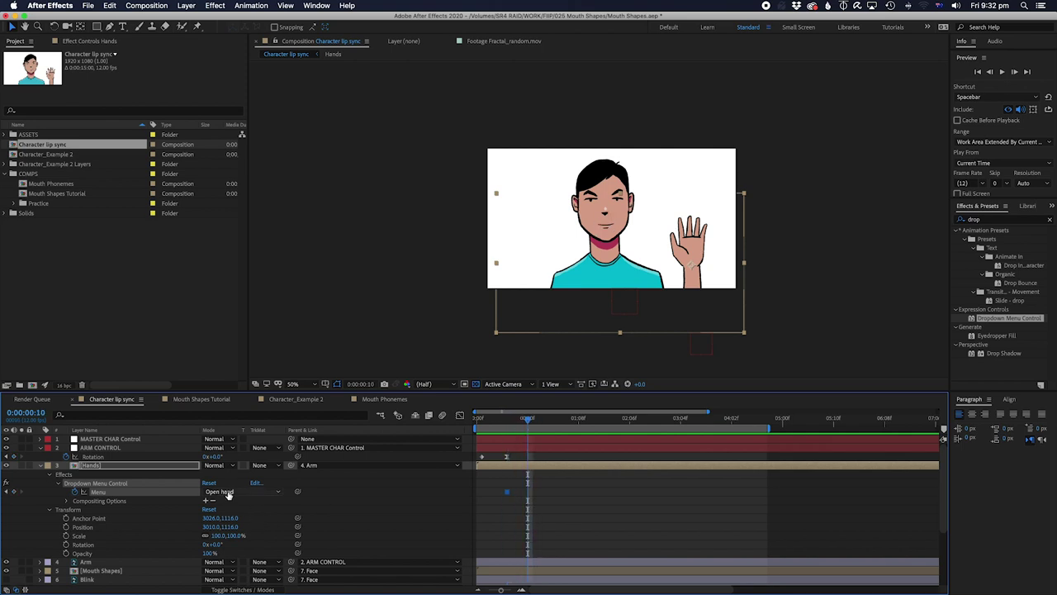
click(228, 493)
click(232, 511)
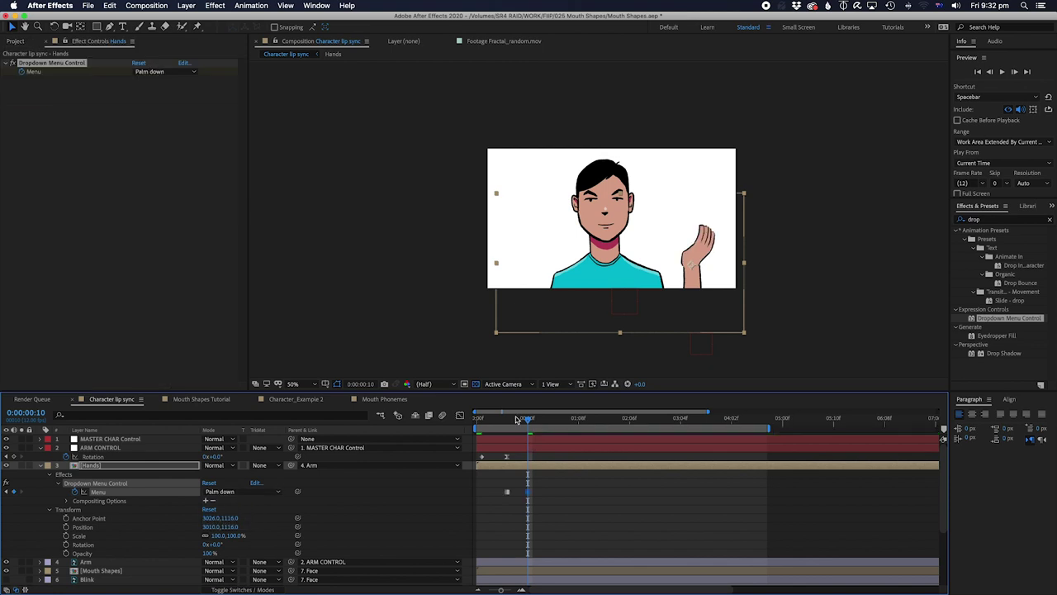
click(503, 422)
key(space)
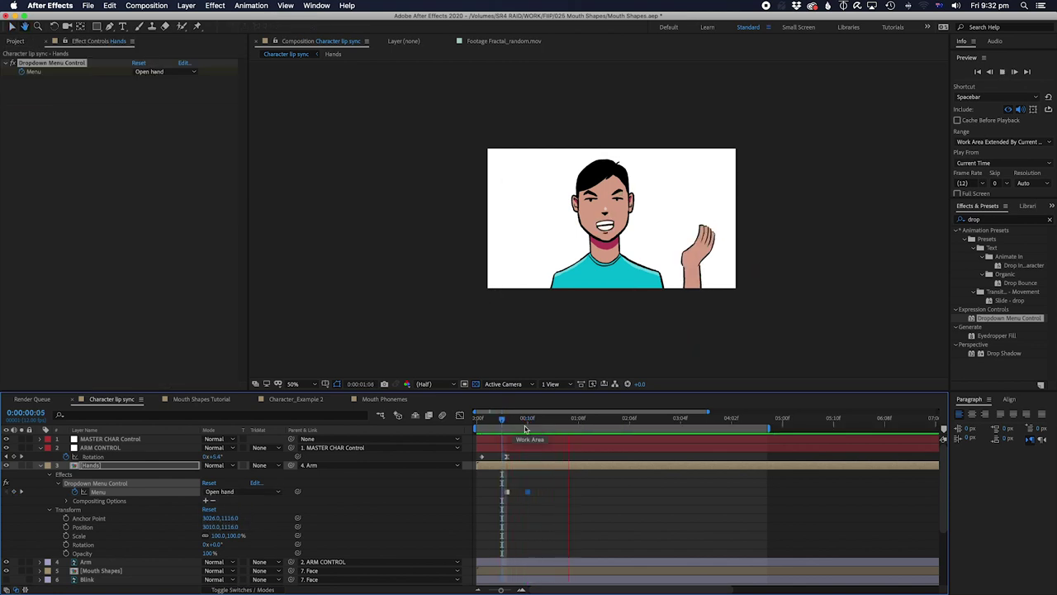
Step: Scrub and play through the voice track, and keyframe the hand pose as Point at 0:00:02:05
drag(510, 424, 616, 435)
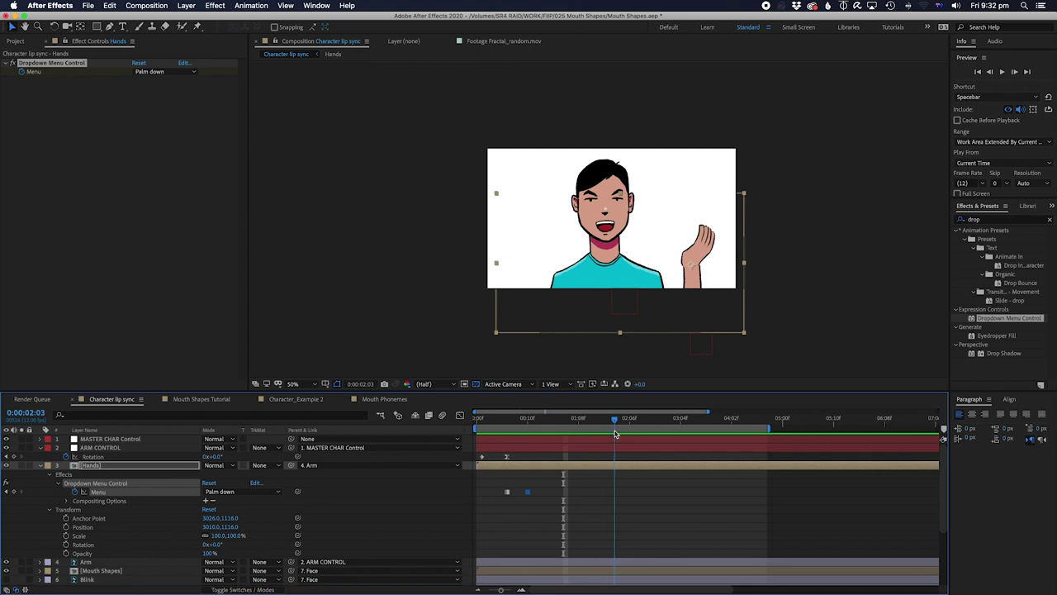
key(space)
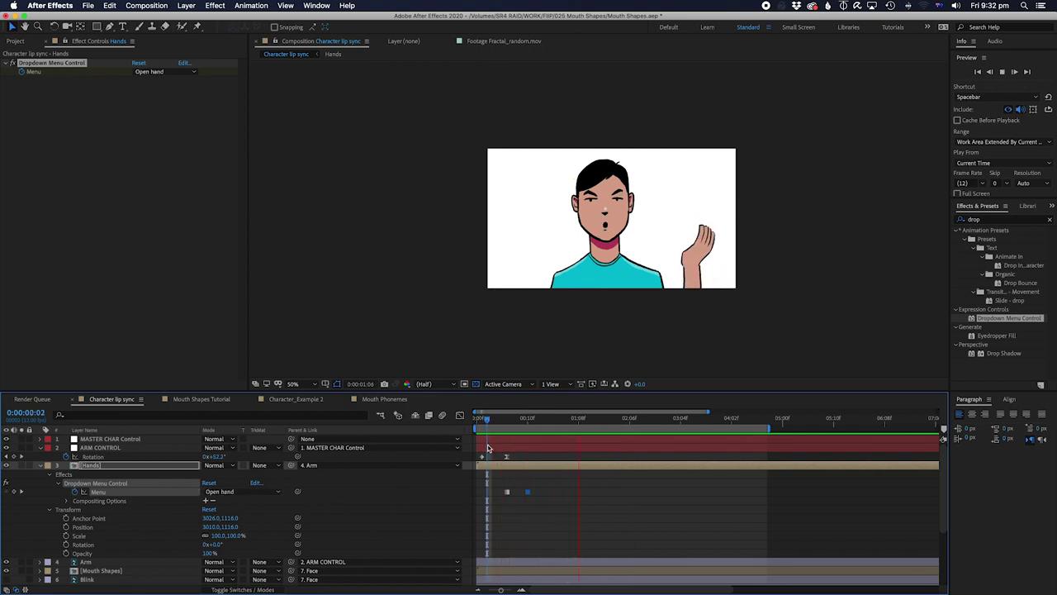
key(space)
drag(532, 421, 624, 435)
click(228, 492)
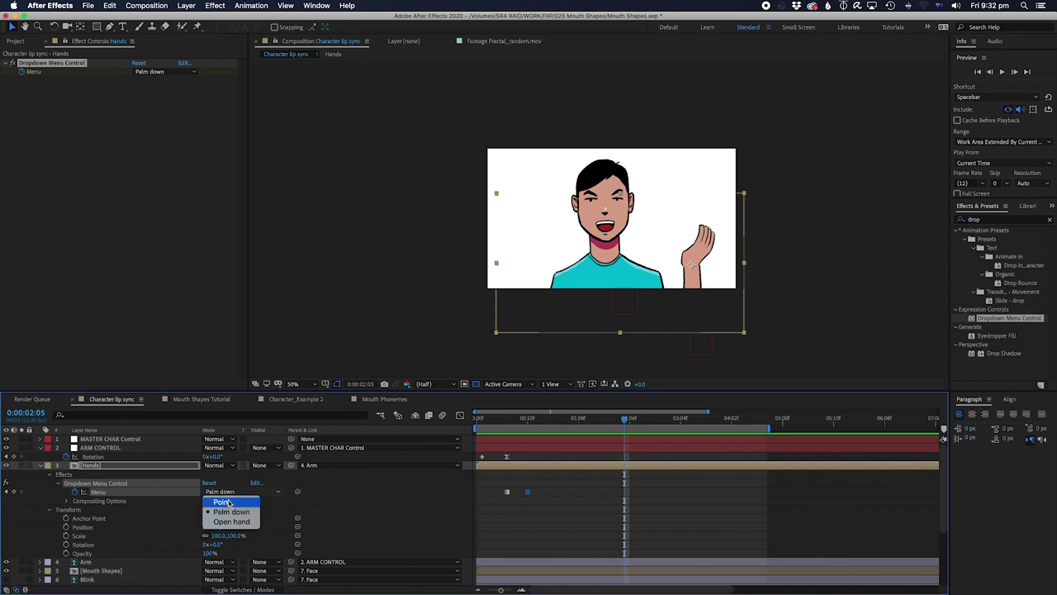
key(Return)
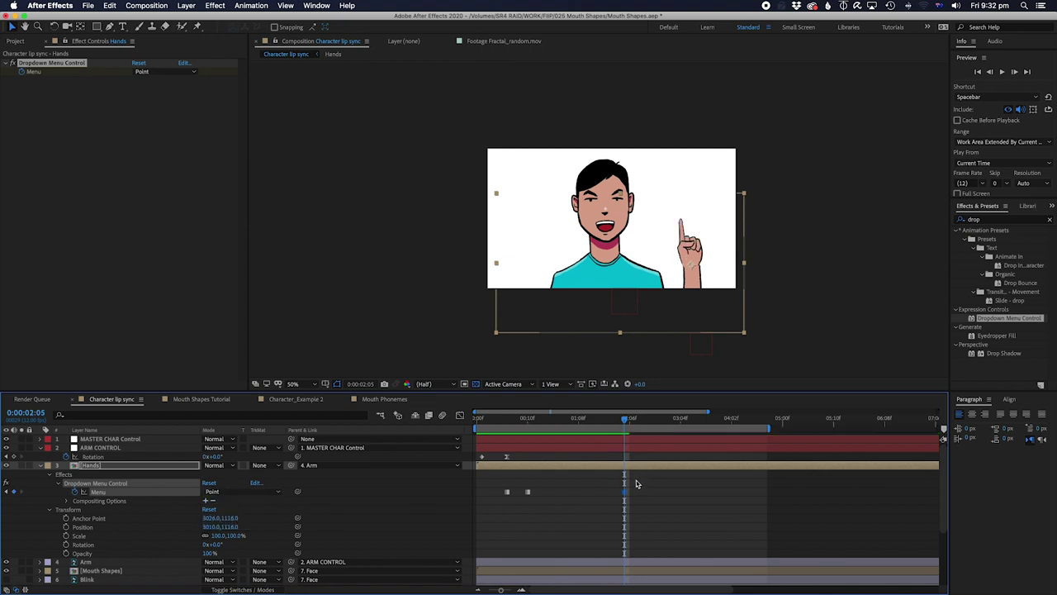
Step: Play on from 0:00:00:10 and keyframe the hand pose as Open hand at 0:00:03:08
click(527, 419)
key(space)
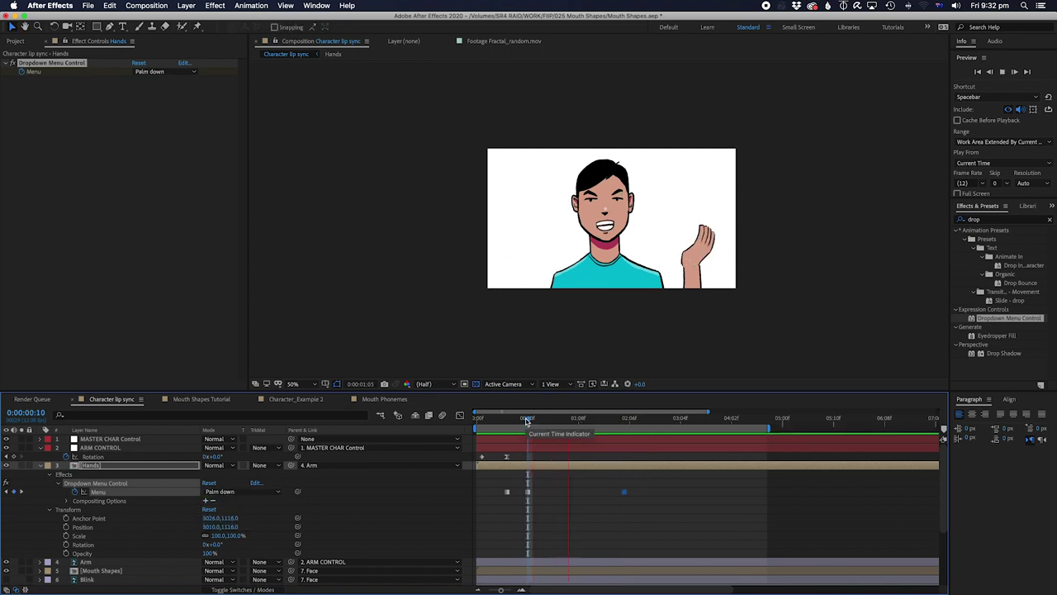
key(space)
click(240, 492)
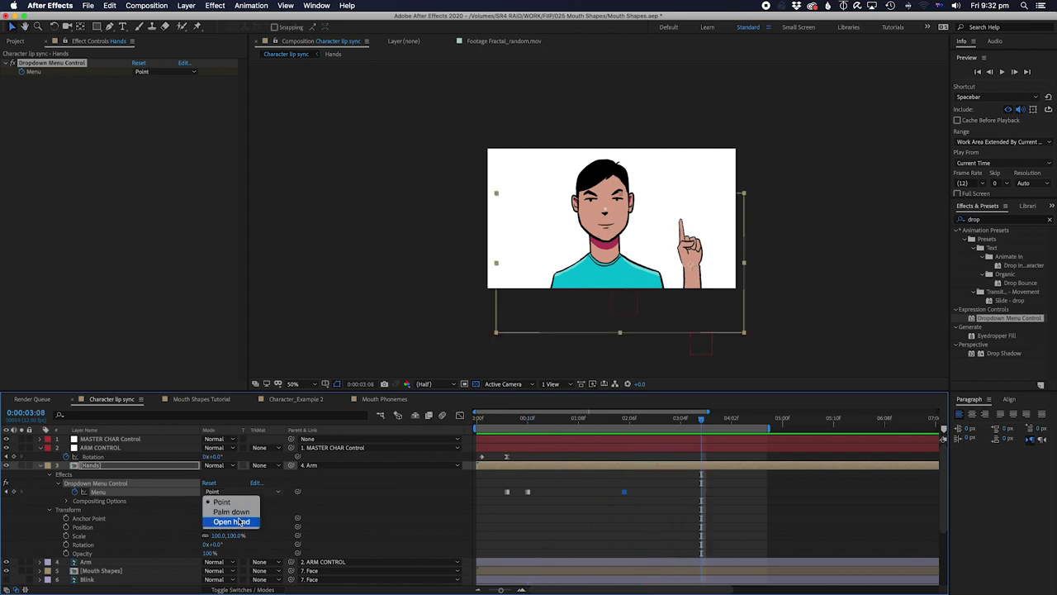
click(233, 522)
Step: Play back the combined mouth, arm and hand animation, including a pass from the start
click(507, 417)
key(space)
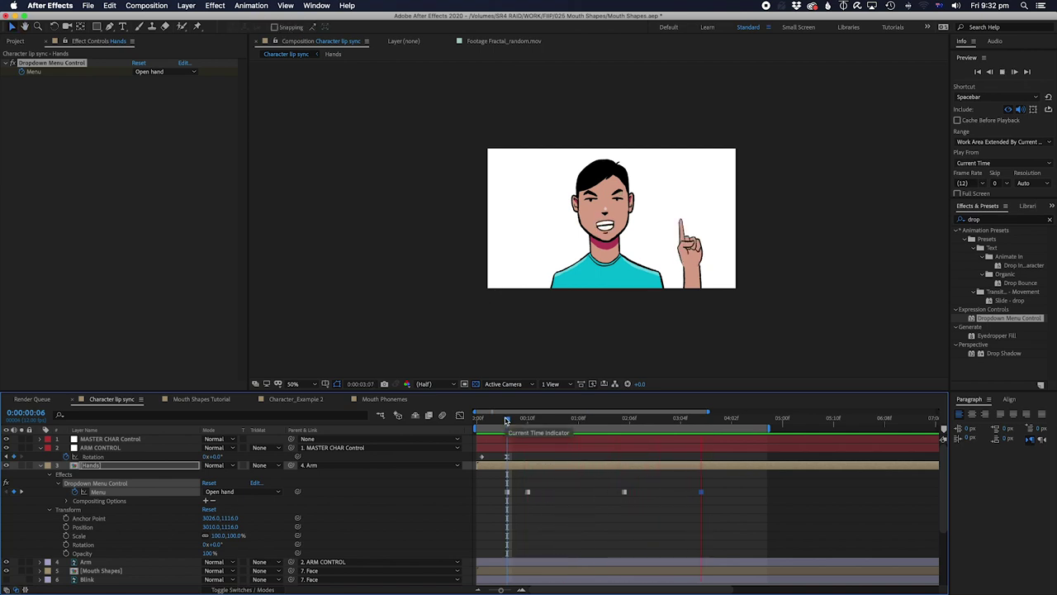
drag(507, 420, 471, 422)
key(space)
key(space)
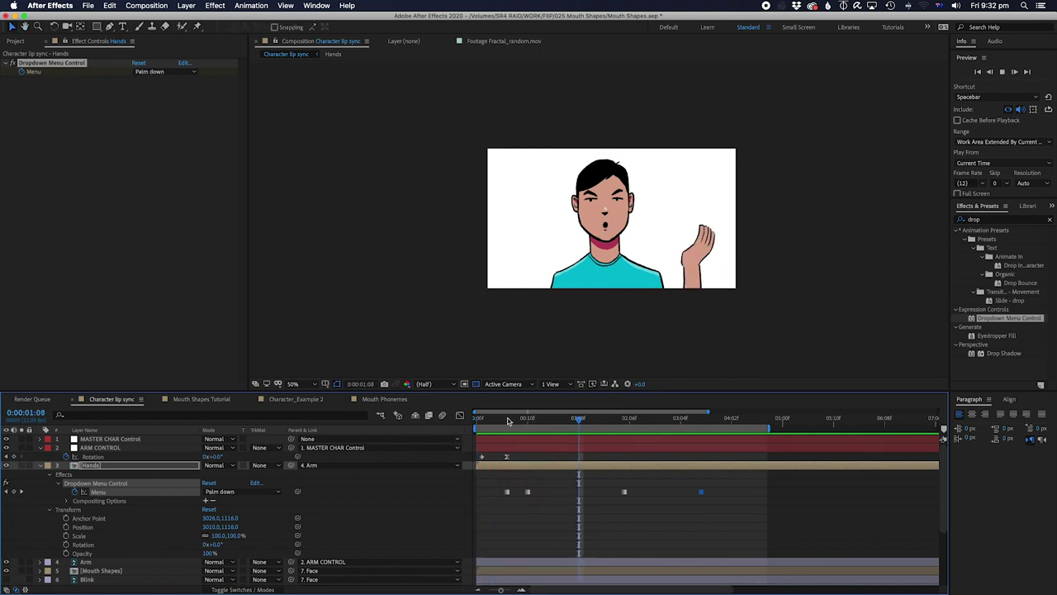
Step: Scrub and play through the animation from the start, checking the hand poses up to the Point pose at 0:00:02:05
click(508, 420)
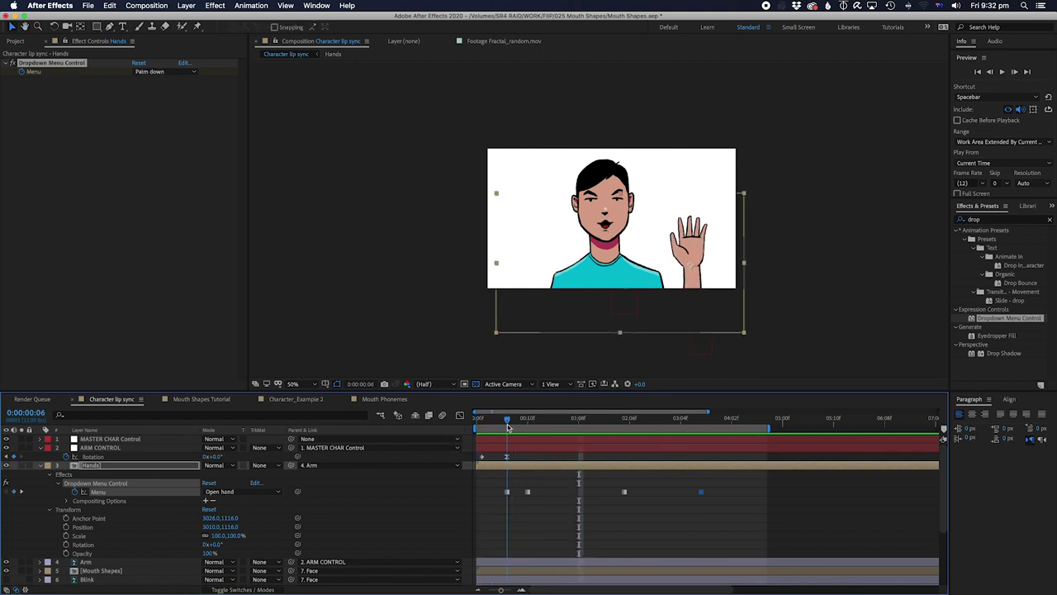
drag(507, 426, 471, 429)
key(space)
key(space)
click(529, 423)
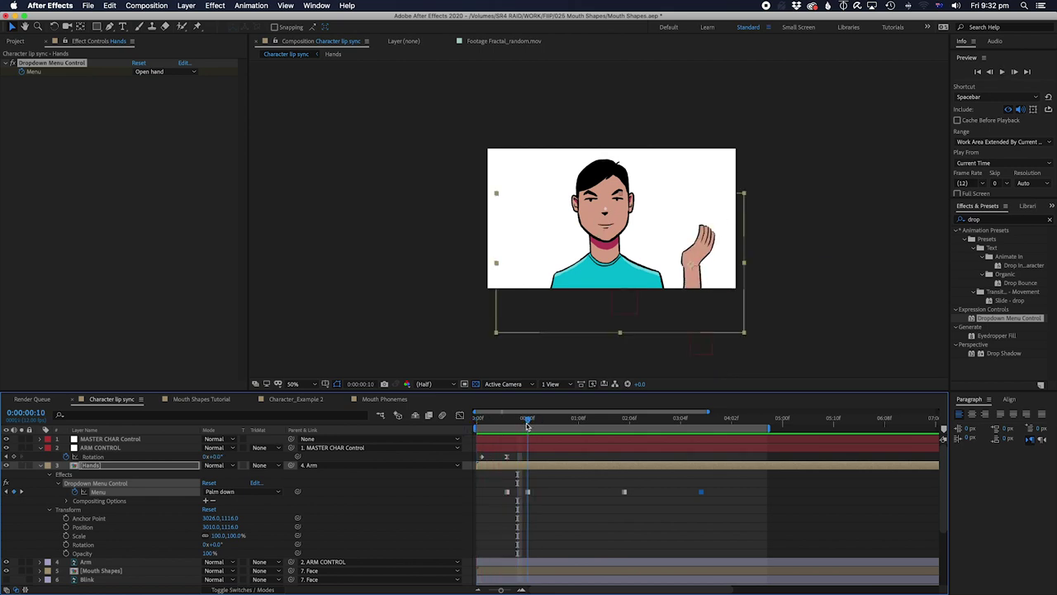
key(space)
click(625, 423)
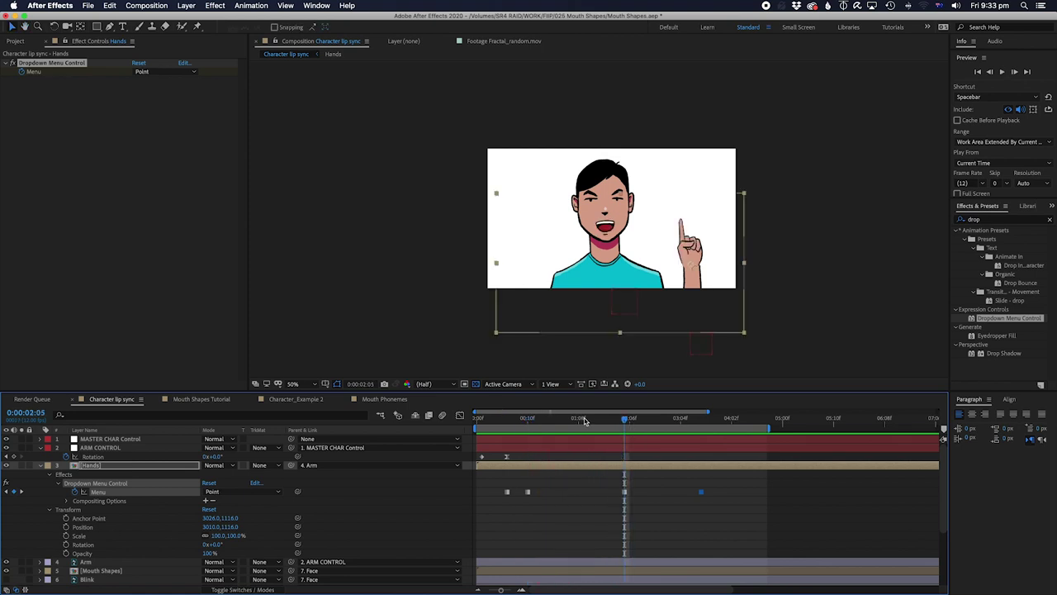
Step: Add a Rotation keyframe holding ARM CONTROL at 0° at 0:00:01:10
drag(584, 421, 588, 421)
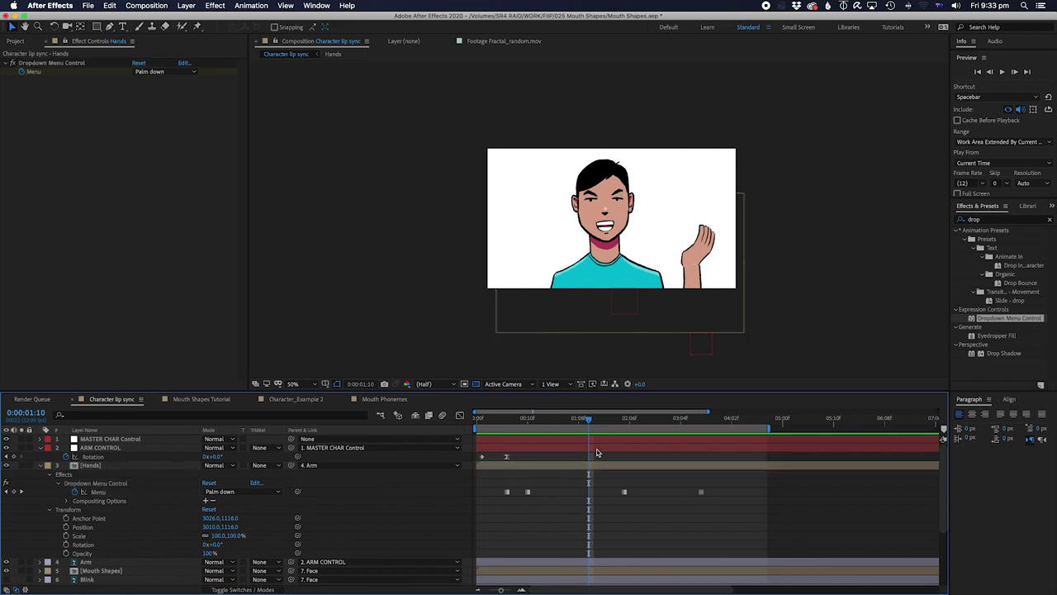
click(609, 448)
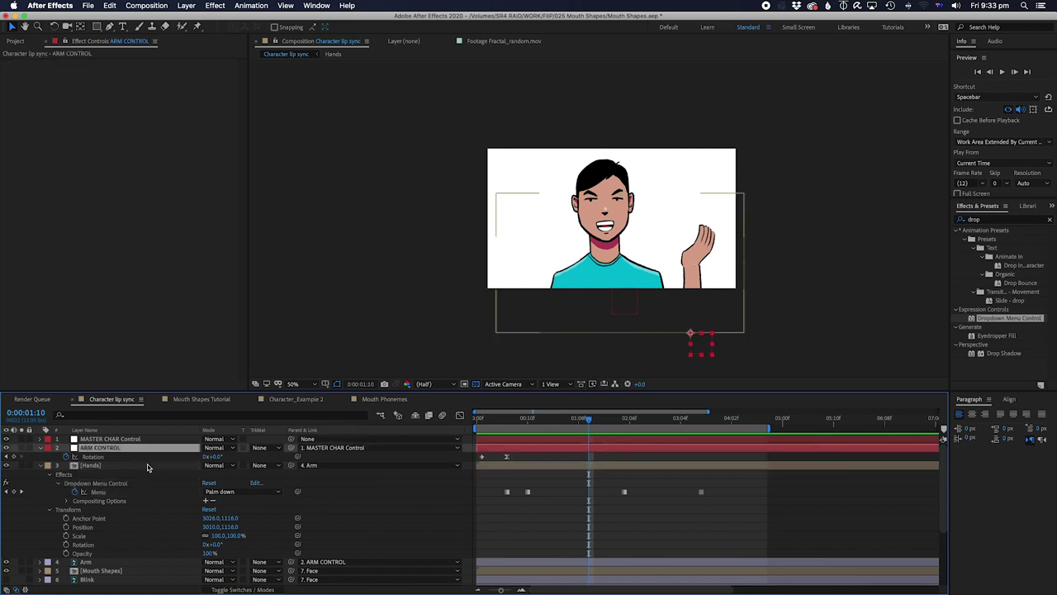
key(p)
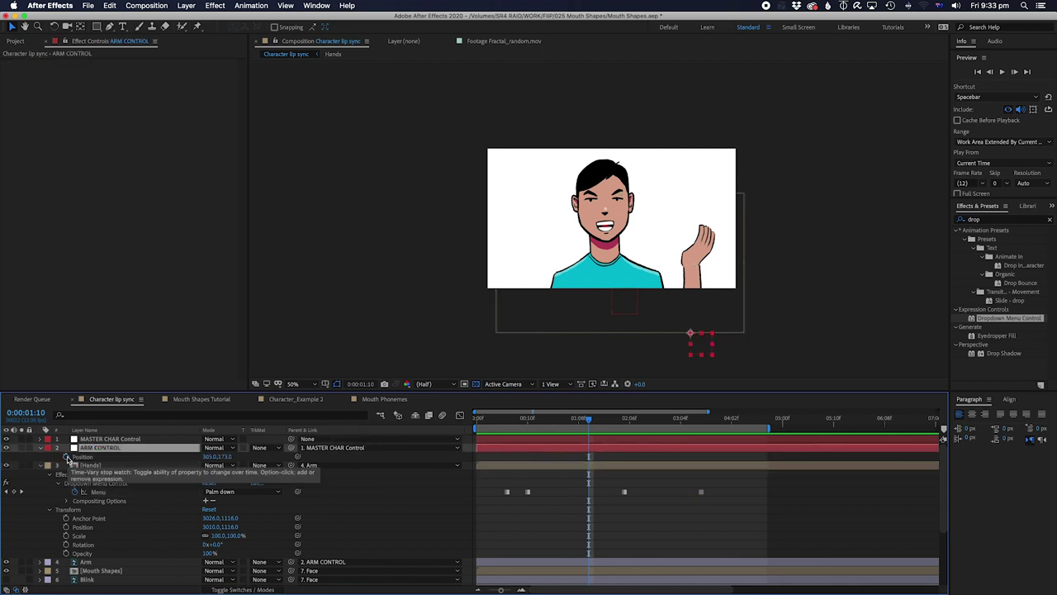
key(r)
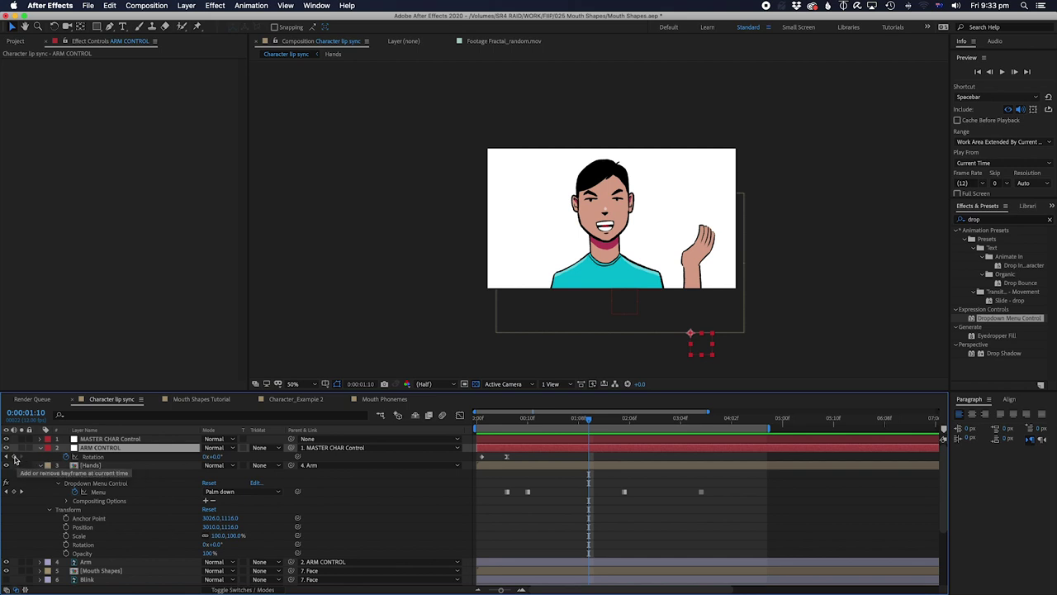
click(14, 457)
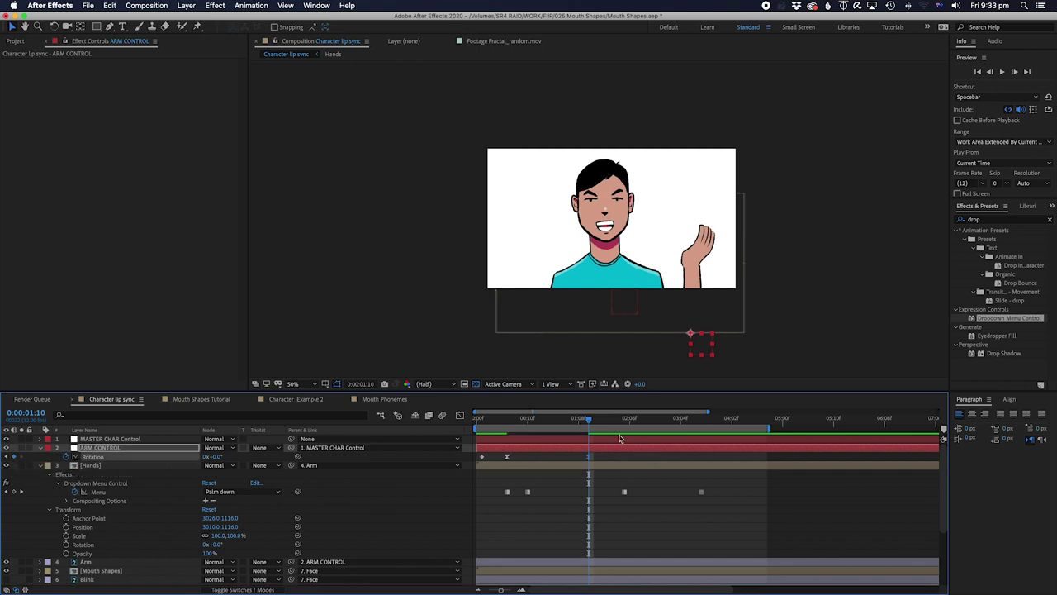
Step: Keyframe ARM CONTROL's Rotation as -27° at 0:00:02:05, where the hand changes to Point
drag(605, 423, 624, 422)
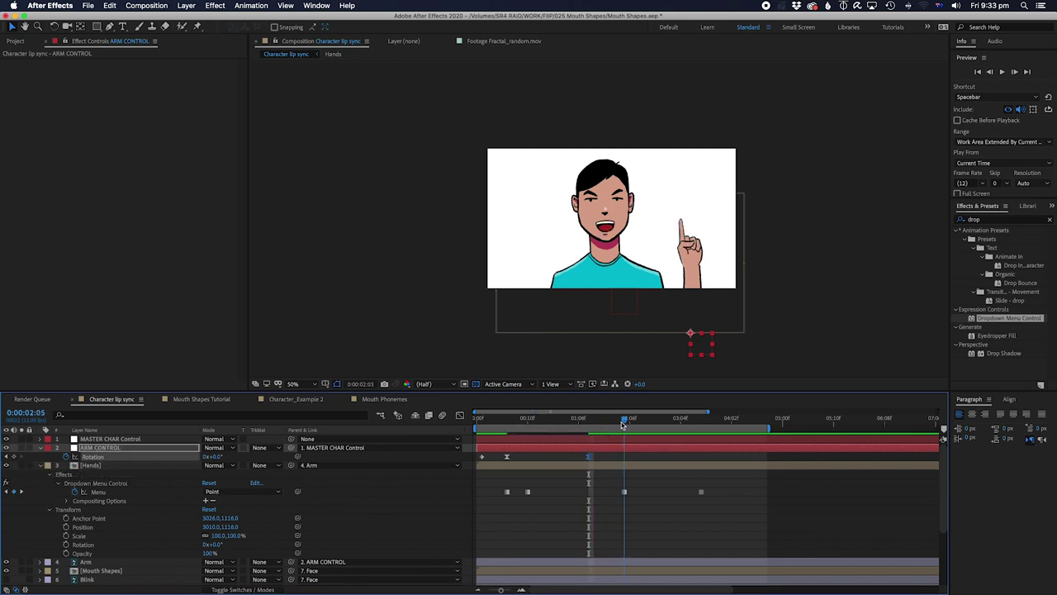
click(624, 495)
click(632, 450)
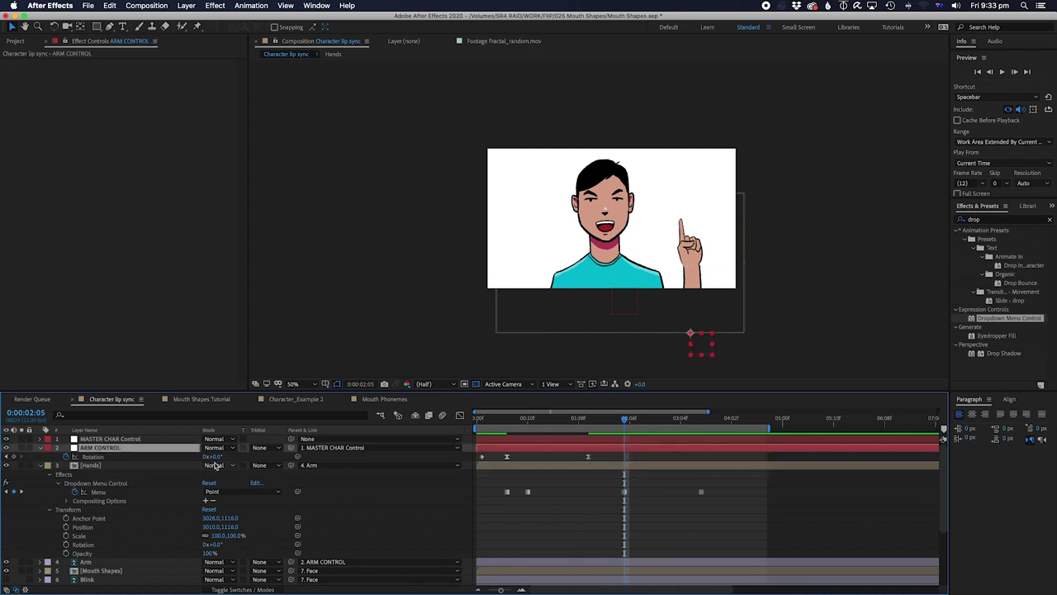
drag(219, 459, 196, 459)
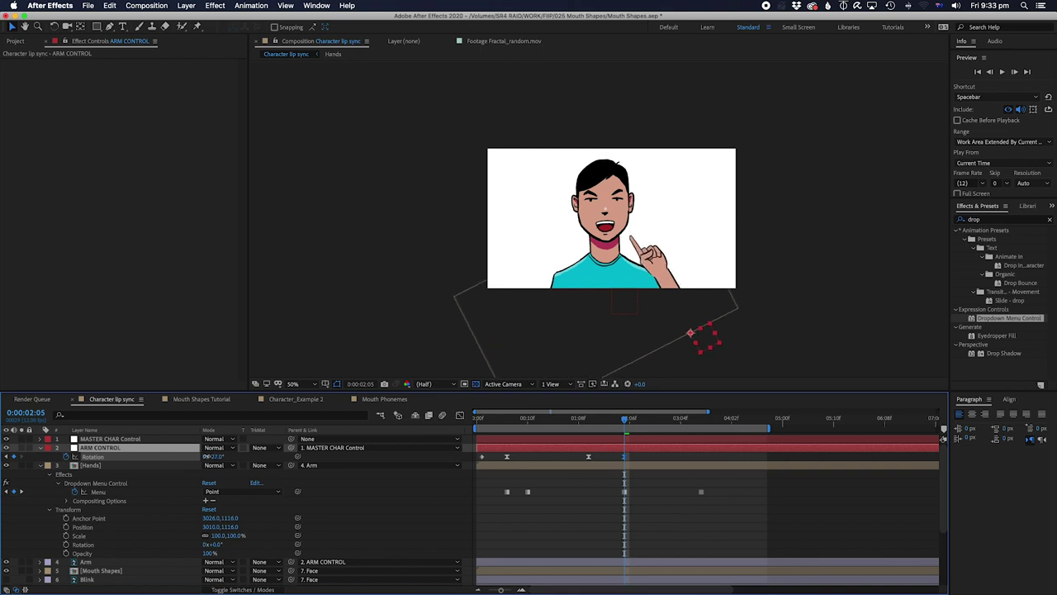
Step: Shift ARM CONTROL's 0° hold keyframe from 0:00:01:10 to 0:00:02:00 and play back the faster arm swing
click(547, 421)
key(space)
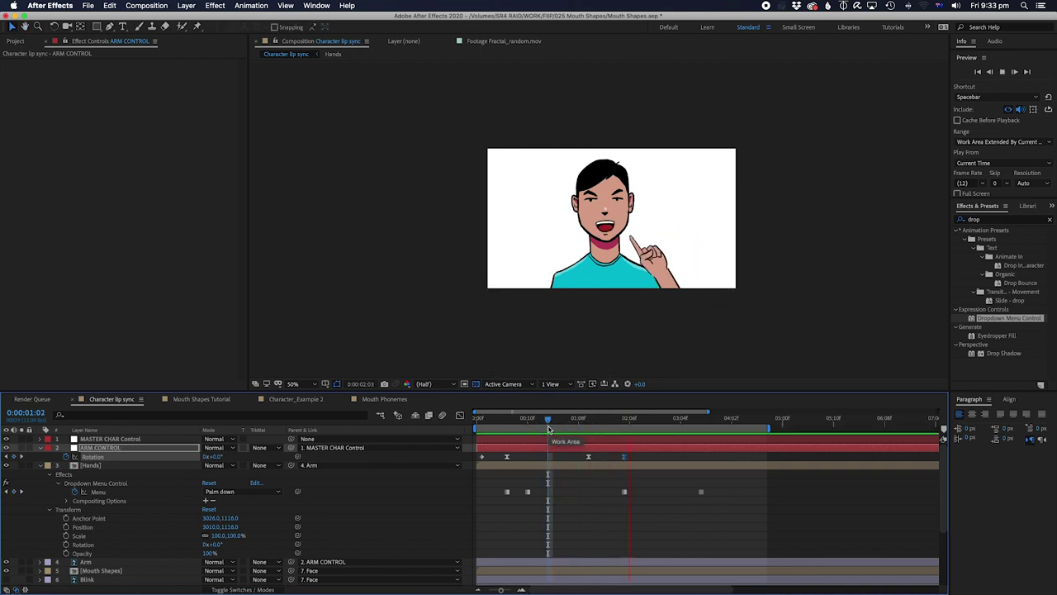
key(space)
click(594, 470)
drag(588, 457, 599, 459)
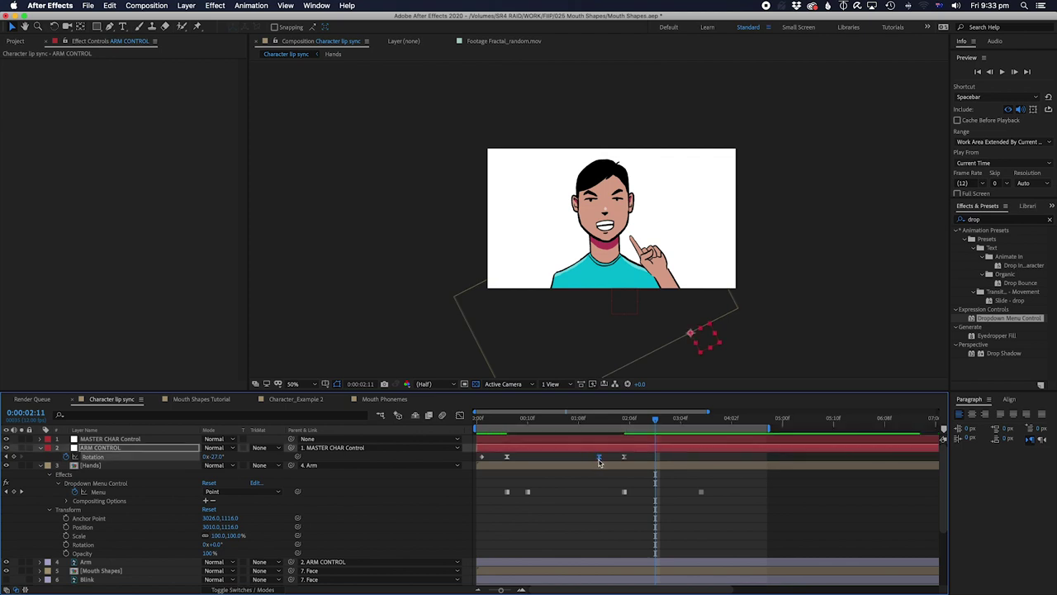
click(588, 422)
key(space)
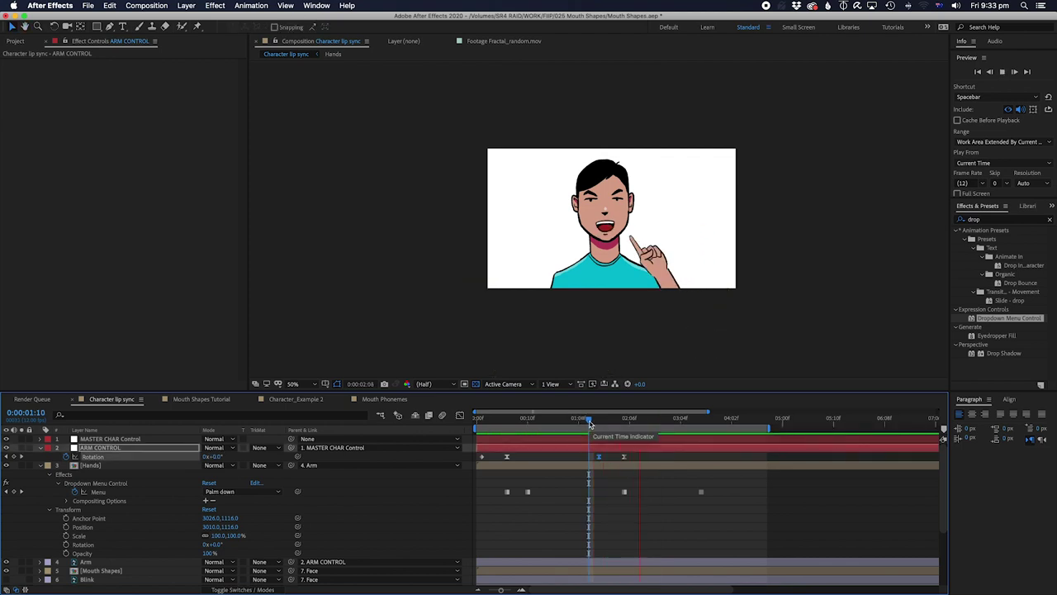
Step: Hold ARM CONTROL's -27° Rotation with a copied keyframe at 0:00:03:05, and set Rotation to 13° at 0:00:03:08
click(699, 422)
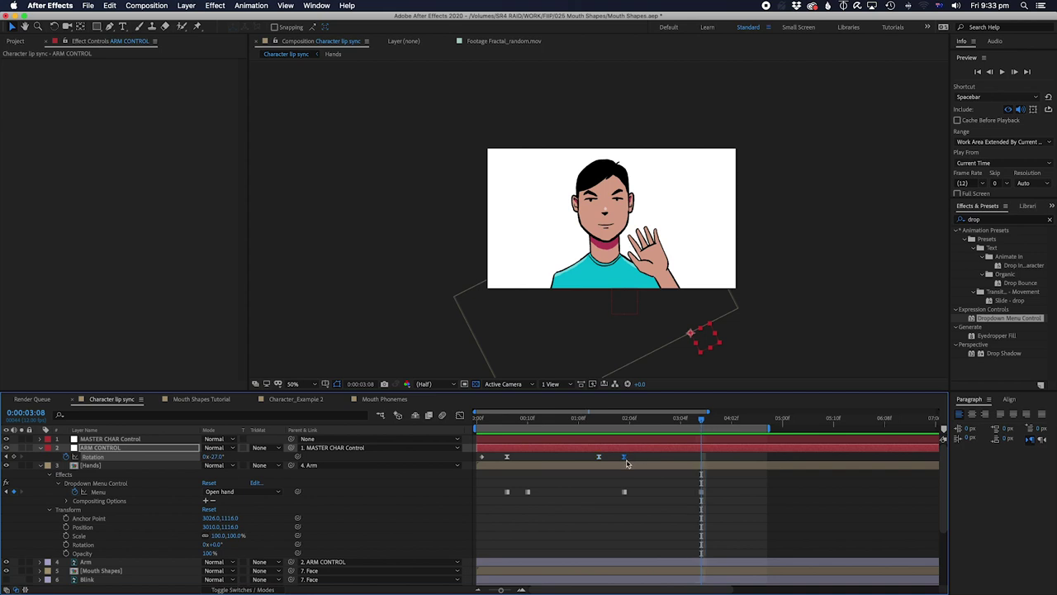
drag(701, 420, 680, 419)
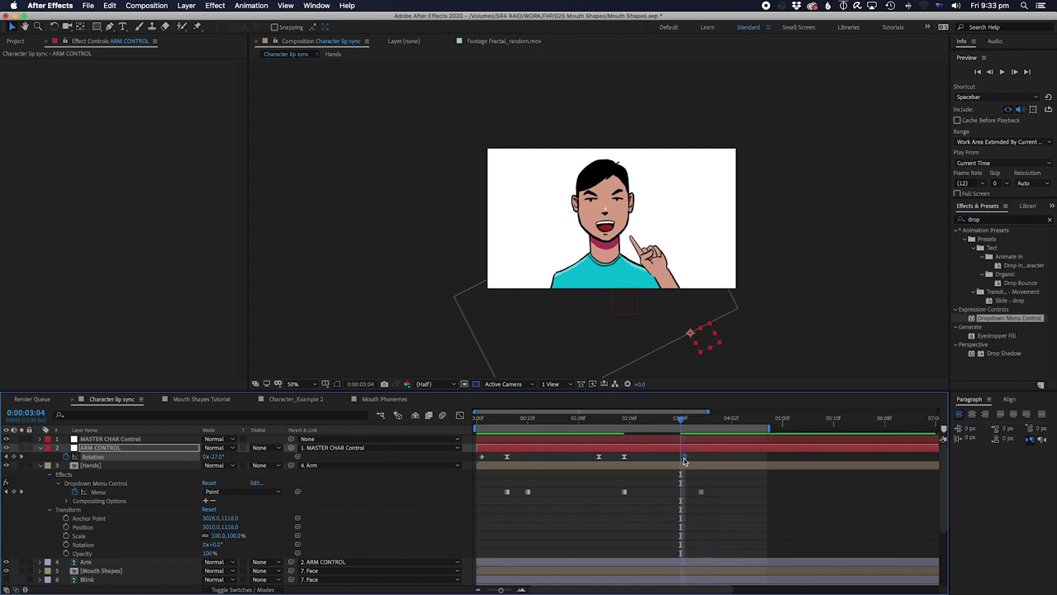
drag(680, 419, 699, 422)
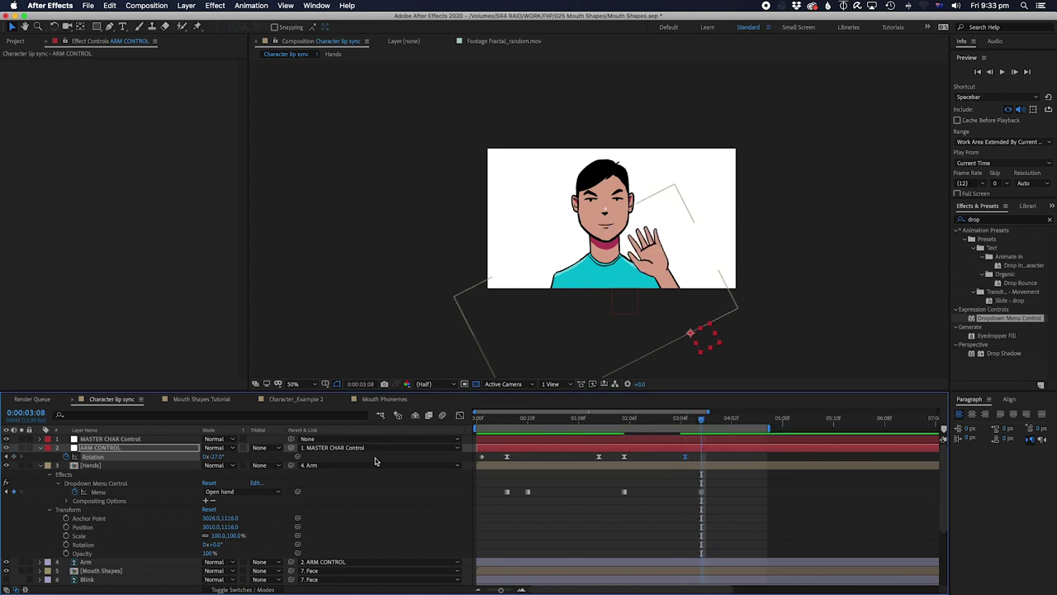
drag(216, 456, 239, 453)
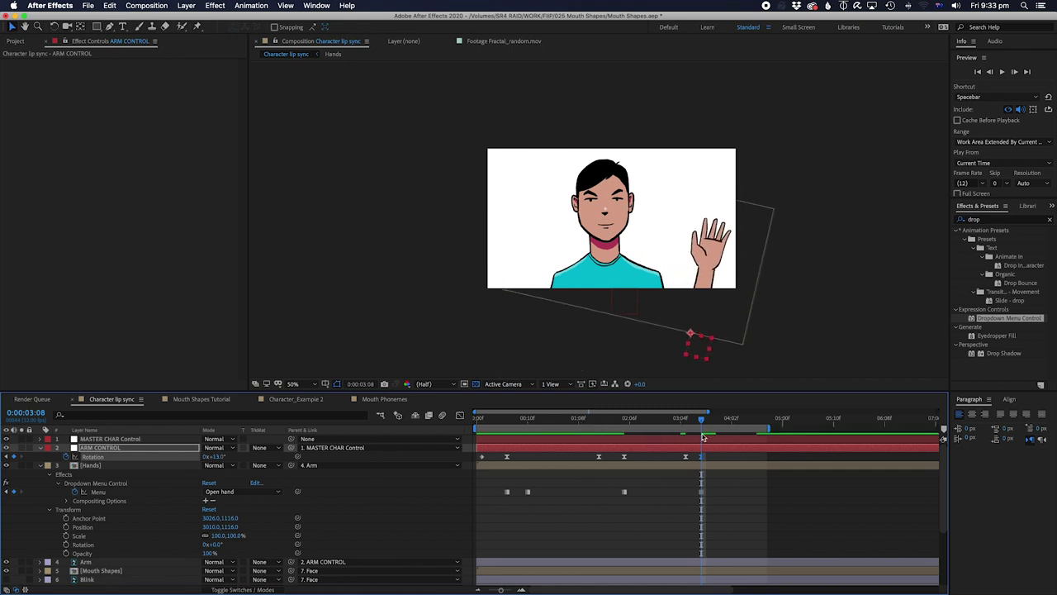
Step: Play the animation from the start and return to the arm's first Rotation keyframe at 0:00:00:01
key(Home)
key(space)
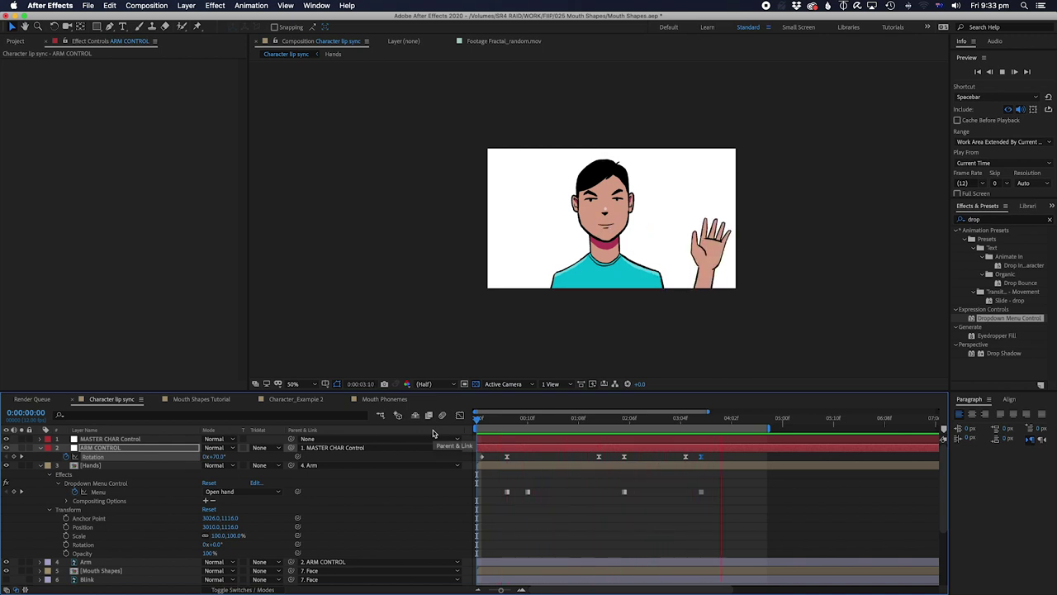
click(501, 421)
drag(500, 425, 484, 441)
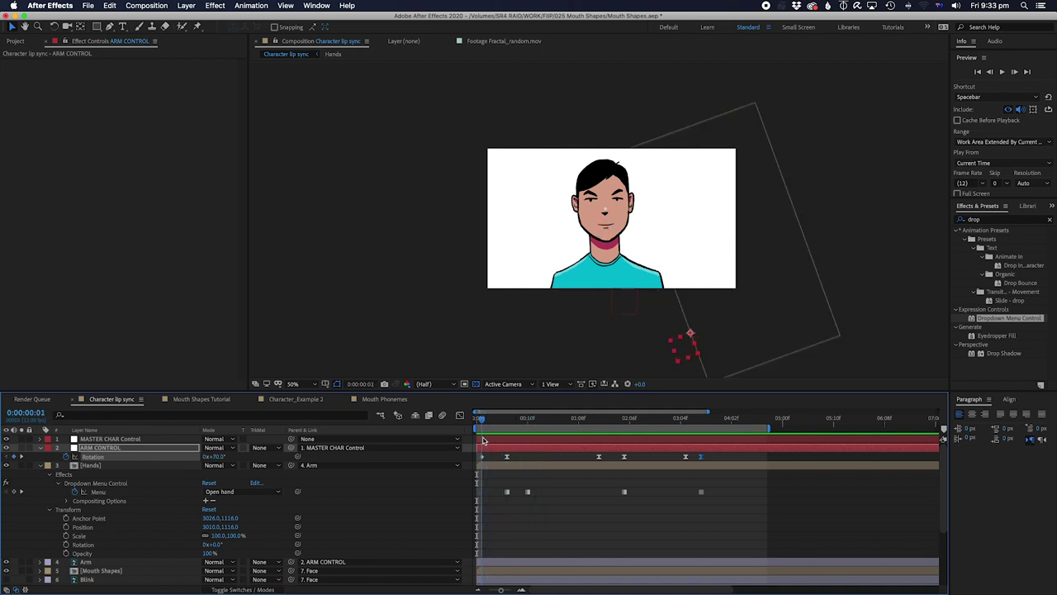
Step: Keyframe ARM CONTROL's Position at 0:00:02:00 and 0:00:02:05, and lower it to 305.0,197.0 at 0:00:02:03
drag(503, 426, 598, 426)
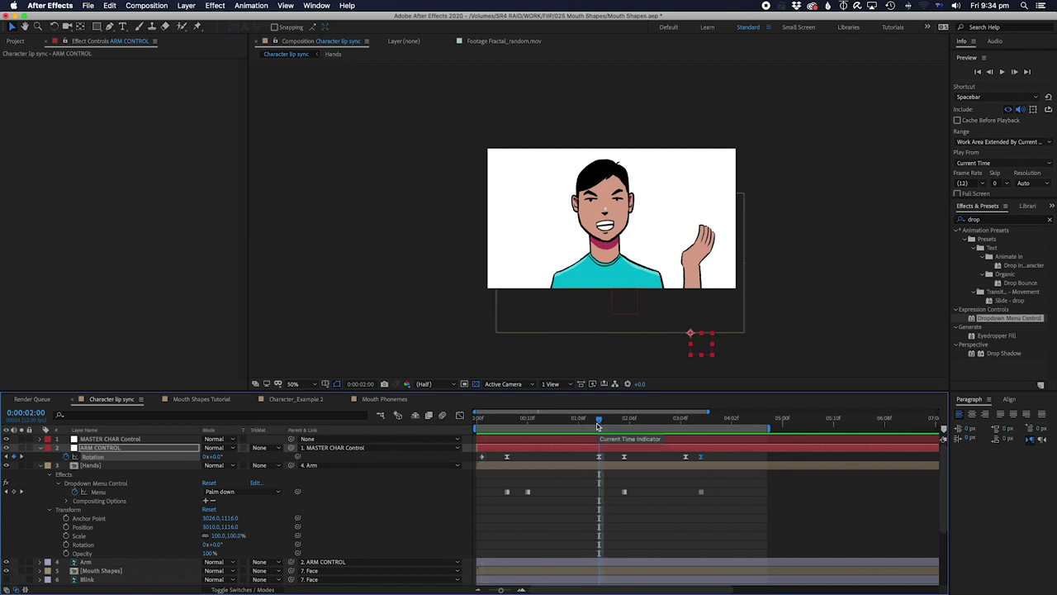
key(shift+p)
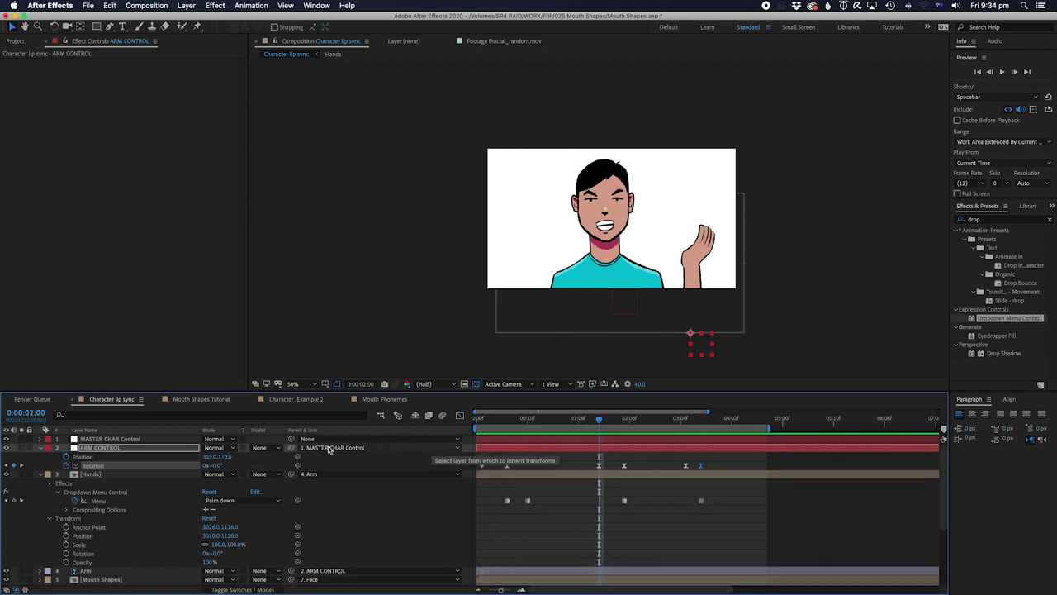
click(67, 456)
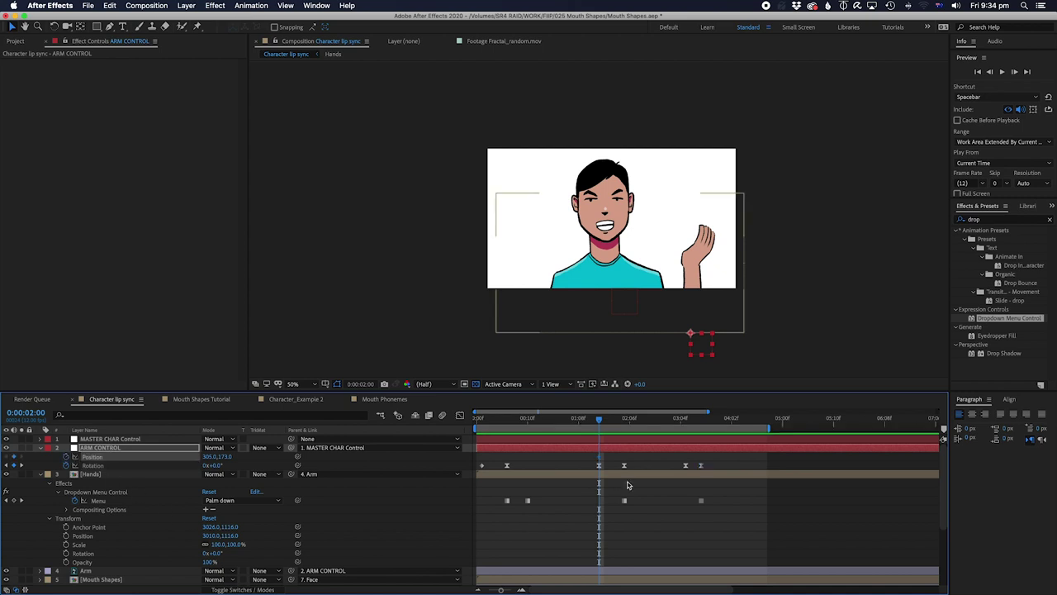
drag(613, 422, 625, 422)
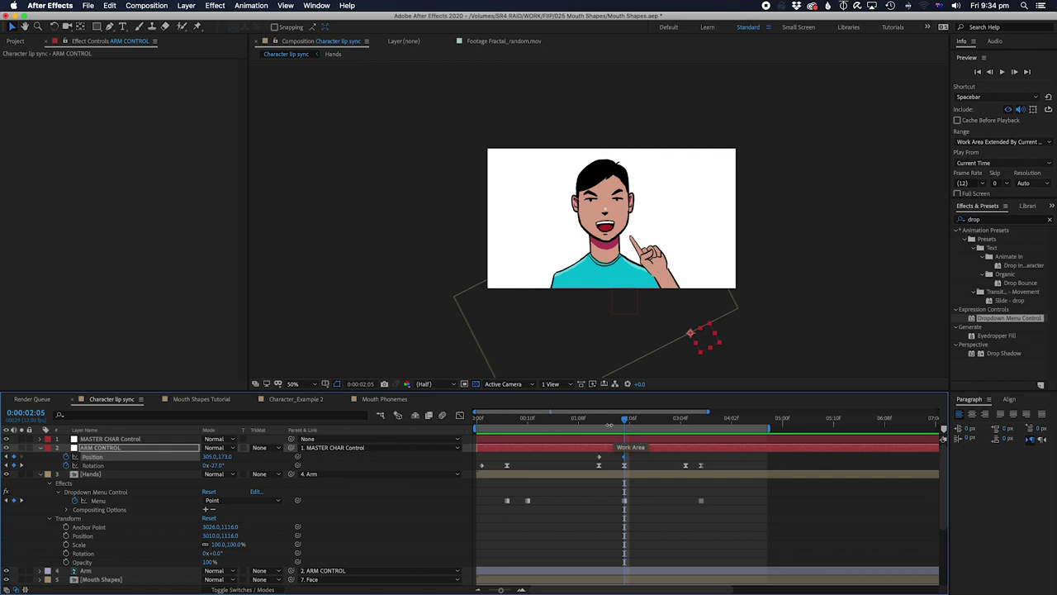
click(611, 421)
drag(704, 342, 705, 351)
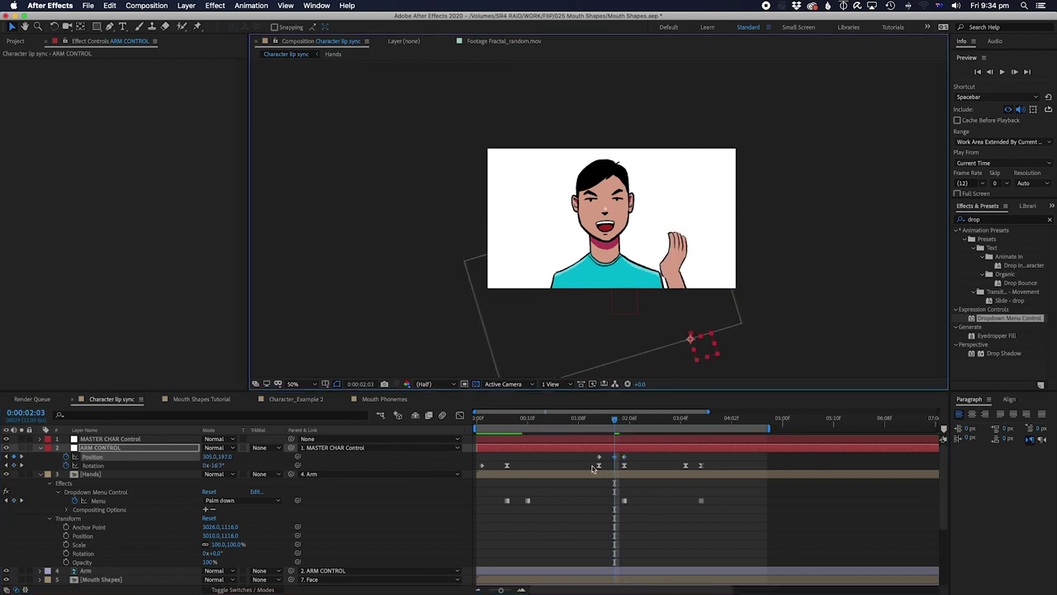
Step: Ease ARM CONTROL's three Position keyframes and preview the arm dip from 0:00:01:11
drag(610, 457, 634, 460)
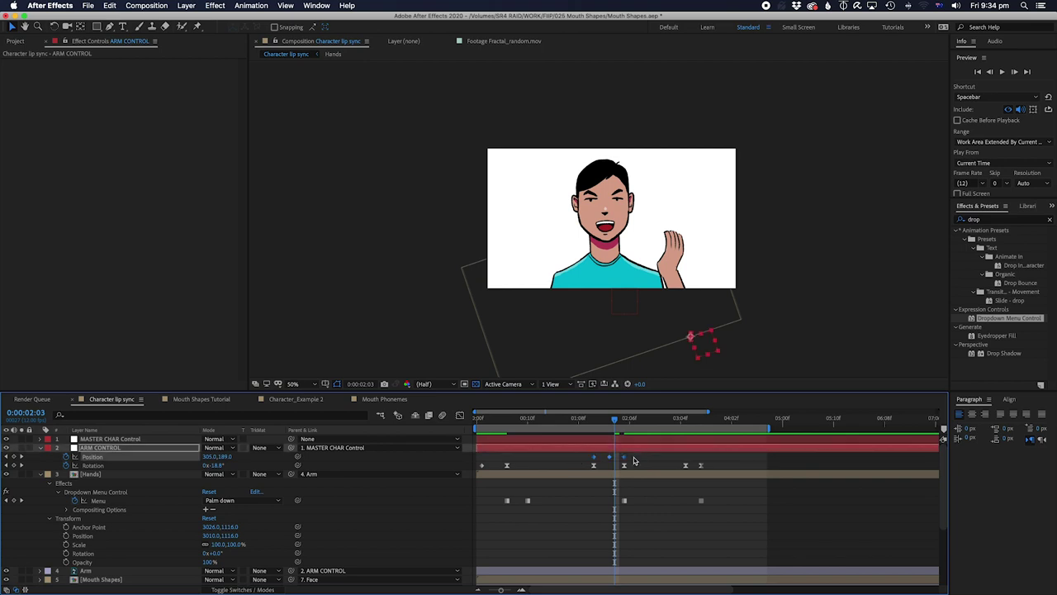
click(569, 469)
click(592, 424)
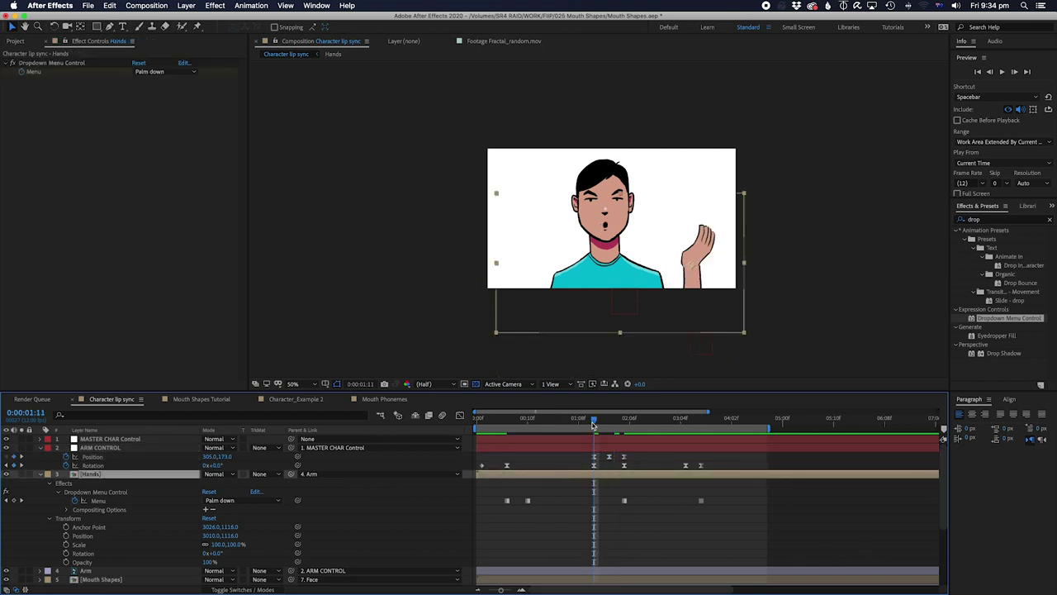
key(space)
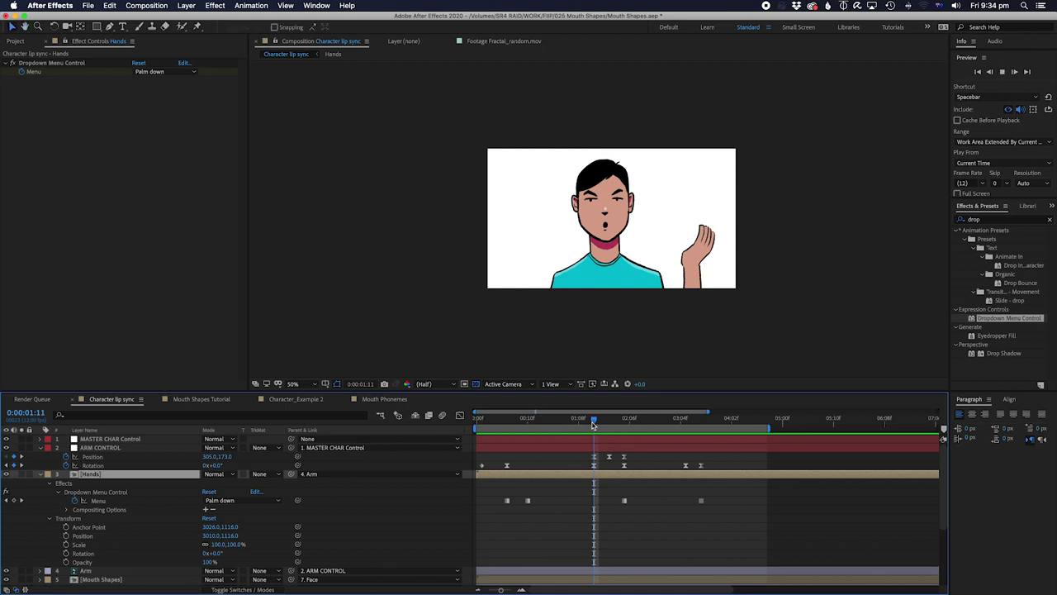
key(space)
Step: Move the arm swing's starting Position and Rotation keyframes to 0:00:02:01 and the dip keyframe to 0:00:02:03, then preview the timing
drag(587, 454, 601, 464)
drag(594, 455, 618, 471)
click(601, 422)
key(space)
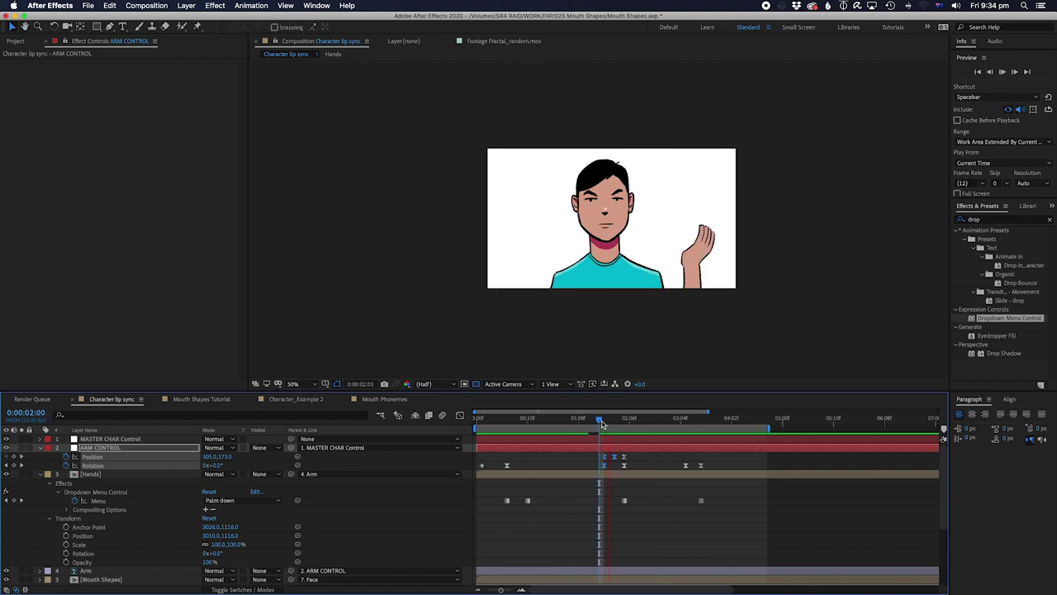
drag(602, 424, 508, 437)
key(space)
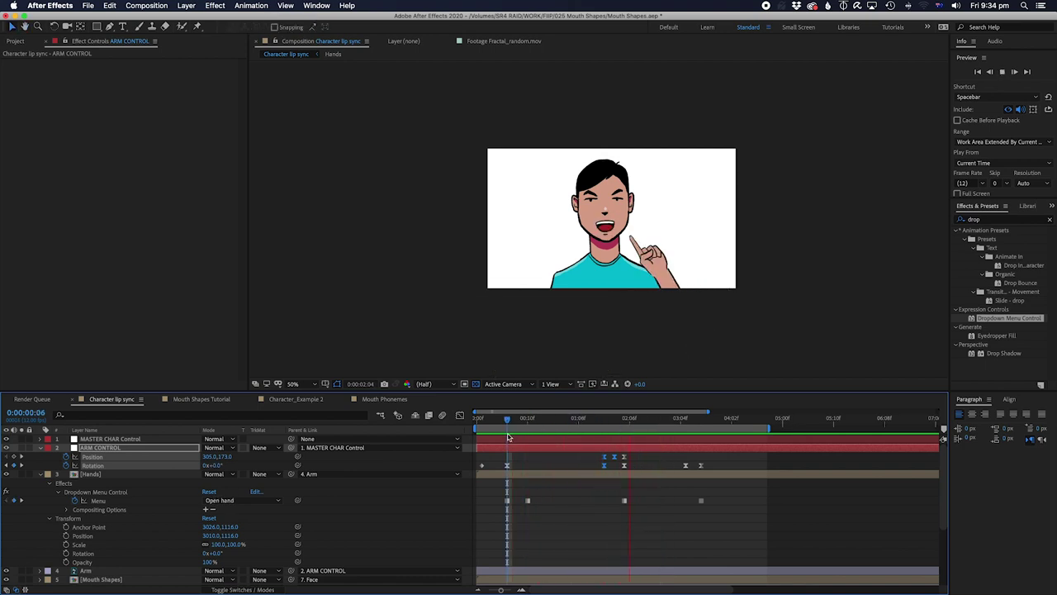
key(space)
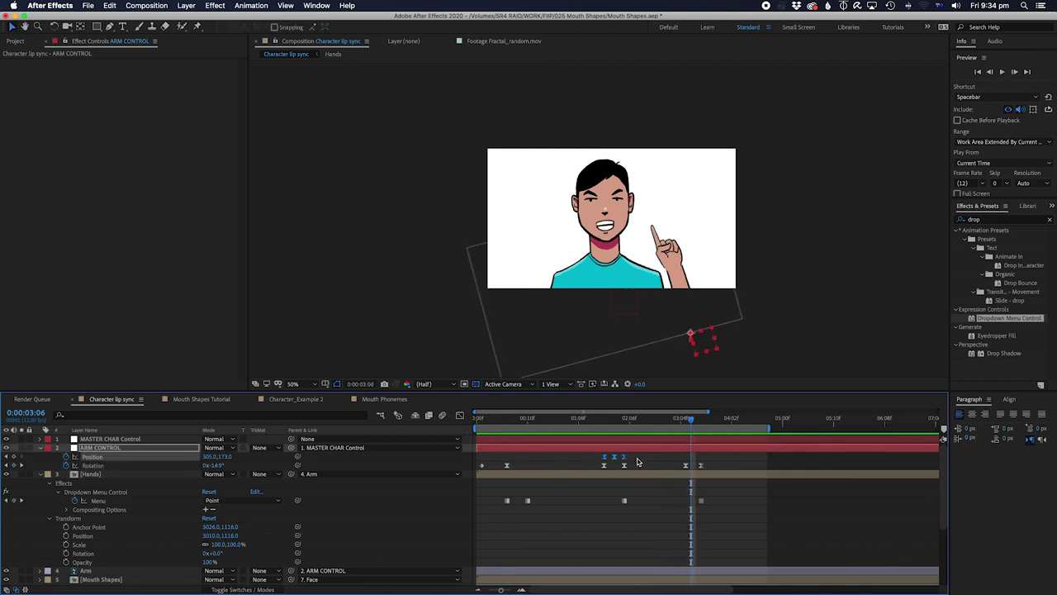
Step: Copy the Position dip onto the second arm swing, fitting it between 0:00:03:04 and 0:00:03:08 with the Rotation start aligned, and preview it
drag(690, 422, 685, 423)
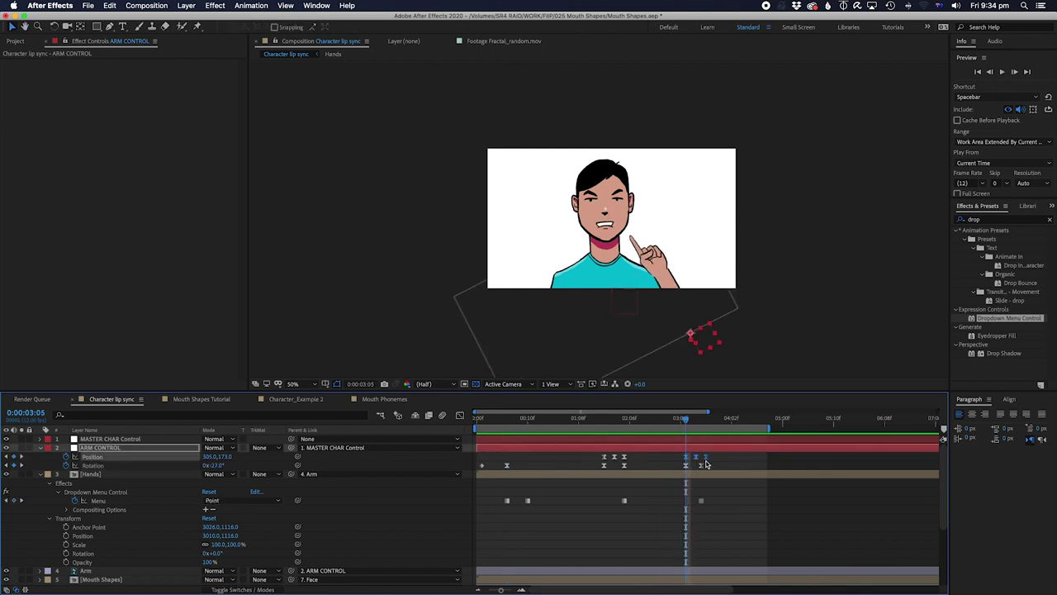
drag(706, 459, 680, 468)
key(space)
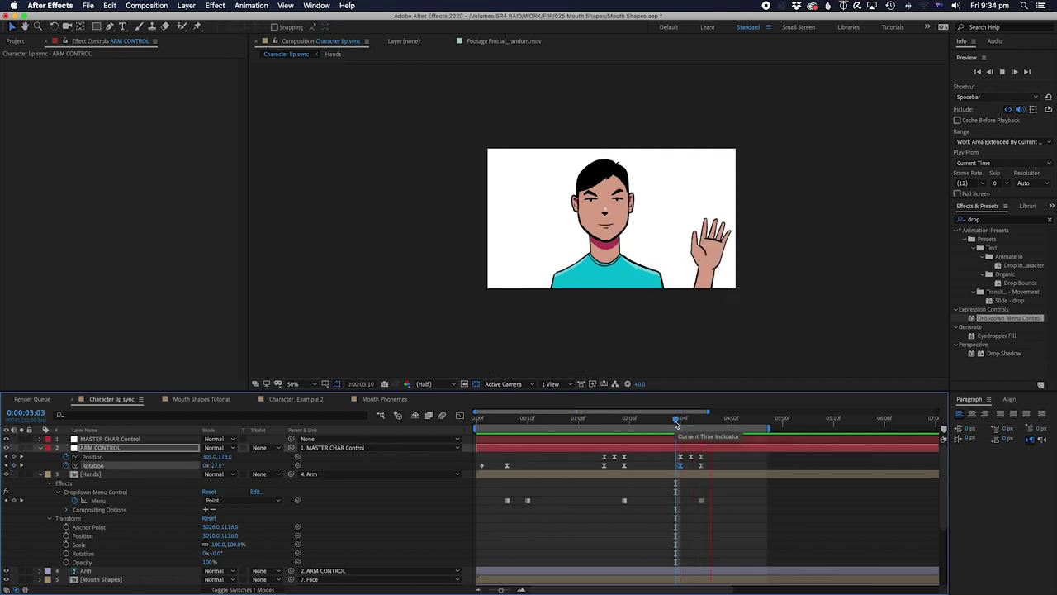
key(space)
Step: Copy ARM CONTROL's Position dip keyframes and paste them at 0:00:00:01 for the opening arm movement
drag(588, 461, 650, 461)
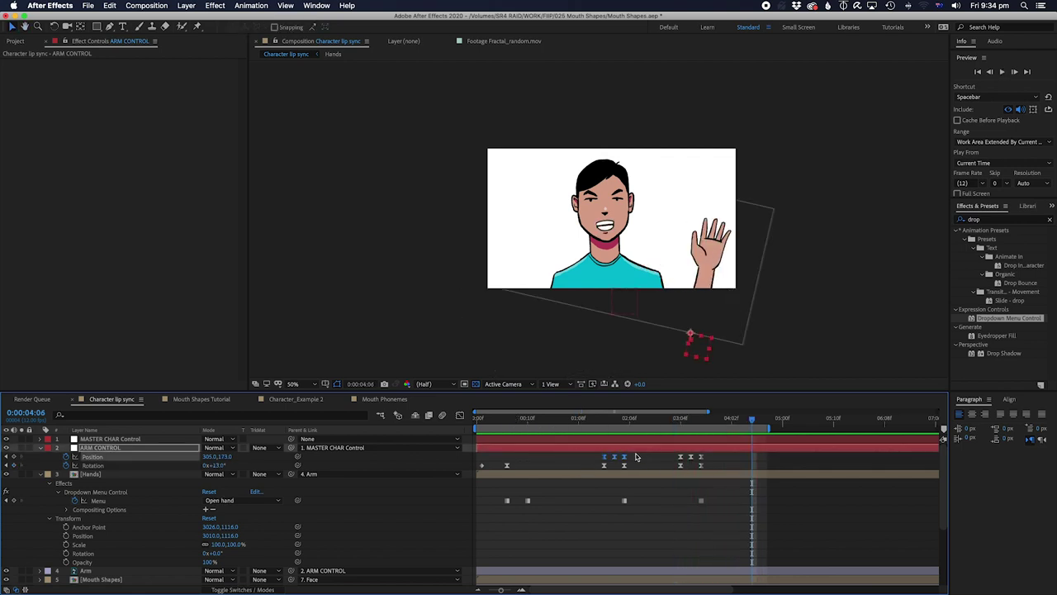
drag(496, 422, 481, 424)
key(super+v)
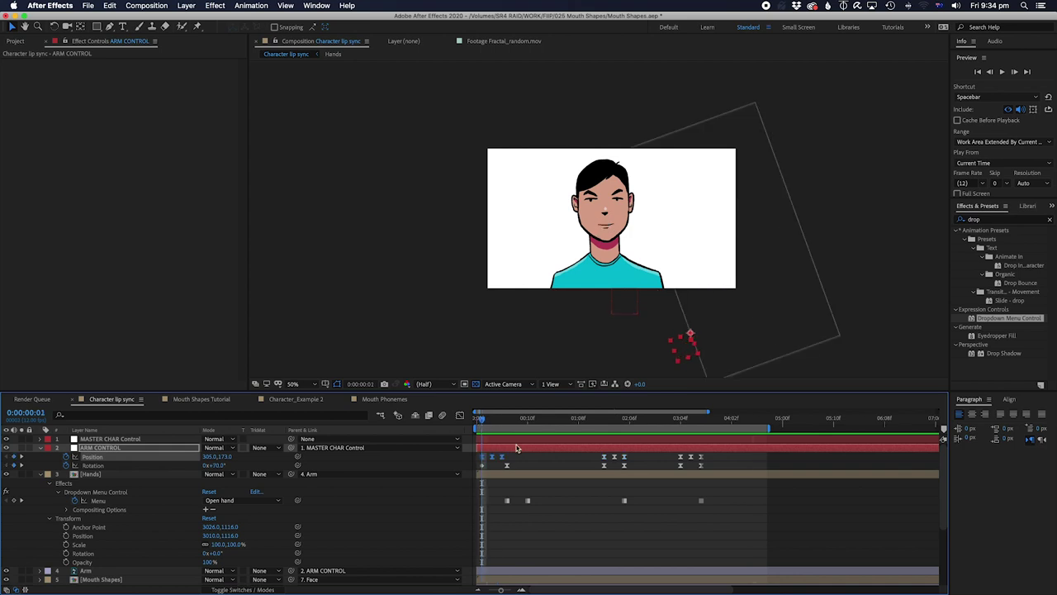
Step: Shift ARM CONTROL's opening Position keyframes one frame later to start at 0:00:00:02, and preview the timing
key(space)
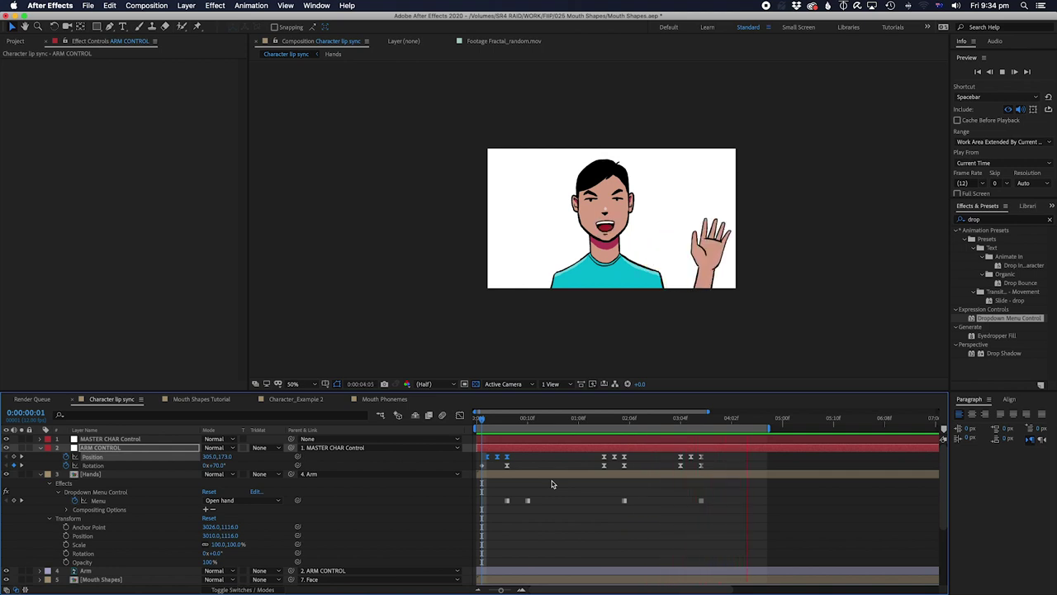
key(space)
mouse_move(499, 423)
mouse_down()
mouse_move(551, 430)
mouse_move(493, 439)
mouse_up()
key(space)
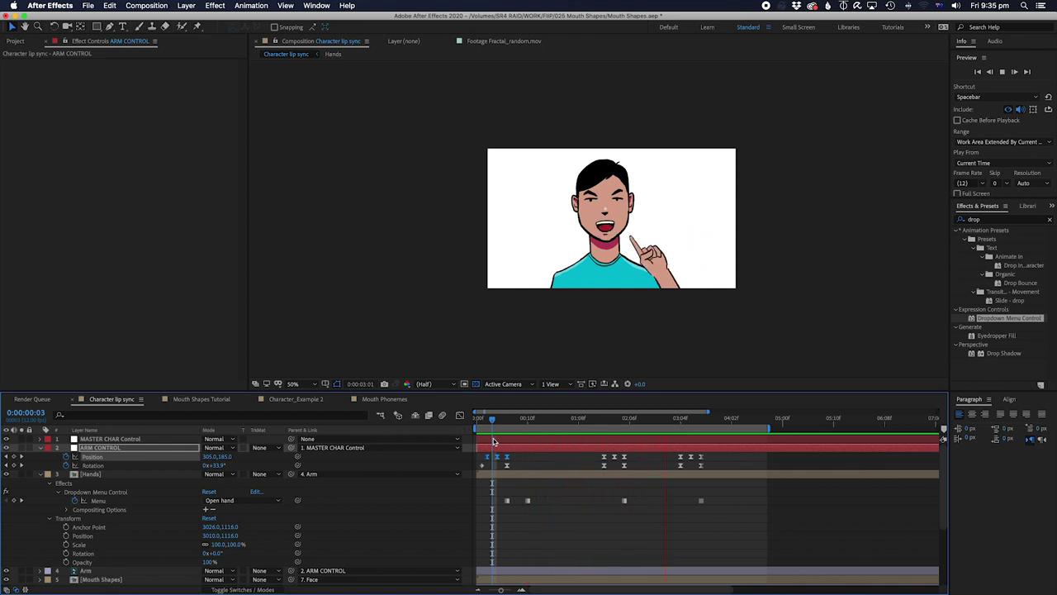
key(space)
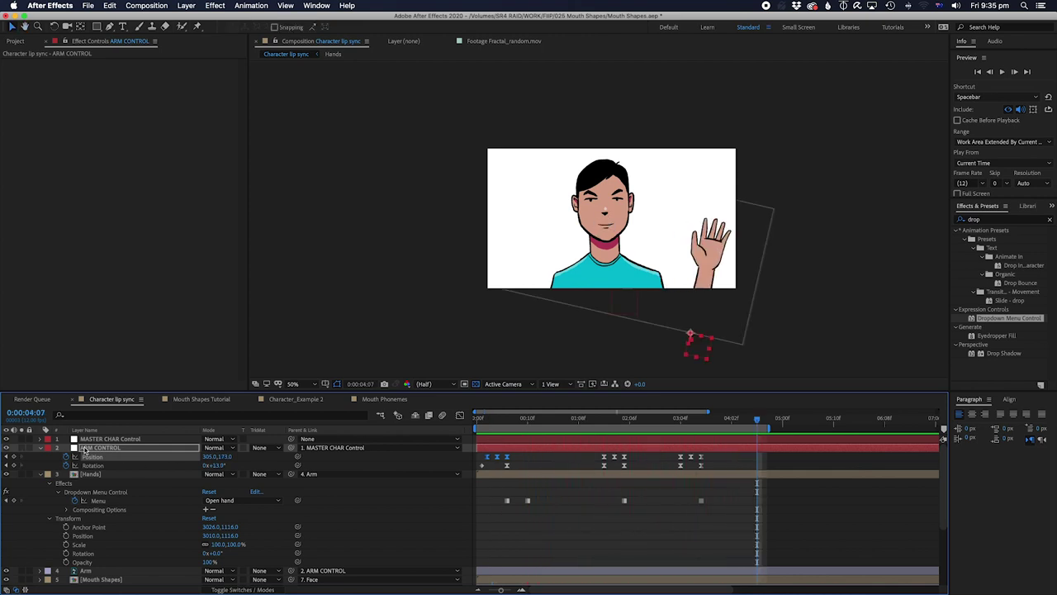
Step: Collapse the layer properties, go to 0:00:00:01 and show only ARM CONTROL's animated properties
click(43, 451)
click(41, 456)
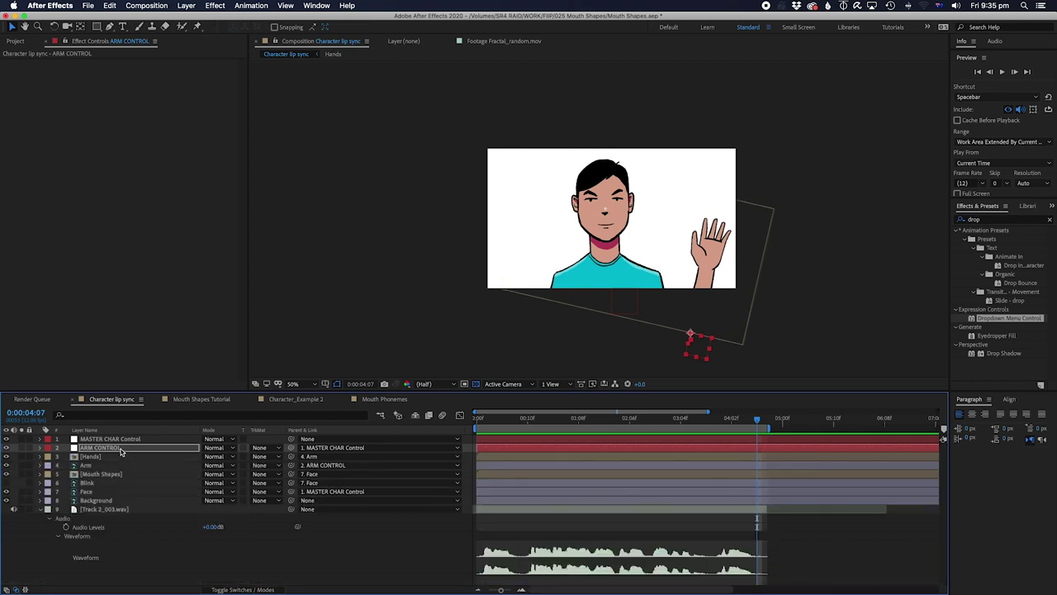
click(105, 440)
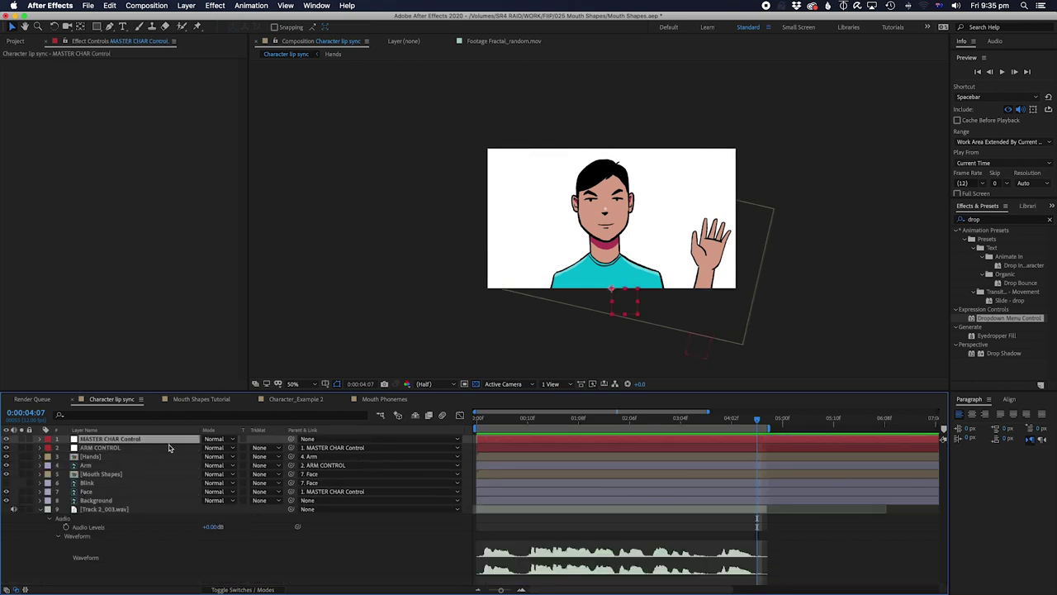
click(98, 449)
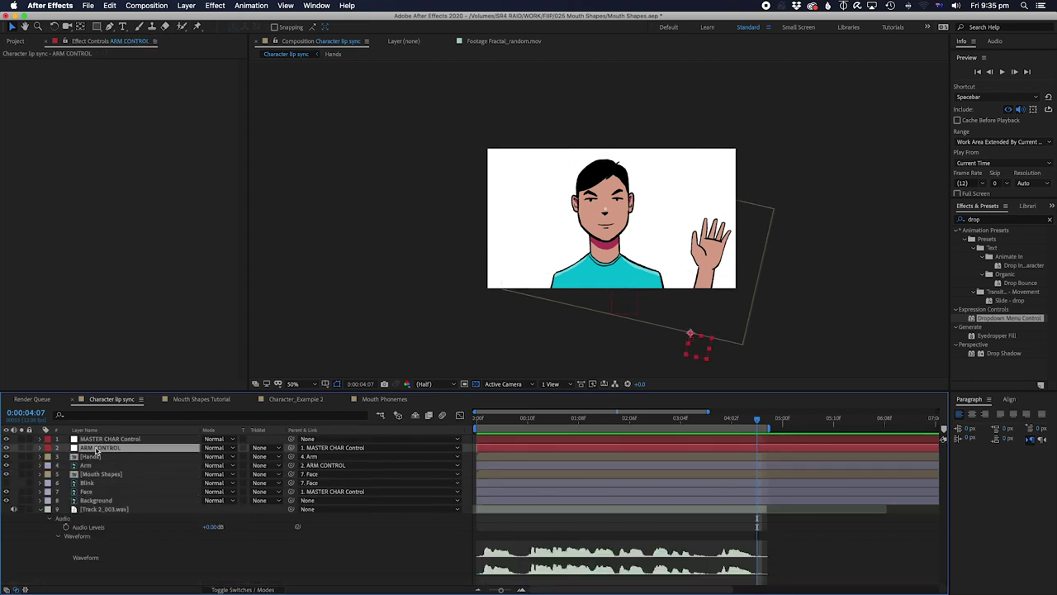
click(109, 440)
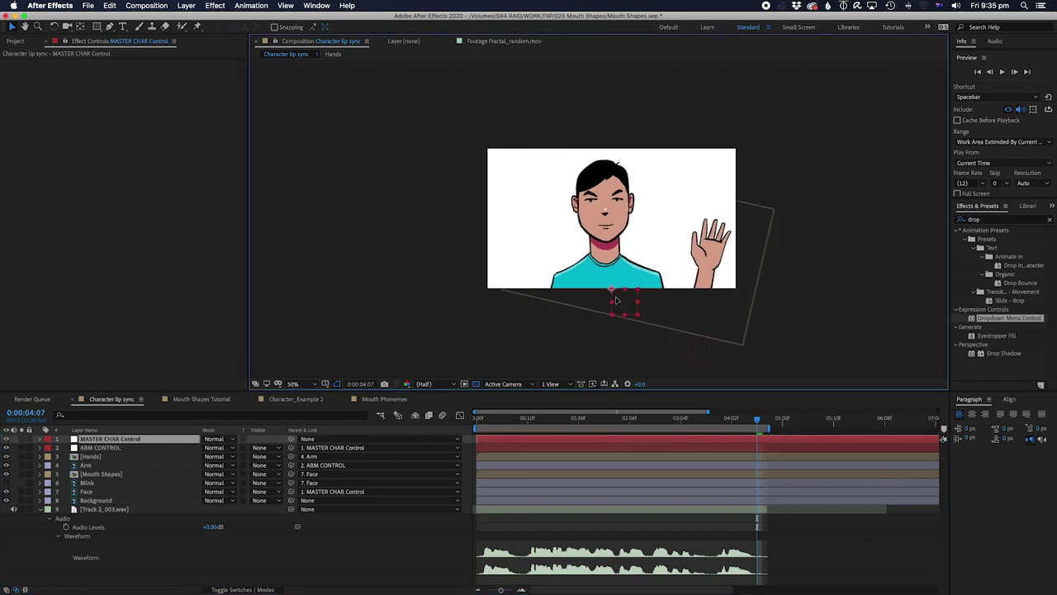
click(480, 422)
click(496, 449)
key(u)
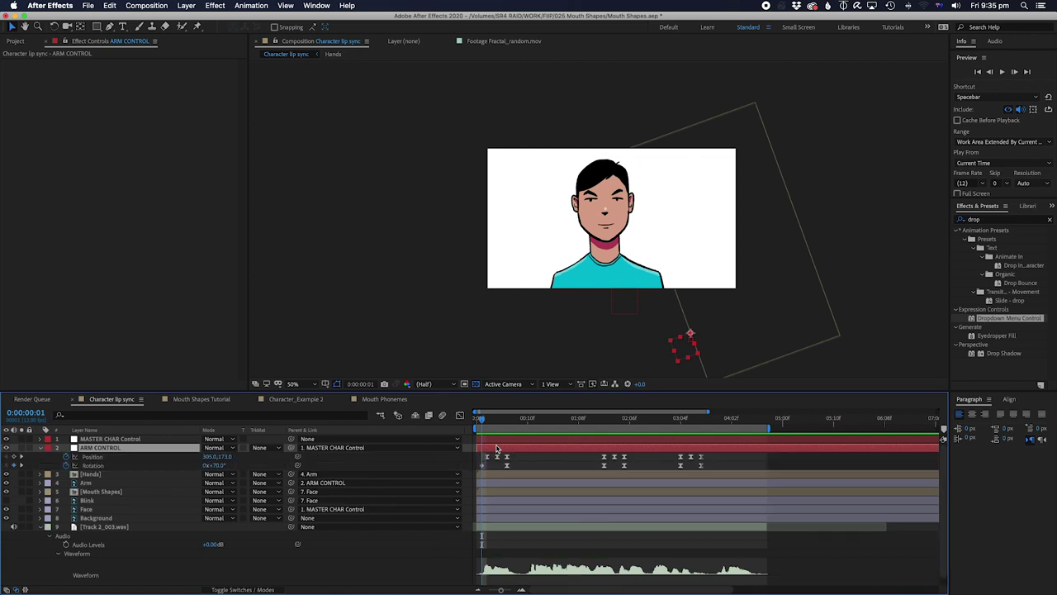
Step: Keyframe MASTER CHAR Control's Position at 960, 1080 at both 0:00:00:02 and 0:00:00:06
click(490, 421)
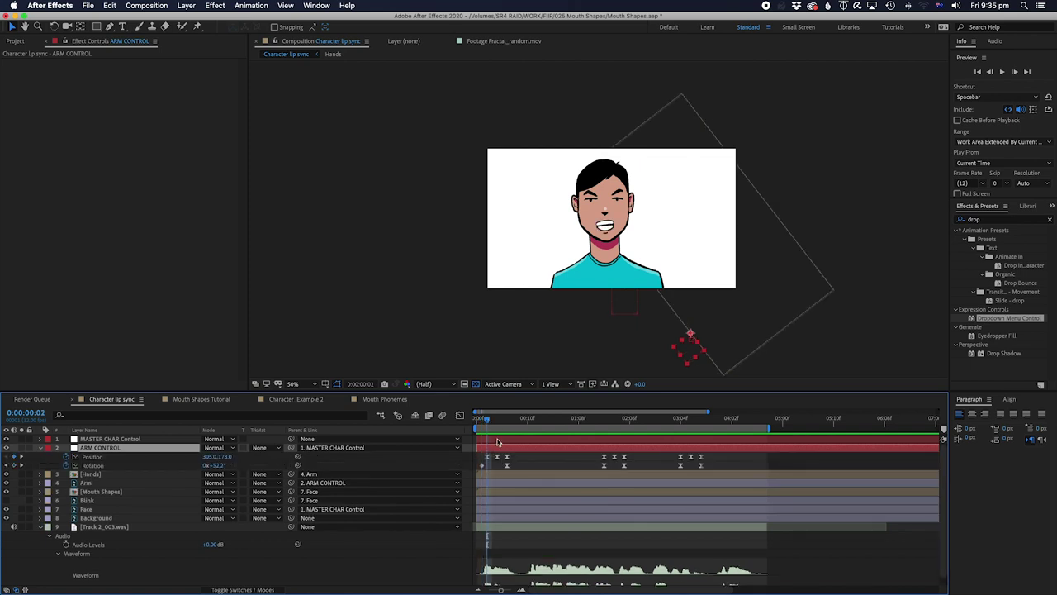
click(497, 441)
key(p)
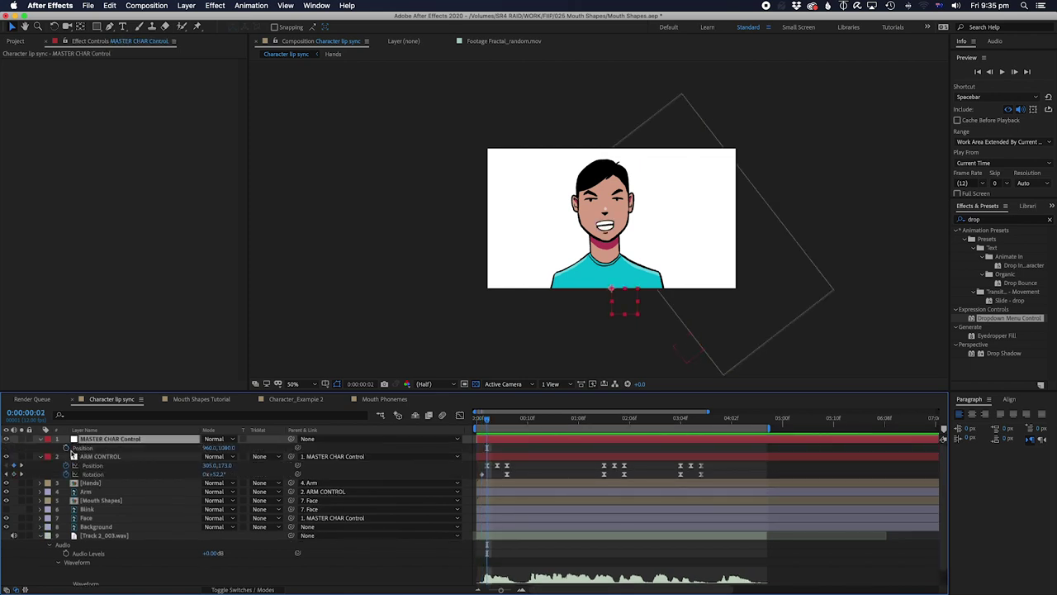
click(66, 447)
key(Page_Down)
key(Page_Down)
key(Page_Down)
key(Page_Down)
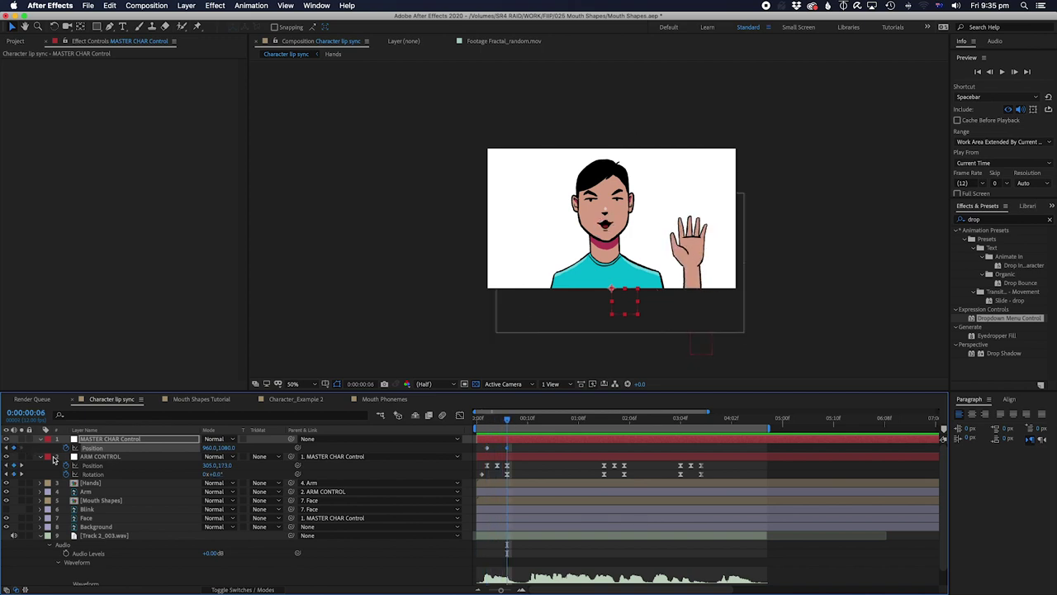
Step: Lower MASTER CHAR Control to 960, 1118 at 0:00:00:04, ease its three Position keyframes and preview the body dip
drag(486, 420, 499, 419)
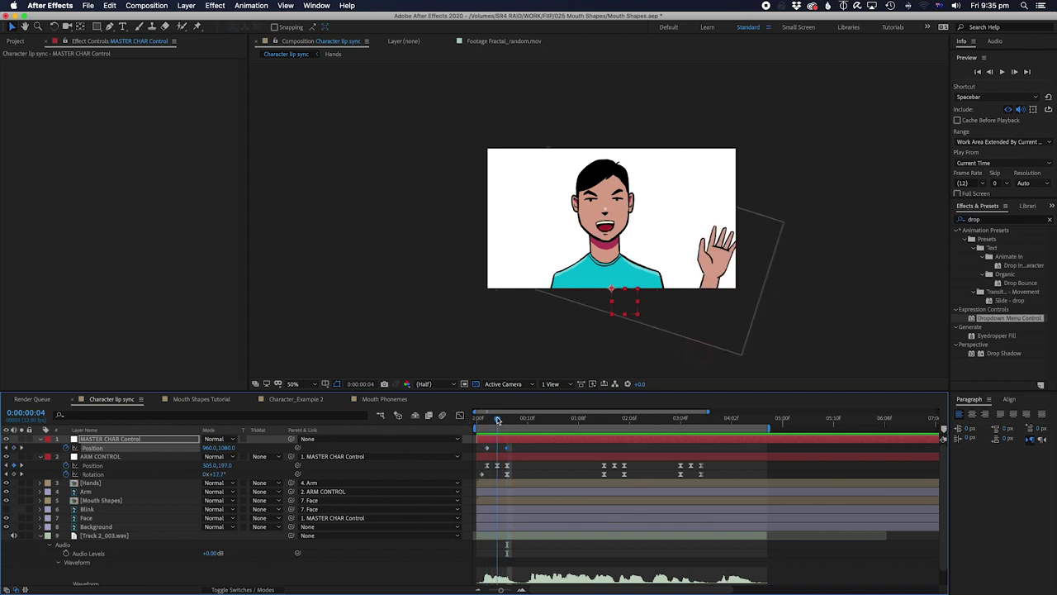
drag(617, 302, 619, 308)
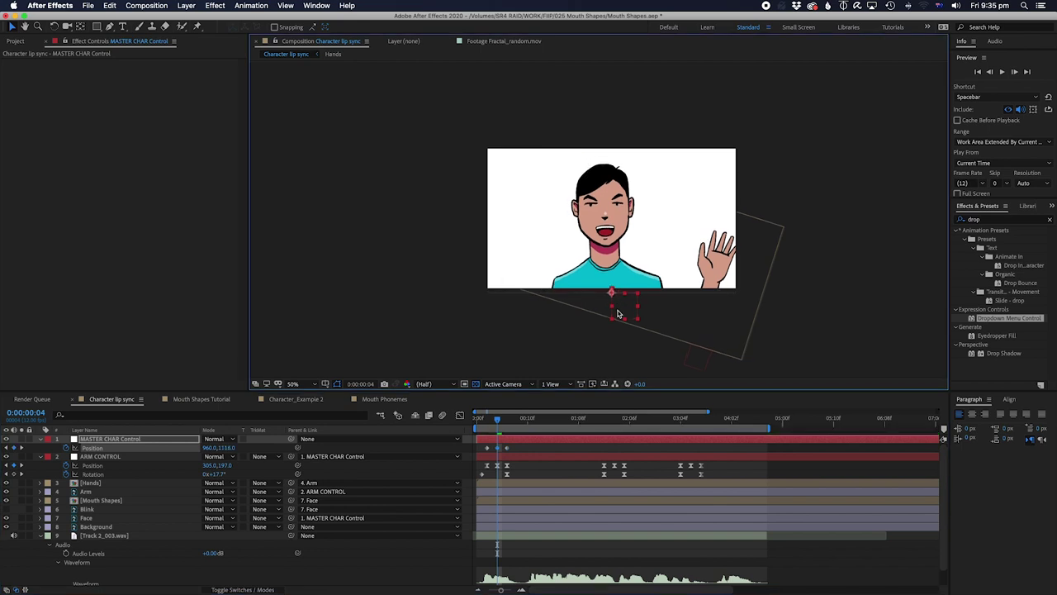
drag(479, 446, 530, 454)
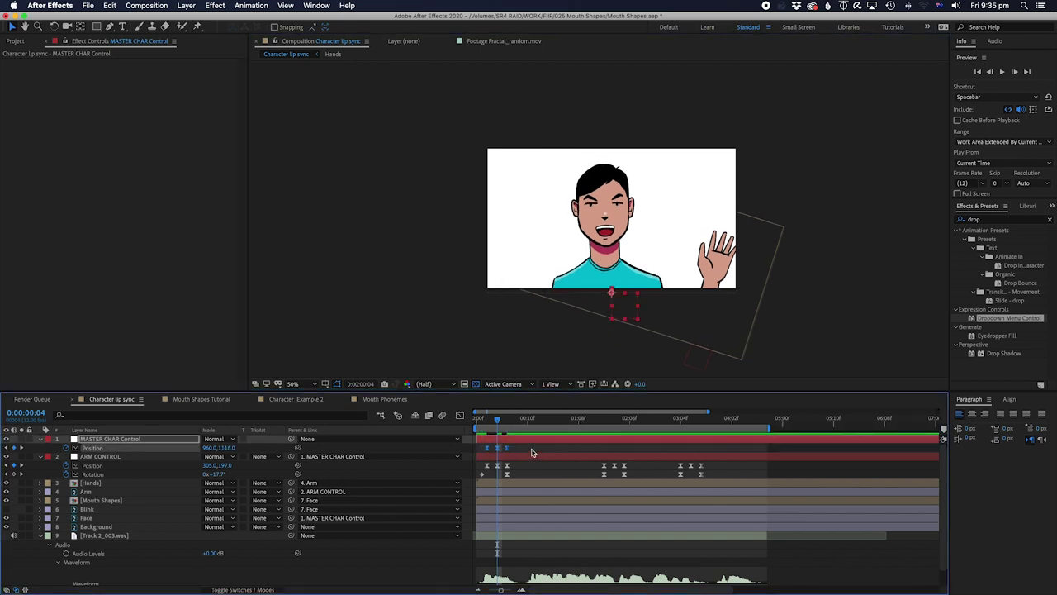
key(space)
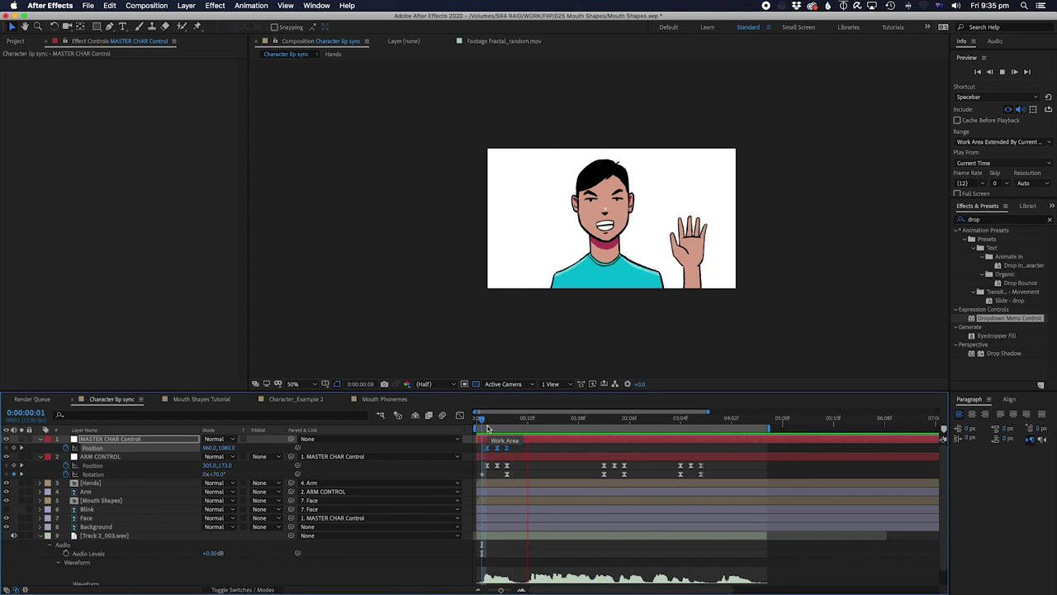
Step: Copy MASTER CHAR Control's Position dip keyframes to 0:00:02:01 and preview the result
key(space)
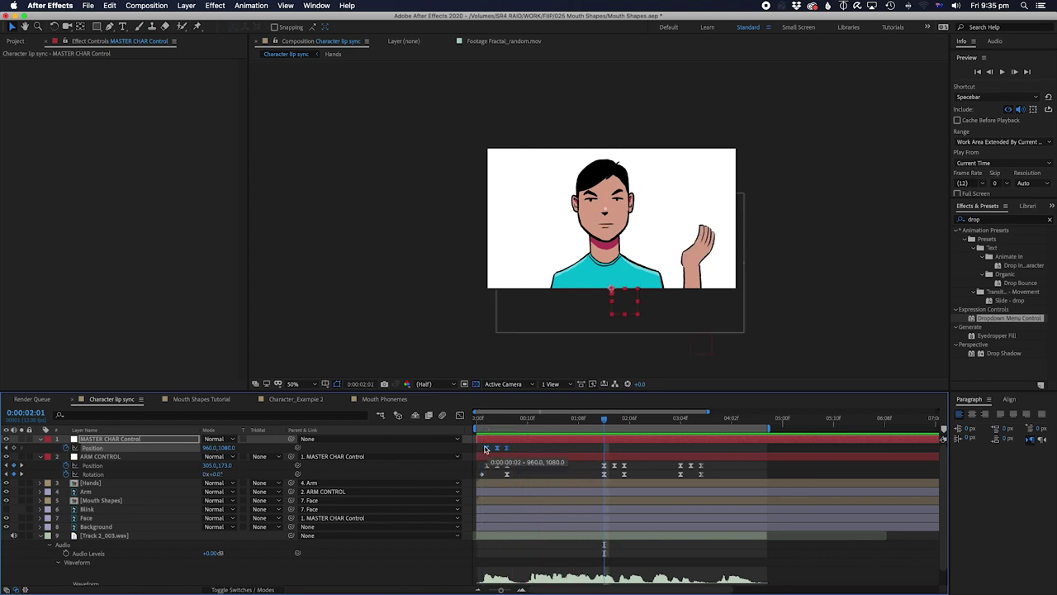
key(super+v)
click(600, 424)
key(space)
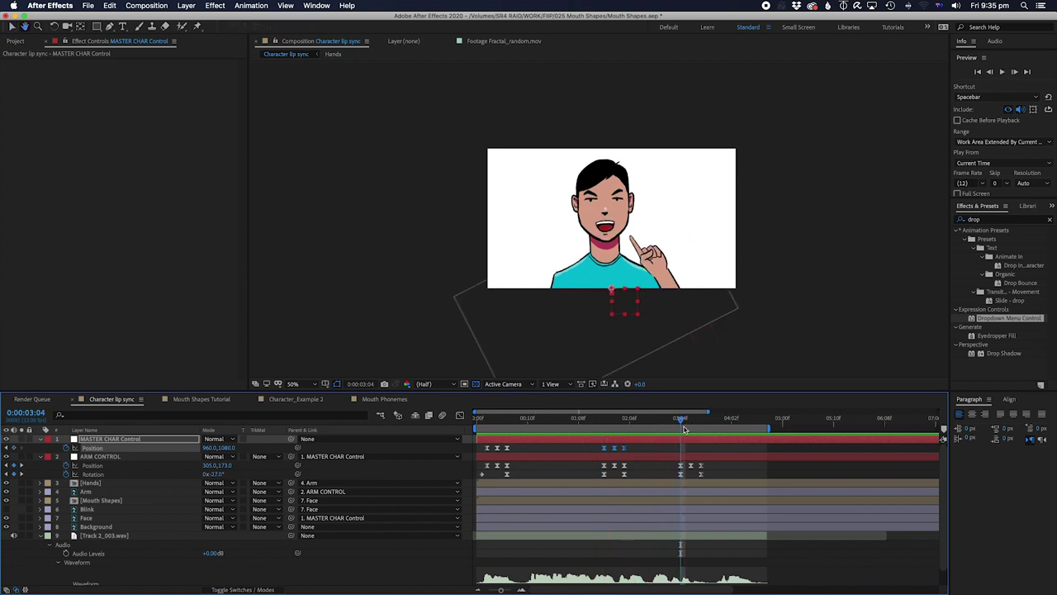
key(space)
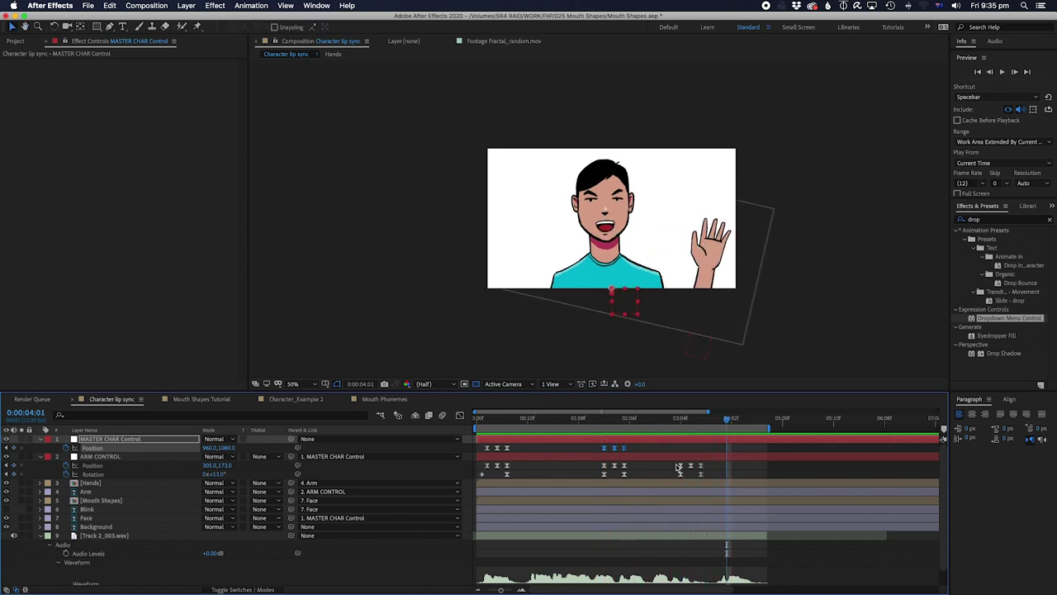
Step: Add the body dip to the last arm swing, move both controls' last keyframe group to start at 0:00:03:11, and preview from the start
click(684, 420)
click(673, 422)
key(space)
key(space)
drag(705, 421, 717, 424)
drag(666, 450, 715, 454)
click(475, 431)
key(space)
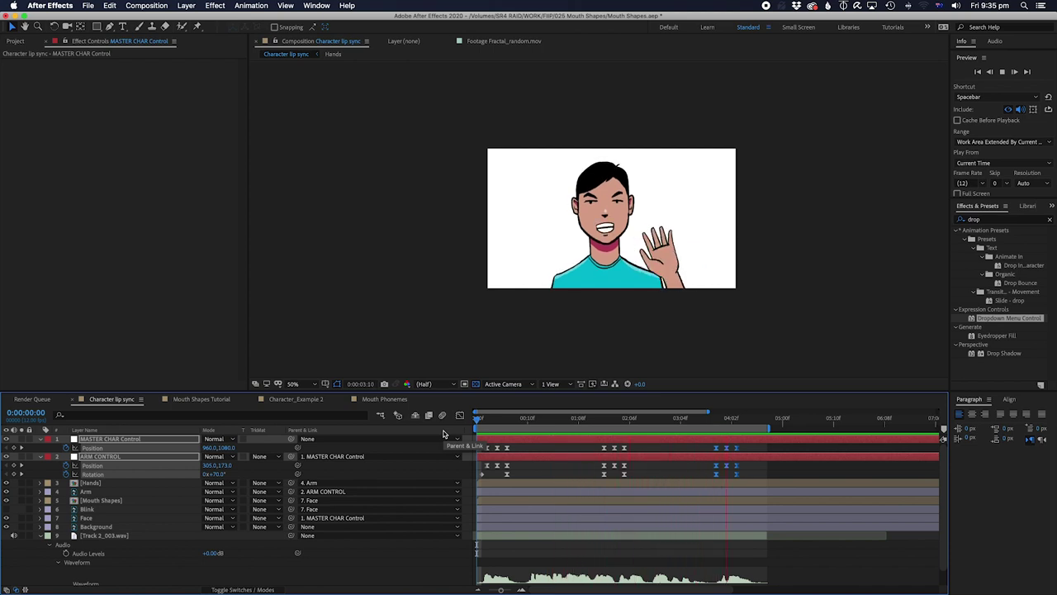
key(space)
click(476, 430)
key(space)
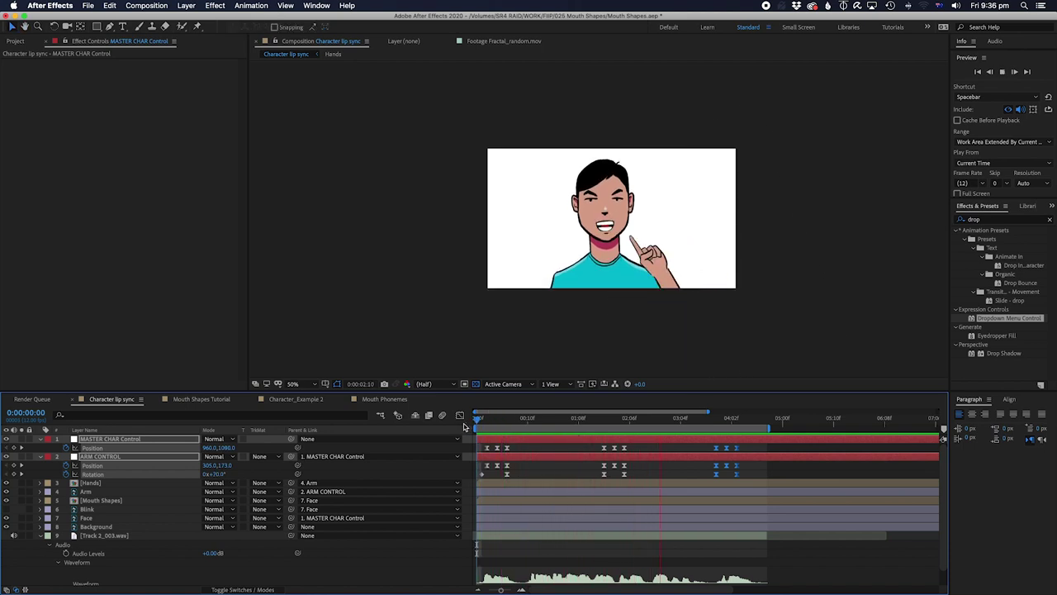
key(space)
Step: Move the Hands layer's last Menu keyframe to 0:00:03:11 and preview the hand change from 0:00:02:00
click(715, 425)
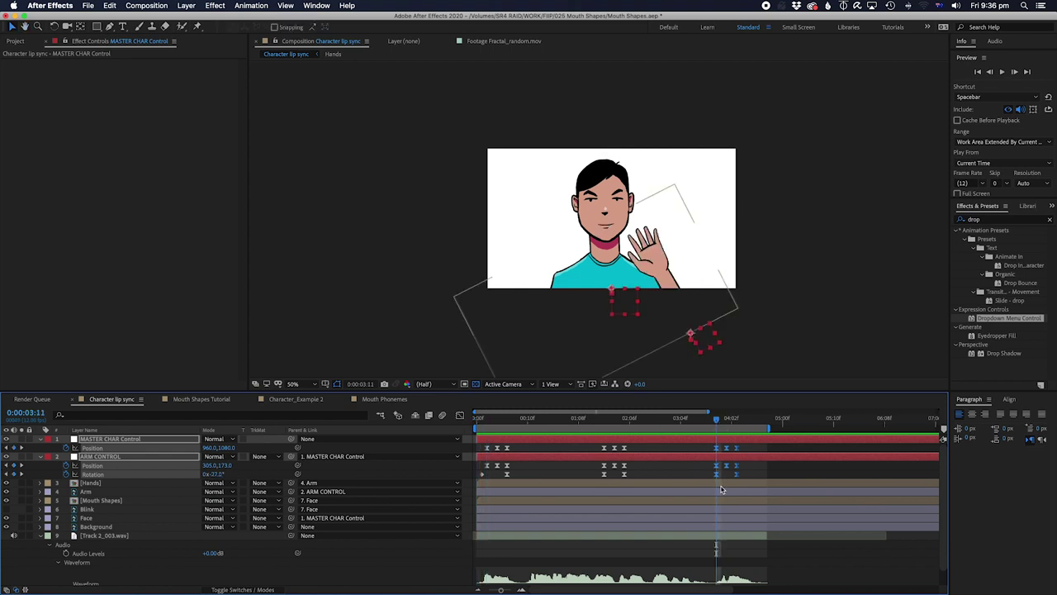
click(723, 485)
key(u)
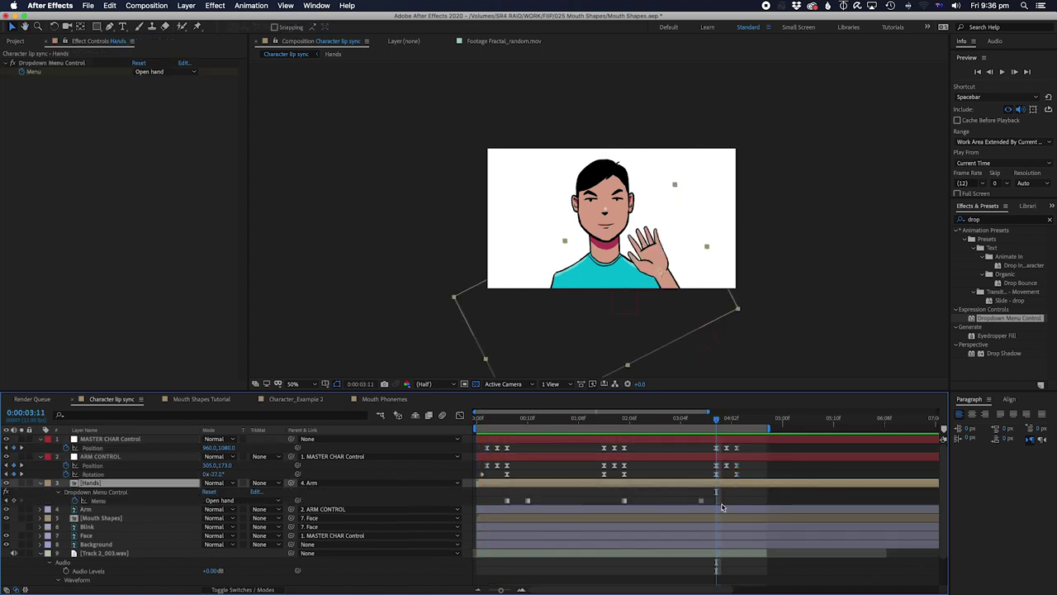
click(712, 501)
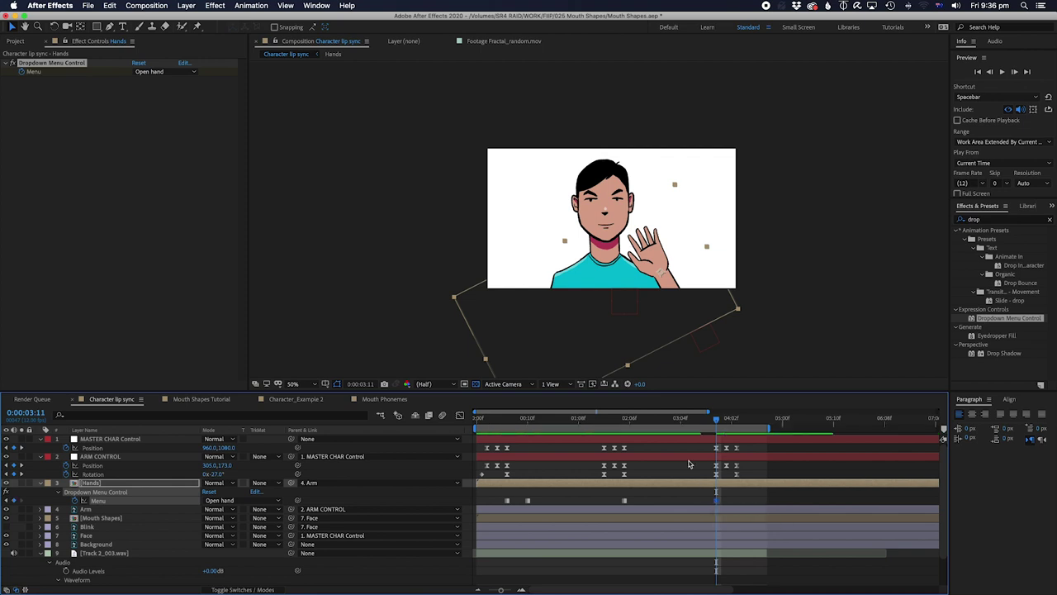
click(602, 426)
key(space)
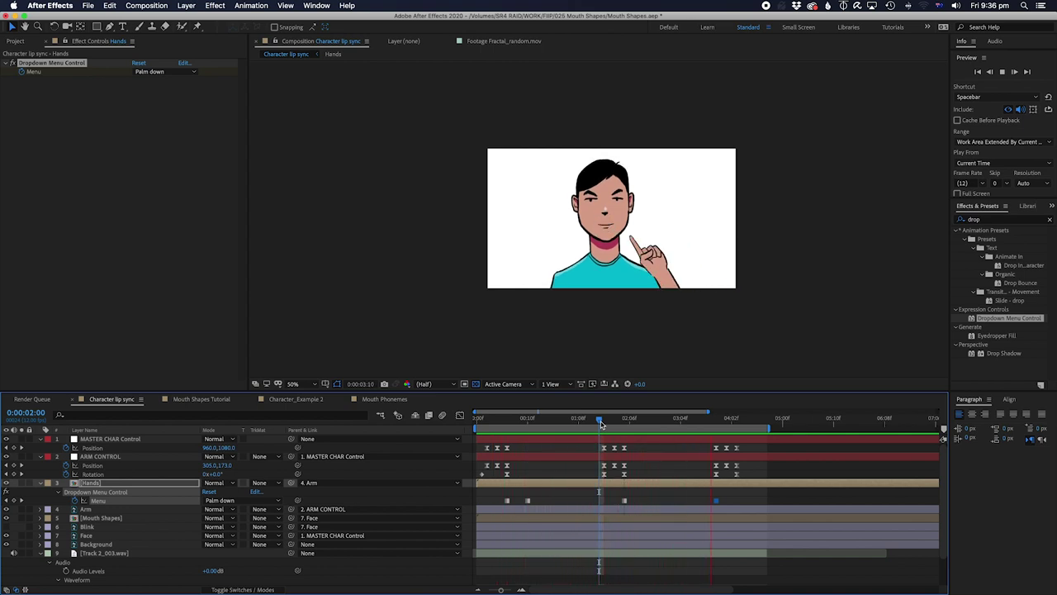
key(space)
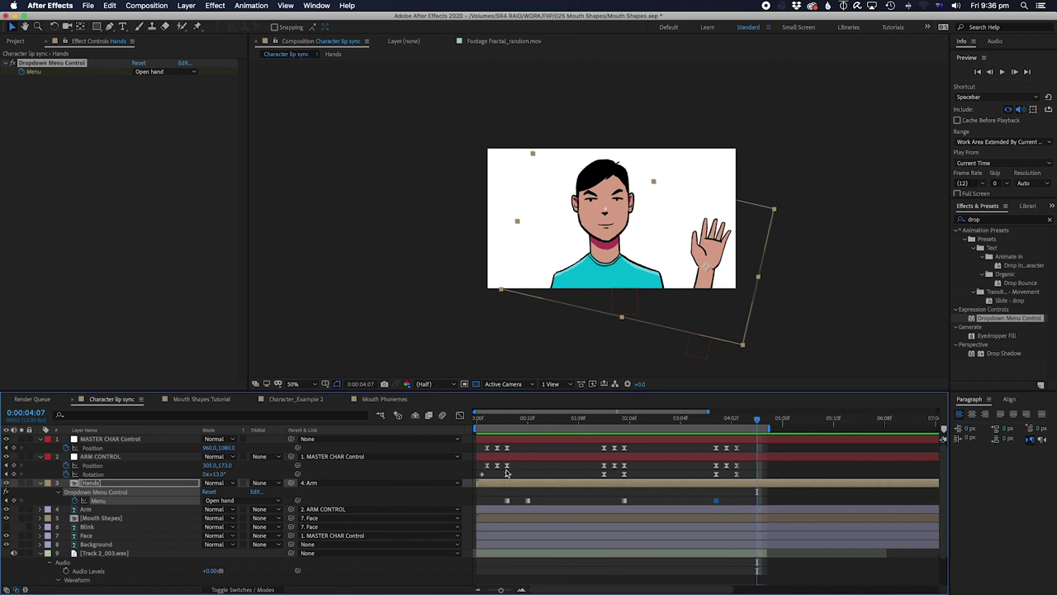
Step: Return to 0:00:00:00, collapse the Track 2_003.wav layer and select MASTER CHAR Control
click(542, 473)
click(481, 419)
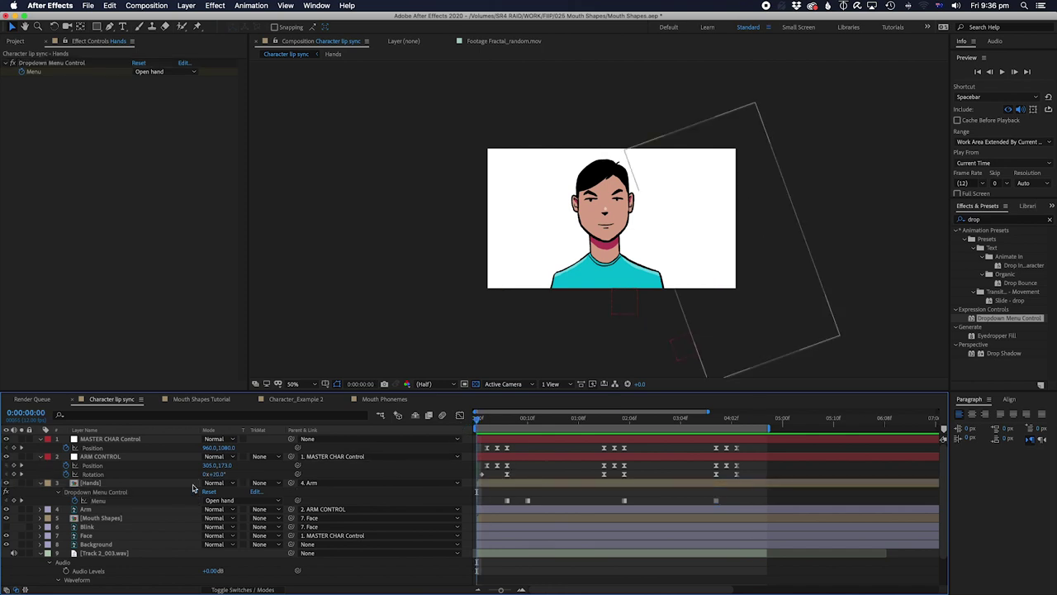
scroll(509, 518, down, 1)
click(86, 500)
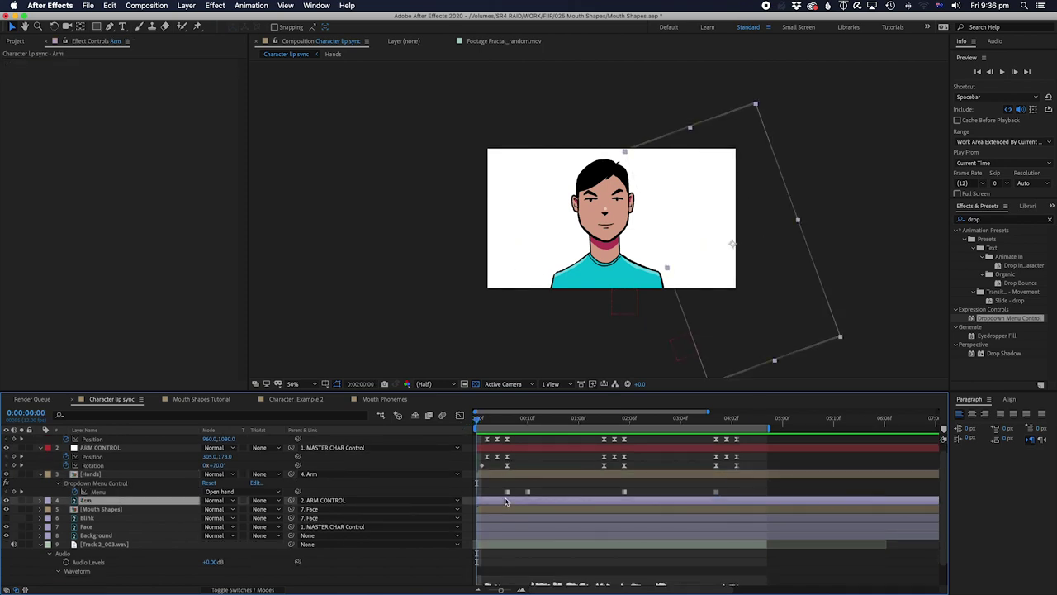
click(83, 545)
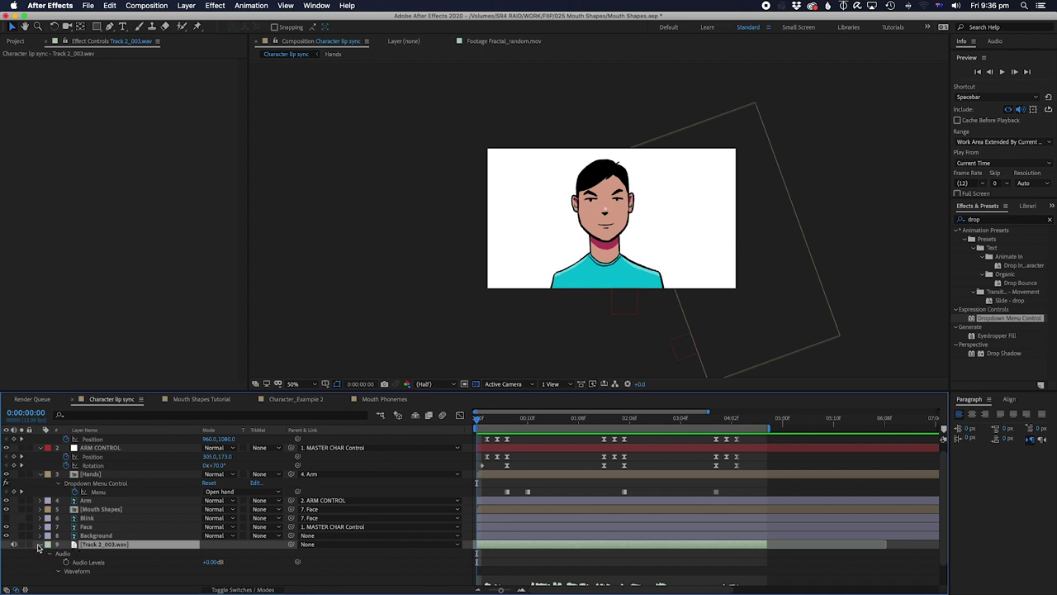
click(38, 548)
click(99, 482)
click(106, 456)
click(108, 440)
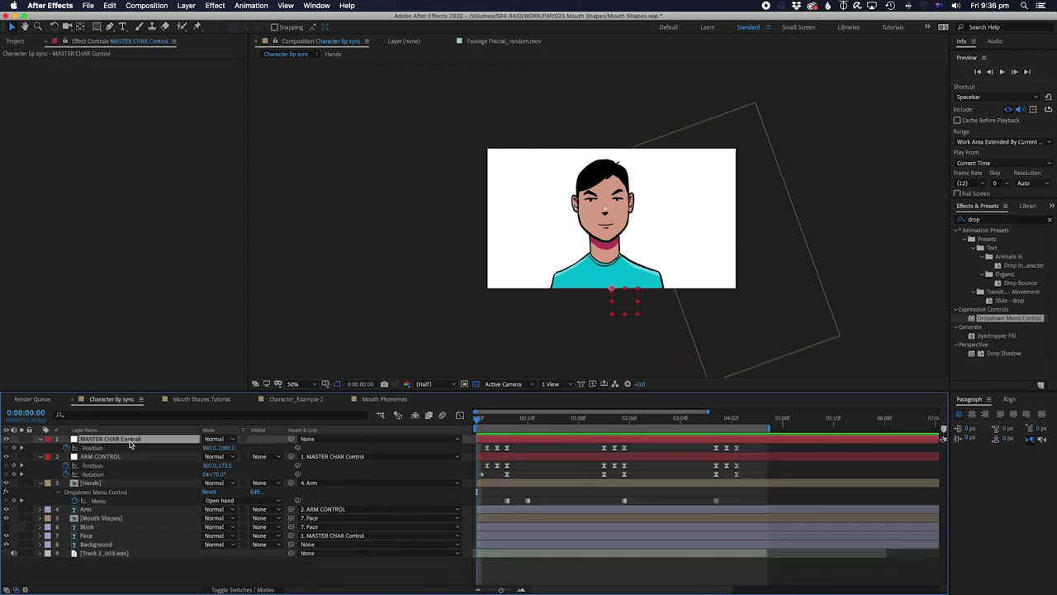
Step: Preview the opening movement, exclude audio from the preview and play the animation from the start
drag(494, 425, 488, 422)
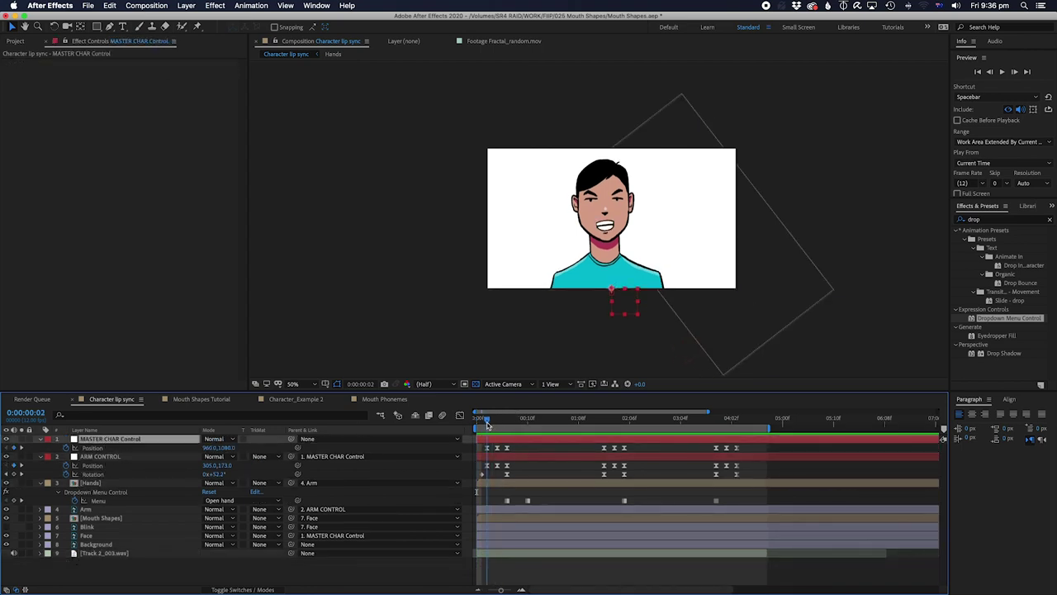
key(space)
key(space)
click(492, 422)
key(space)
key(space)
click(1020, 110)
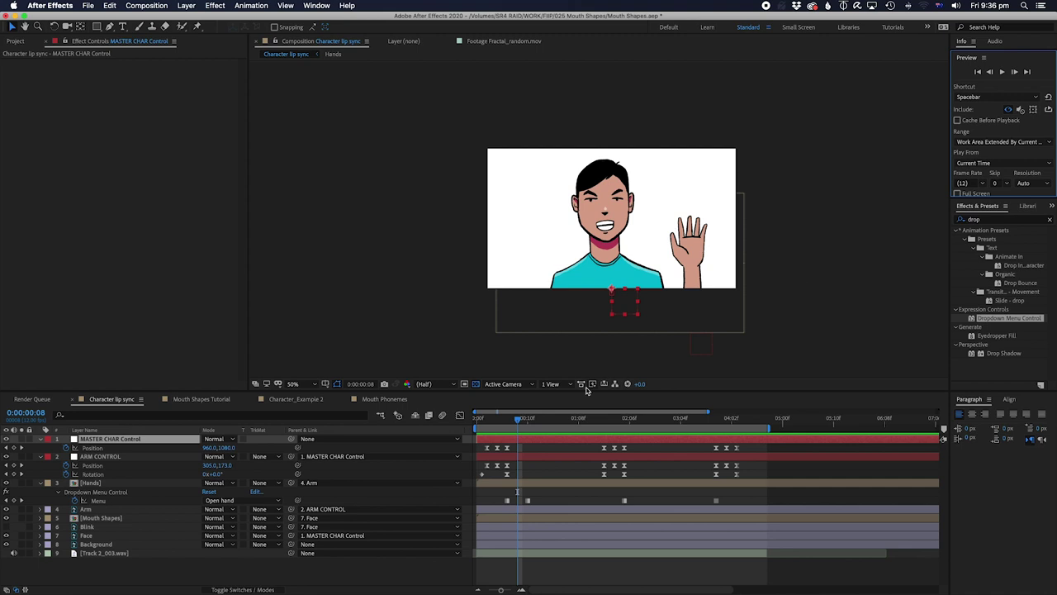
click(552, 454)
key(Home)
key(space)
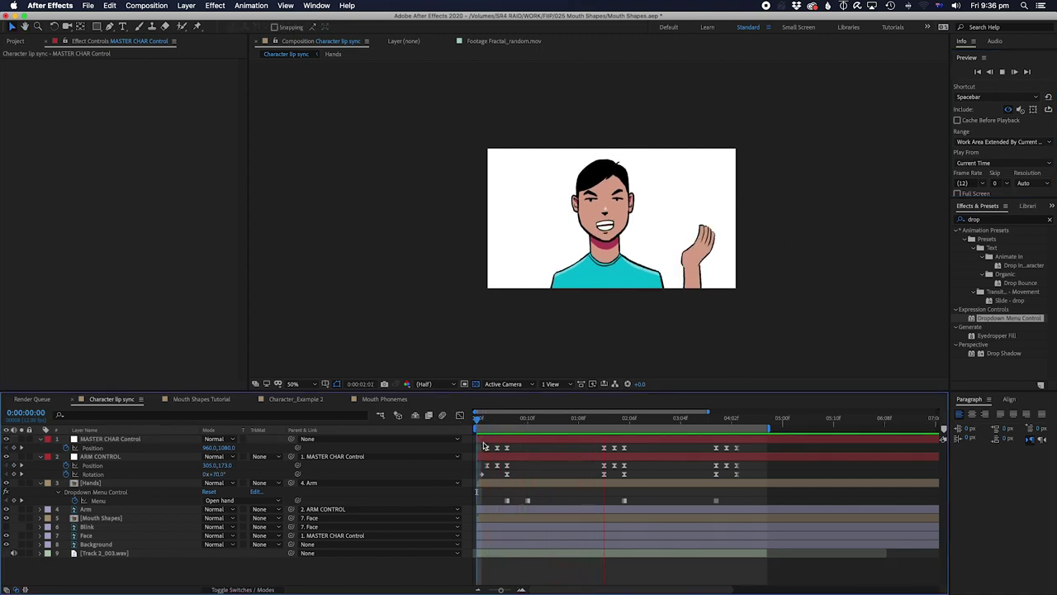
key(space)
Step: Set a starting Rotation keyframe of 0° on MASTER CHAR Control at 0:00:02:01
drag(598, 422, 604, 422)
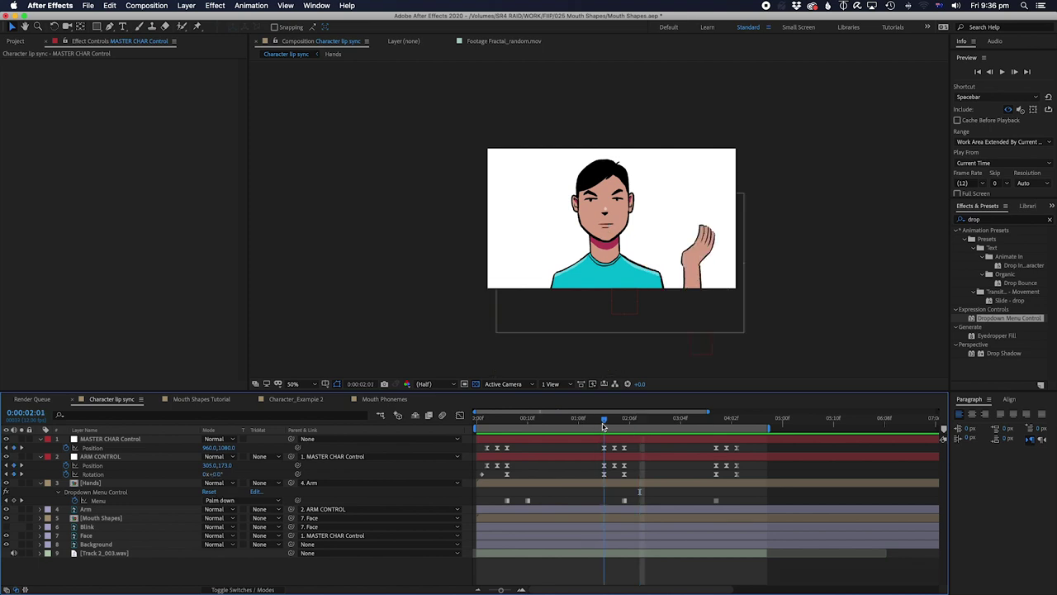
click(119, 440)
key(r)
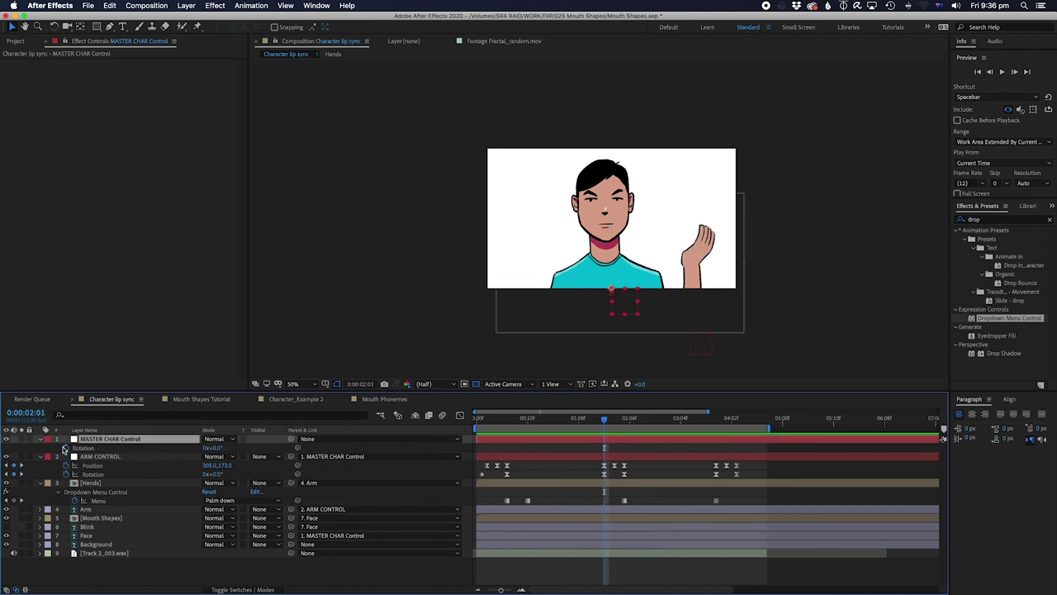
click(66, 447)
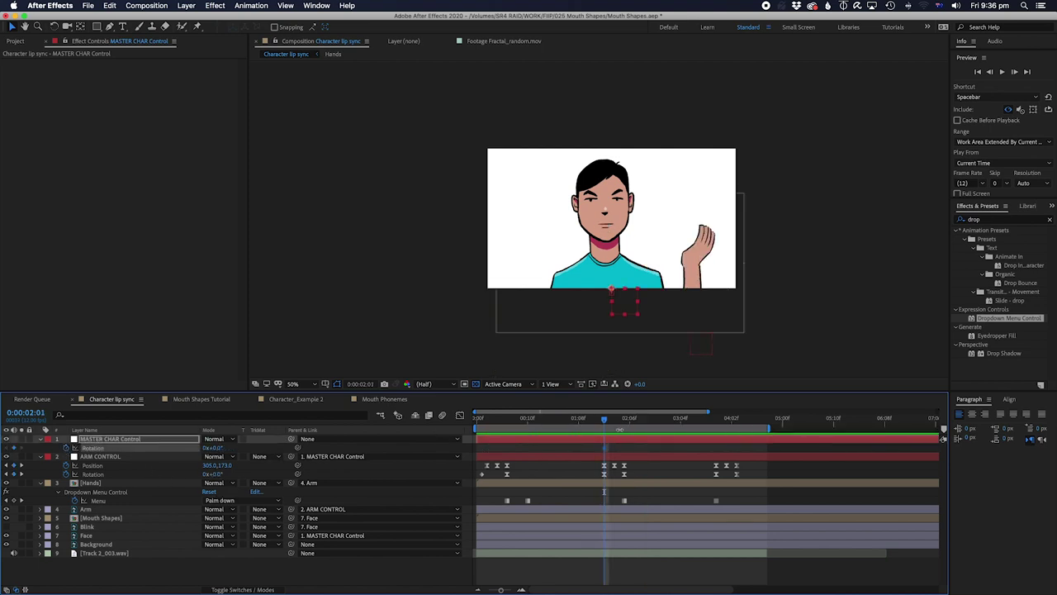
Step: Key MASTER CHAR Control's Rotation at -4° at 0:00:02:05, ease both Rotation keyframes and preview the tilt
key(u)
click(582, 460)
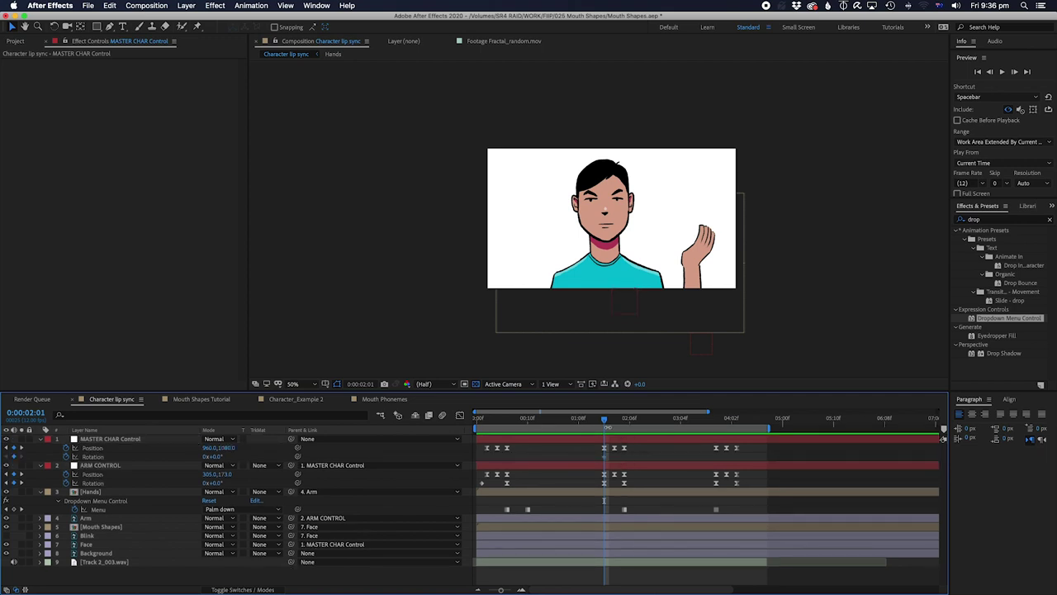
drag(613, 423, 625, 423)
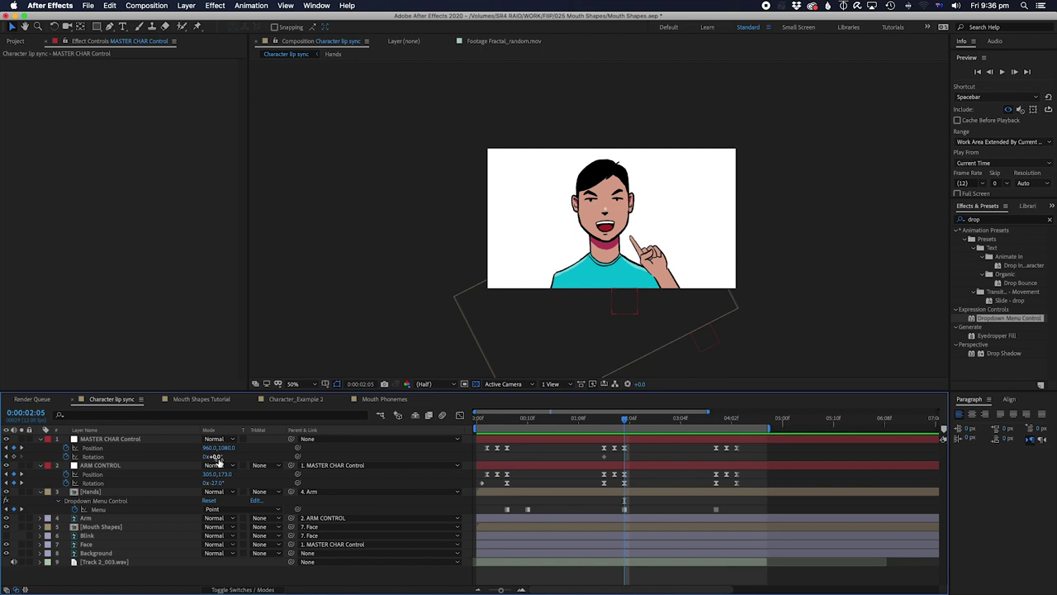
drag(213, 456, 216, 456)
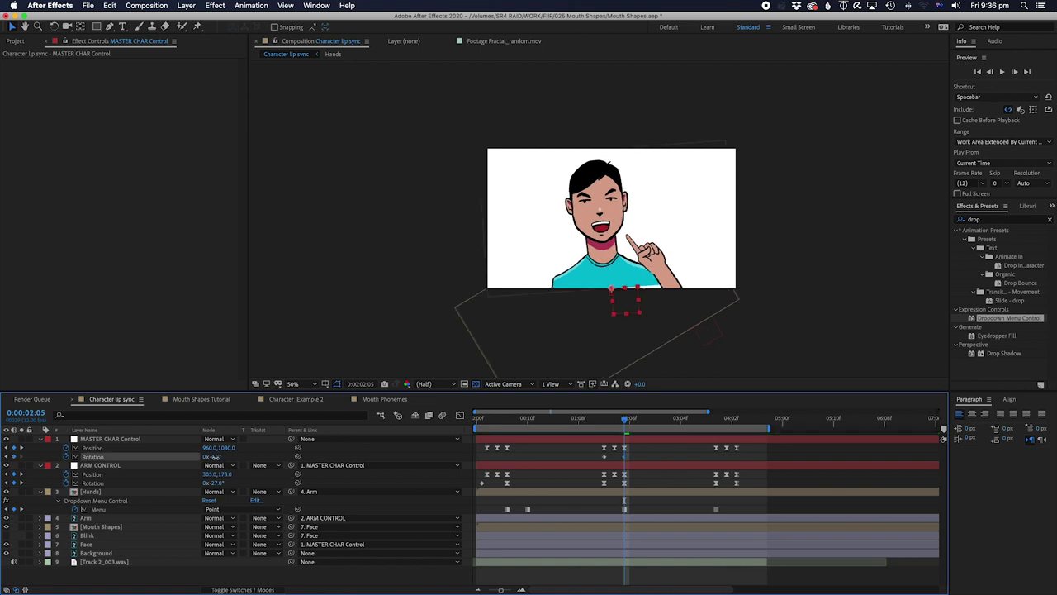
drag(589, 453, 637, 463)
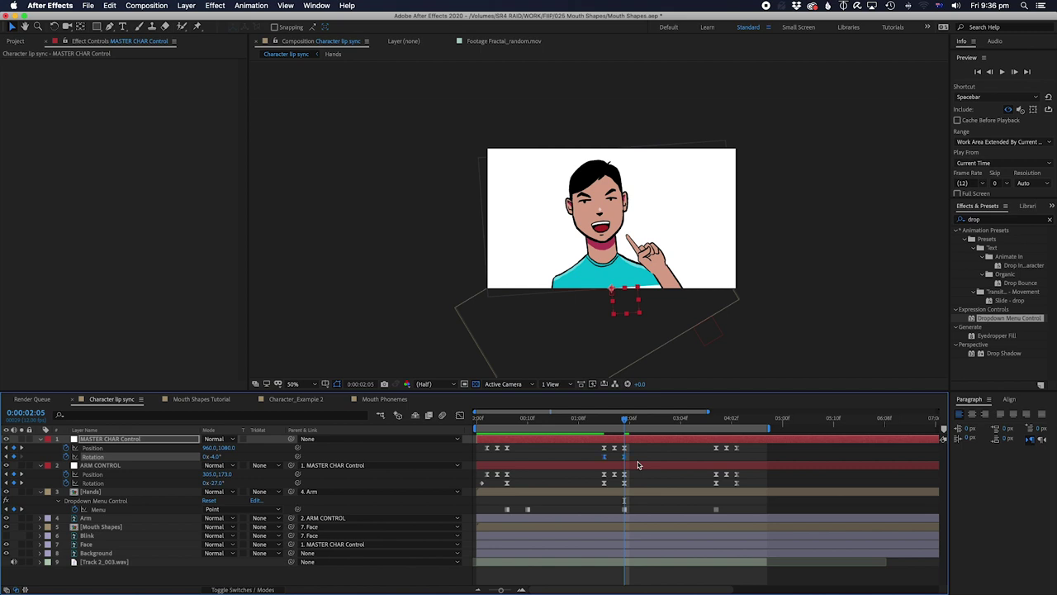
key(space)
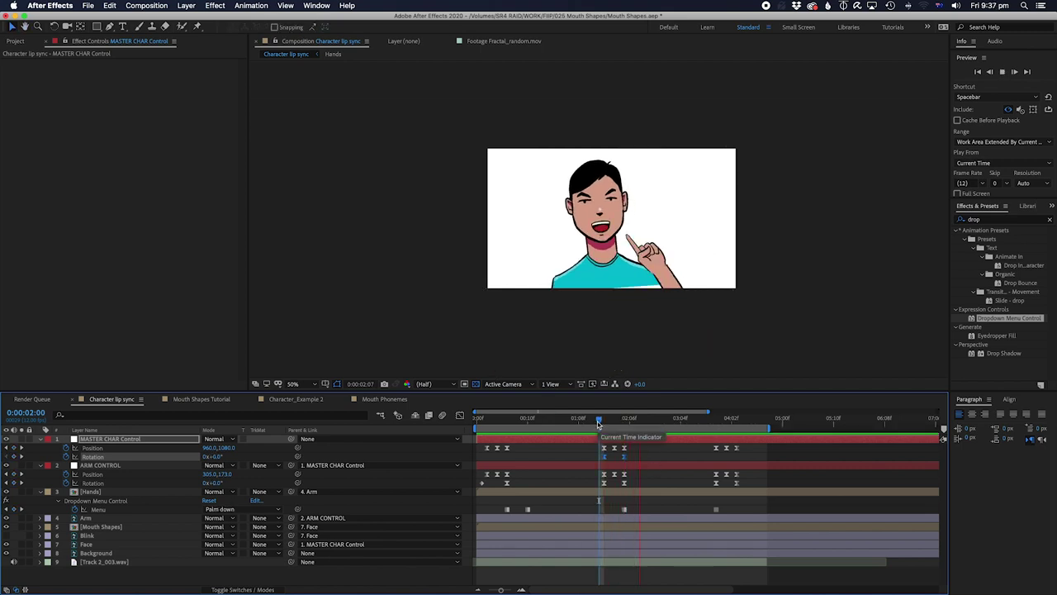
key(space)
Step: Change MASTER CHAR Control's Rotation keyframe at 0:00:02:05 to 4° and preview from 0:00:02:00
click(632, 459)
drag(617, 421, 625, 421)
drag(213, 457, 216, 456)
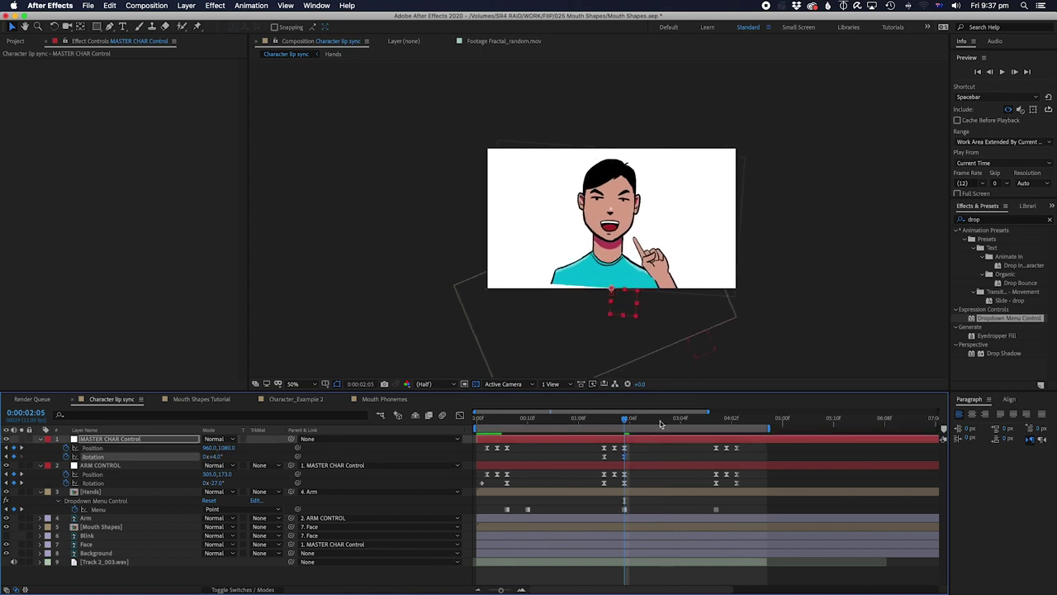
click(601, 422)
key(space)
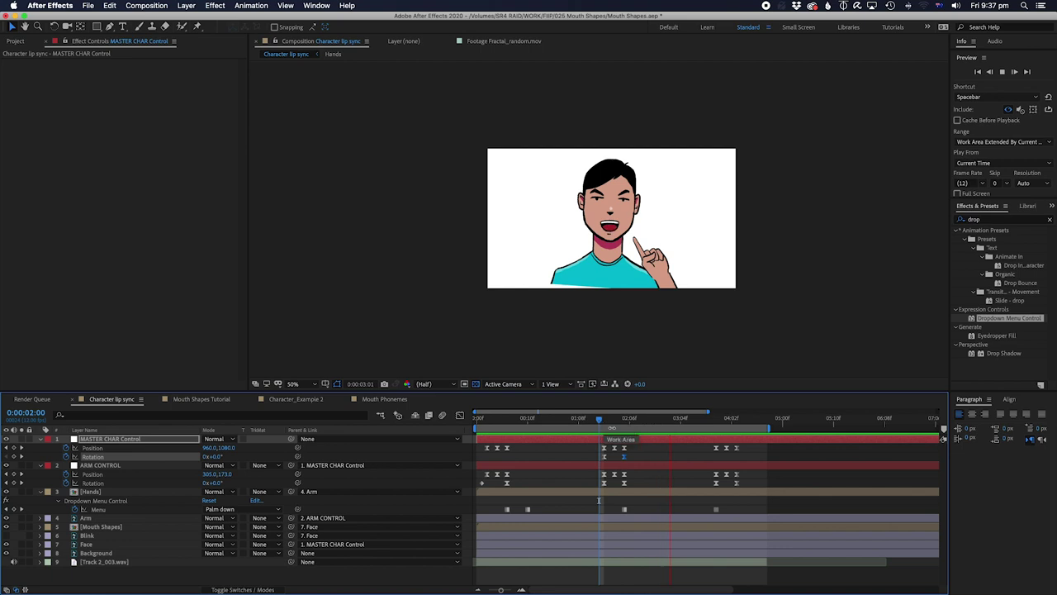
Step: Key MASTER CHAR Control's Rotation at 4° at 0:00:03:11 and copy the 0° keyframe from 0:00:02:01 to 0:00:04:03
key(space)
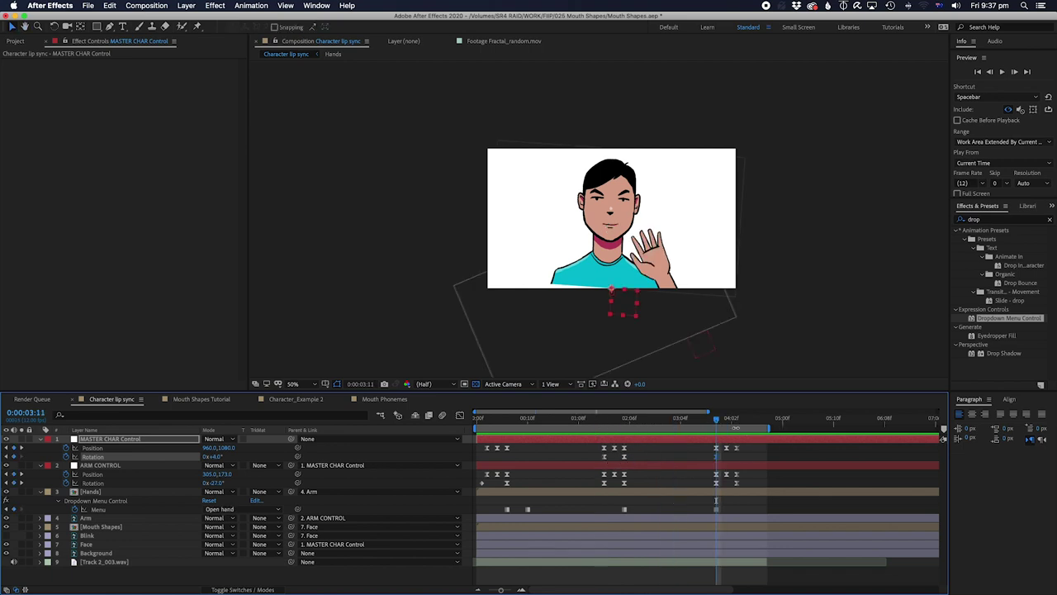
click(736, 421)
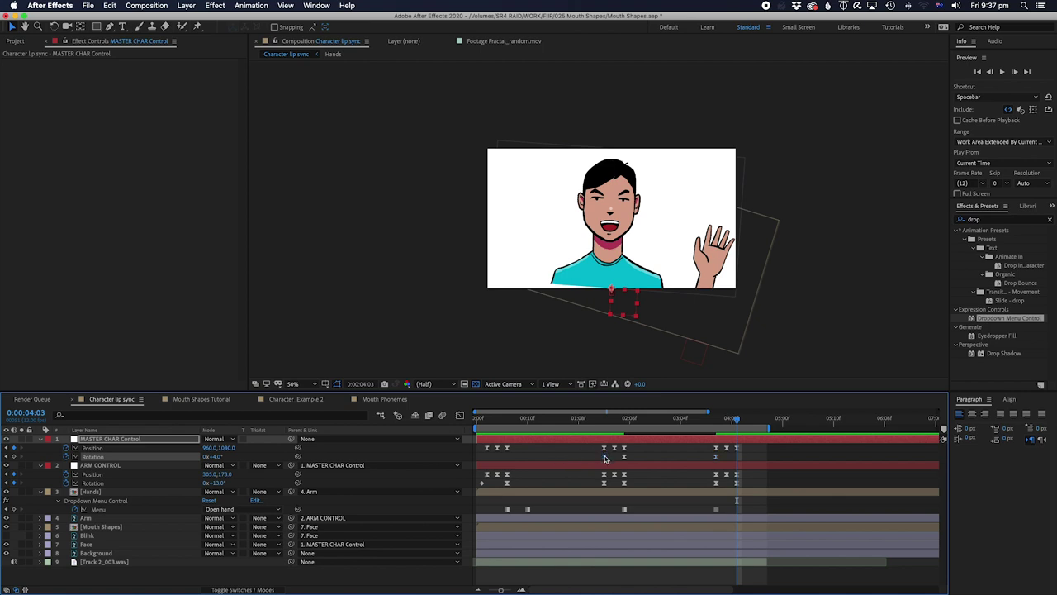
key(super+v)
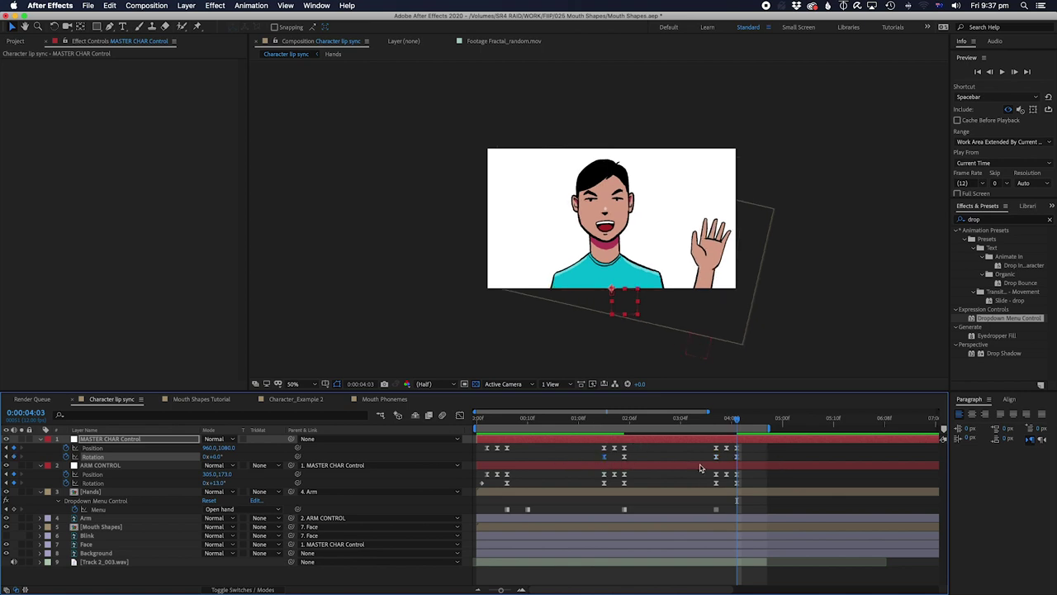
drag(758, 457, 575, 465)
Step: Preview the body rotation from 0:00:02:01 and play the whole animation from the start
click(604, 419)
key(space)
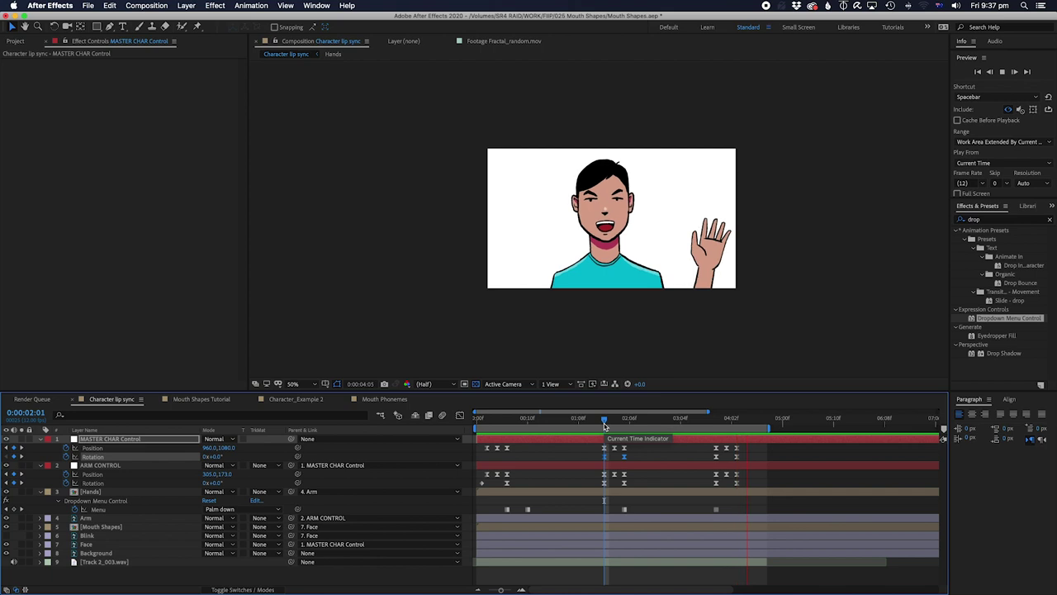
key(space)
key(space)
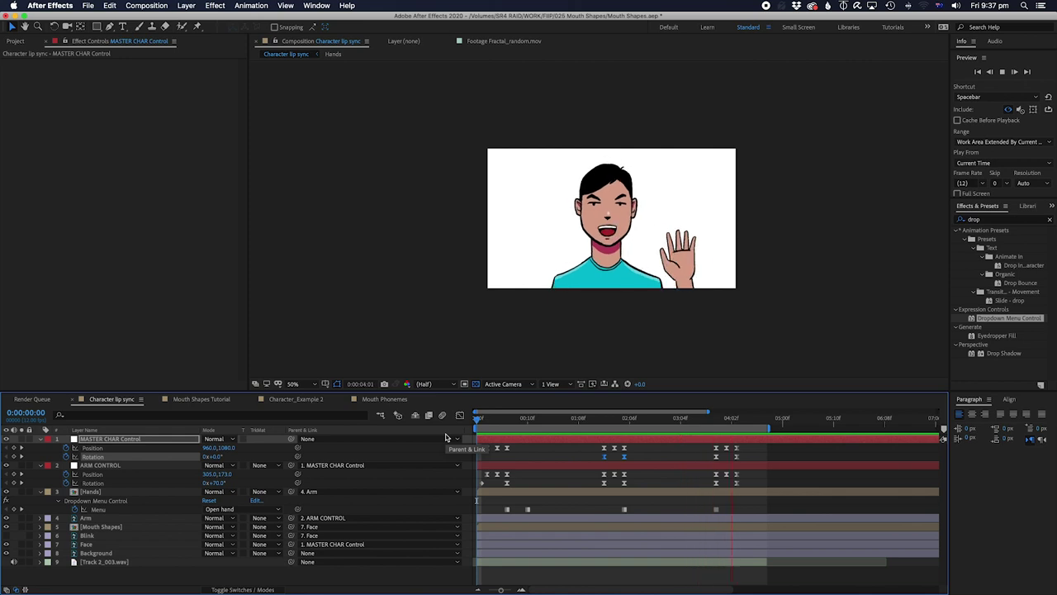
key(space)
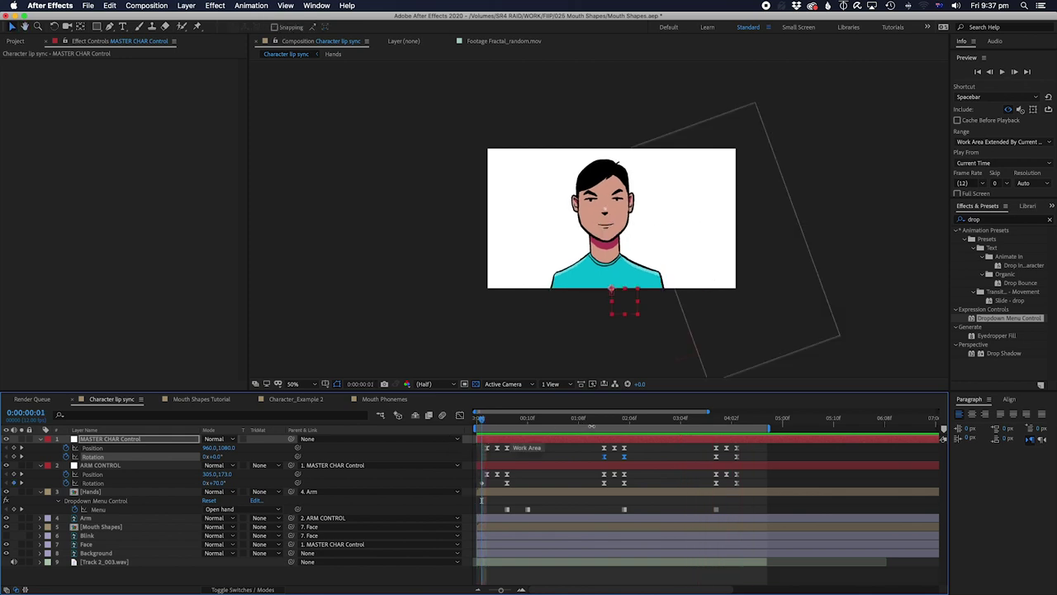
click(605, 420)
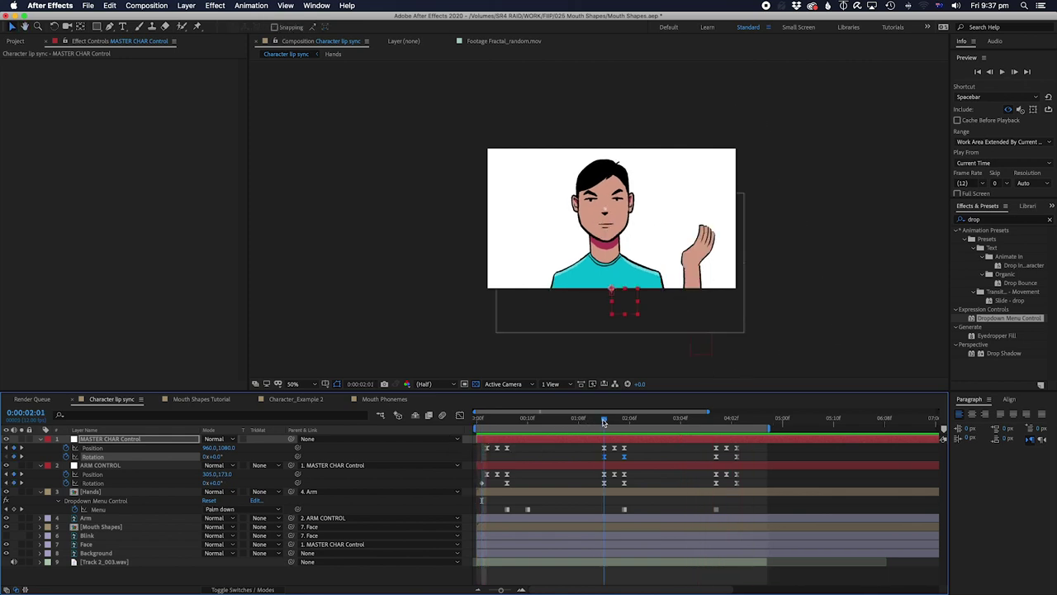
drag(606, 422, 630, 422)
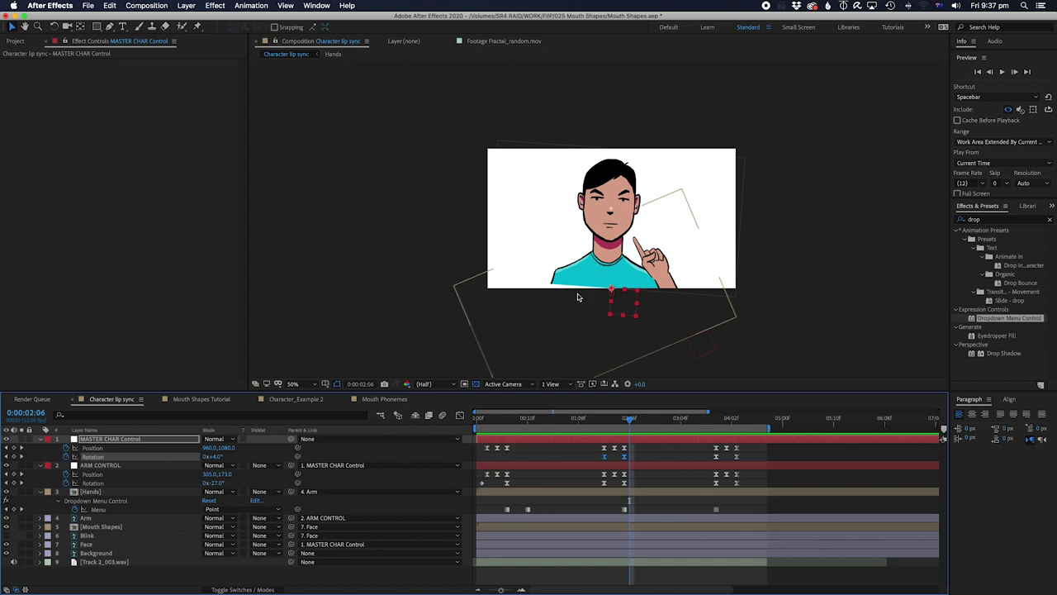
click(642, 449)
drag(617, 424, 625, 422)
click(626, 451)
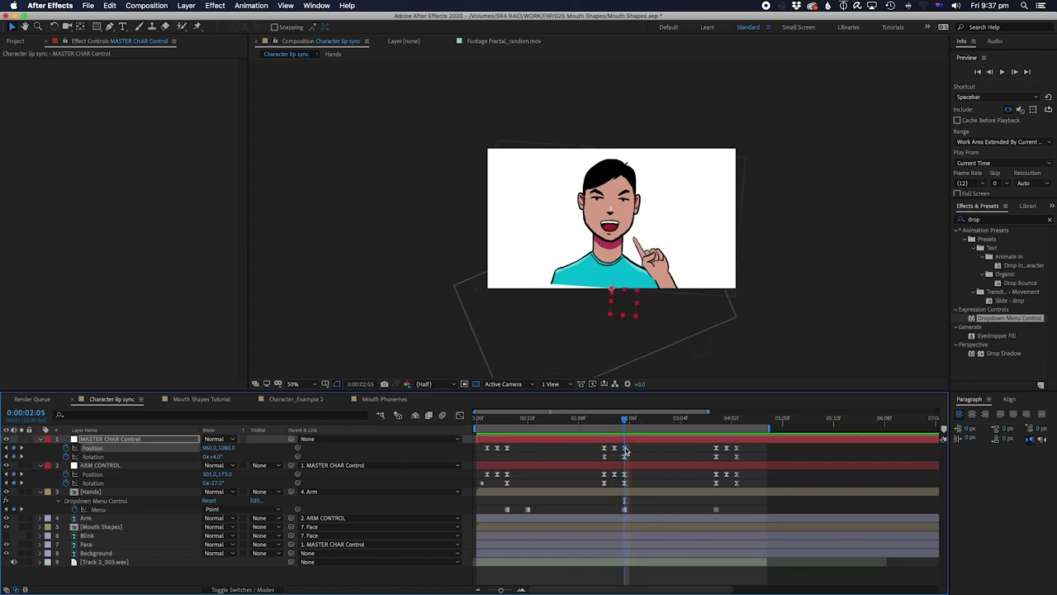
mouse_move(618, 307)
mouse_down()
mouse_move(625, 331)
mouse_move(621, 314)
mouse_up()
drag(611, 424, 627, 424)
key(super+z)
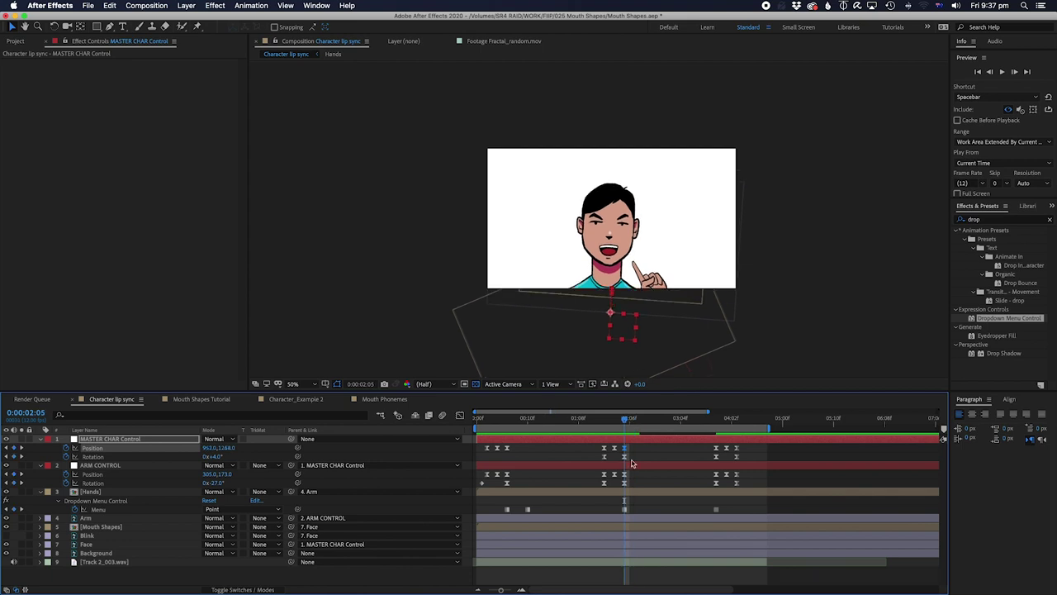
key(ctrl+z)
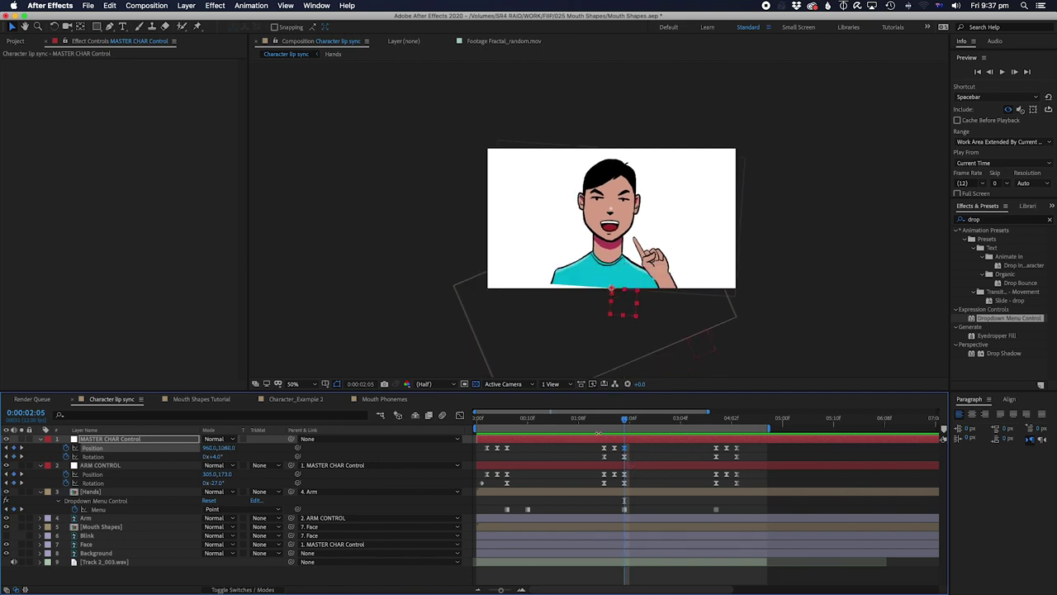
Step: Lower all of MASTER CHAR Control's Position keyframes together, to 960, 1128 at 0:00:02:05, and preview from the start
click(277, 452)
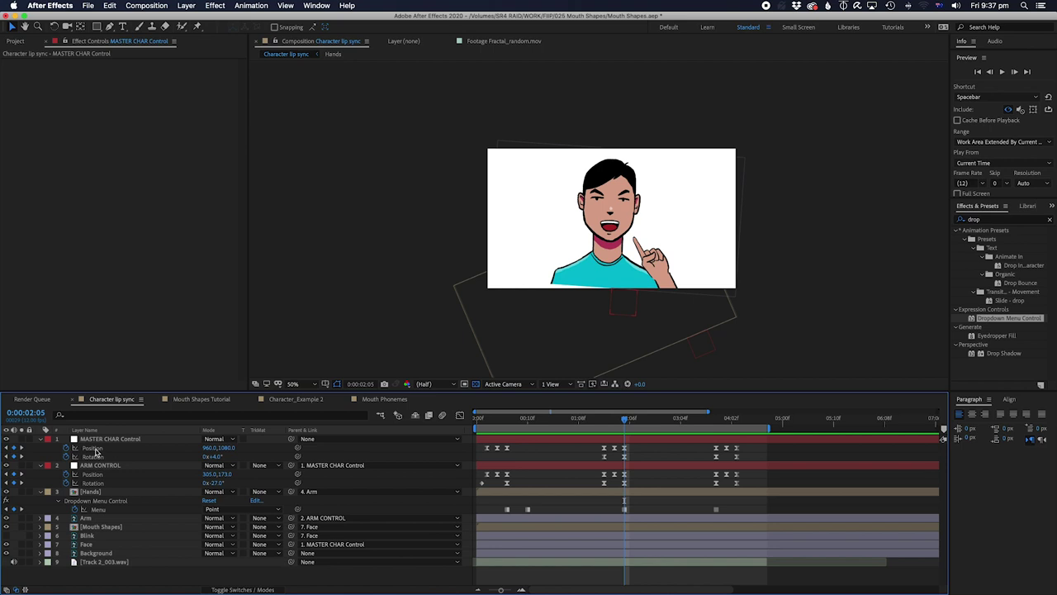
click(95, 449)
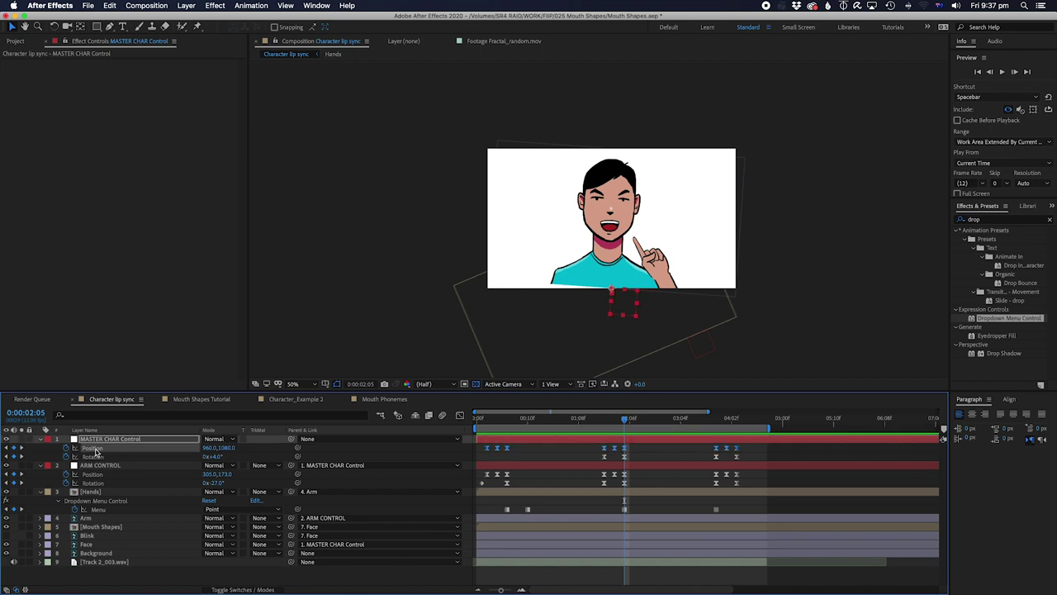
click(626, 303)
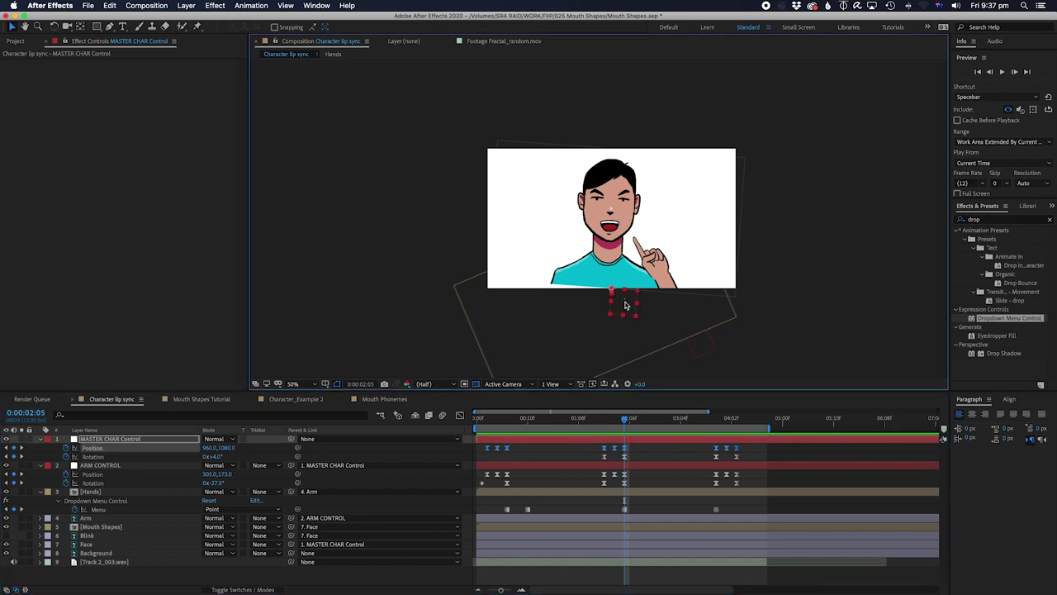
drag(625, 303, 628, 310)
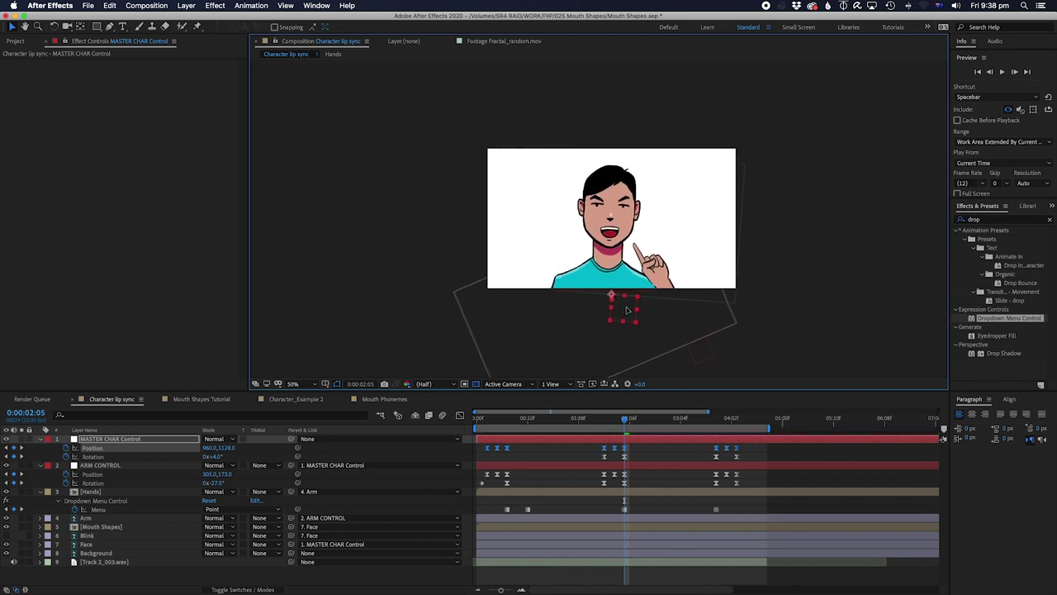
drag(552, 420, 476, 434)
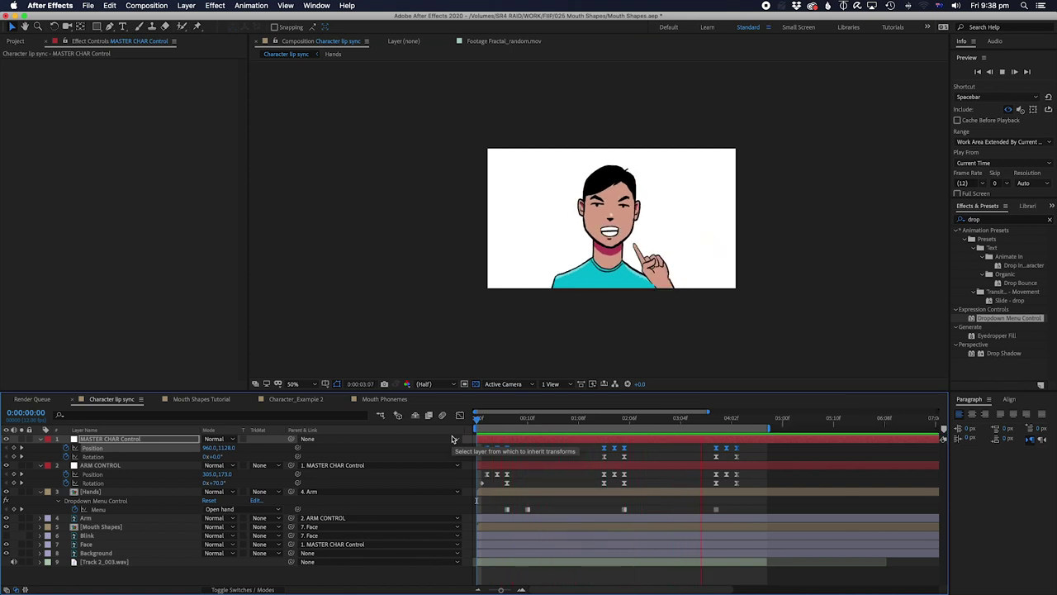
key(space)
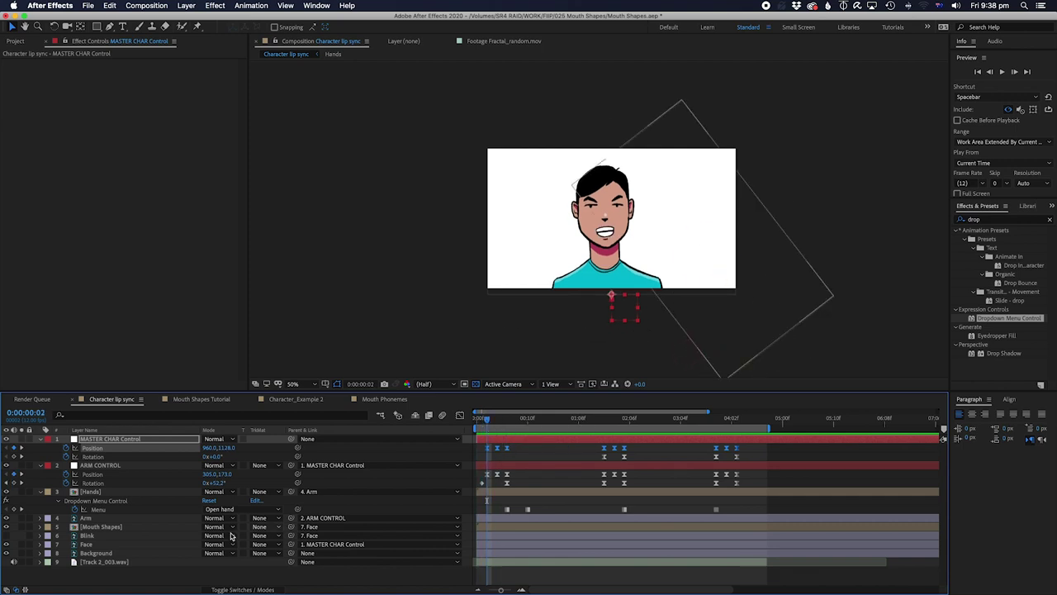
Step: Make the Blink layer visible and set its Opacity to 0% at 0:00:00:02
click(85, 537)
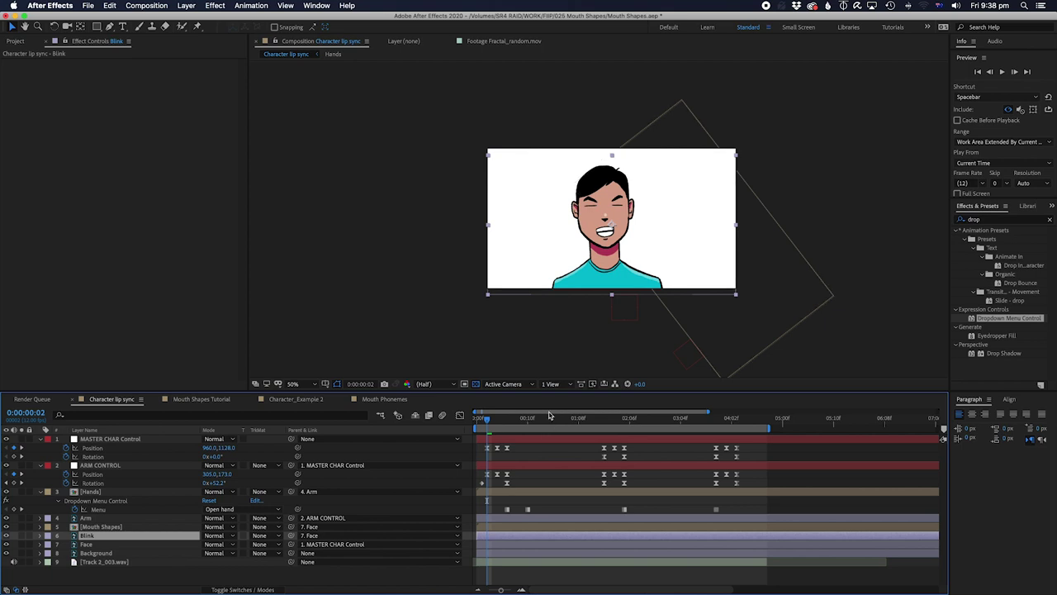
drag(523, 420, 487, 459)
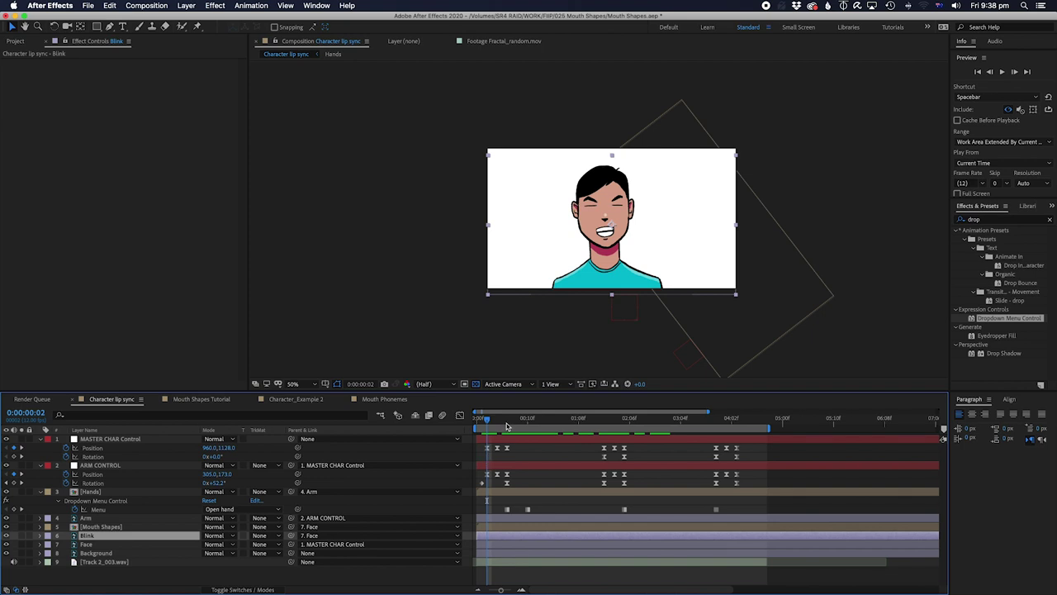
click(94, 545)
click(94, 537)
key(t)
click(213, 545)
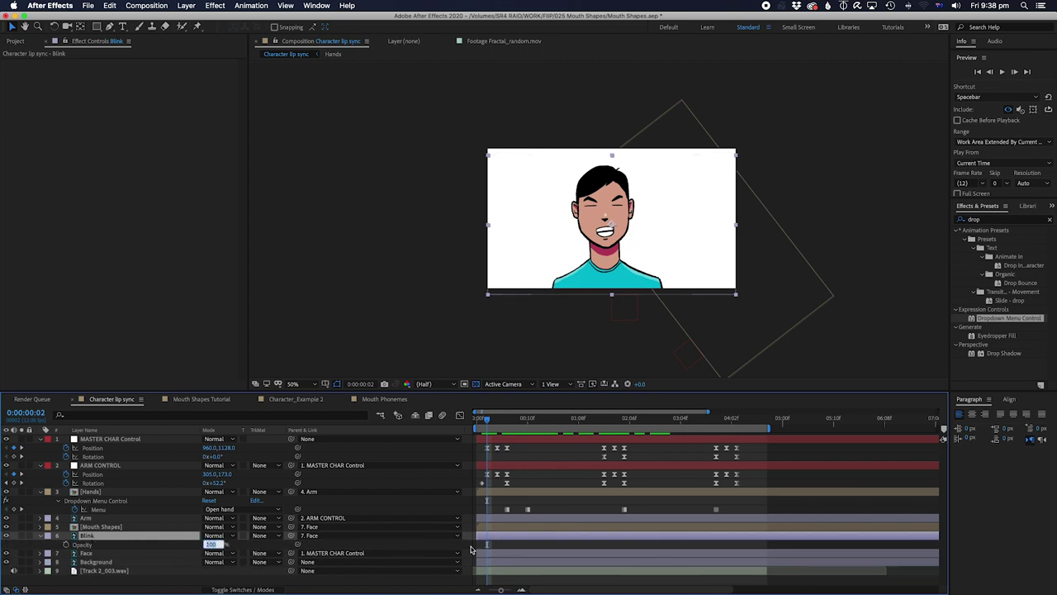
key(Return)
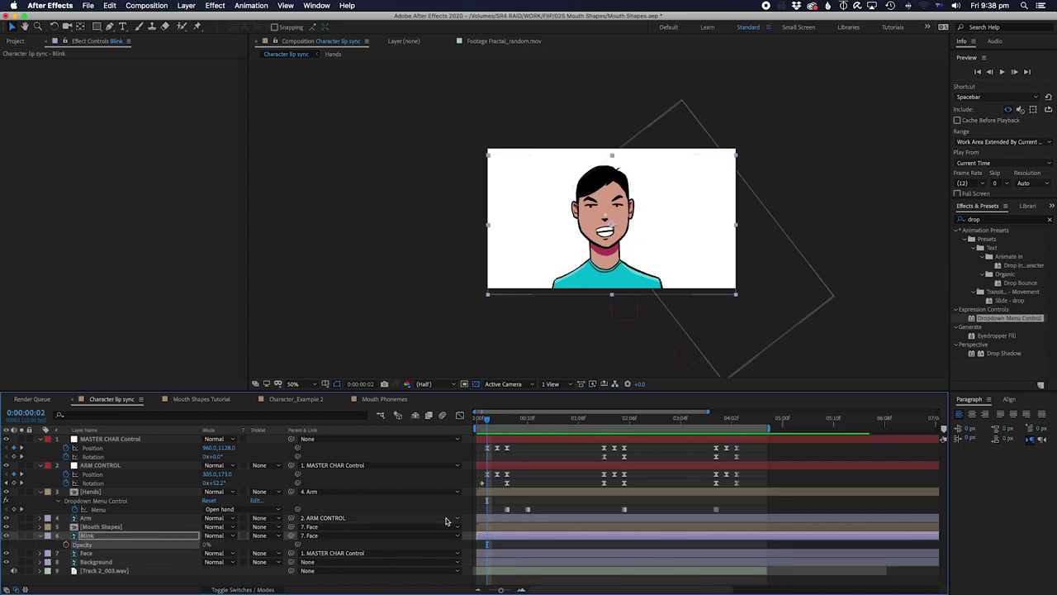
Step: Add an Opacity keyframe to the Blink layer at 0:00:00:02 and convert it to a hold keyframe
click(66, 545)
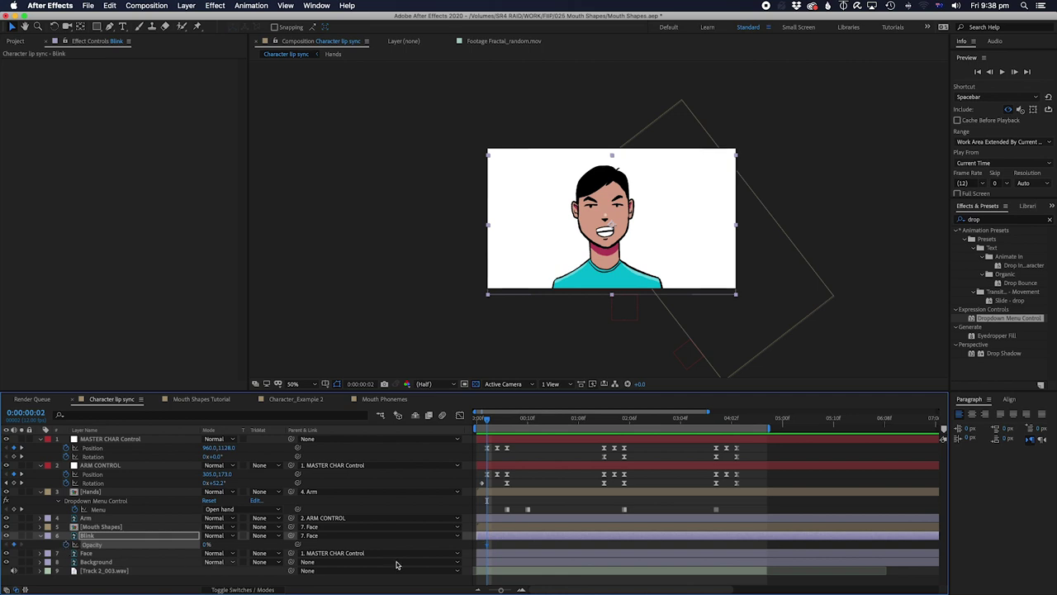
right_click(488, 548)
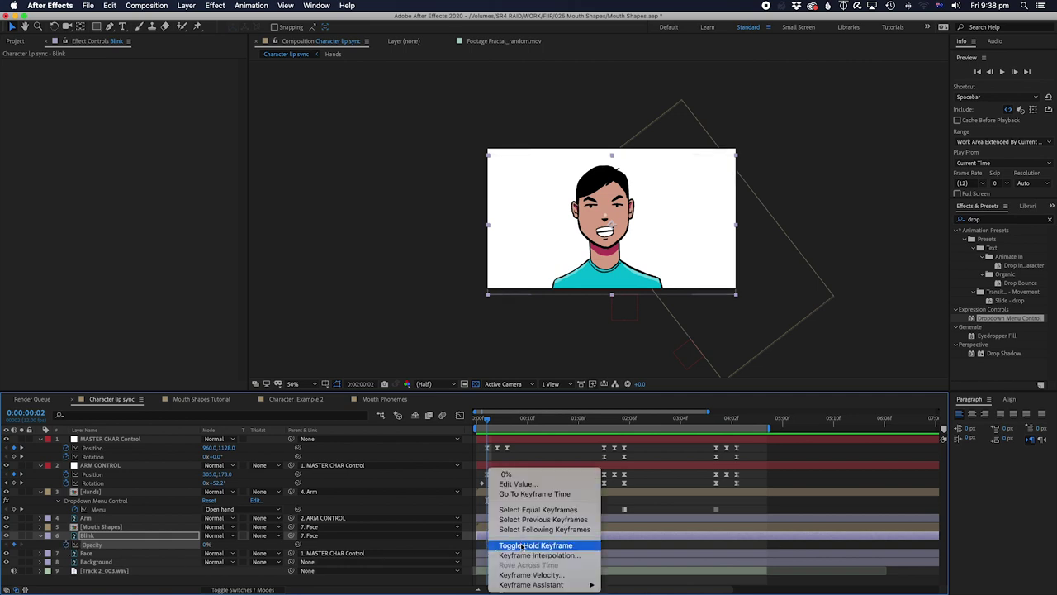
click(522, 546)
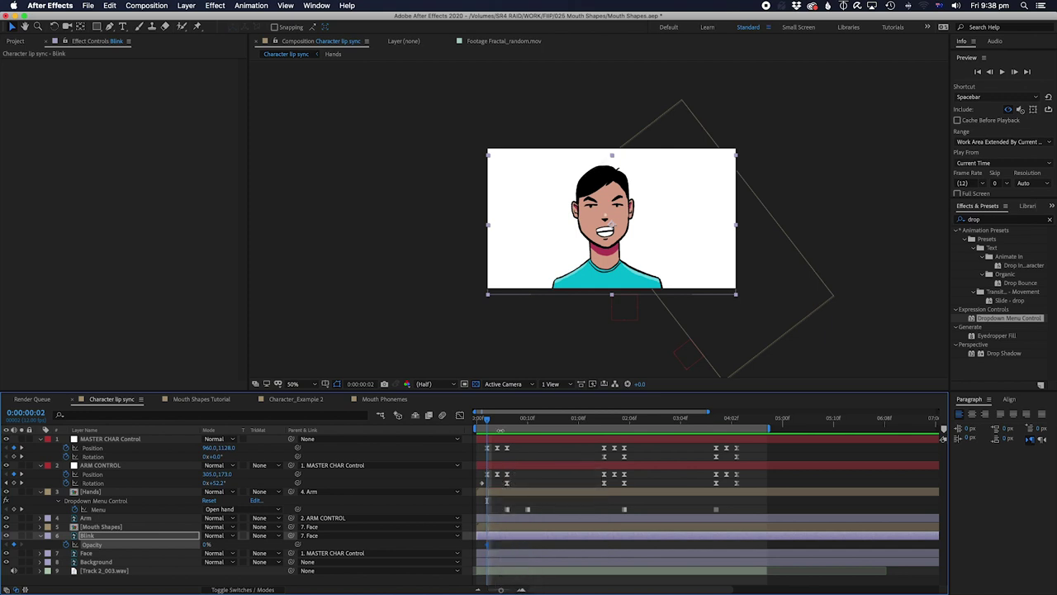
Step: Key the Blink layer's Opacity at 100% at 0:00:00:04 to close the eyes
scroll(602, 313, up, 1)
drag(602, 317, 572, 309)
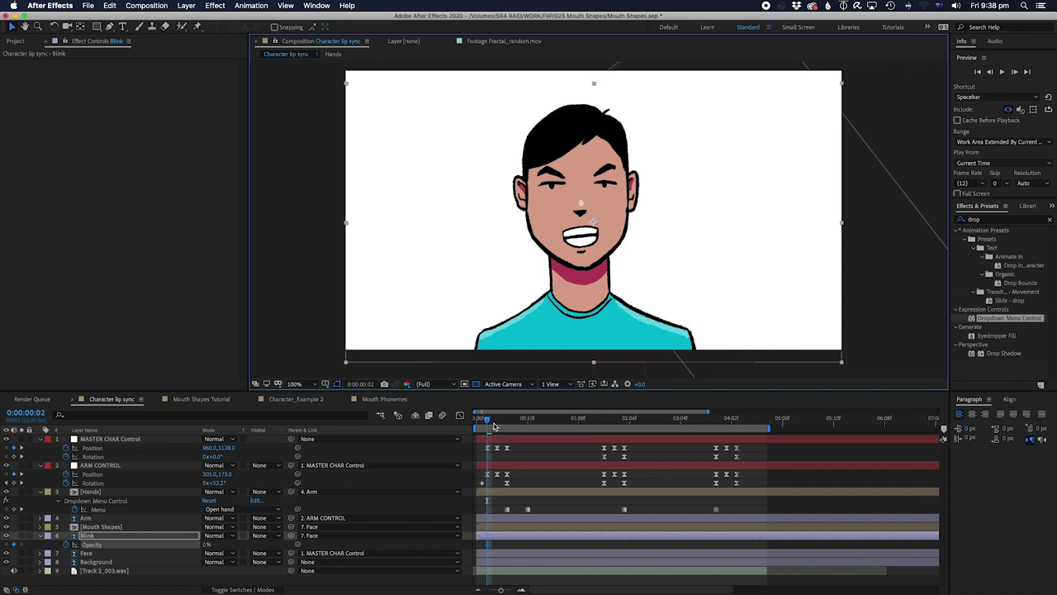
click(494, 426)
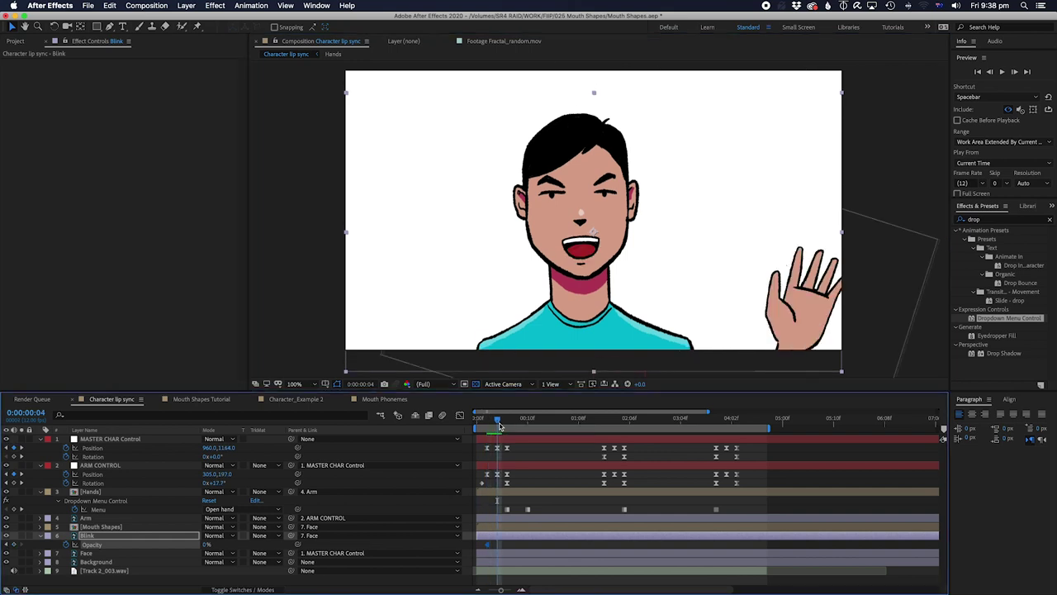
click(206, 545)
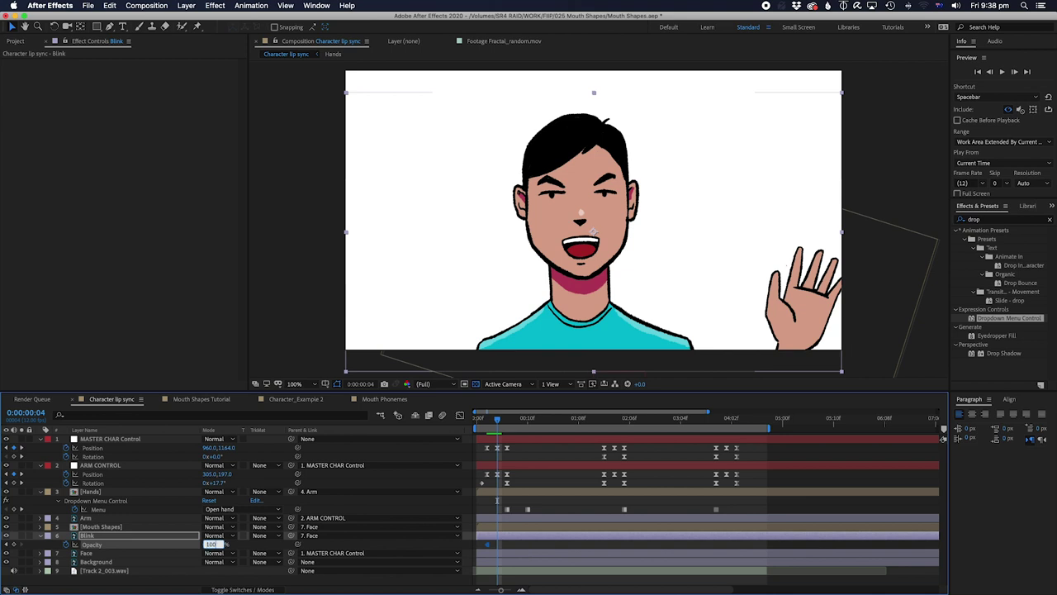
text(100)
key(Return)
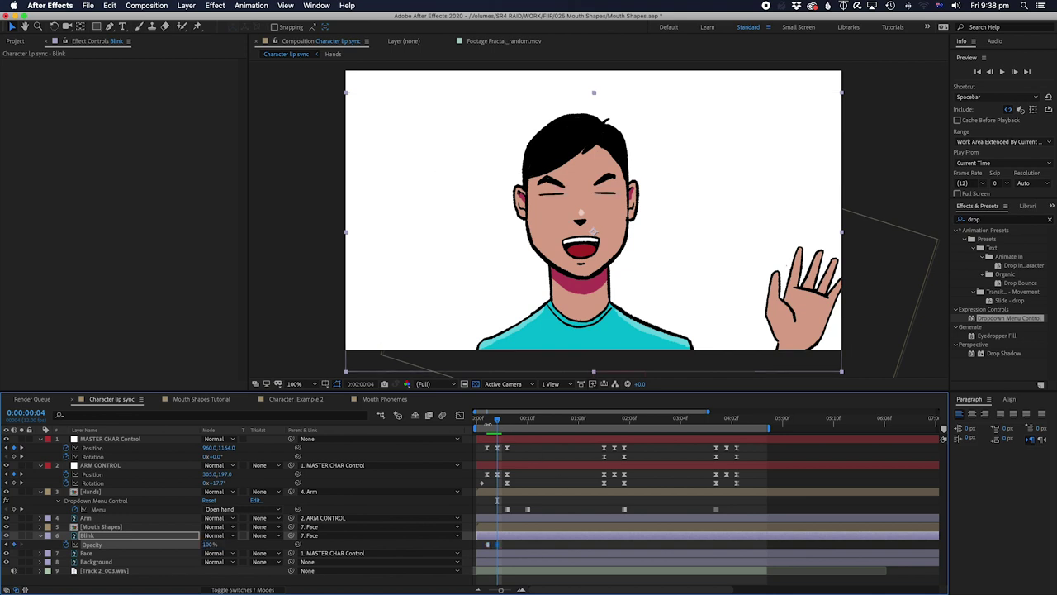
Step: Convert the Blink layer's 100% Opacity keyframe at 0:00:00:04 to a hold keyframe
click(491, 422)
drag(491, 423, 489, 426)
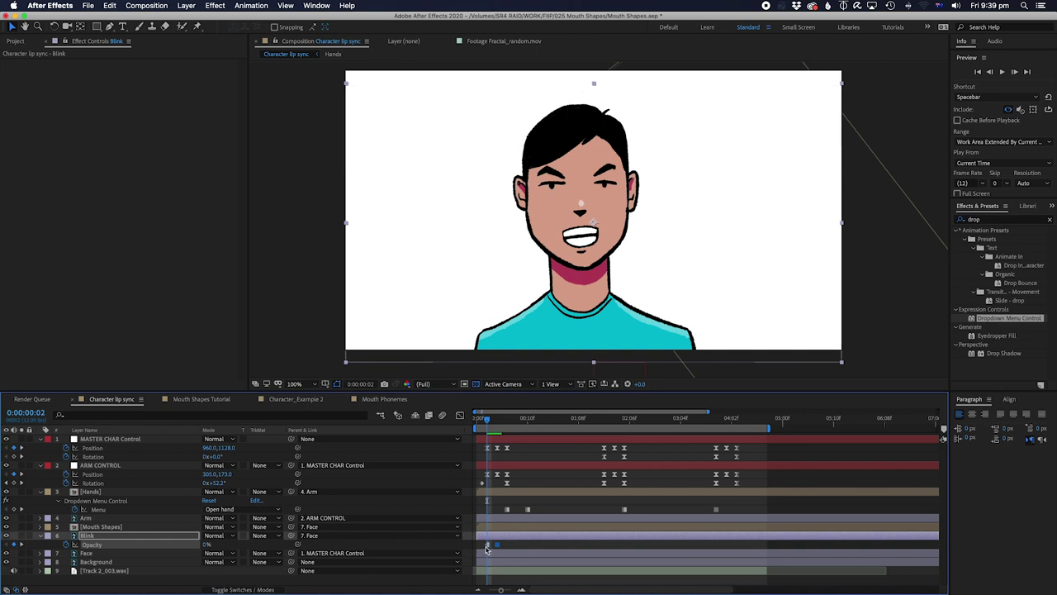
drag(494, 424, 499, 426)
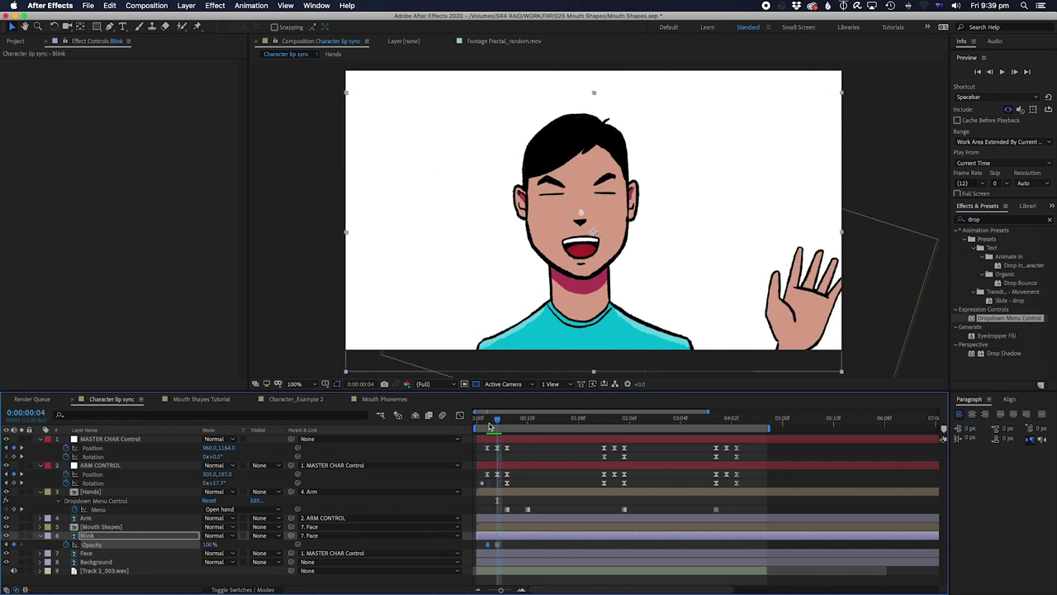
drag(491, 425, 487, 424)
drag(487, 423, 496, 457)
right_click(497, 547)
click(512, 541)
right_click(498, 548)
click(510, 545)
Step: Paste the 0% Opacity keyframe onto the Blink layer at 0:00:00:06 to reopen the eyes, and preview the blink
drag(489, 425, 507, 466)
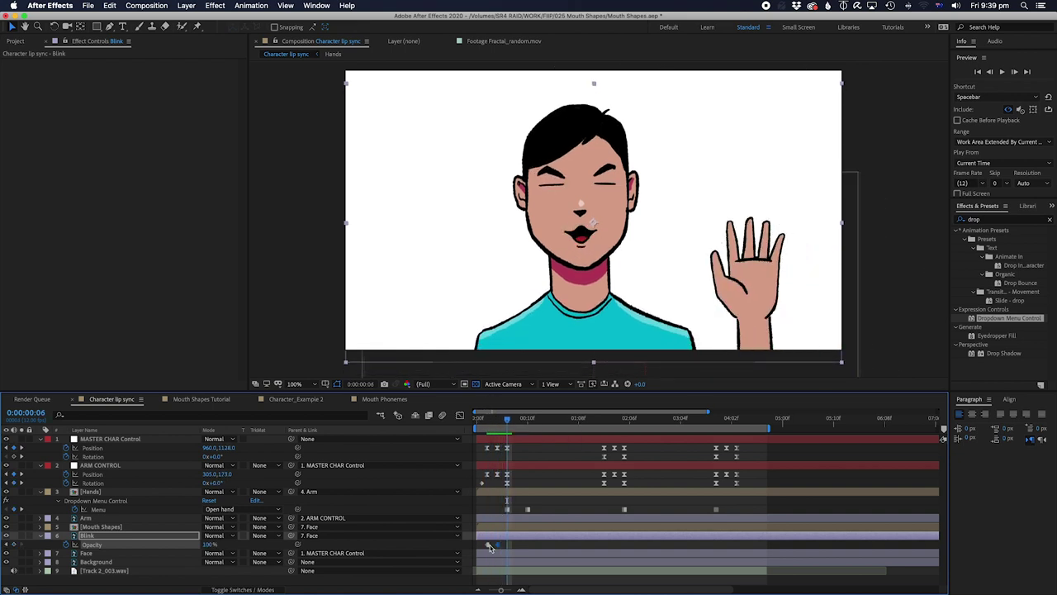
mouse_move(490, 549)
key(super+v)
drag(487, 420, 482, 423)
key(space)
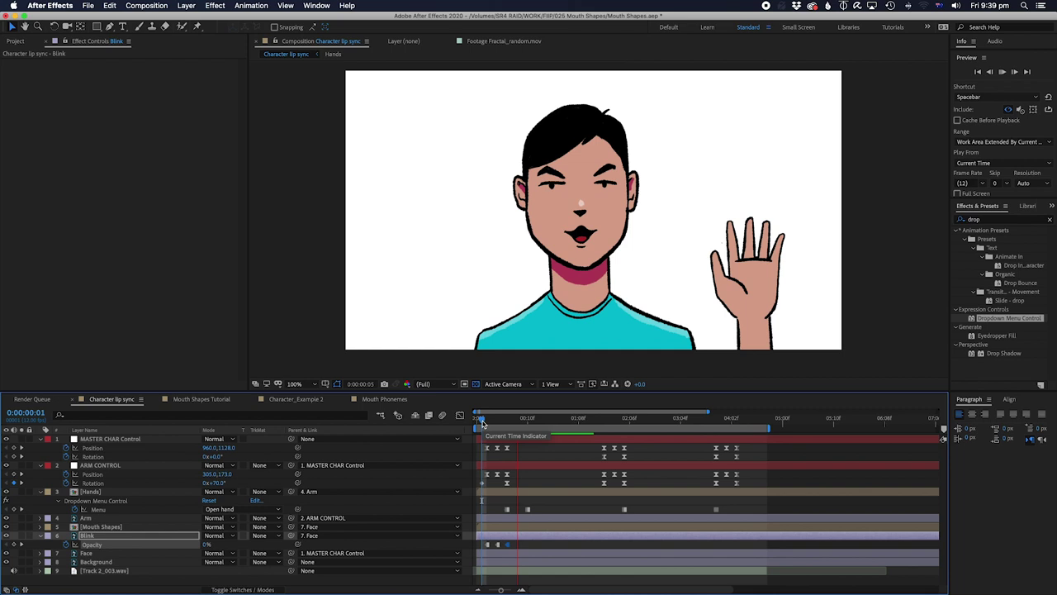
Step: Paste the three blink Opacity keyframes at 0:00:02:01 on the Blink layer and preview from the start
click(604, 422)
key(super+v)
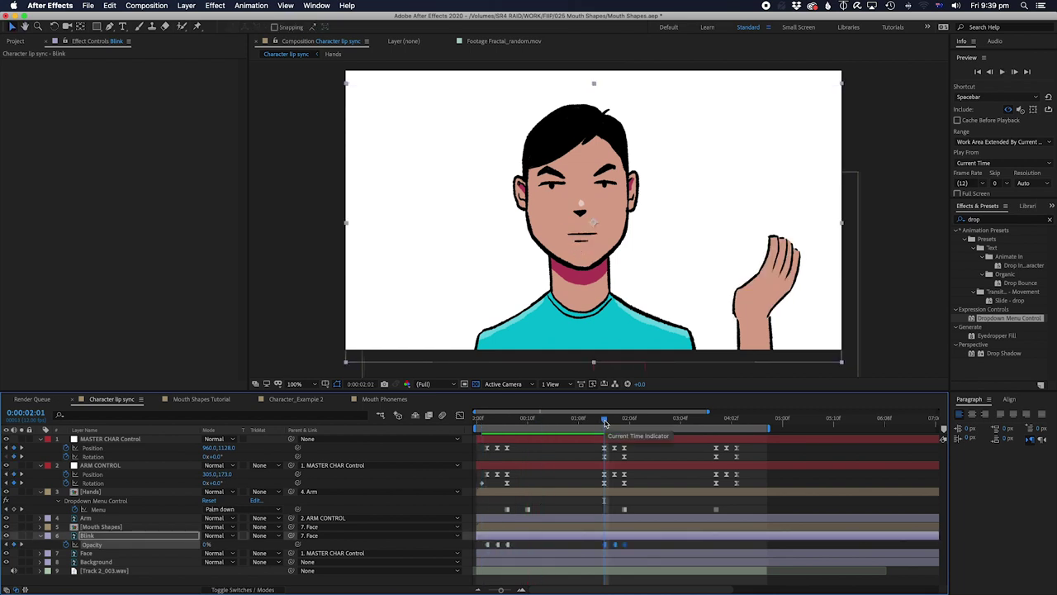
click(477, 423)
key(space)
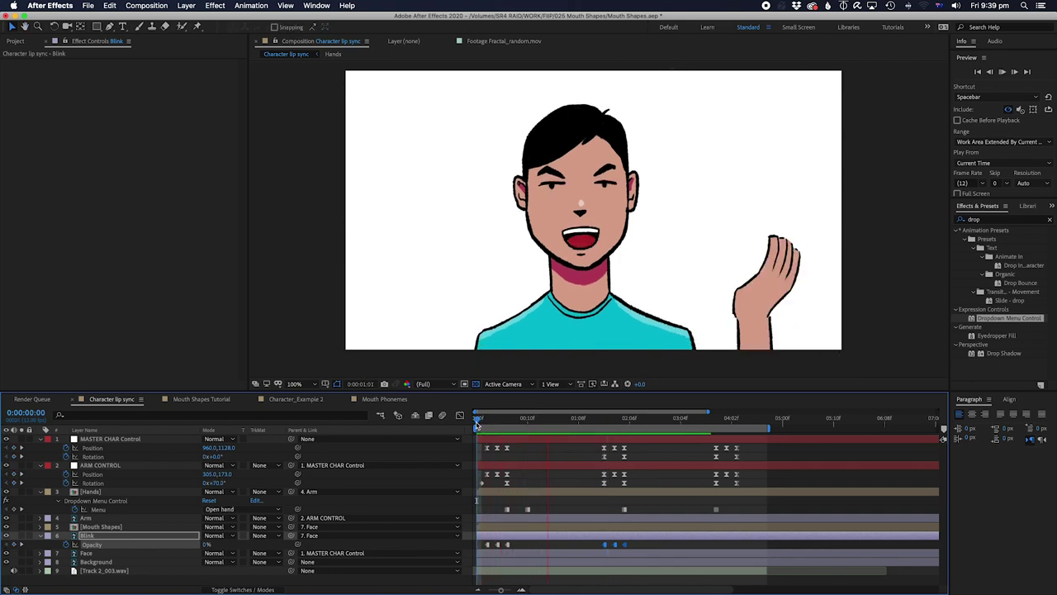
key(space)
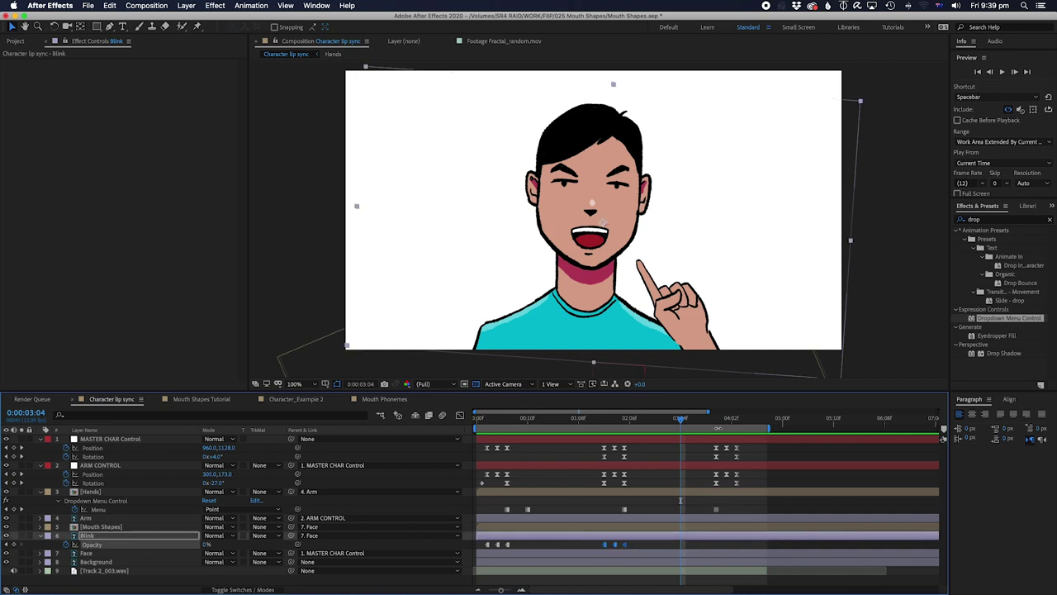
Step: Paste the three blink keyframes in line with MASTER CHAR Control's last group of keyframes, and preview the result
click(718, 420)
drag(718, 420, 699, 422)
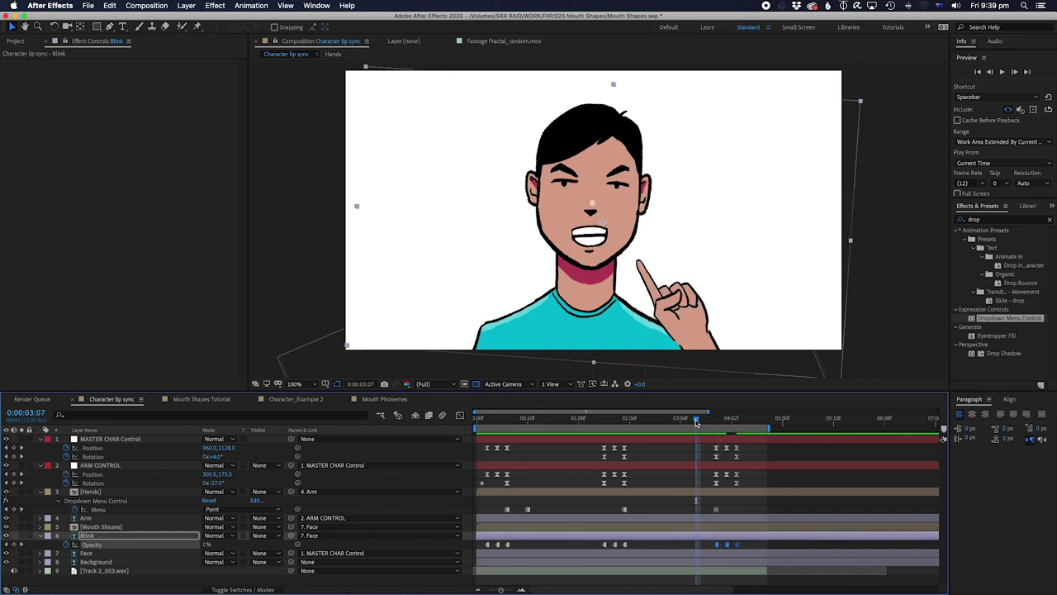
key(space)
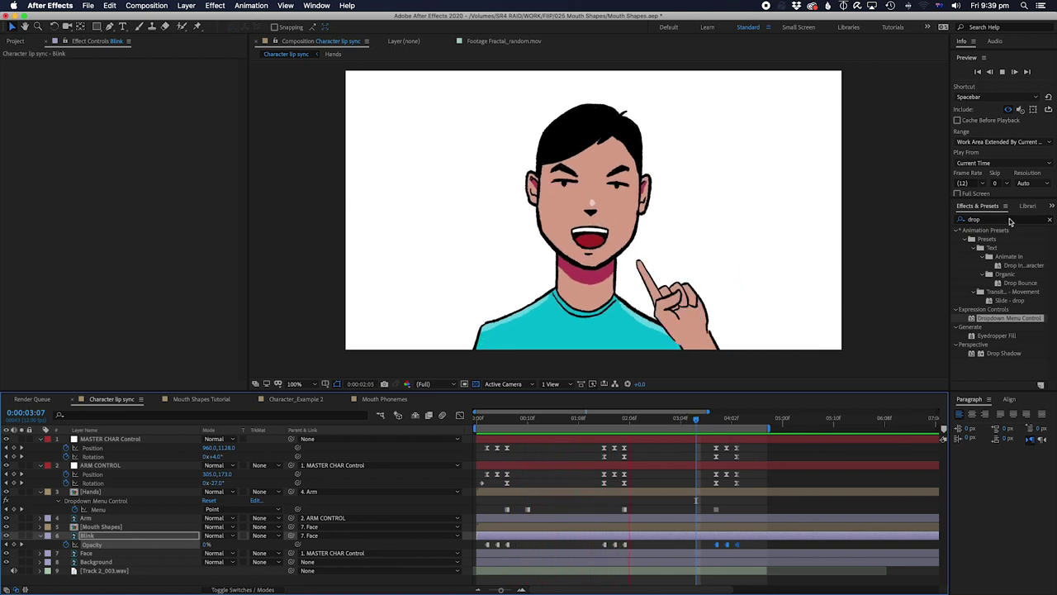
key(space)
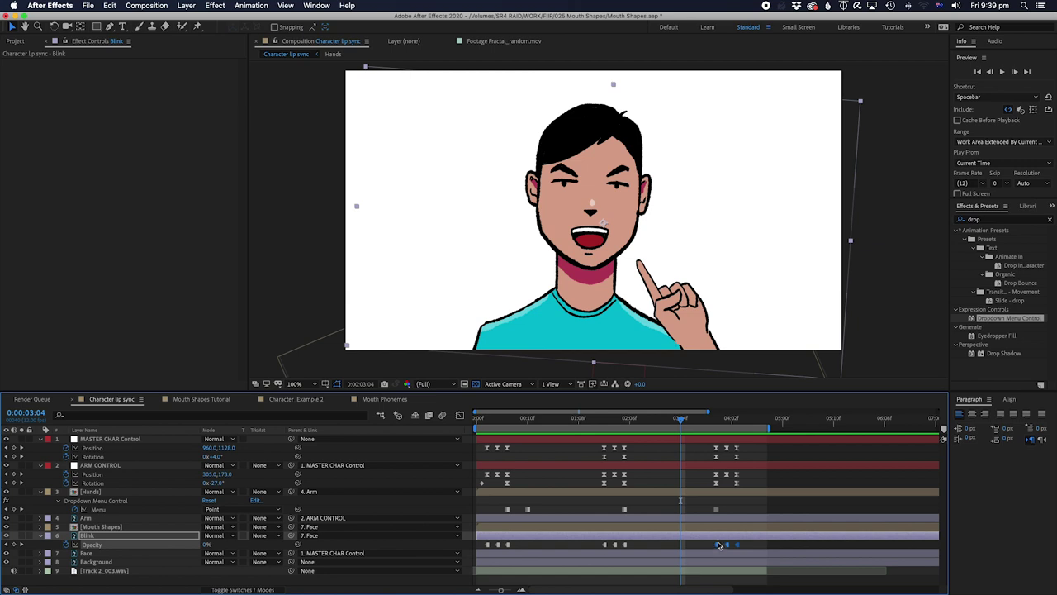
Step: Add another copy of the blink keyframes starting at 0:00:03:07, directly before the last blink, and preview the animation
key(super+c)
key(super+v)
drag(703, 547, 718, 548)
key(space)
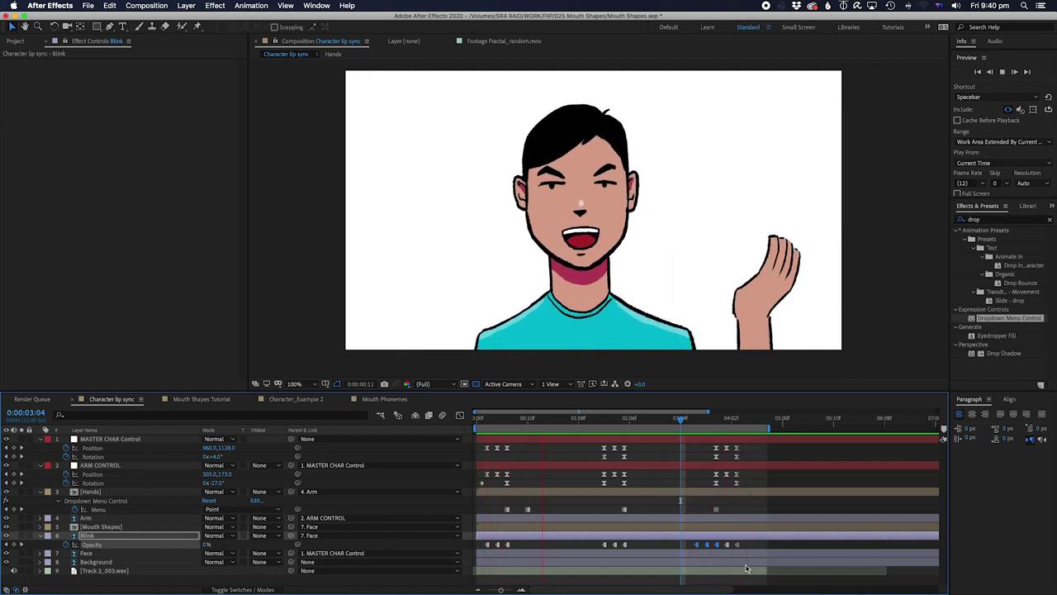
key(space)
Step: Include audio in previews, play from the start, and extend the work area's end just past the five-second mark
click(1025, 118)
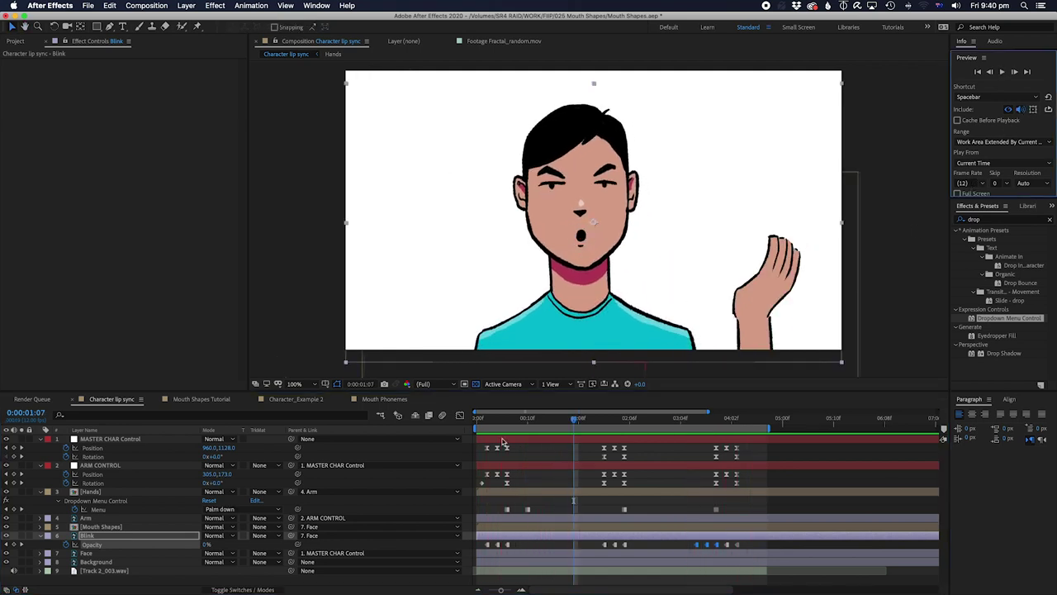
key(Home)
key(space)
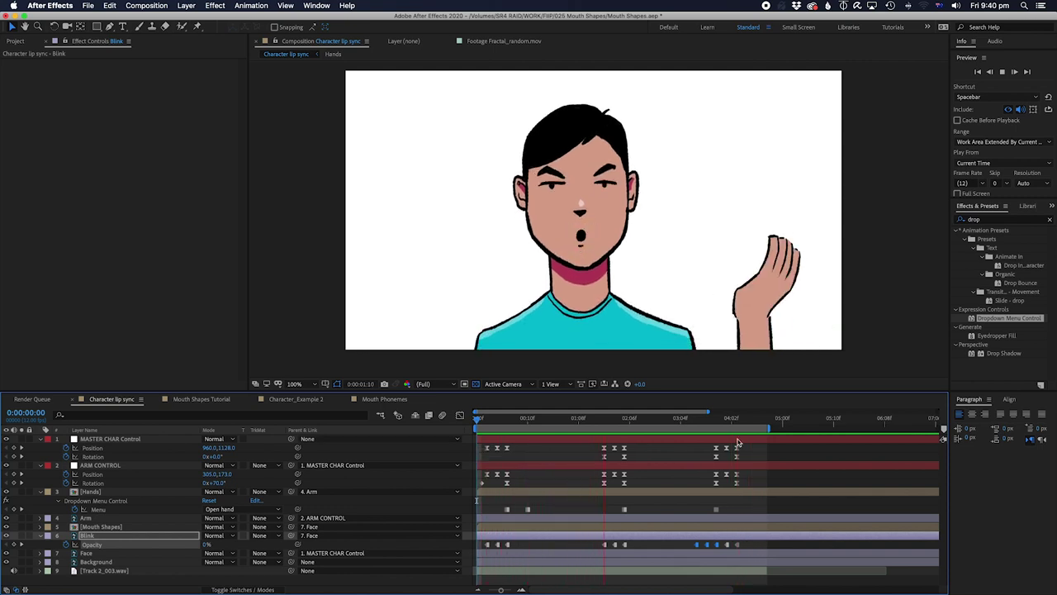
key(space)
drag(769, 429, 799, 429)
key(space)
Step: Collapse the properties of all layers in the Character lip sync composition and deselect them
click(91, 448)
key(super+a)
click(41, 439)
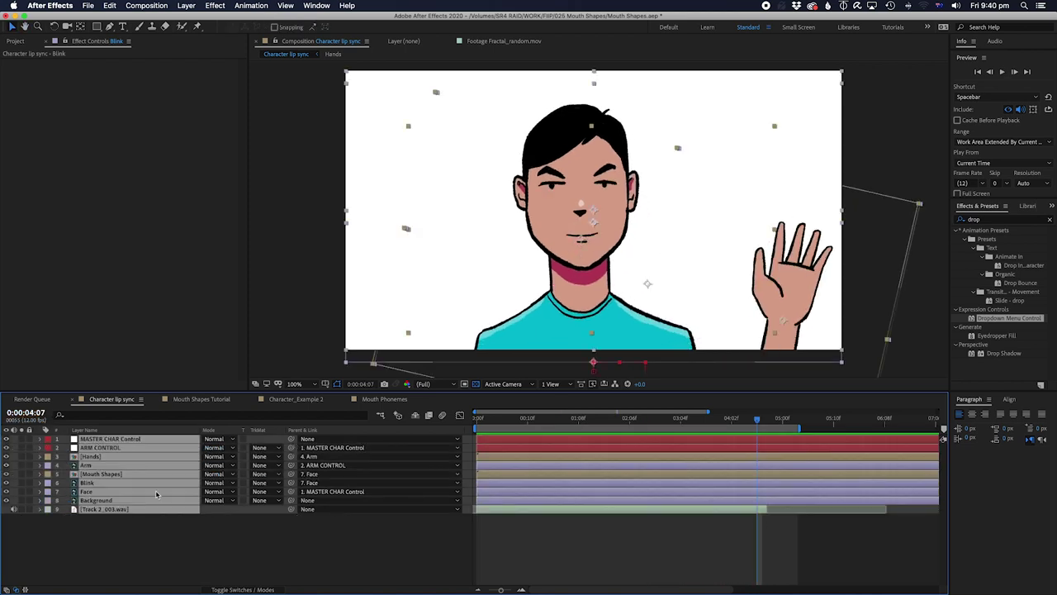
click(608, 558)
click(152, 207)
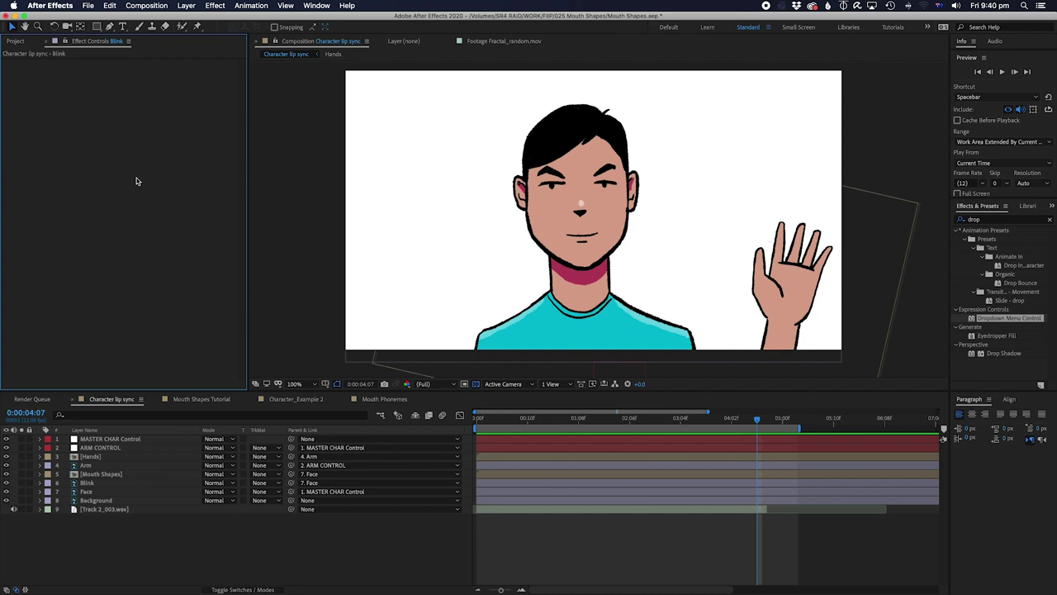
Step: Open the Mouth Shapes Tutorial composition from the project and preview its animation
click(15, 41)
click(69, 227)
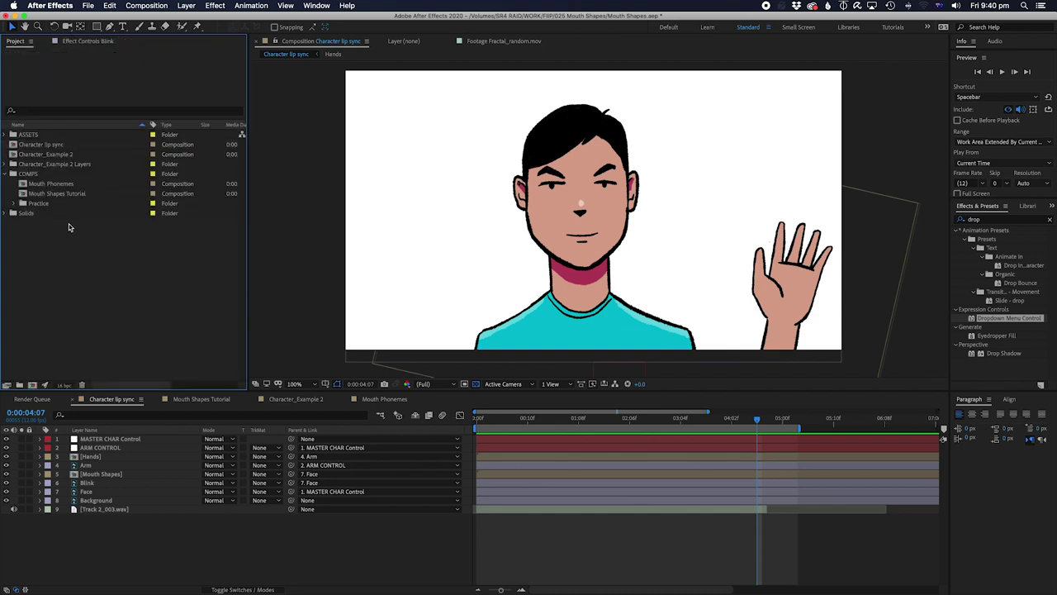
double_click(57, 193)
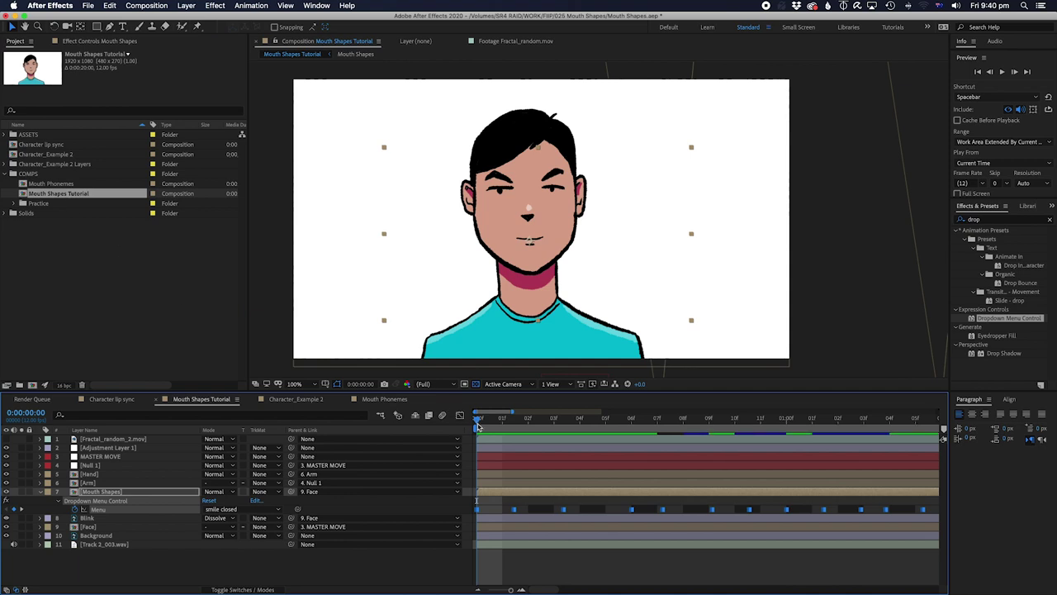
key(space)
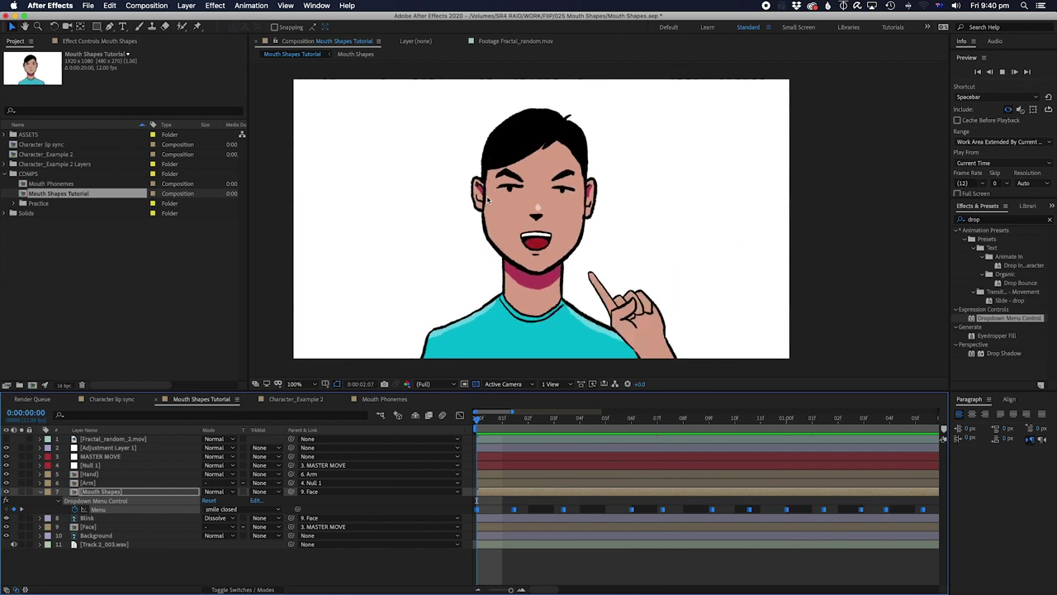
click(181, 257)
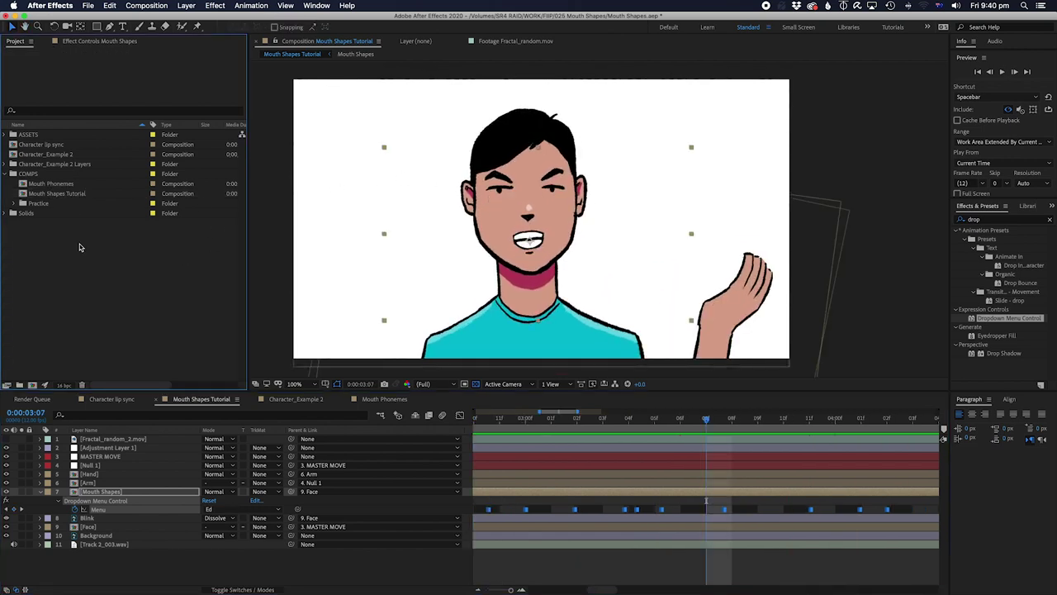
Step: Create a 1920 x 1080 composition named Fractal with a frame rate of 25 fps and a duration of 0:00:05:00
click(43, 386)
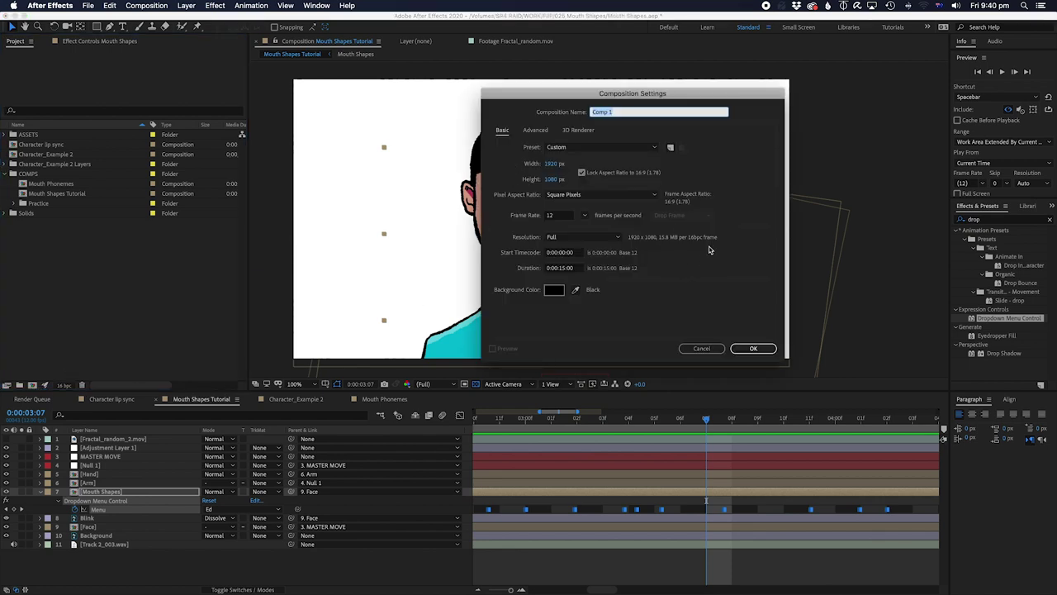
click(565, 216)
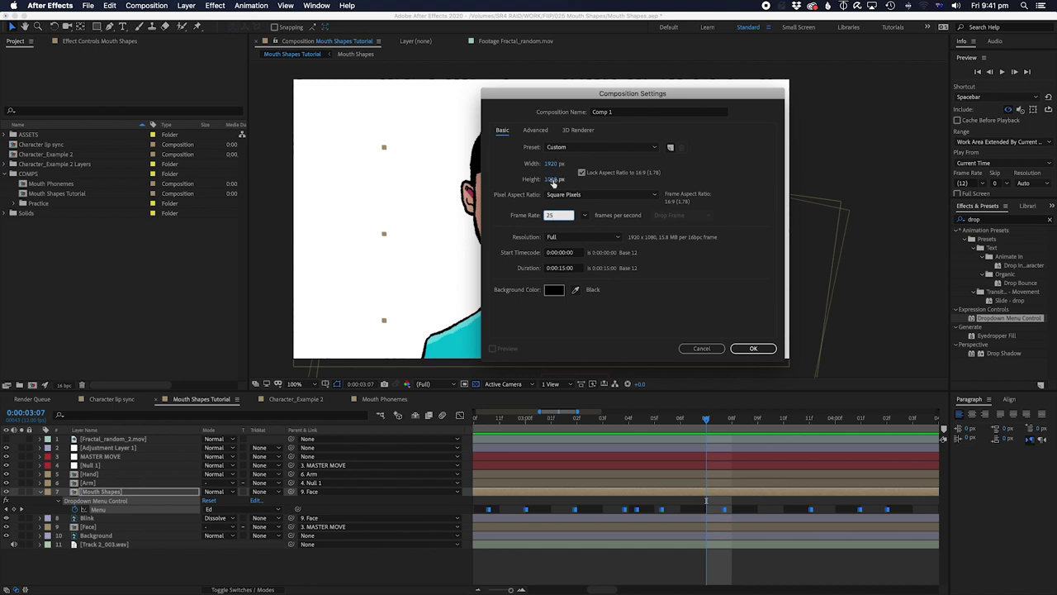
click(569, 268)
key(super+a)
text(5:)
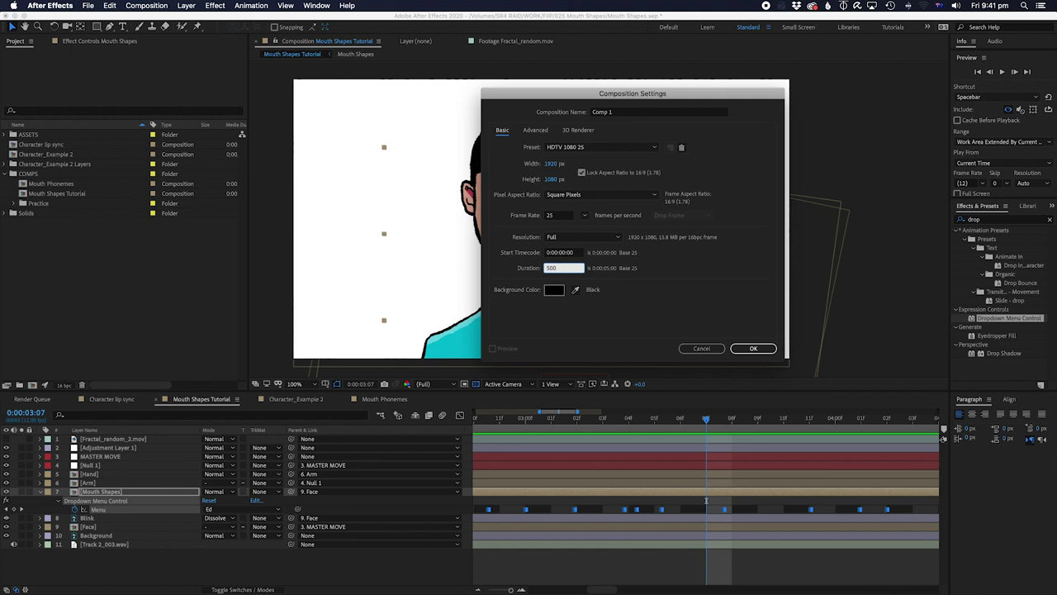
text(00)
click(616, 112)
text(Fractal)
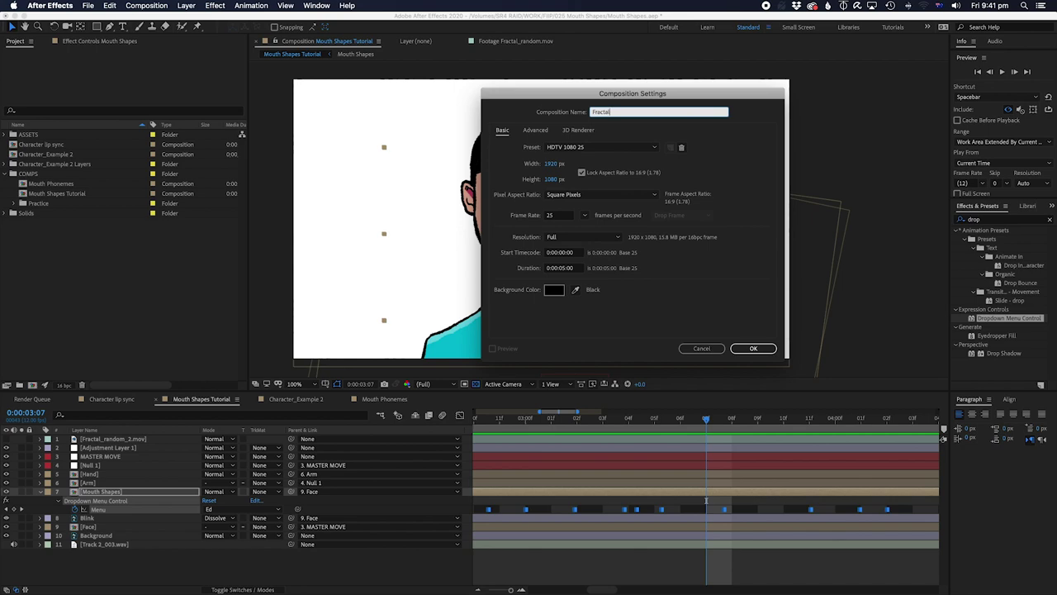
key(Return)
Step: Add a white solid layer of 1920 x 1080 px to the Fractal composition
right_click(554, 452)
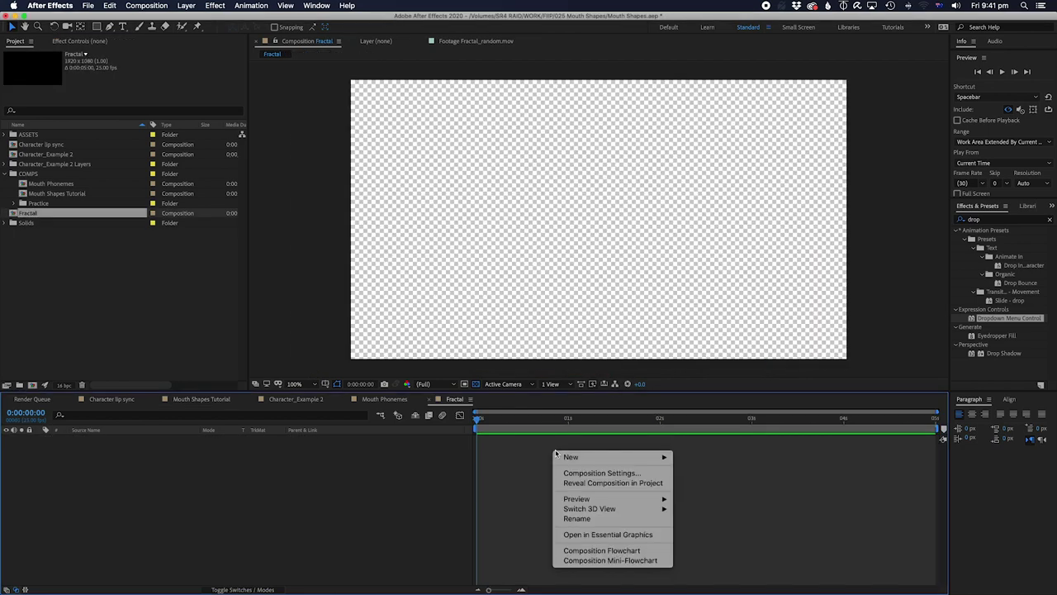
mouse_move(568, 457)
click(694, 483)
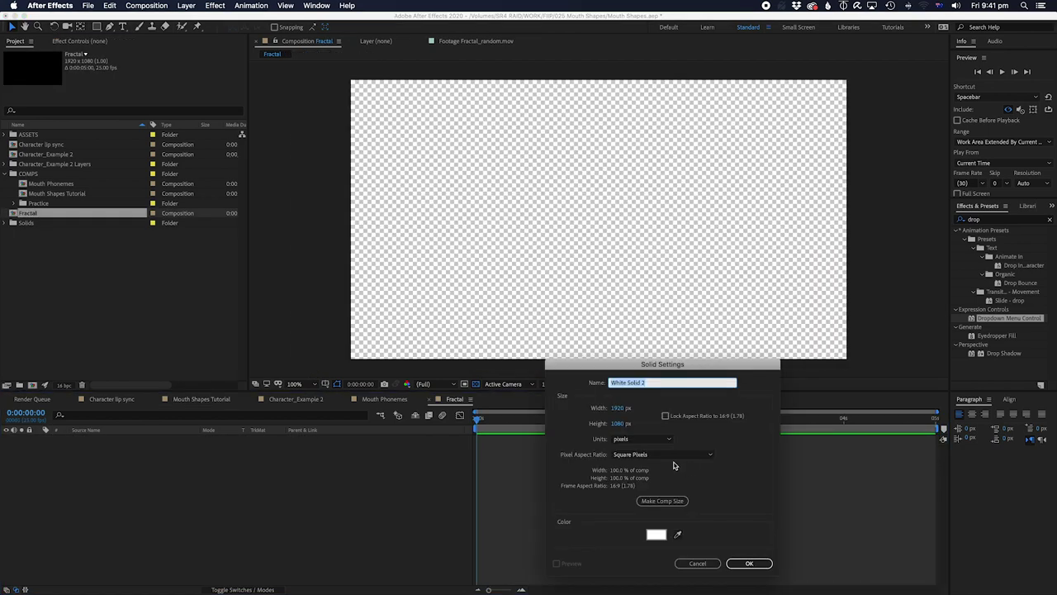
click(751, 563)
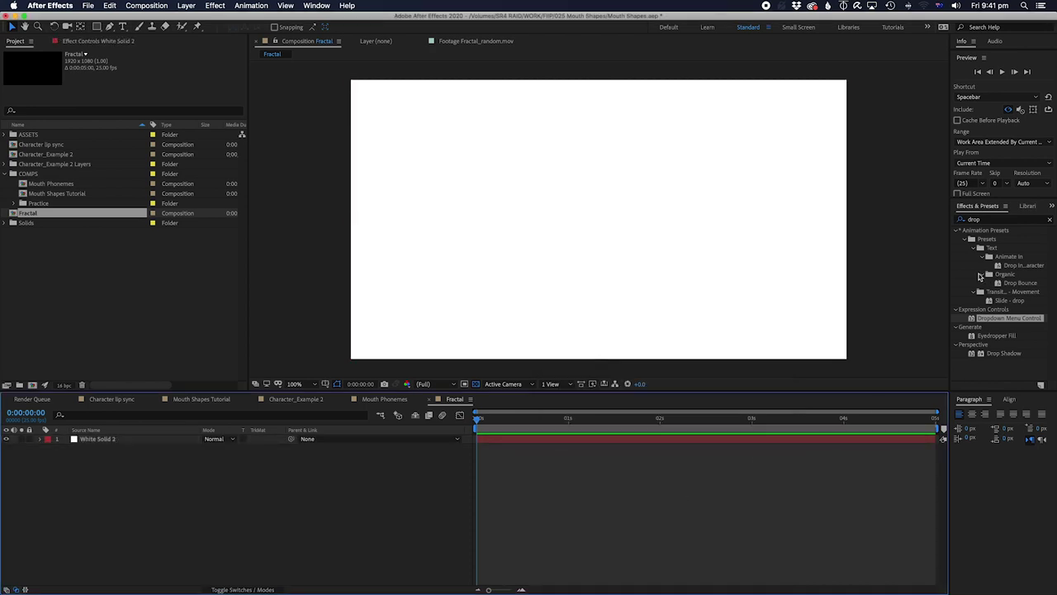
Step: Search the effects for "fractal" and apply Fractal Noise to the white solid
click(997, 220)
text(fractal)
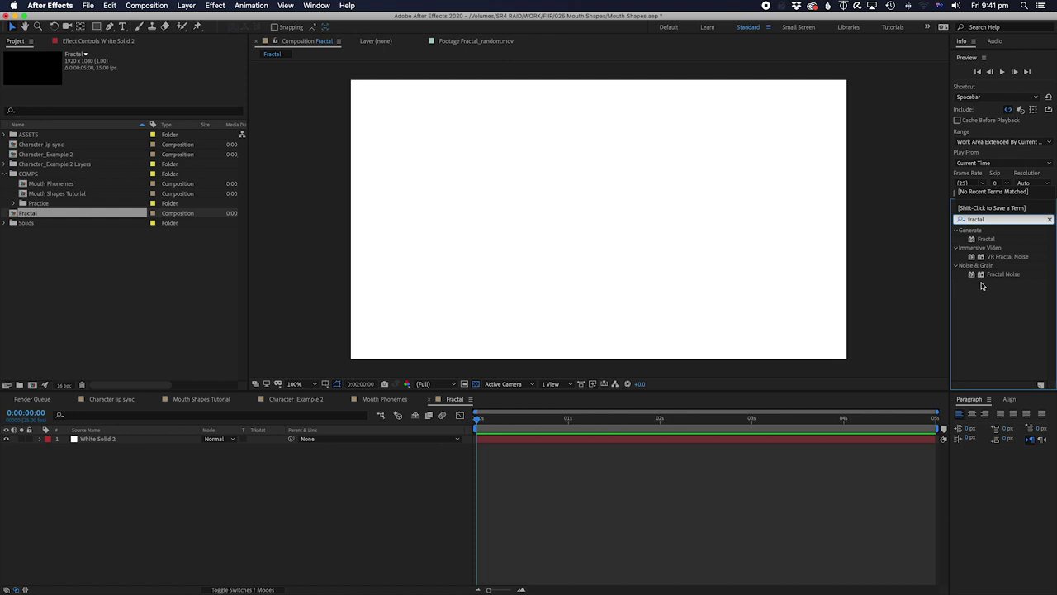
click(995, 280)
drag(1004, 277, 517, 434)
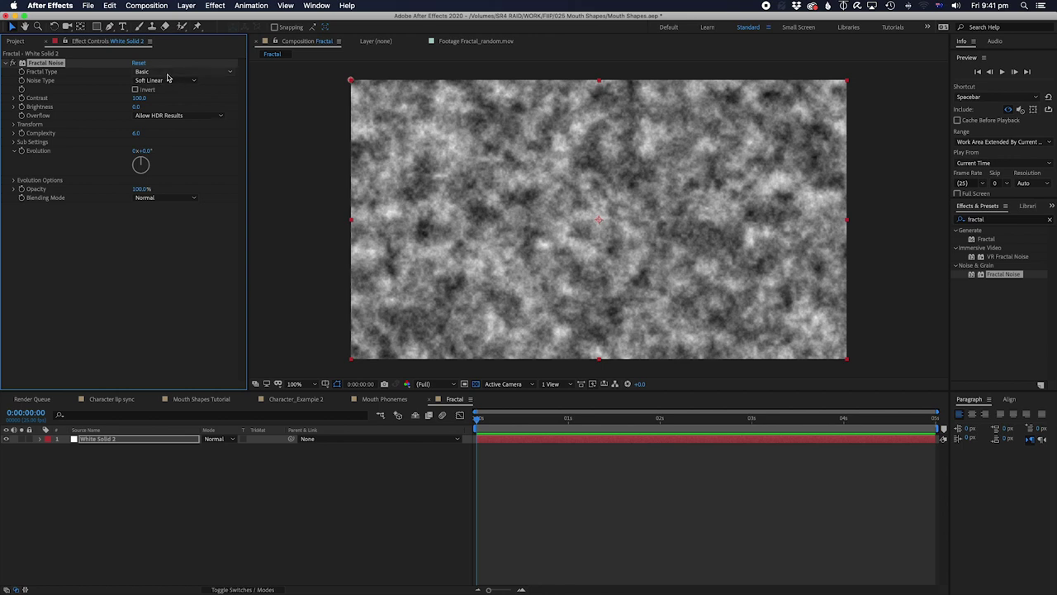
Step: Try the Linear noise type on the Fractal Noise effect and set it back to Soft Linear
click(170, 76)
click(154, 86)
click(165, 80)
click(119, 85)
click(164, 72)
click(126, 82)
click(162, 79)
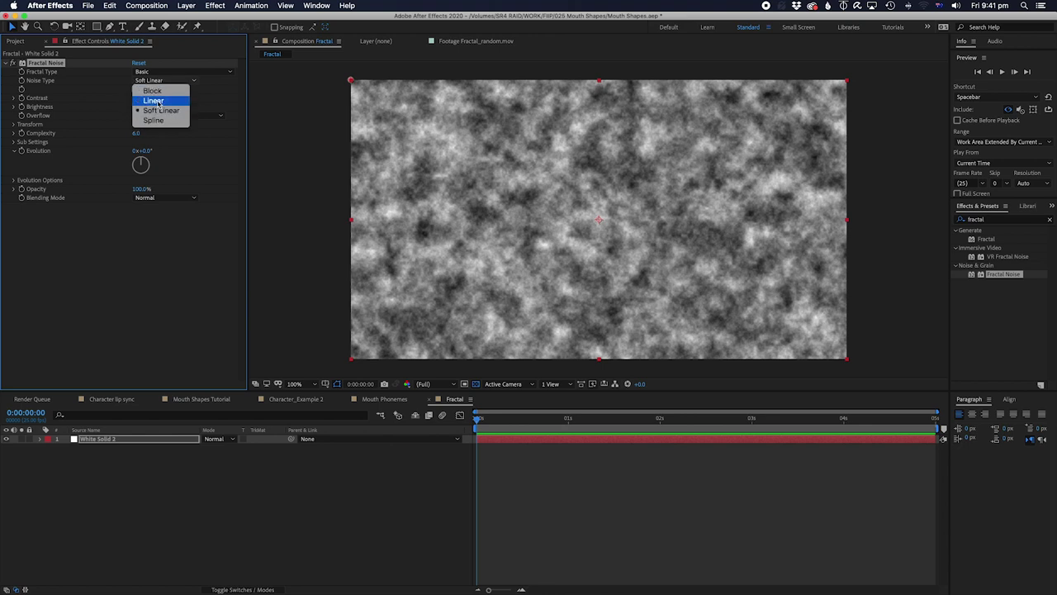
click(154, 101)
click(162, 80)
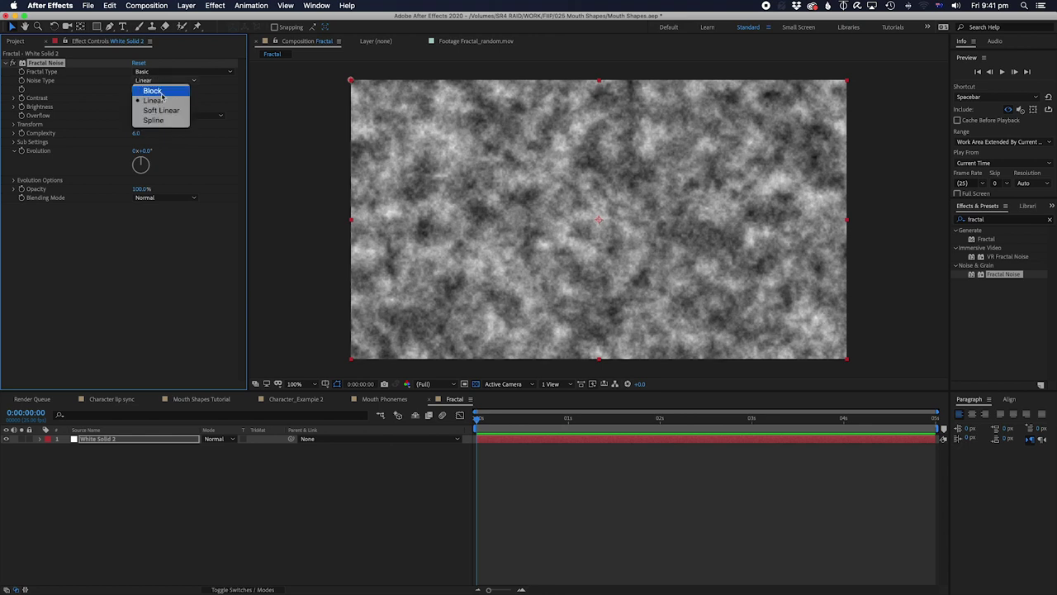
click(162, 111)
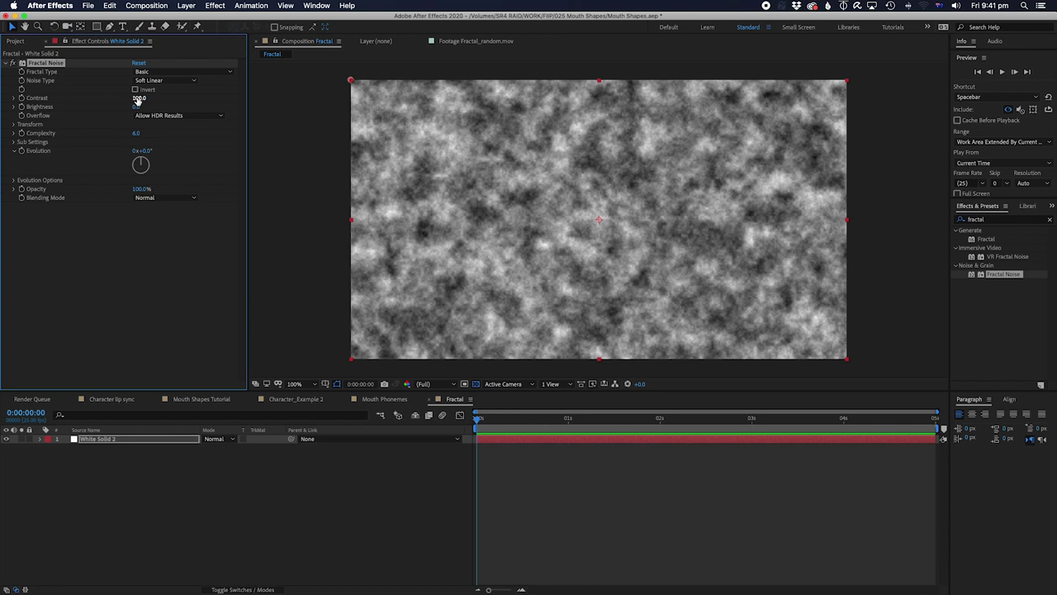
Step: Raise Fractal Noise's Contrast to 167, then try a different Evolution angle and undo that change
drag(138, 98, 168, 98)
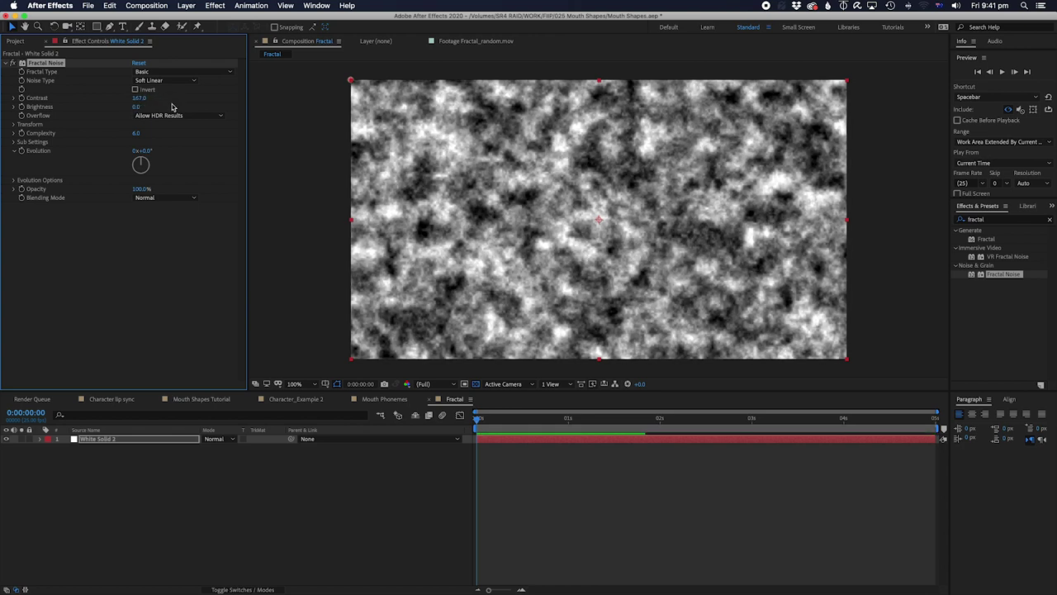
mouse_move(144, 150)
mouse_down()
mouse_move(198, 150)
mouse_move(163, 152)
mouse_up()
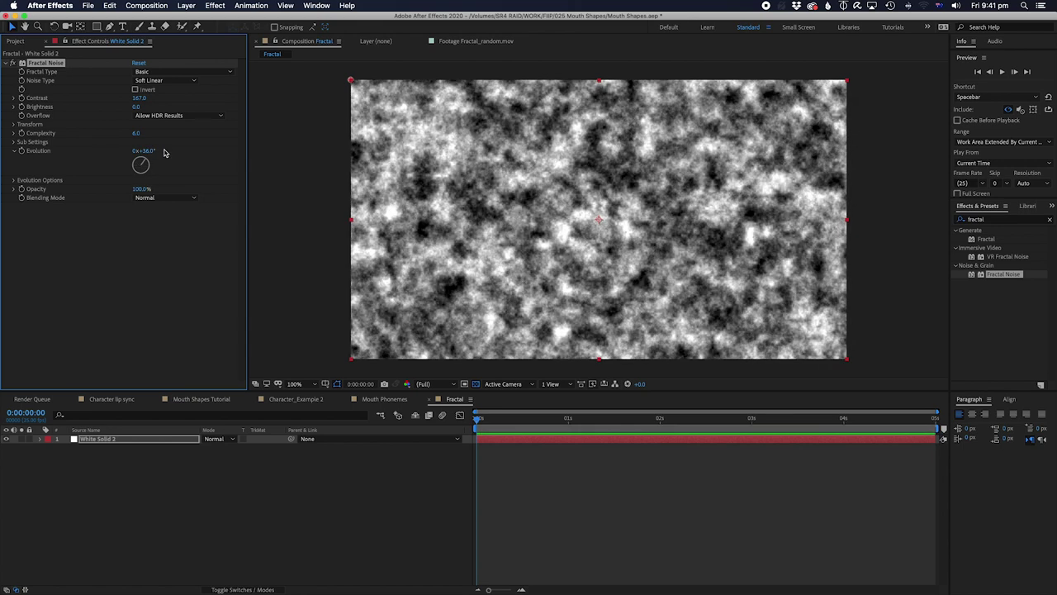
key(super+z)
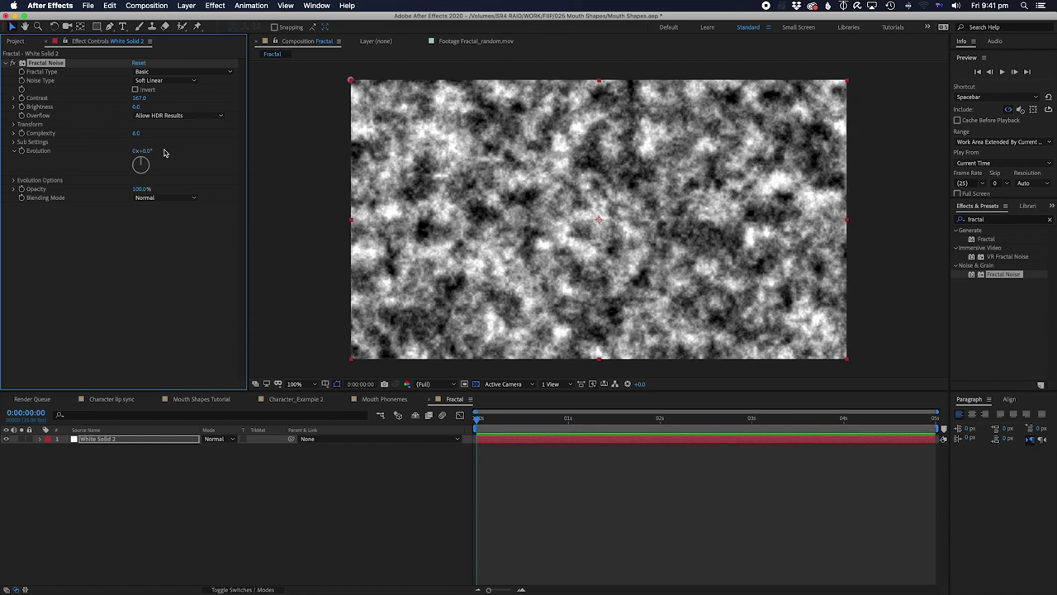
Step: Try the Turbulent Smooth fractal type on the Fractal Noise effect and set it back to Basic, keeping the Soft Linear noise type
click(156, 72)
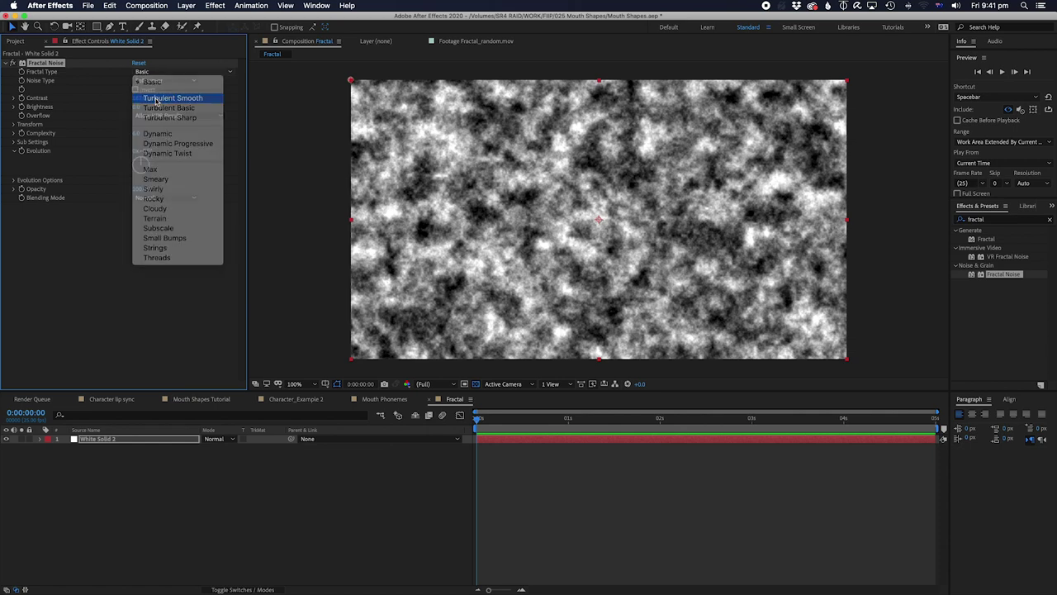
click(156, 99)
click(170, 72)
click(167, 98)
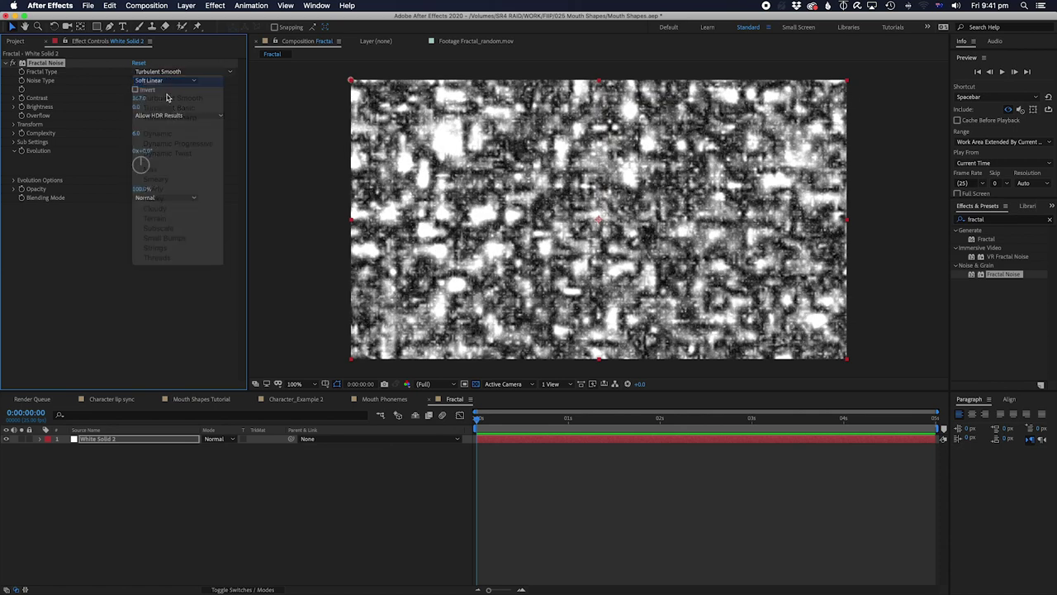
click(165, 80)
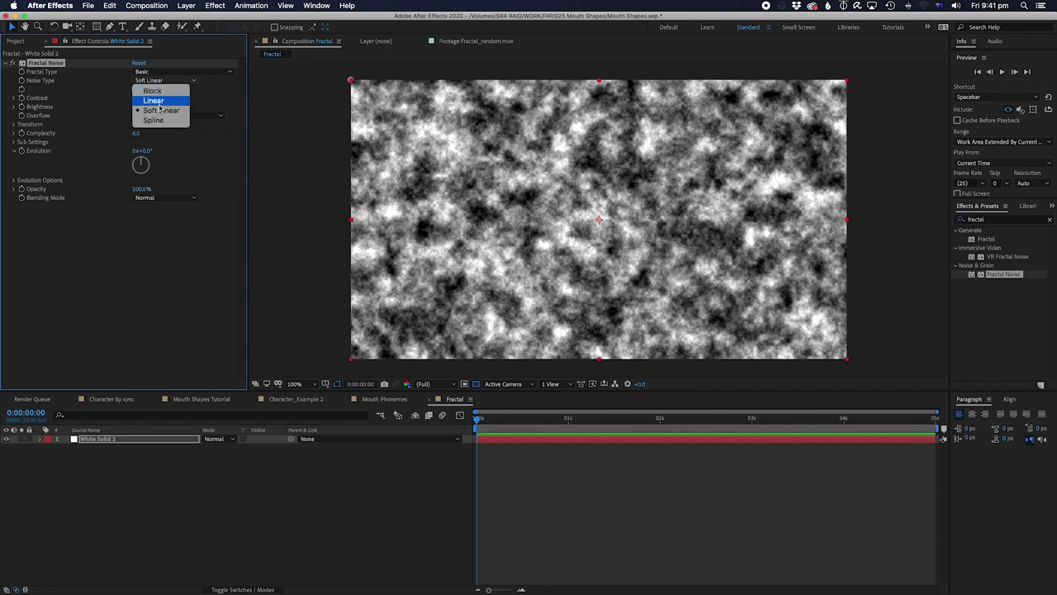
click(160, 110)
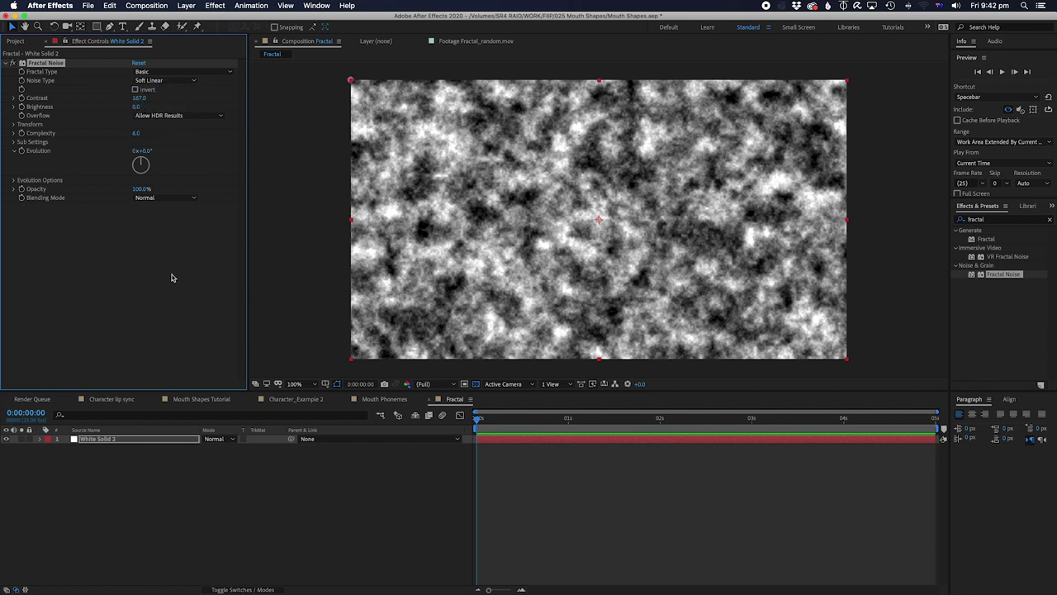
Step: Raise the Fractal Noise effect's Contrast to 214 on the white solid
drag(138, 99, 150, 100)
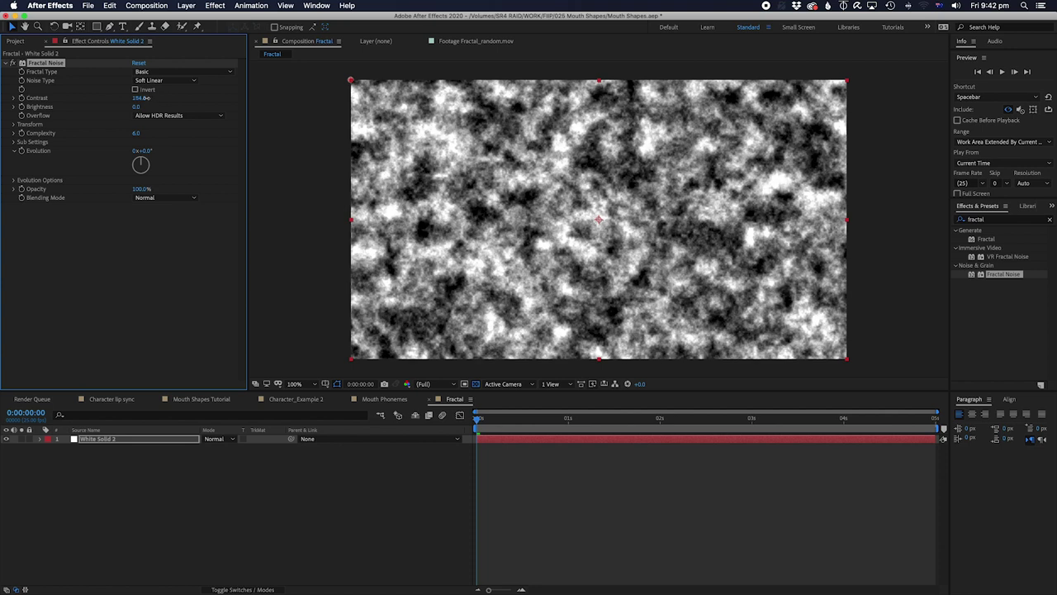
drag(139, 98, 156, 97)
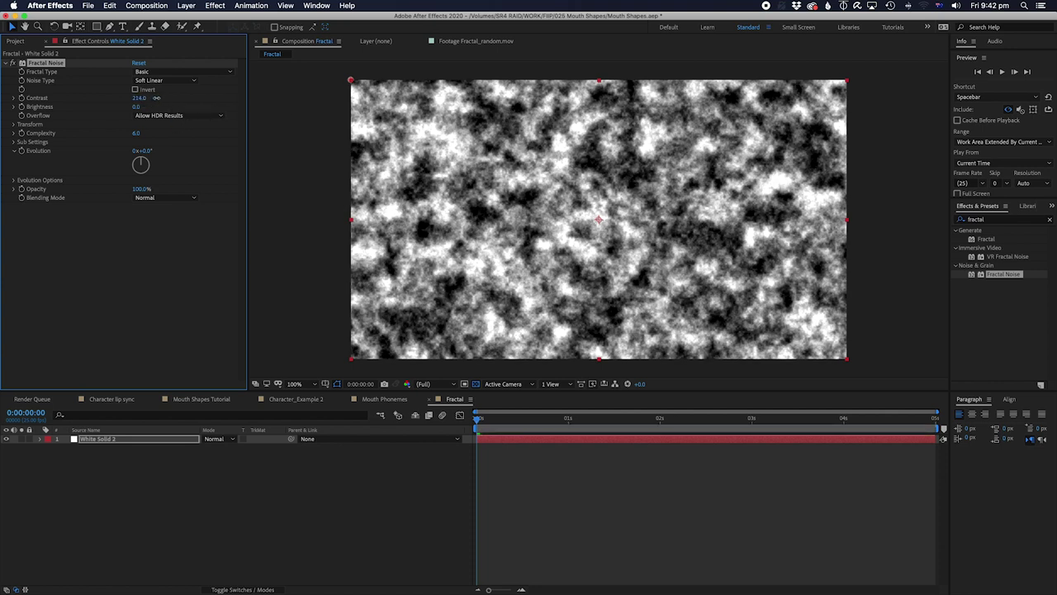
click(132, 251)
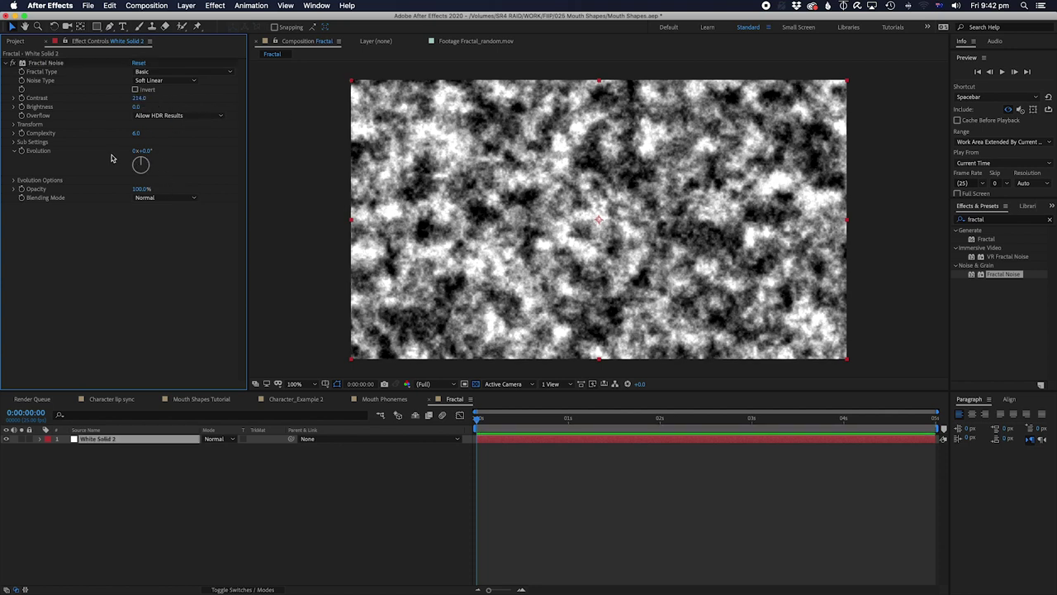
Step: Try a different Evolution angle on the white solid's Fractal Noise, undo that change and deselect the layer
drag(142, 151, 125, 177)
key(super+z)
click(57, 470)
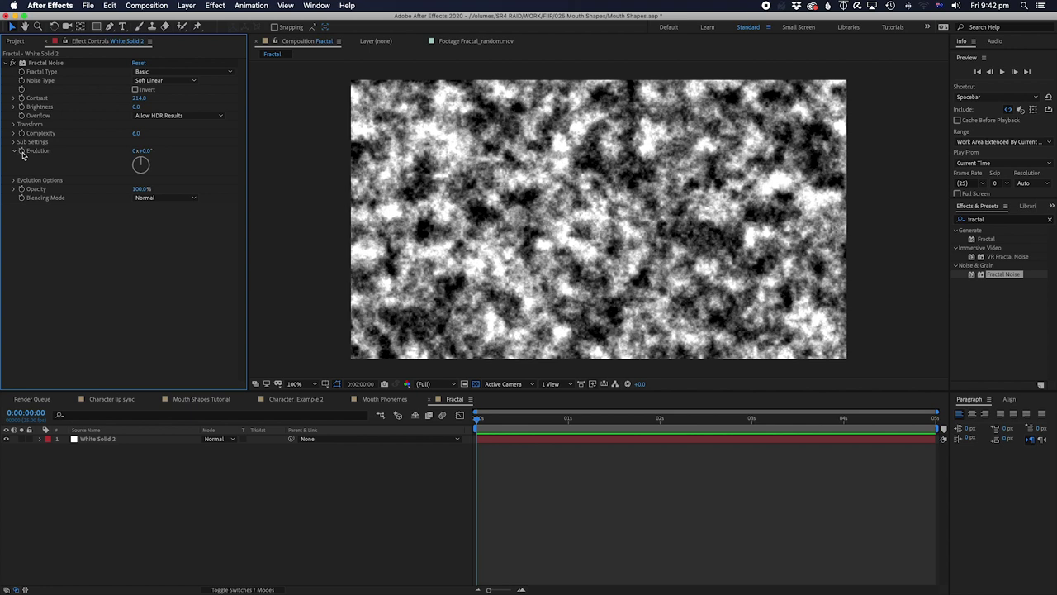
Step: Reveal the white solid's Fractal Noise properties in the timeline and add the expression random(0,1080) to Evolution
click(38, 439)
click(48, 448)
click(57, 457)
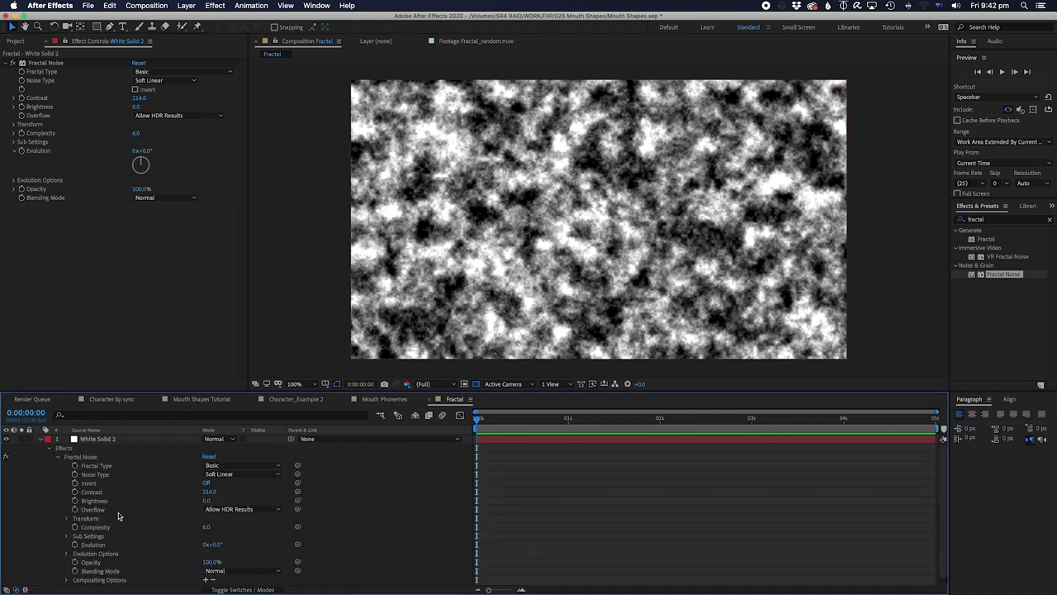
scroll(99, 496, down, 1)
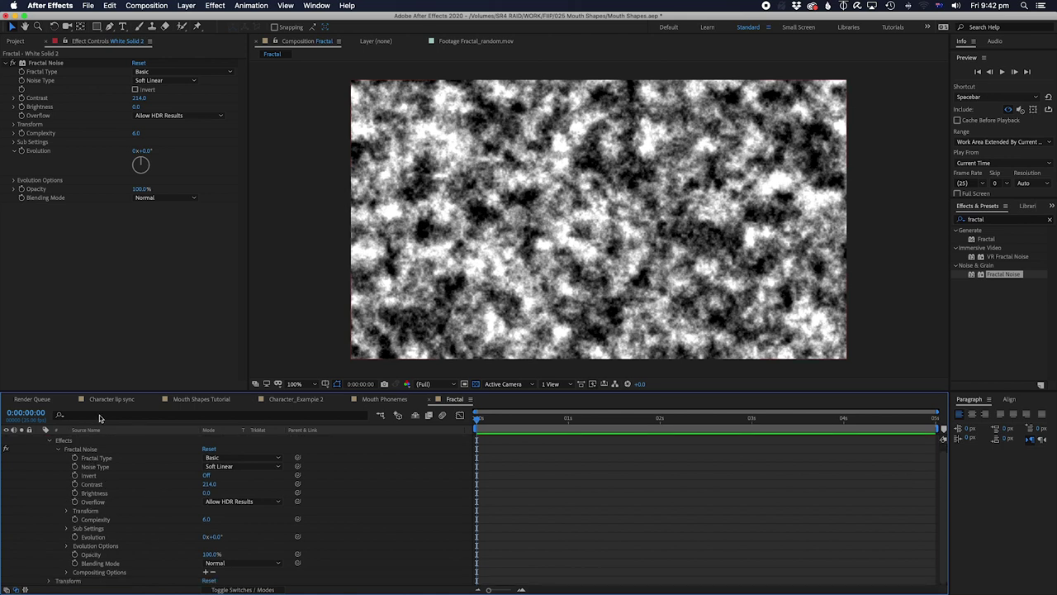
scroll(83, 531, up, 1)
scroll(102, 541, down, 1)
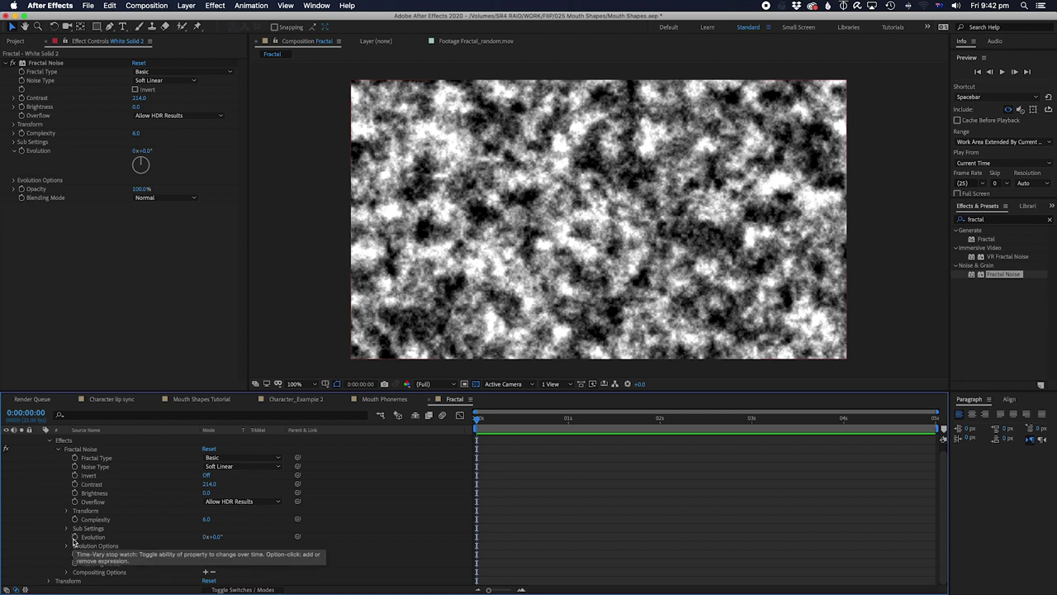
alt+click(74, 538)
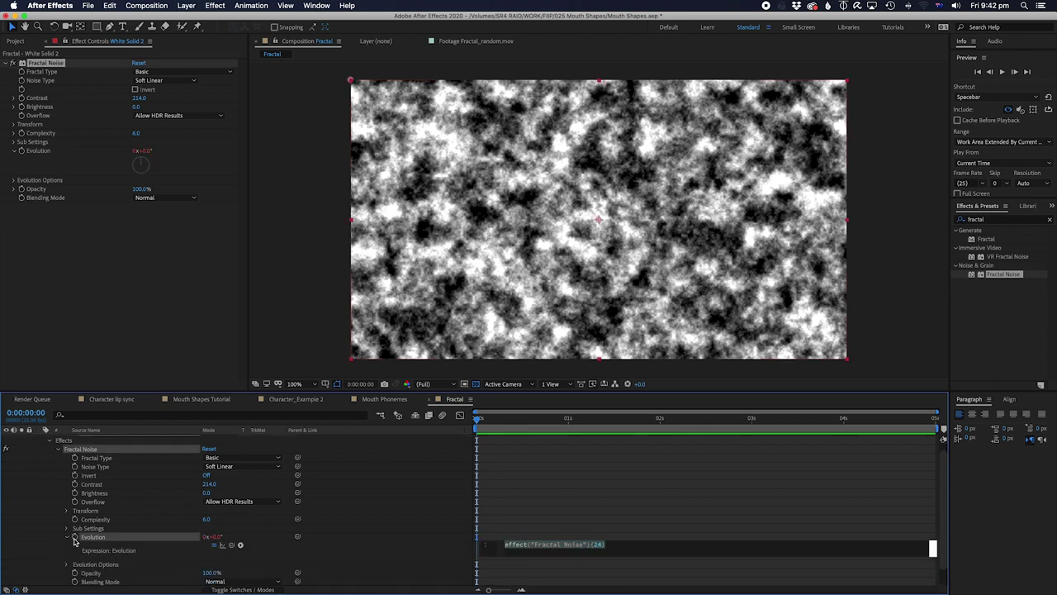
text(random)
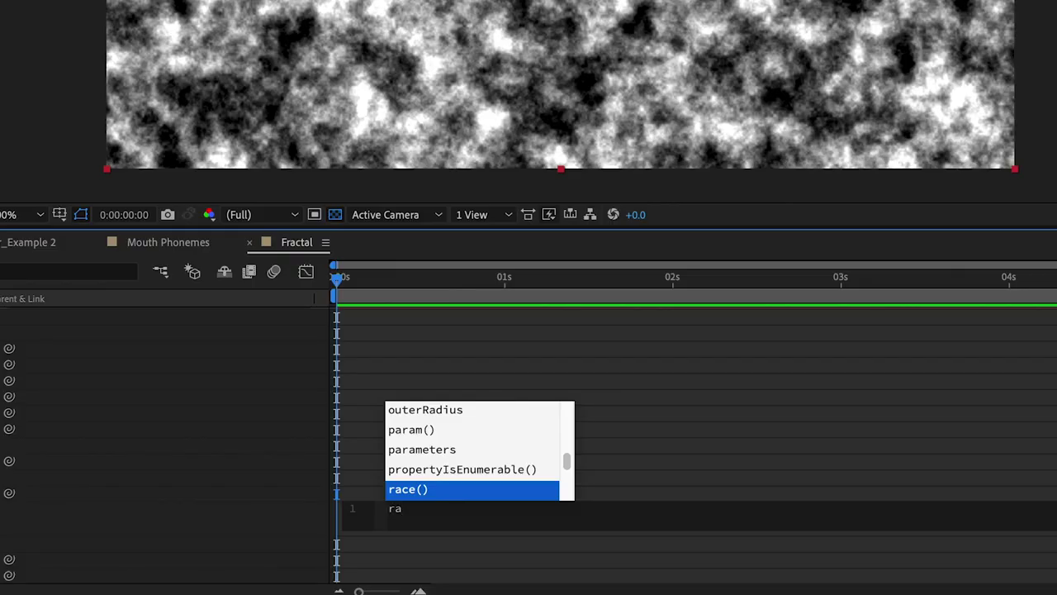
key(Return)
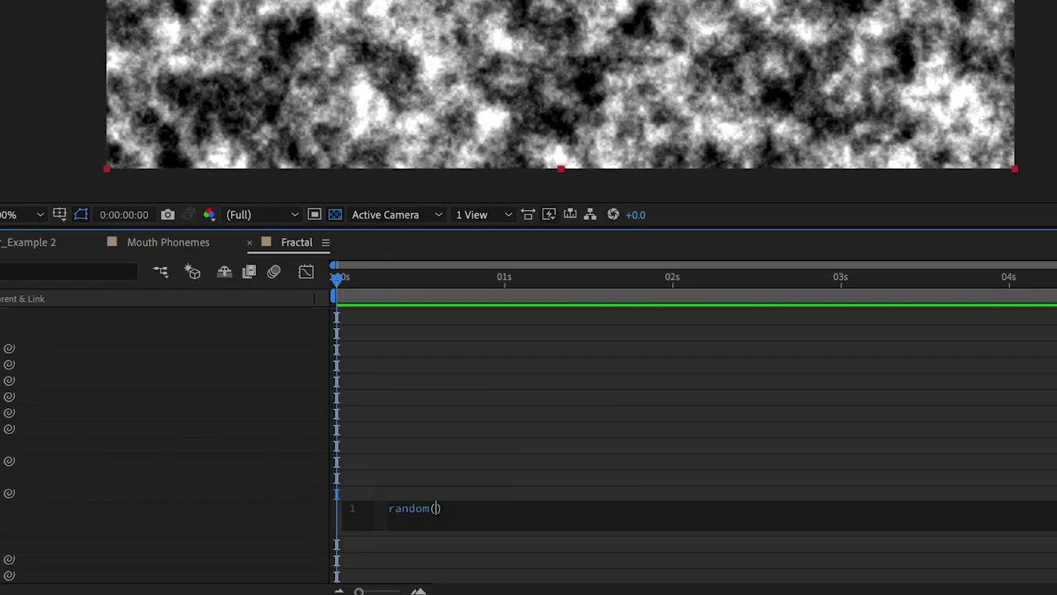
text(0)
text(0,)
key(BackSpace)
text(1080)
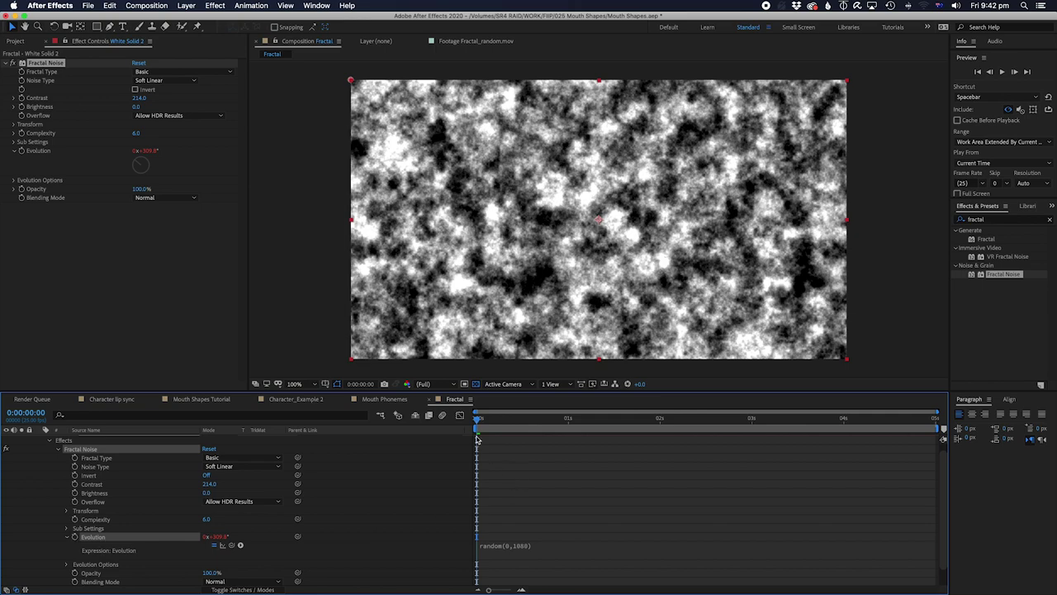
Step: Play back and scrub through the Fractal composition to check the random noise, collapsing the white solid's properties
key(space)
key(space)
drag(481, 419, 603, 426)
key(Home)
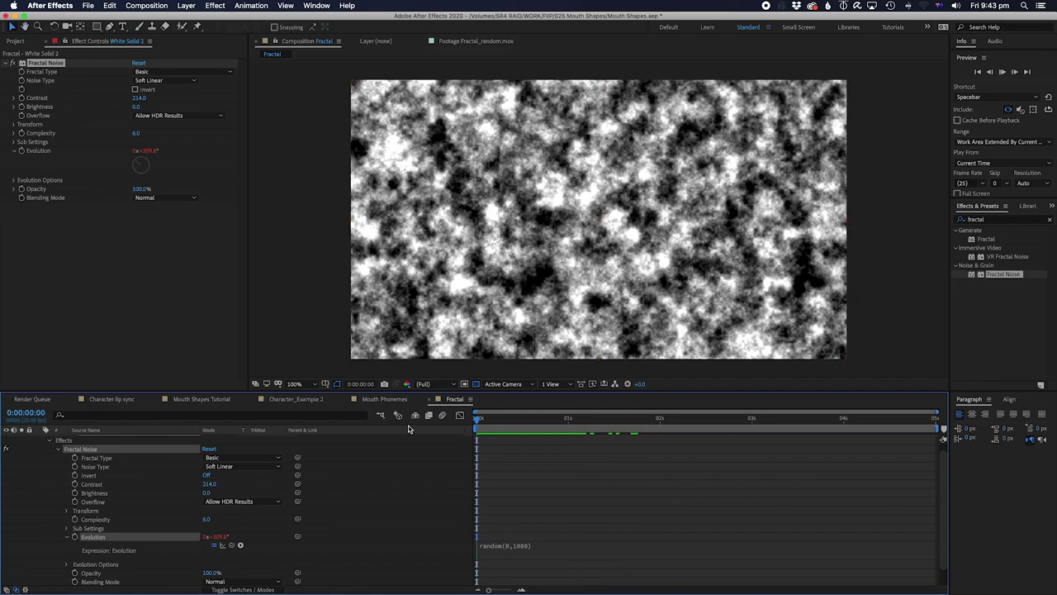
key(space)
key(space)
scroll(95, 522, up, 1)
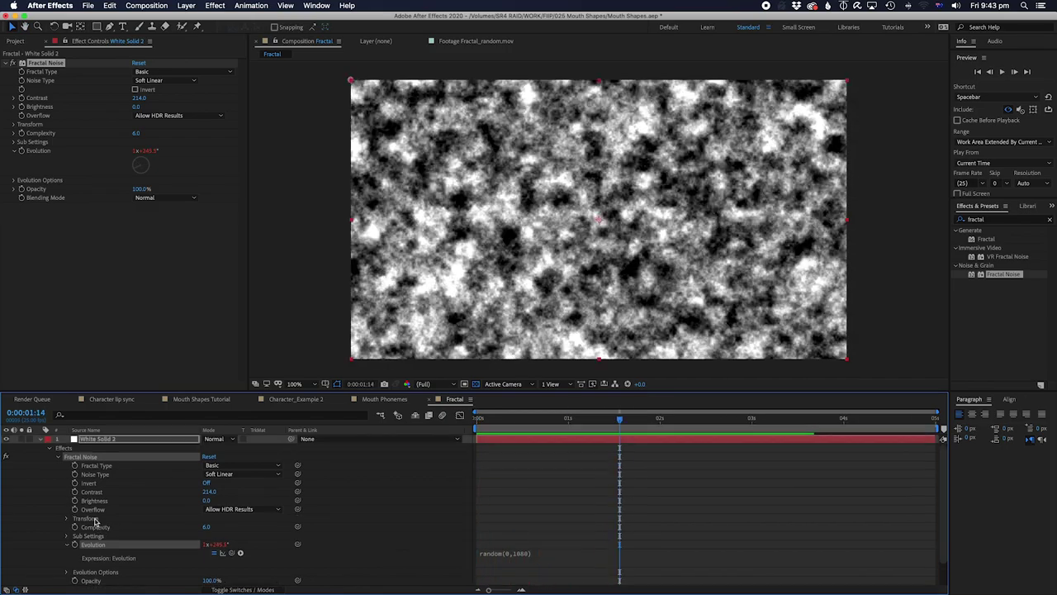
click(39, 440)
click(69, 507)
drag(518, 422, 387, 422)
drag(519, 424, 837, 442)
Step: Interpret the Fractal_random_2.mov footage with its frame rate conformed to 8 frames per second and looped 100 times
click(15, 40)
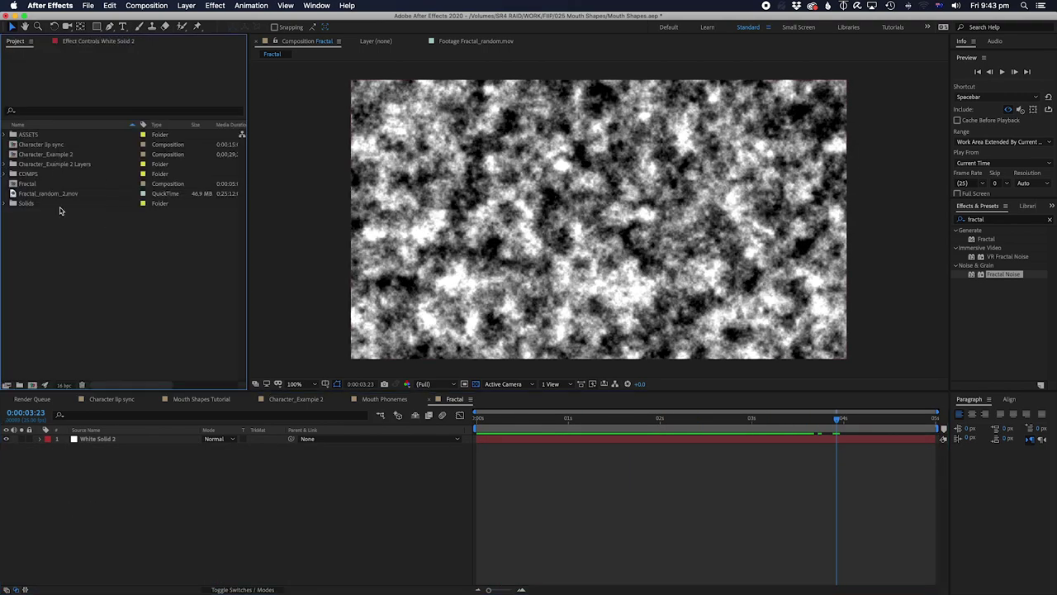
click(55, 194)
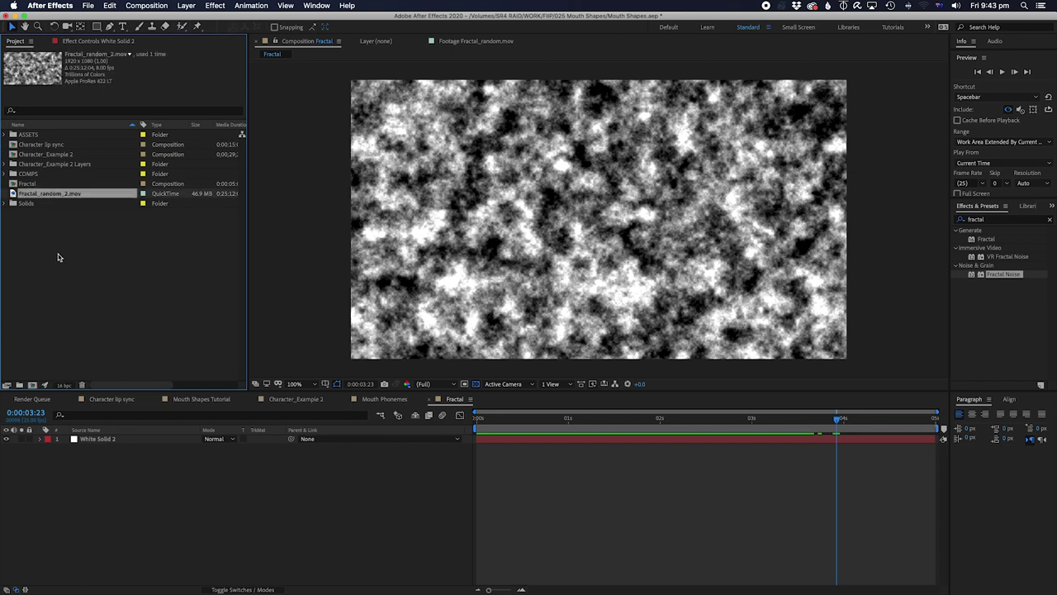
right_click(56, 198)
mouse_move(93, 263)
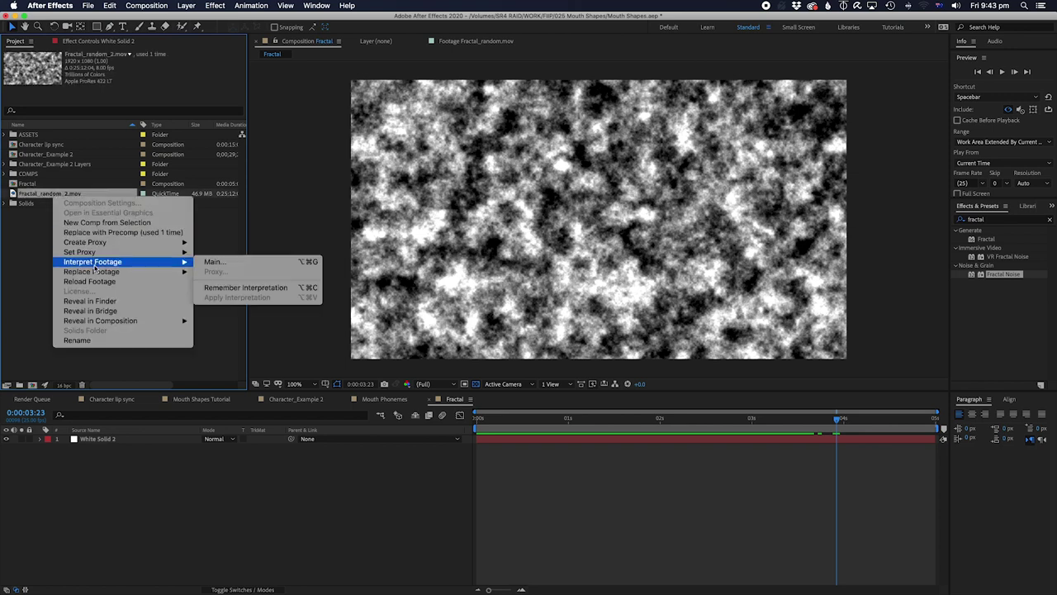
click(236, 264)
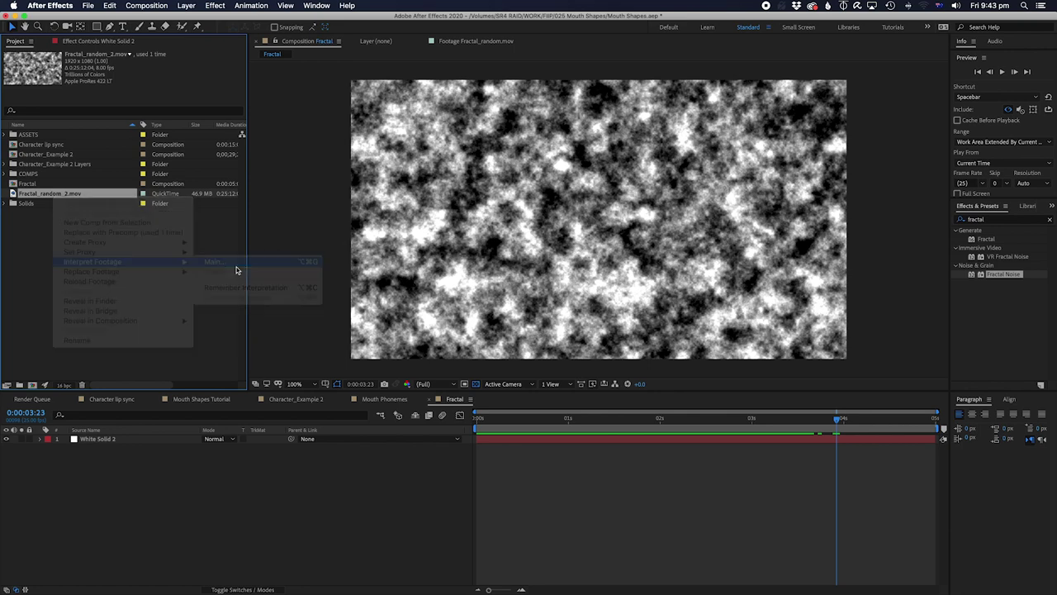
click(679, 206)
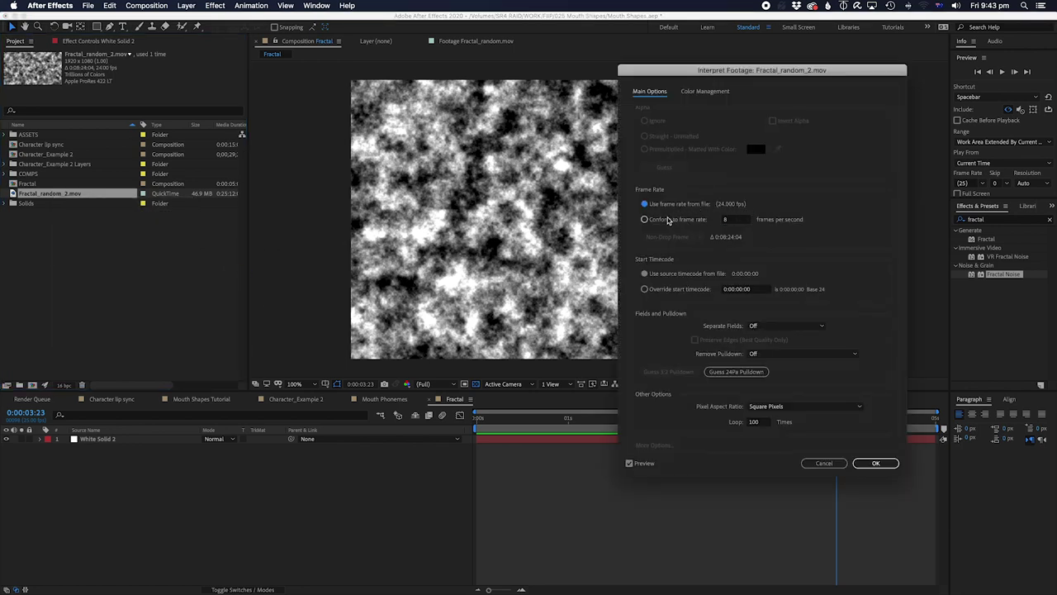
click(673, 220)
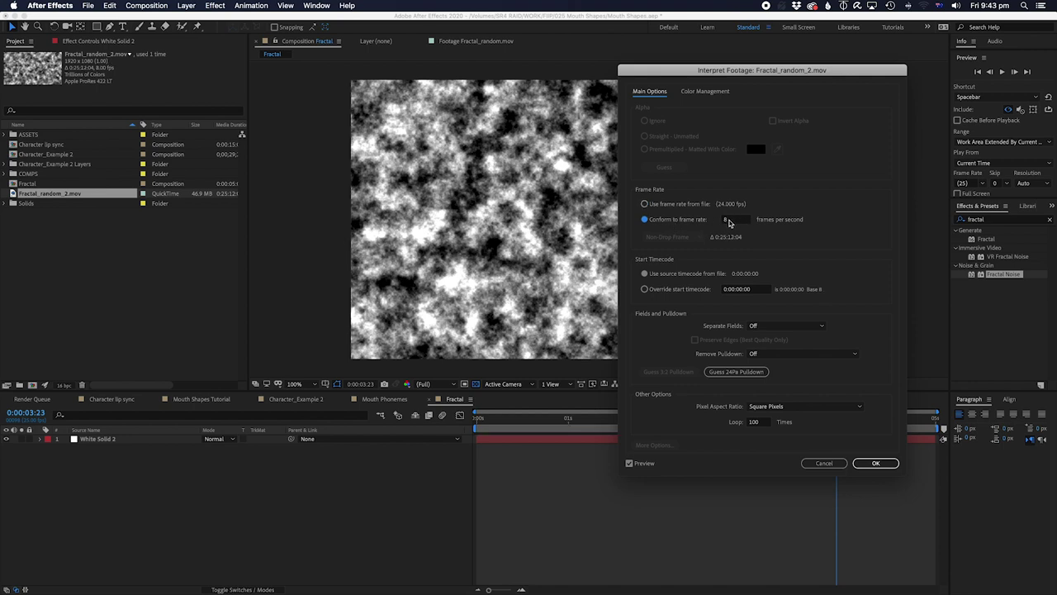
click(762, 422)
click(861, 465)
click(875, 463)
click(146, 246)
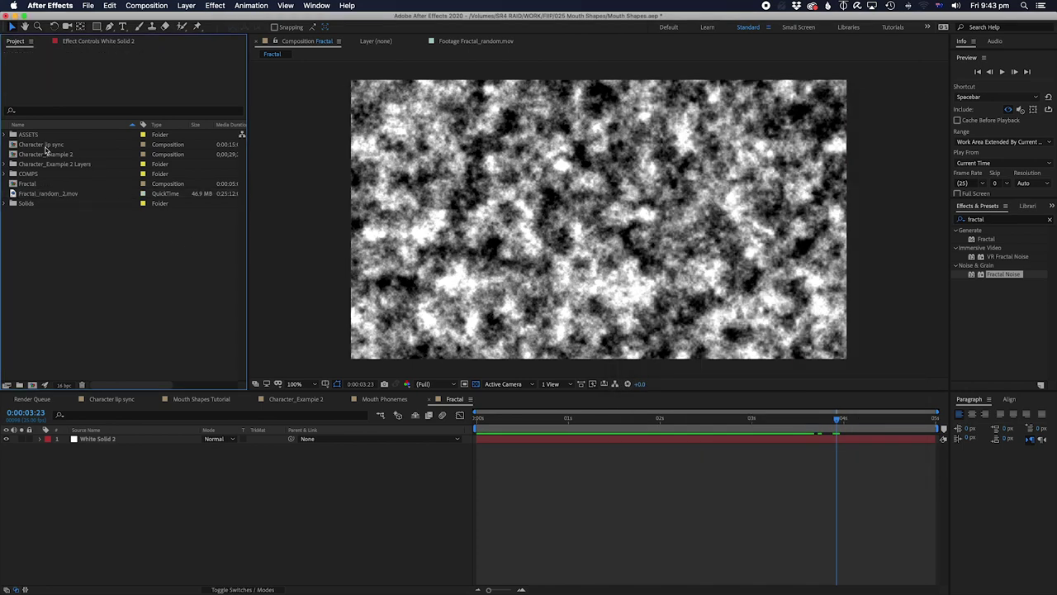
Step: Open the Character lip sync composition and add Fractal_random_2.mov as its topmost layer
double_click(52, 145)
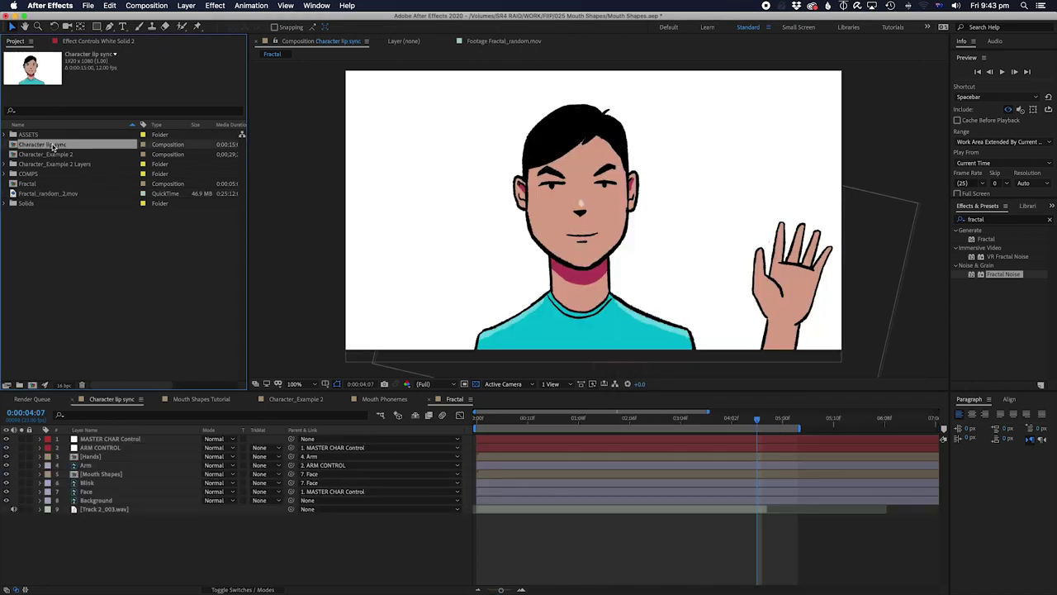
click(41, 195)
drag(41, 195, 133, 438)
scroll(627, 300, down, 1)
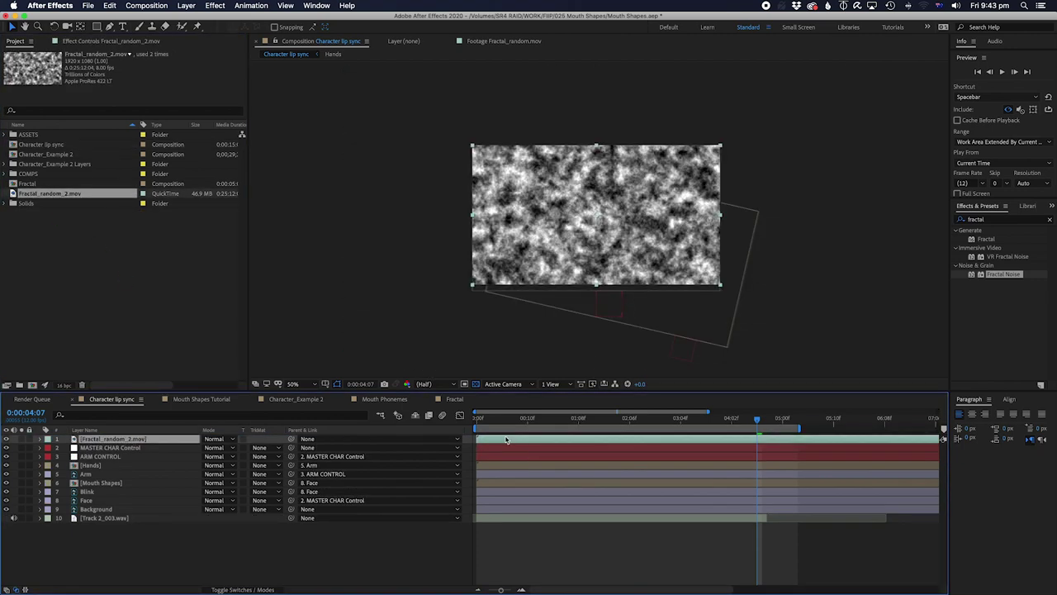
Step: Preview the Character lip sync composition from the start and hide the Fractal_random_2.mov layer
key(Home)
key(space)
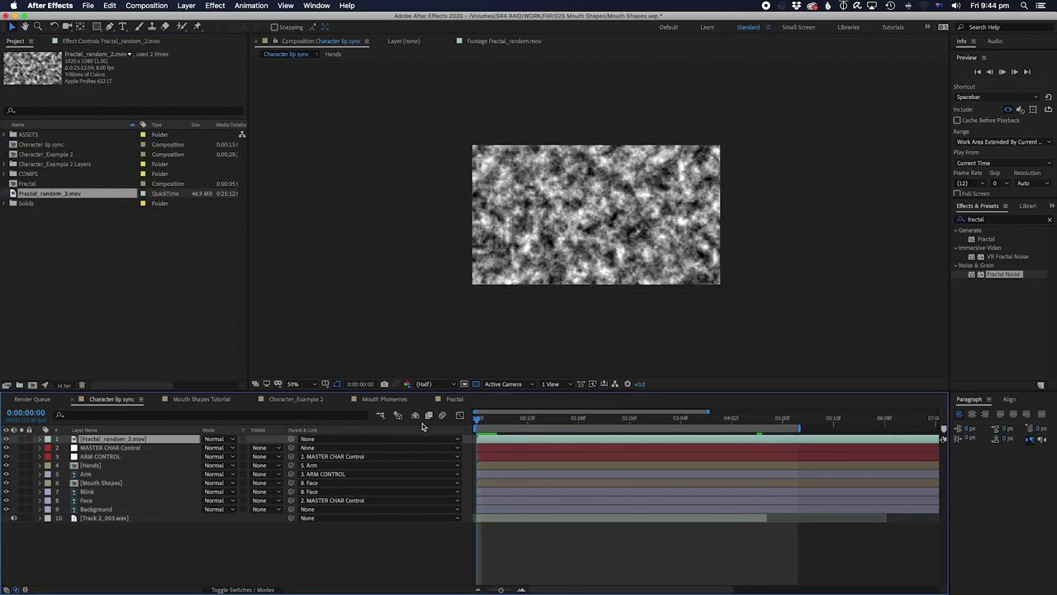
key(space)
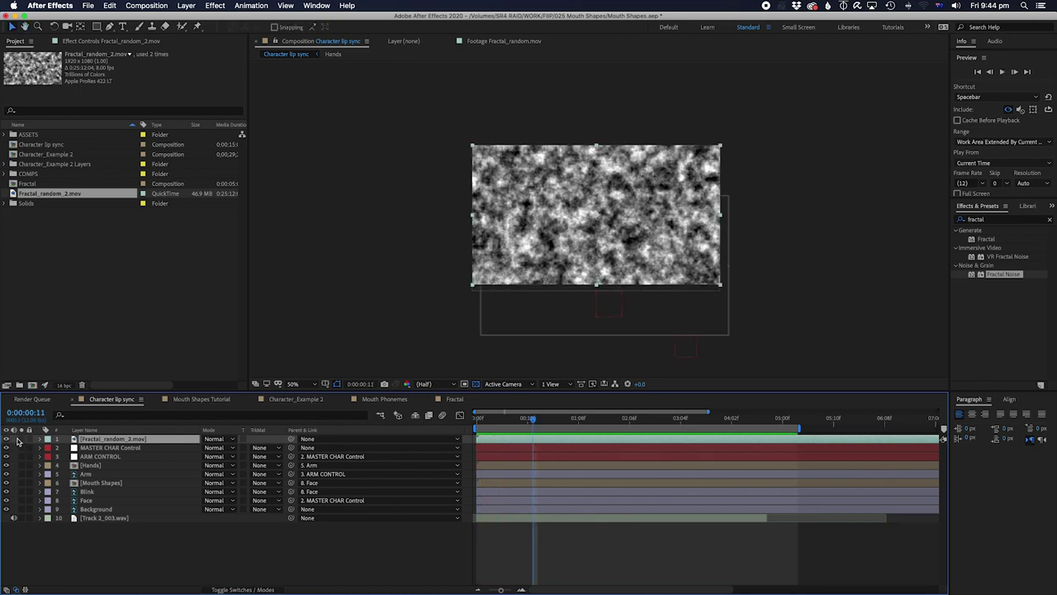
click(7, 439)
click(114, 450)
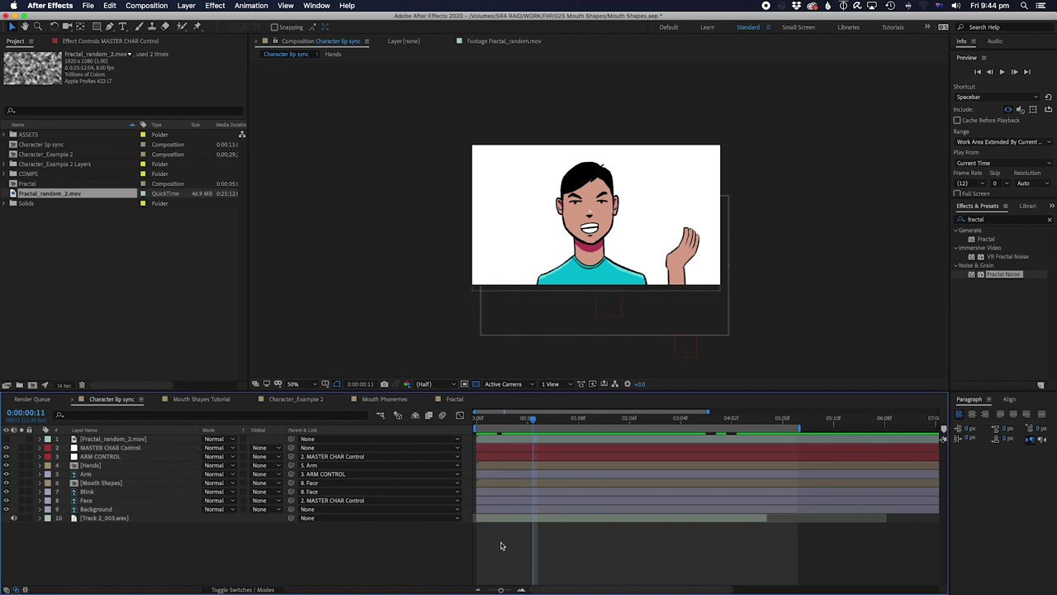
Step: Add an adjustment layer to the Character lip sync composition and place it directly beneath the Fractal_random_2.mov layer
right_click(501, 545)
mouse_move(528, 482)
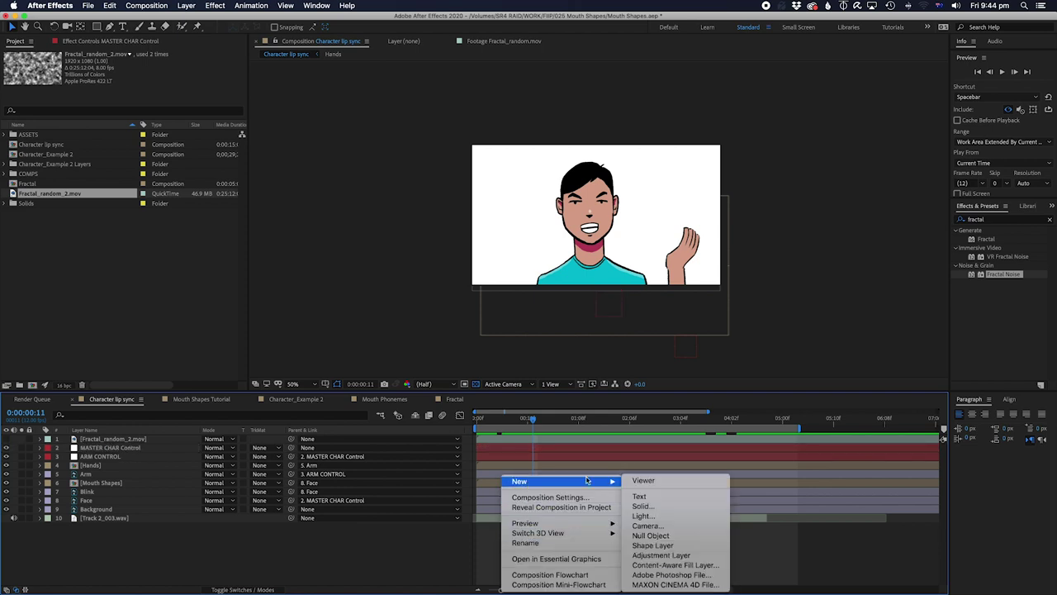
click(694, 557)
drag(108, 441, 105, 457)
Step: Search the effects for "displace", apply Displacement Map to the adjustment layer and look through its horizontal displacement channel options
click(989, 219)
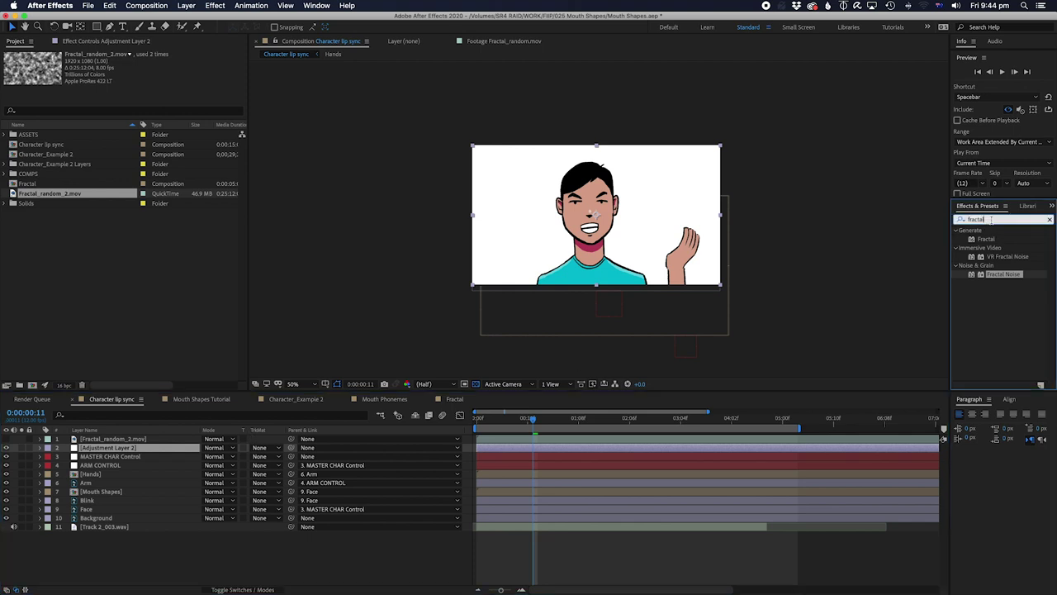
text(displace)
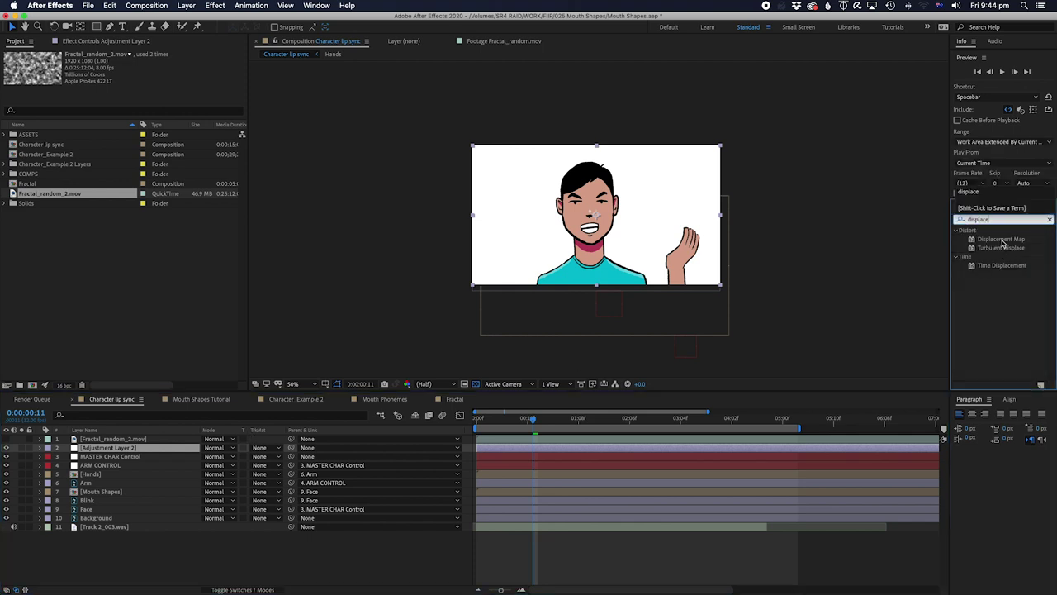
drag(1003, 241, 569, 455)
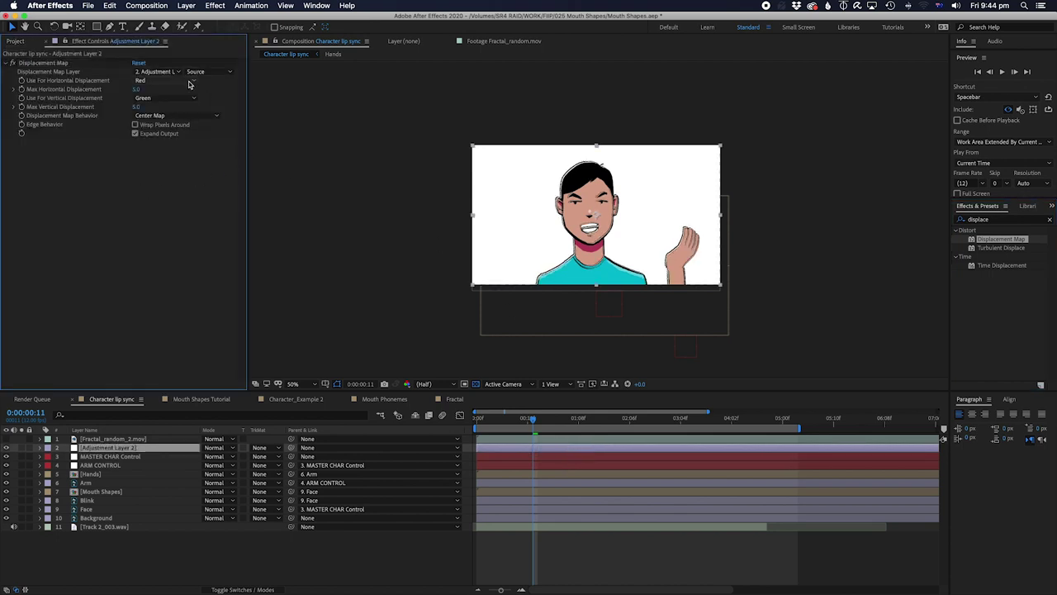
click(155, 81)
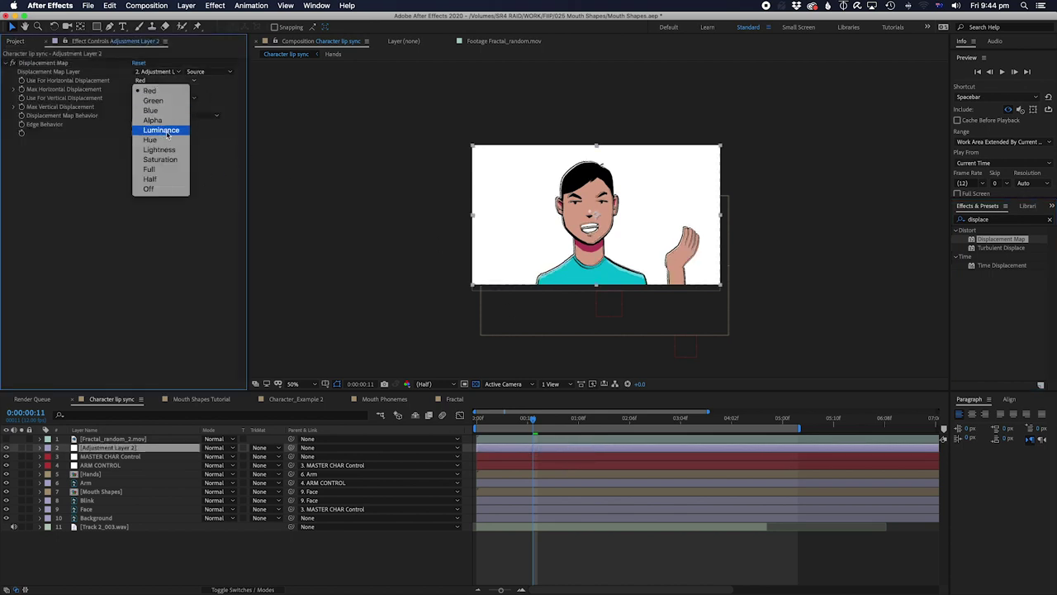
click(36, 83)
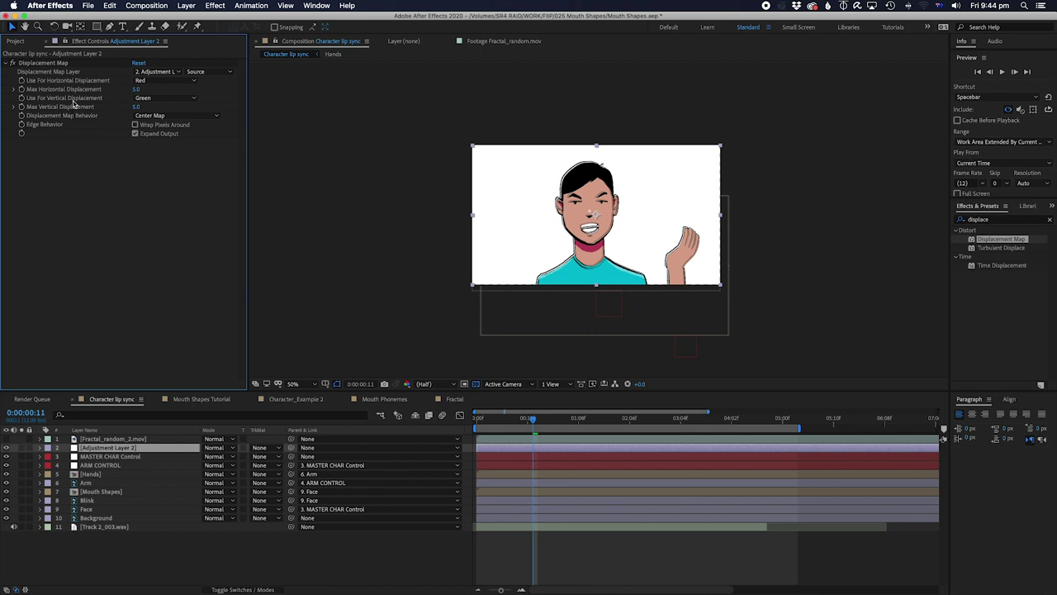
Step: Use Luminance for both horizontal and vertical displacement in the Displacement Map, with Fractal_random_2.mov as its map layer
click(153, 81)
click(161, 130)
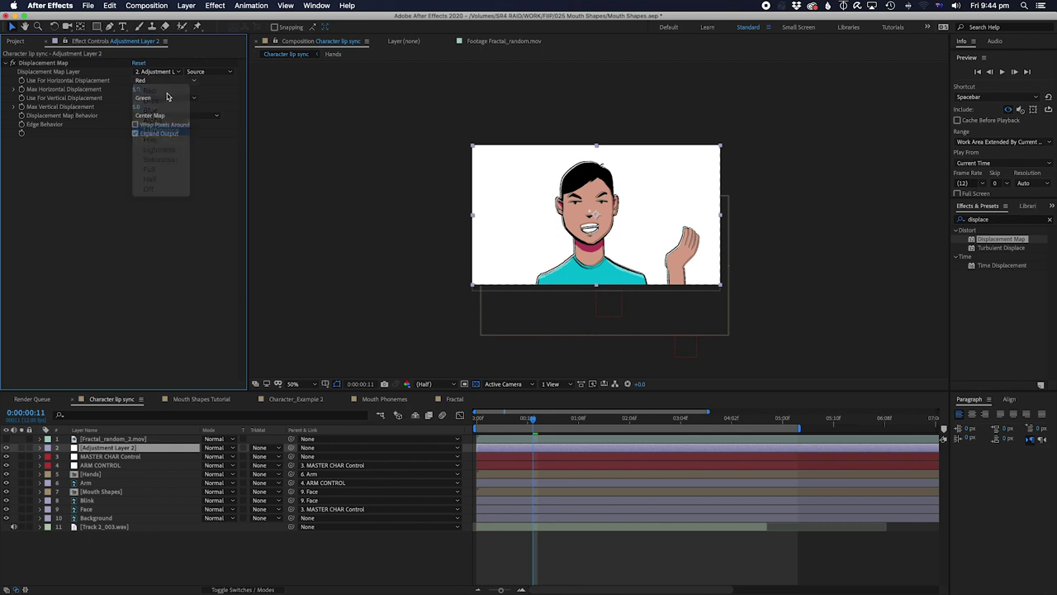
click(153, 98)
click(162, 148)
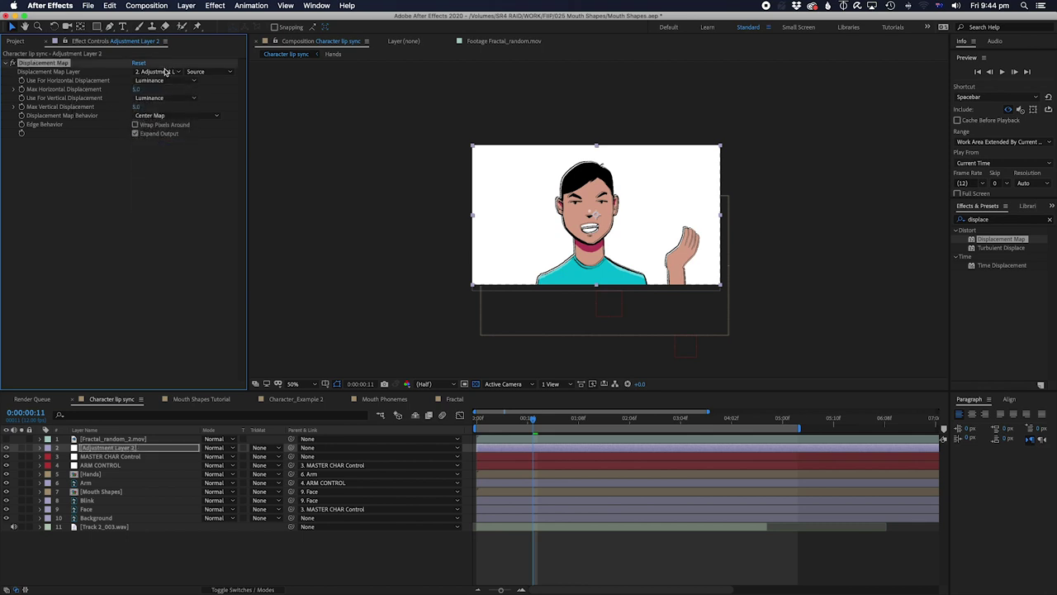
click(167, 72)
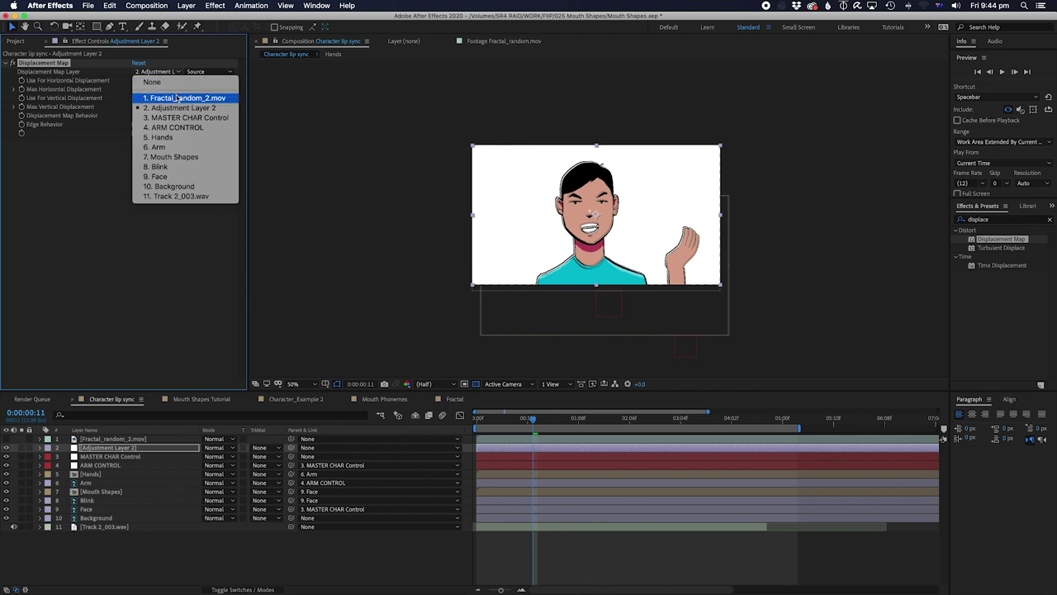
click(204, 99)
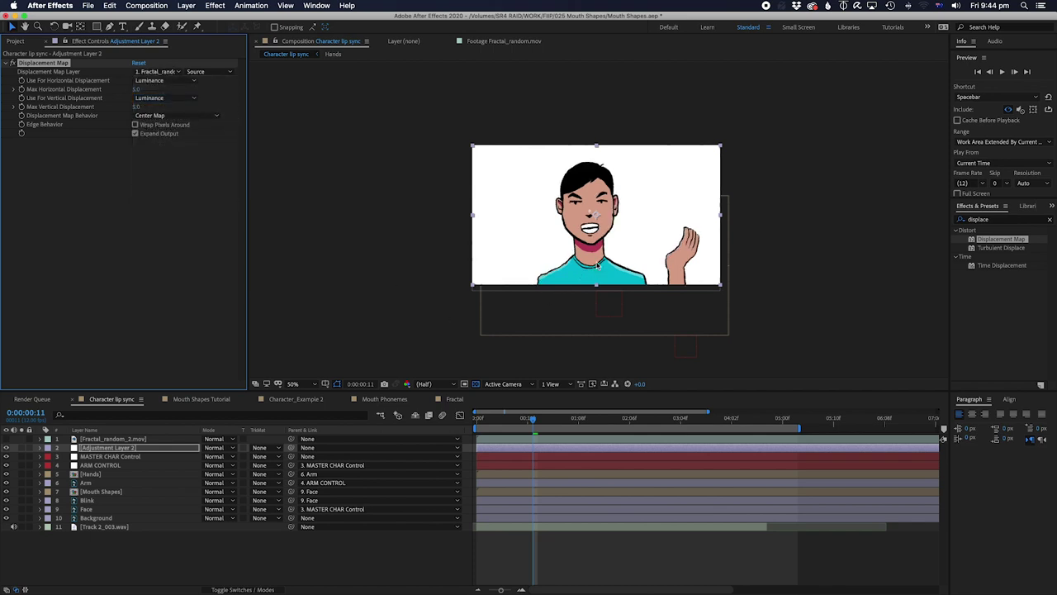
Step: Preview the displaced character animation from the first frame at 100% magnification
scroll(597, 266, up, 1)
key(Home)
key(space)
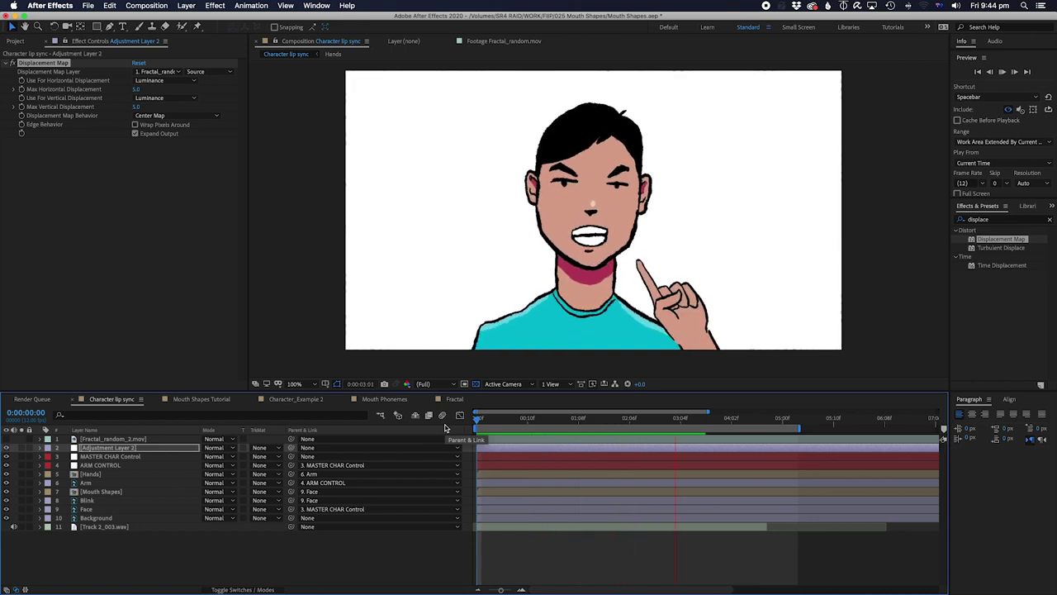
key(space)
Step: Set the Displacement Map's maximum horizontal and maximum vertical displacement to 2
click(136, 89)
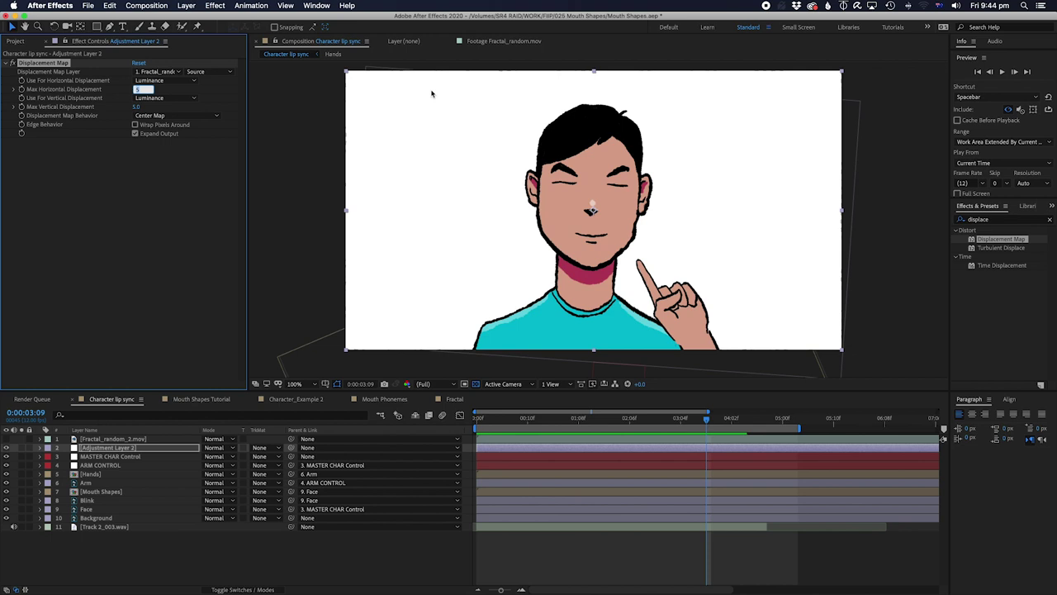
click(138, 107)
text(2)
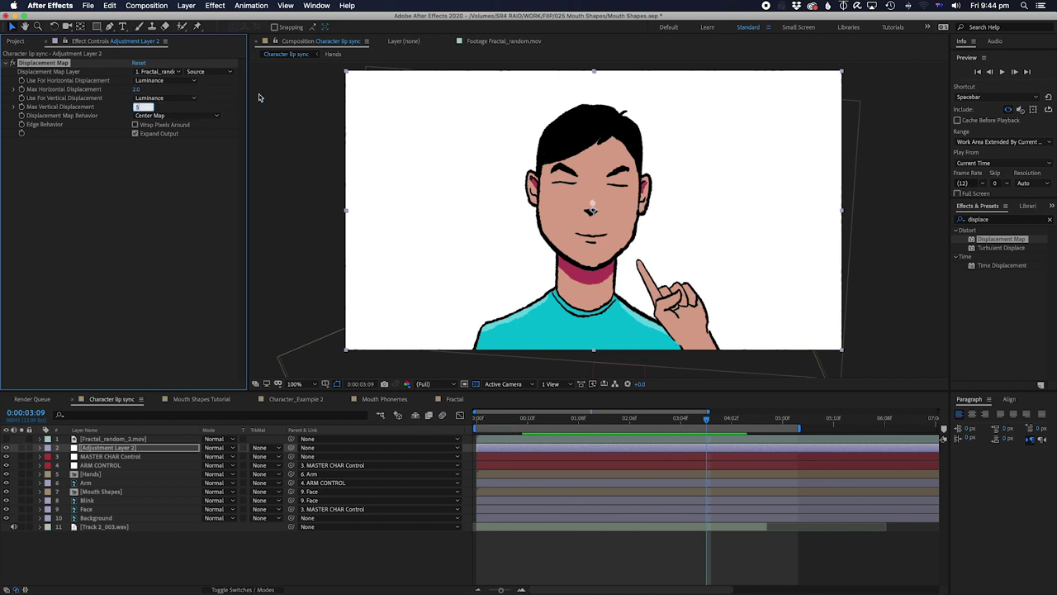
key(Return)
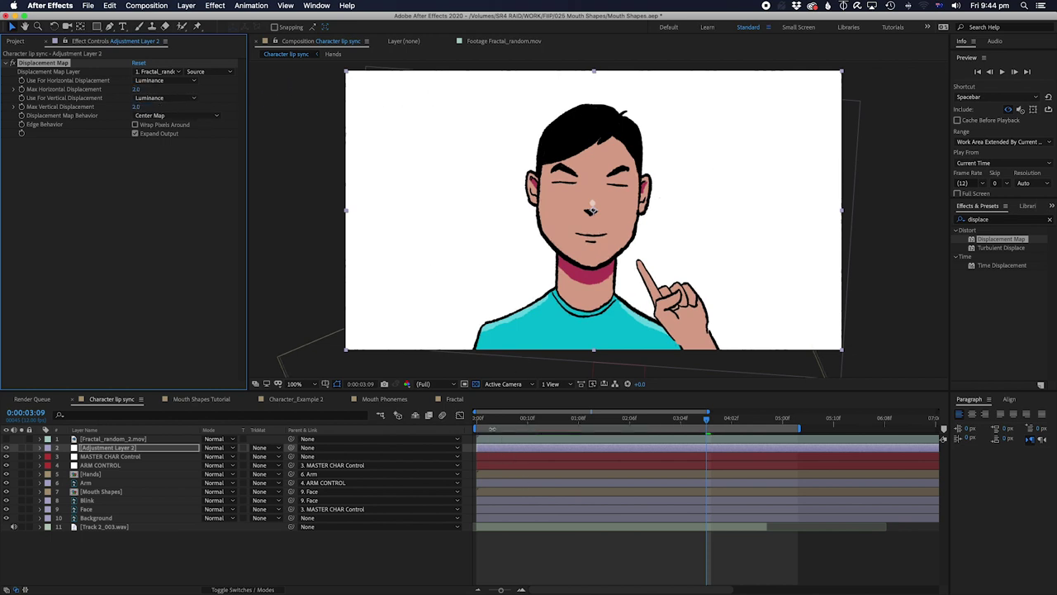
Step: Play the composition from the start again to check the character's outlines with the reduced displacement
click(490, 422)
key(space)
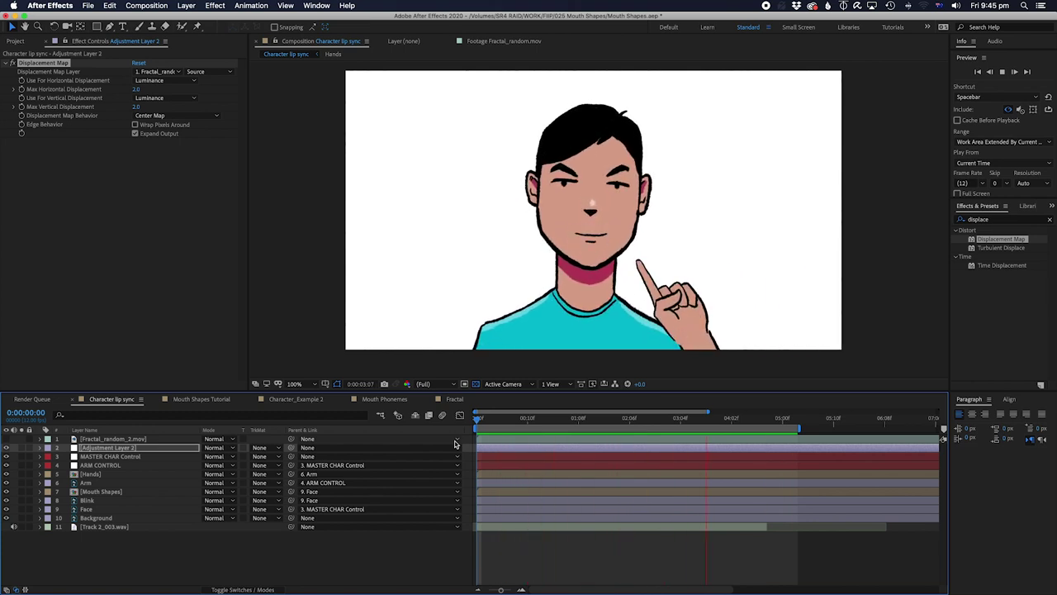
key(space)
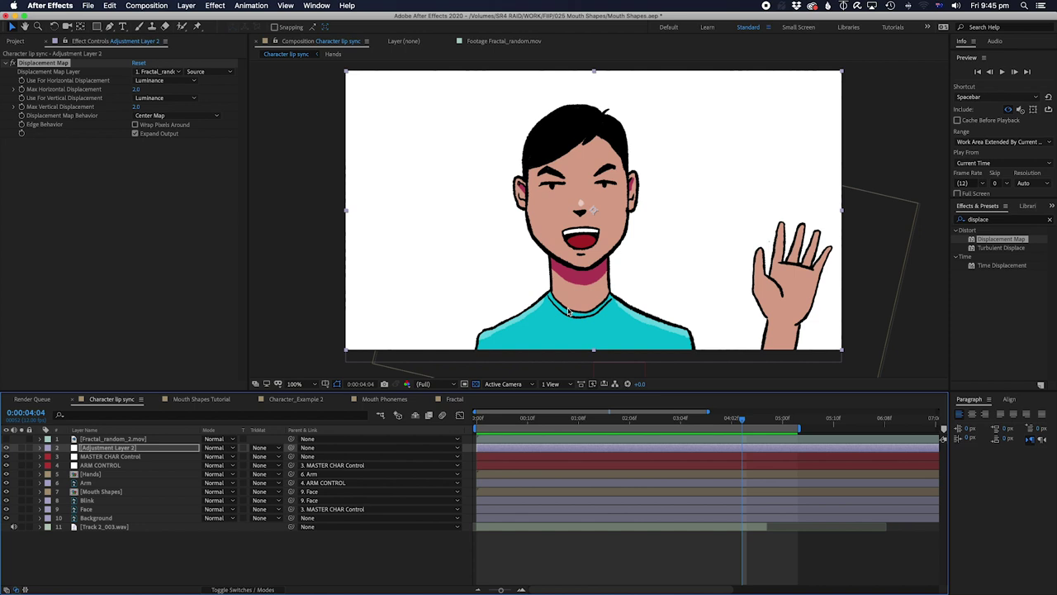
key(space)
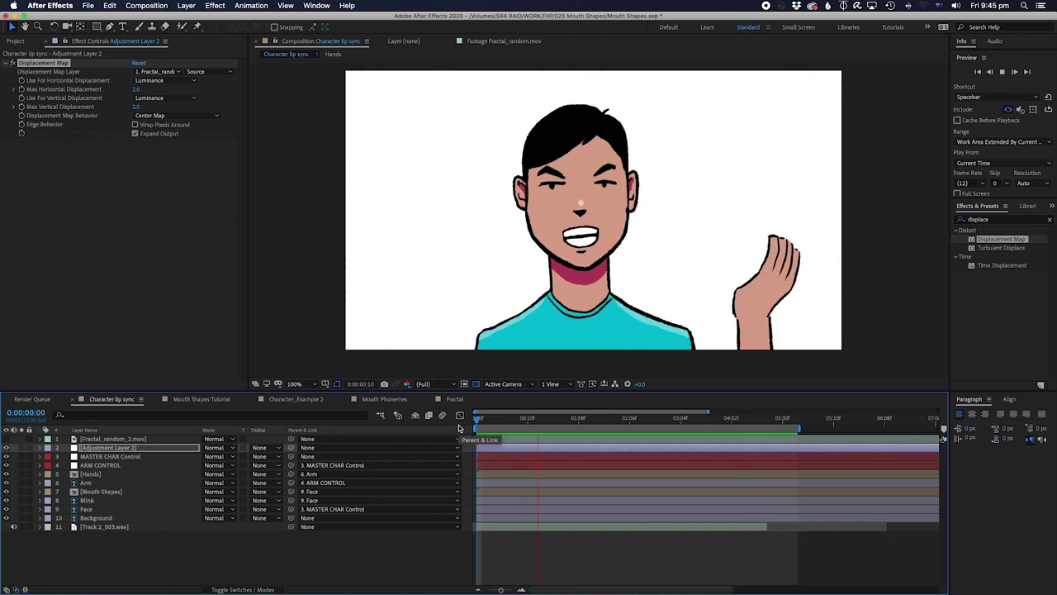